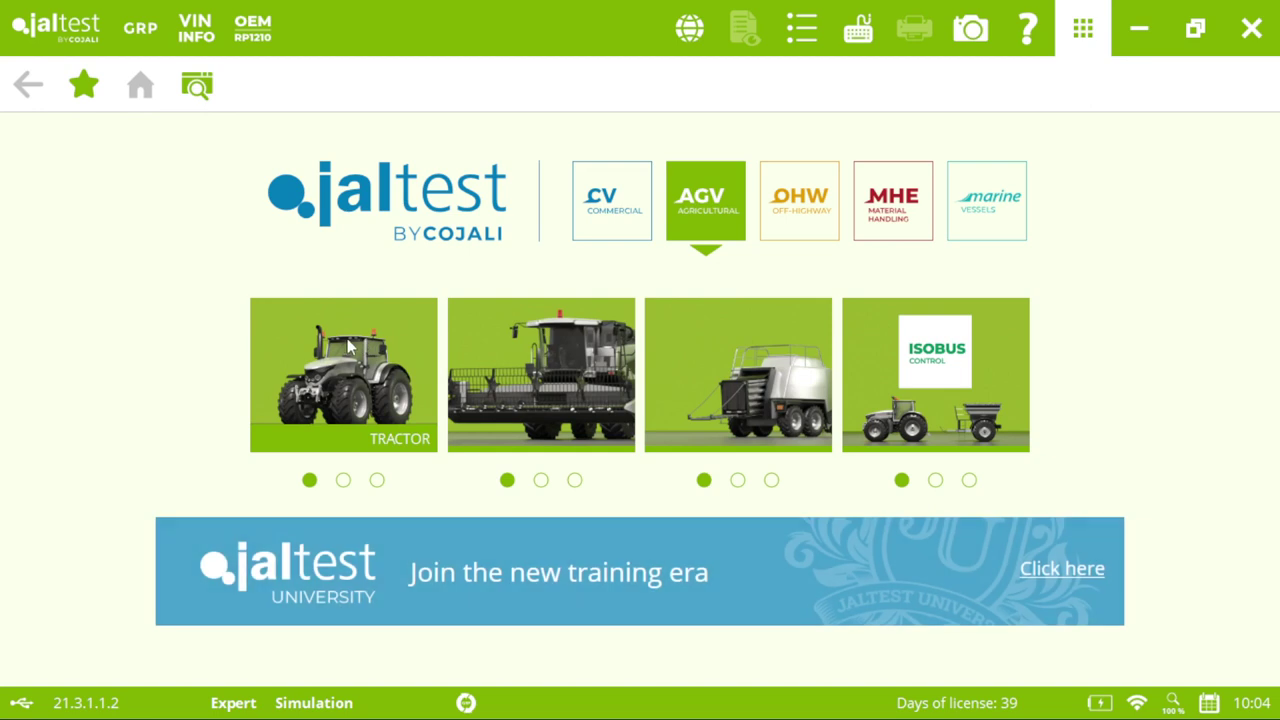
- Browse the tractor brands and view CASE iH models, toggling model search between name and system
{"action": "left_click", "coordinate": [349, 346]}
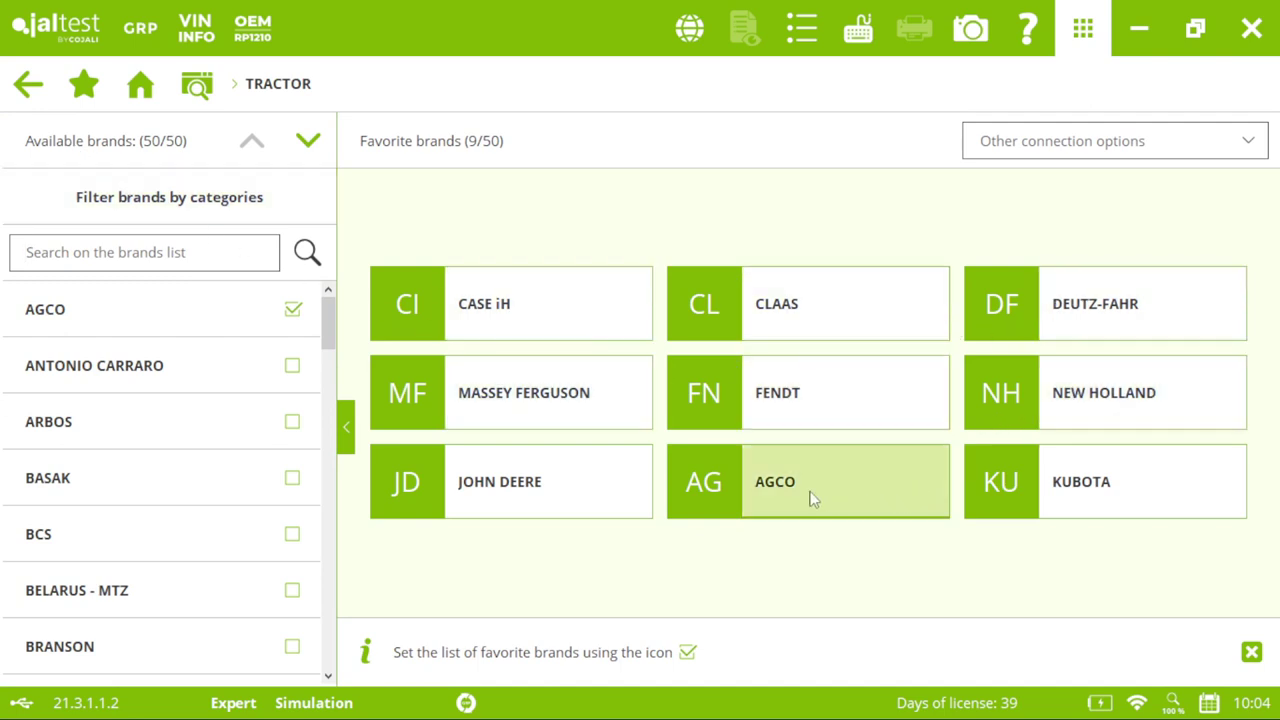
{"action": "left_click", "coordinate": [503, 321]}
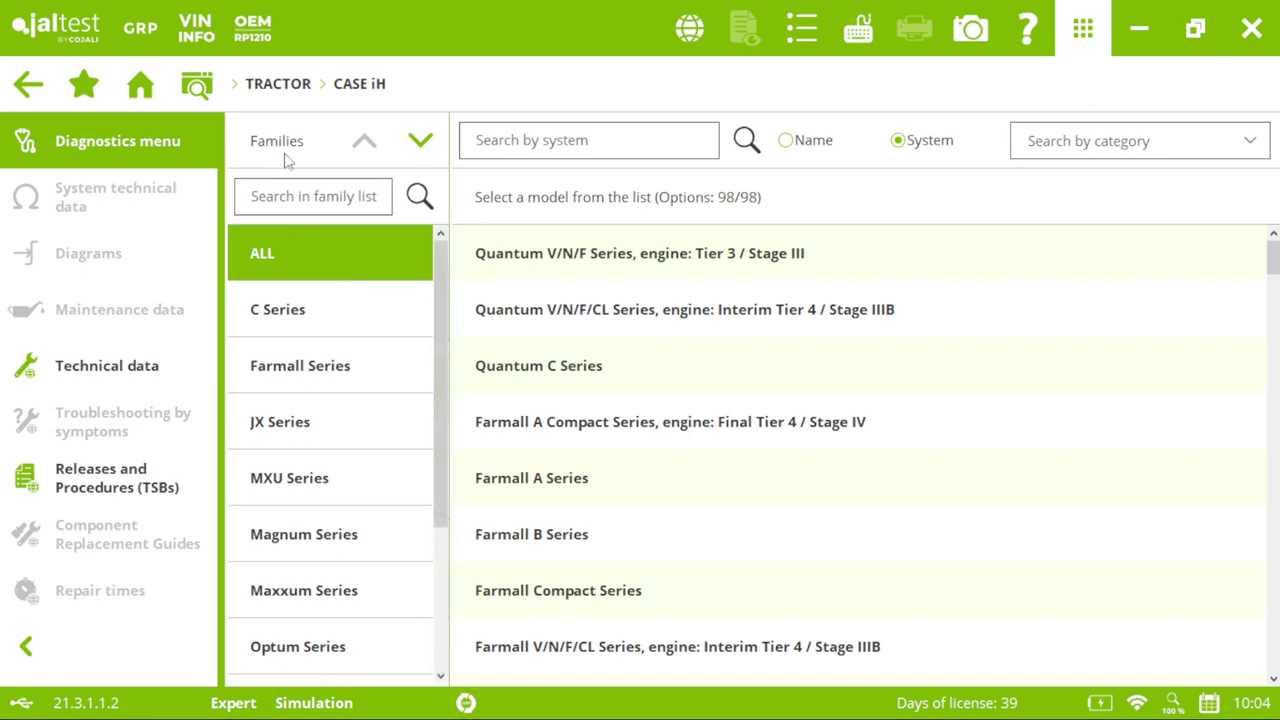
{"action": "left_click", "coordinate": [785, 141]}
{"action": "left_click", "coordinate": [897, 140]}
- Look over New Holland and Kubota models, then filter John Deere tractors to the 6 Series family
{"action": "left_click", "coordinate": [28, 84]}
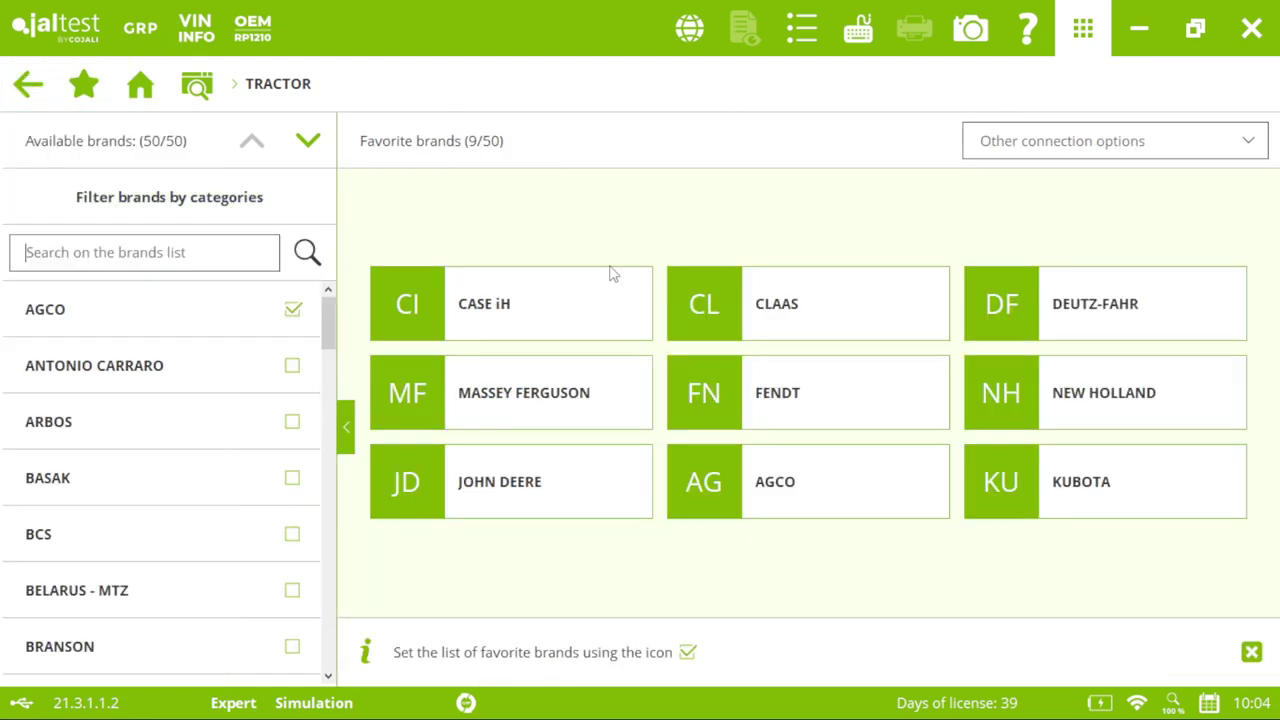
{"action": "left_click", "coordinate": [1040, 391]}
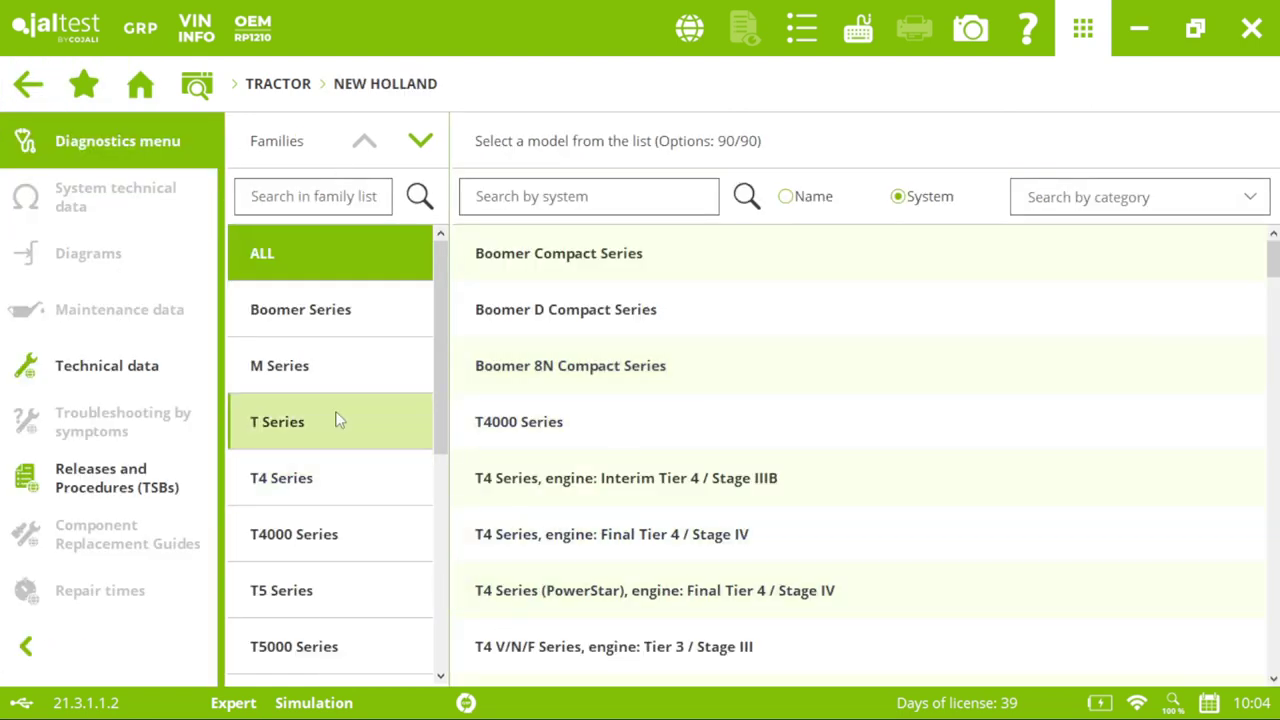
{"action": "left_click", "coordinate": [27, 82]}
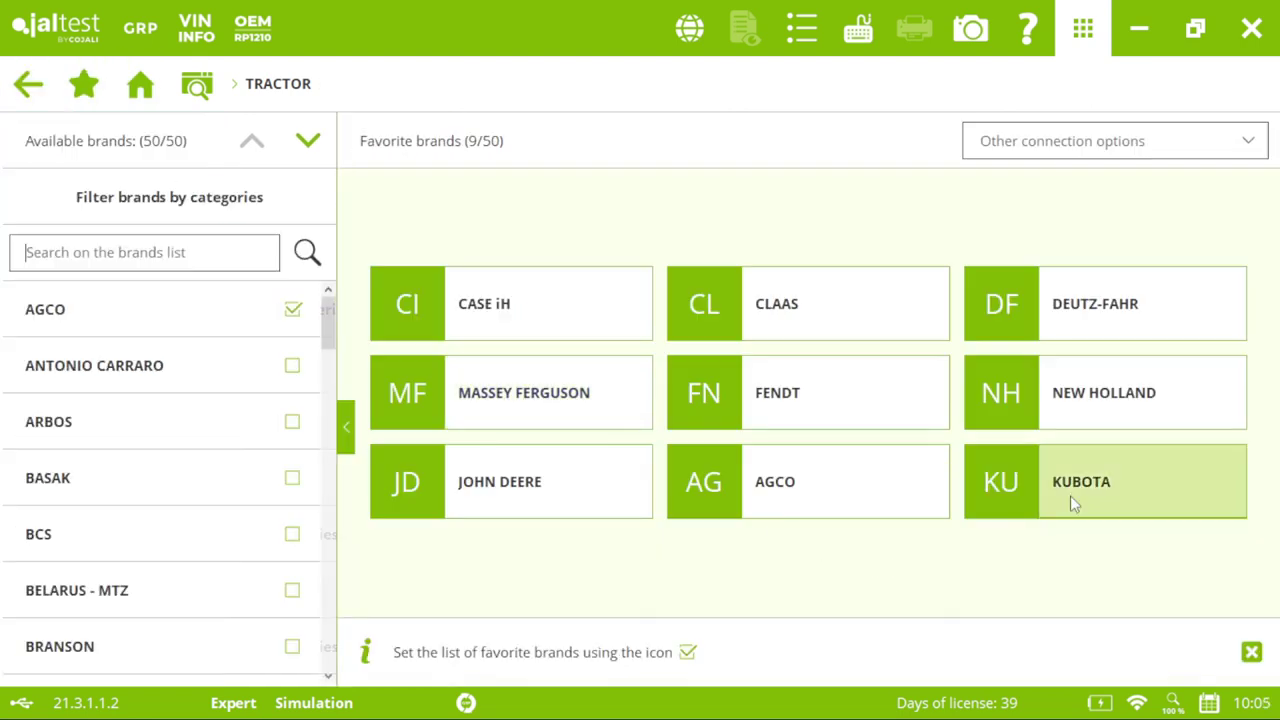
{"action": "left_click", "coordinate": [1074, 494]}
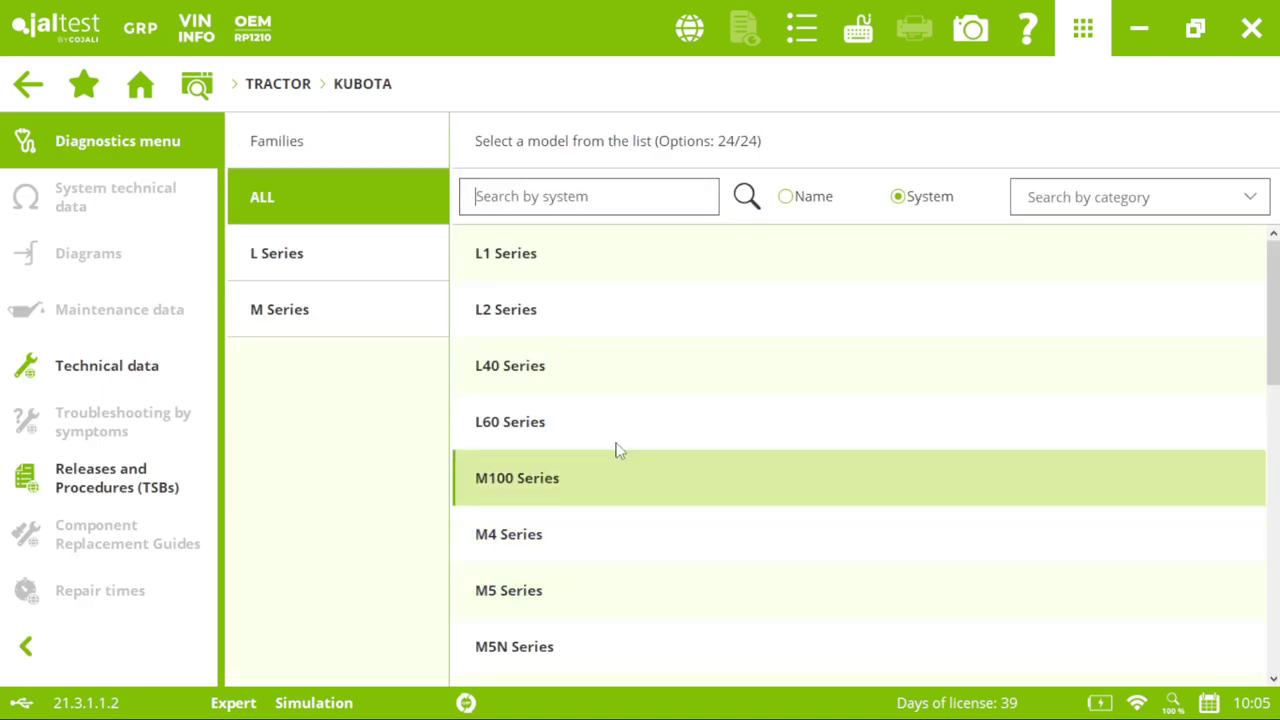
{"action": "left_click", "coordinate": [28, 84]}
{"action": "left_click", "coordinate": [546, 476]}
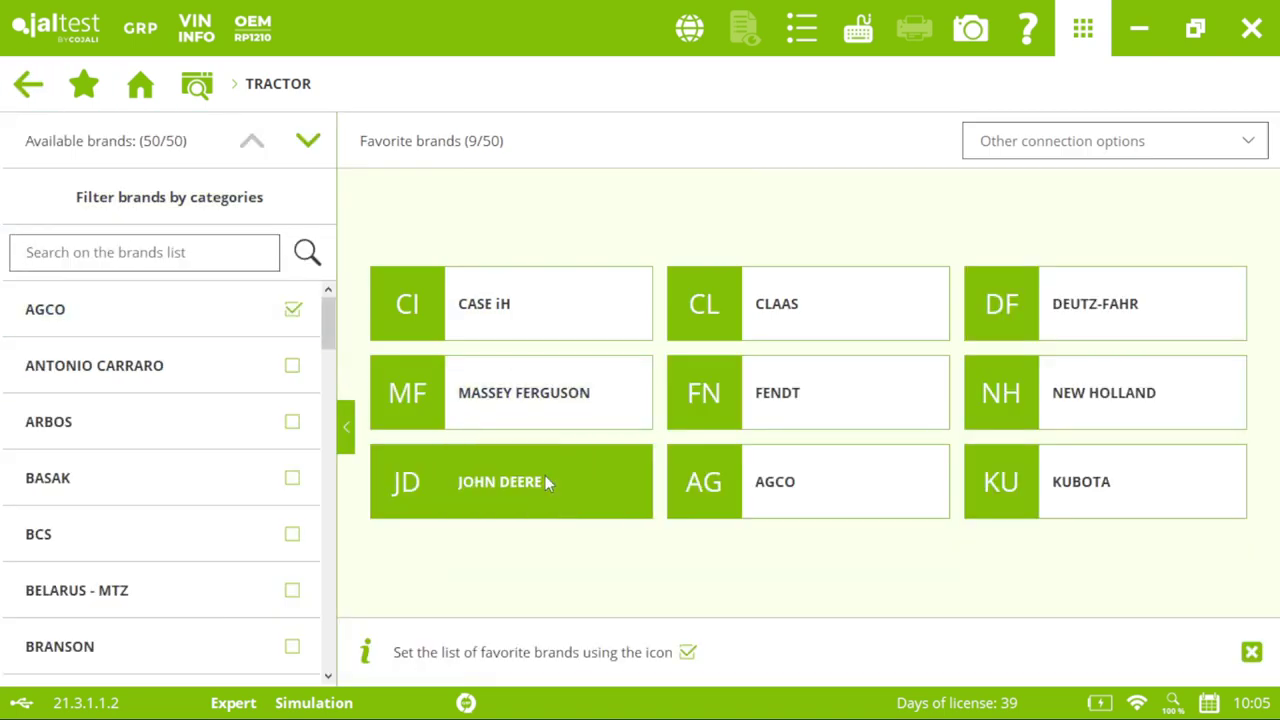
{"action": "left_click", "coordinate": [385, 469]}
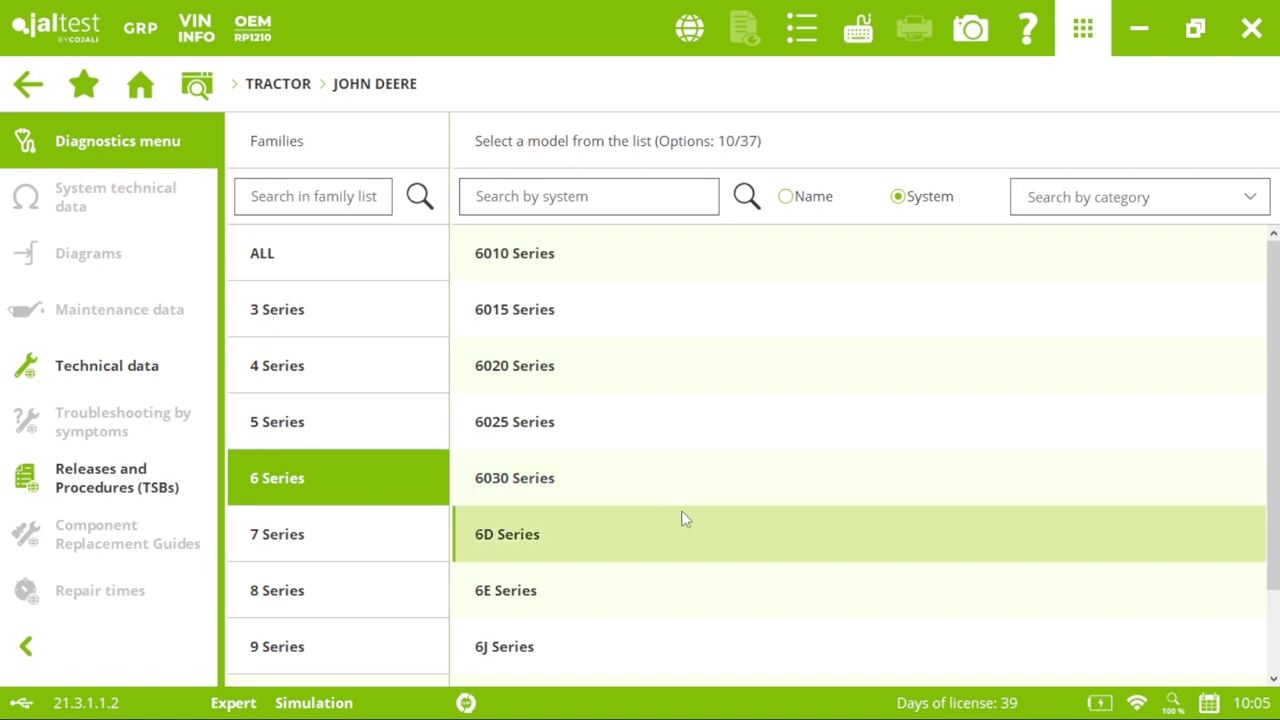
- Open the John Deere 6R Series and scroll through its 35 systems
{"action": "scroll", "coordinate": [680, 517], "scroll_direction": "down", "scroll_amount": 2}
{"action": "left_click", "coordinate": [666, 646]}
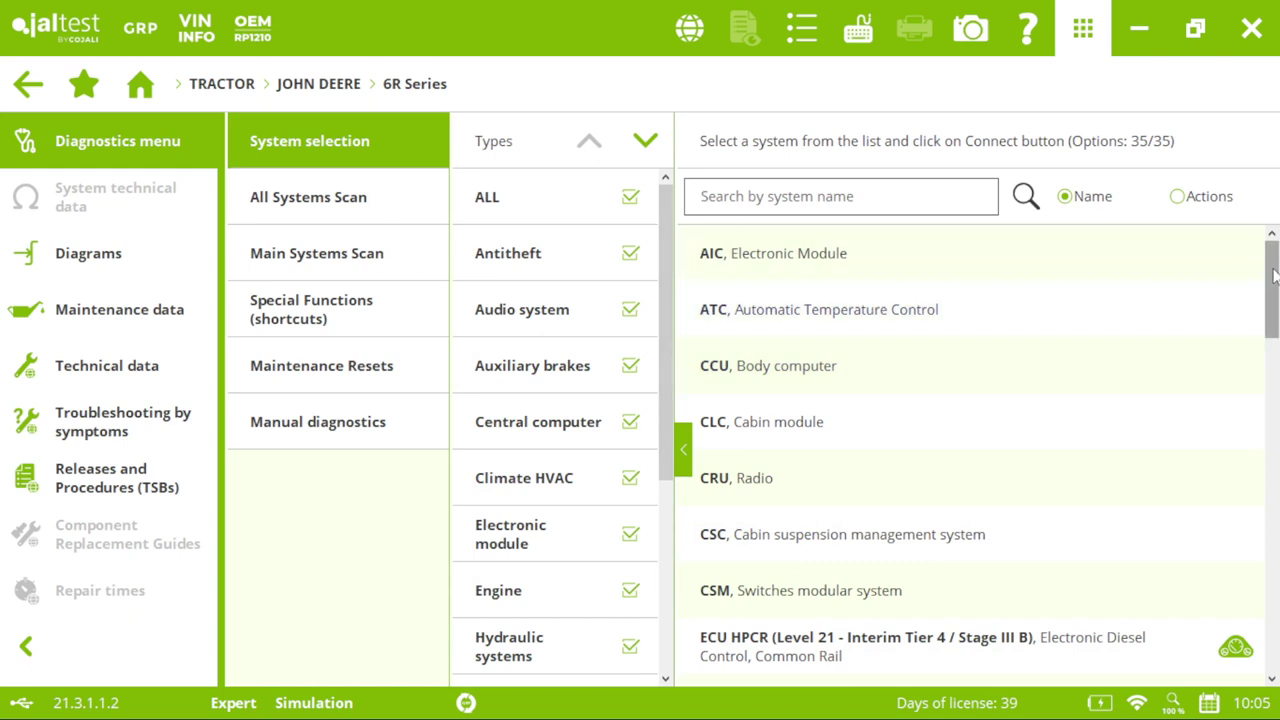
{"action": "left_click_drag", "start_coordinate": [1274, 277], "coordinate": [1264, 611]}
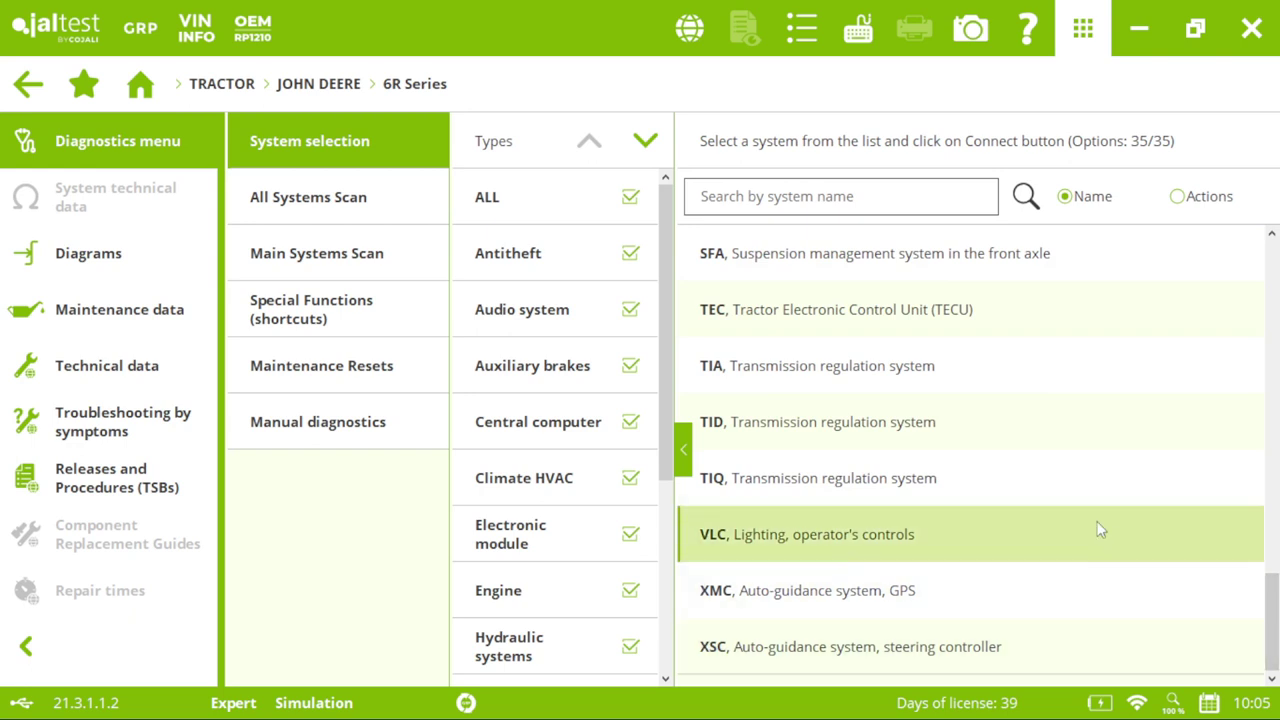
- Set up an All Systems Scan, check the Location 2 and JDC 217.9 connector photos, and start scanning
{"action": "left_click", "coordinate": [352, 206]}
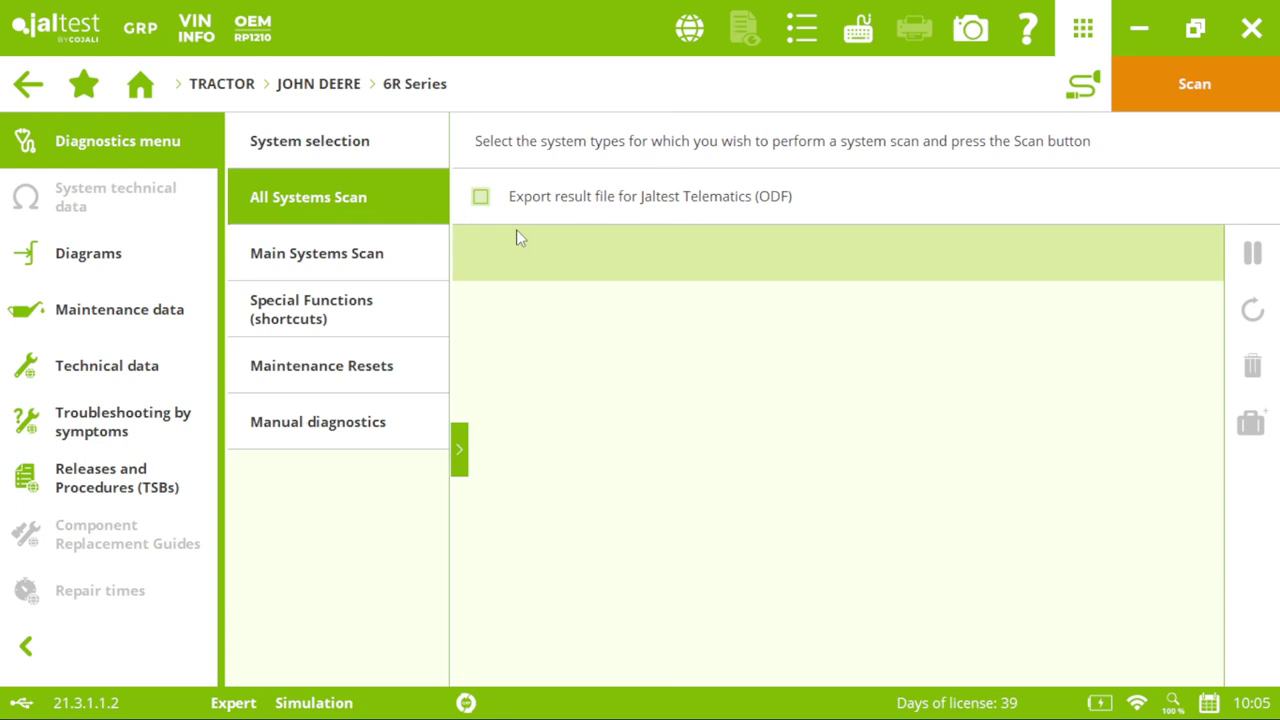
{"action": "left_click", "coordinate": [1084, 100]}
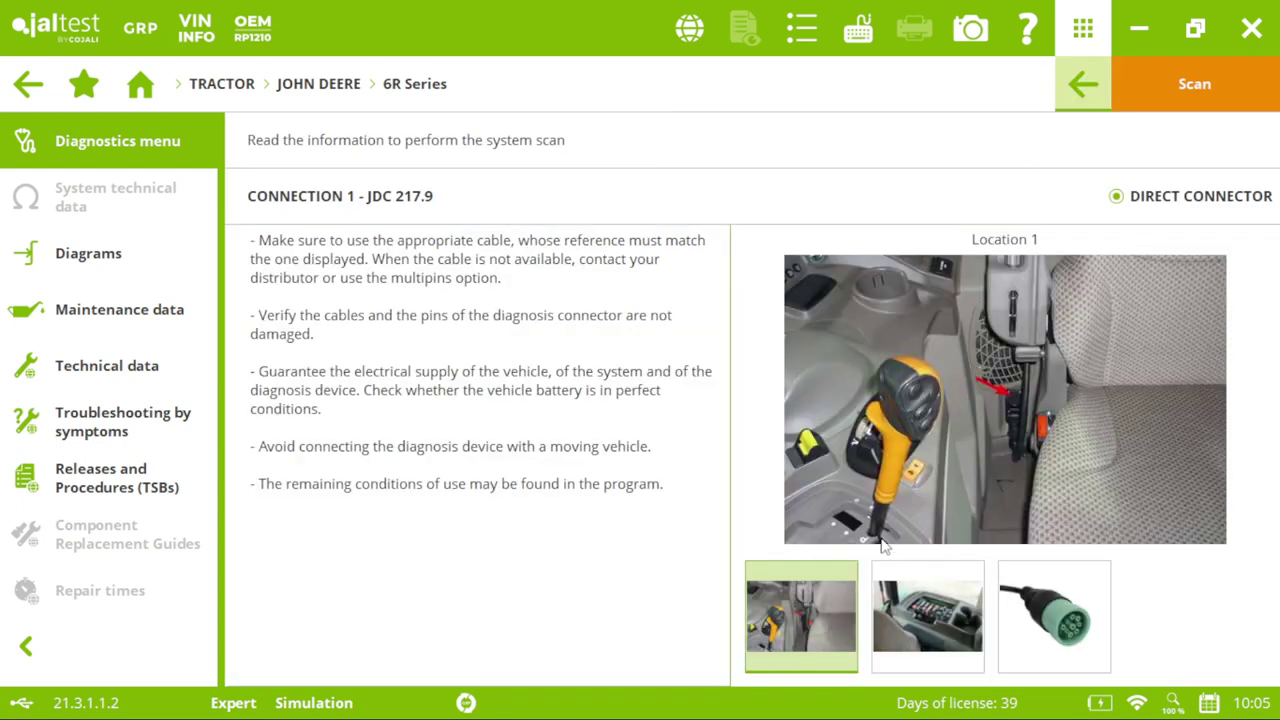
{"action": "left_click", "coordinate": [921, 601]}
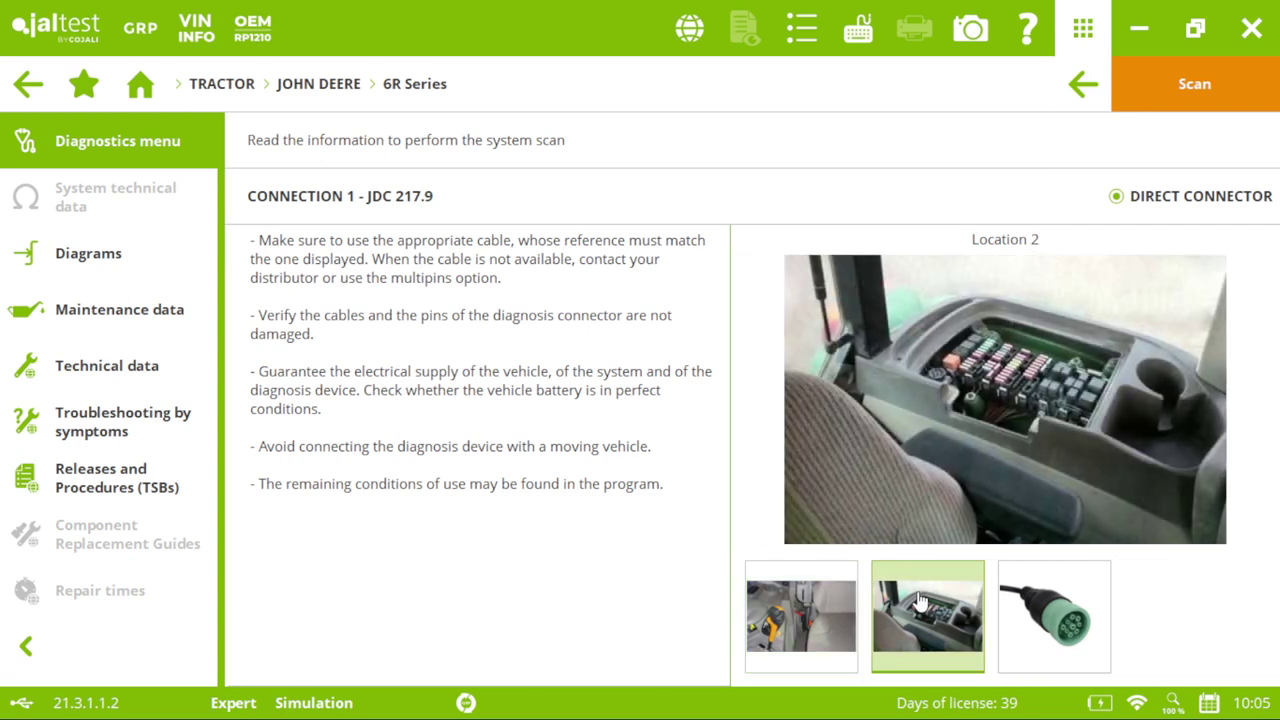
{"action": "left_click", "coordinate": [1043, 603]}
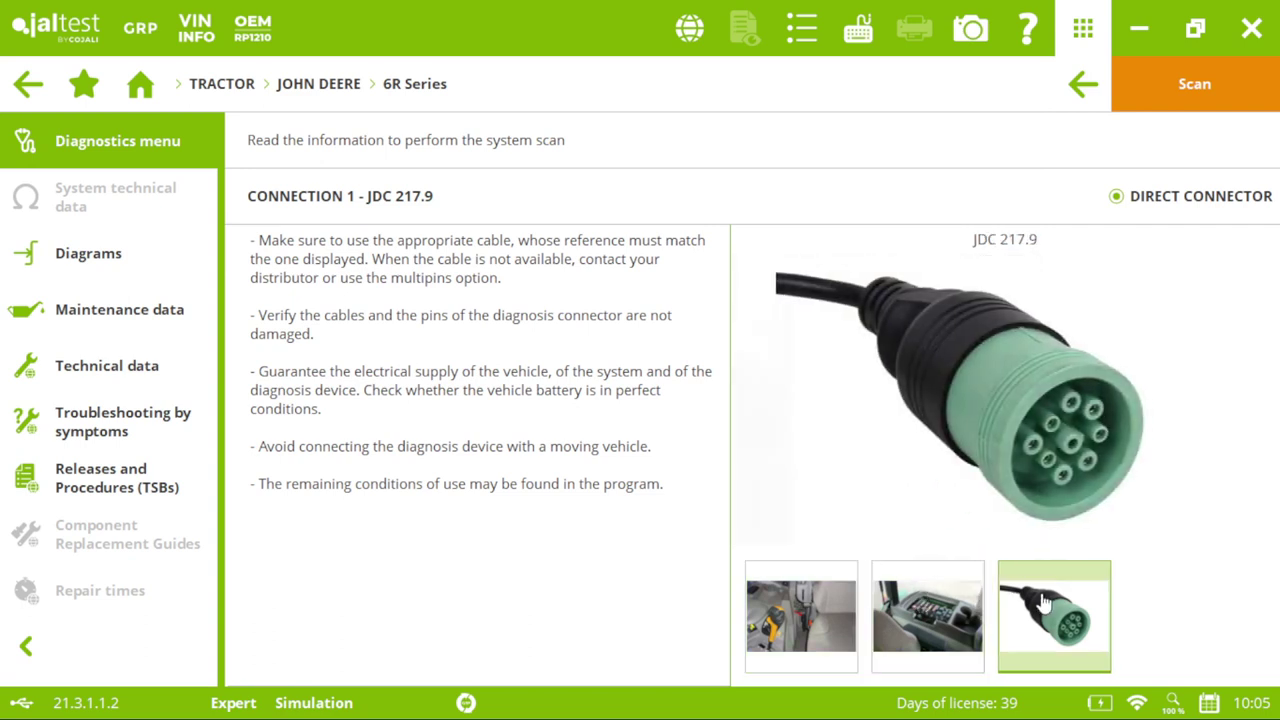
{"action": "left_click", "coordinate": [948, 605]}
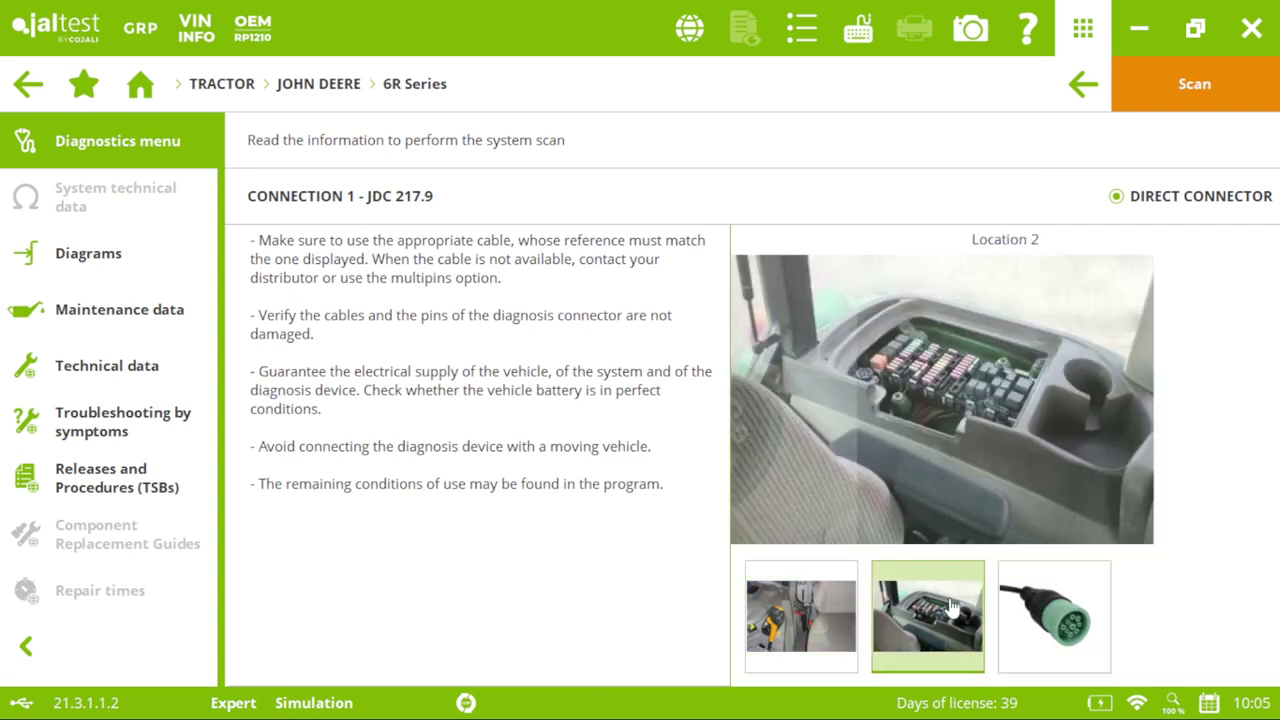
{"action": "left_click", "coordinate": [1165, 105]}
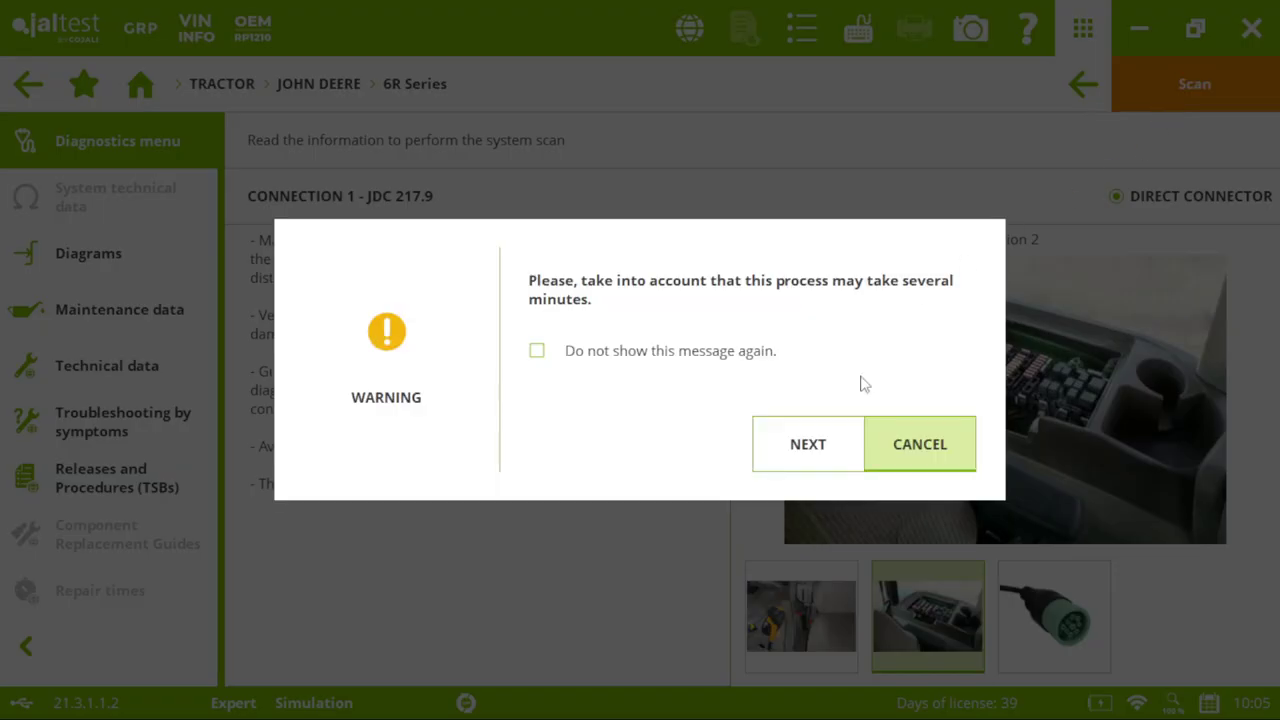
{"action": "left_click", "coordinate": [825, 443]}
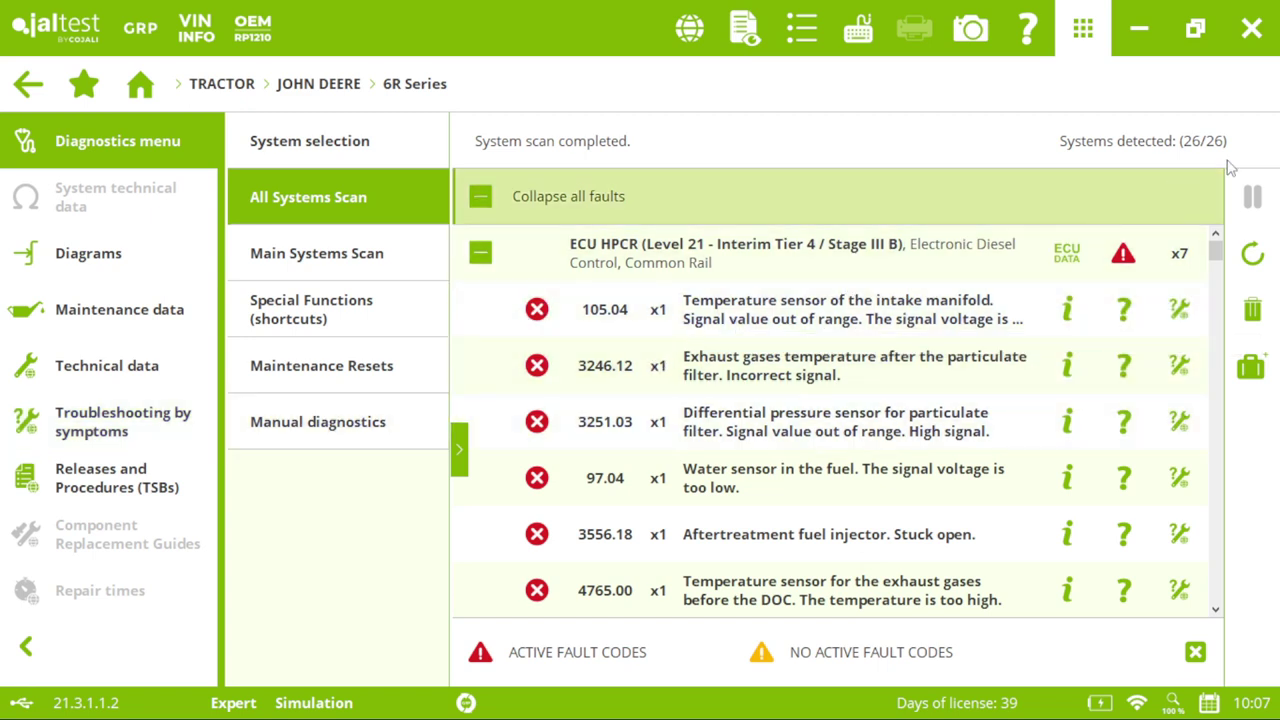
{"action": "left_click", "coordinate": [482, 199]}
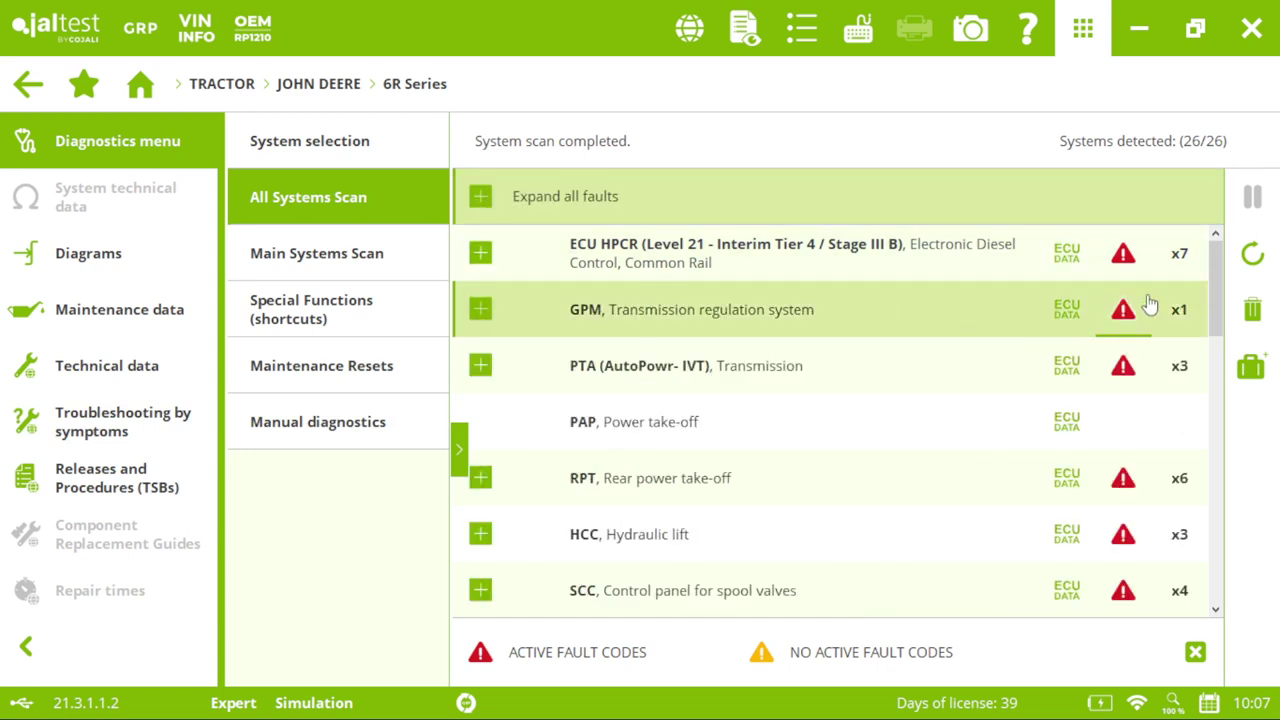
{"action": "left_click_drag", "start_coordinate": [1216, 290], "coordinate": [1229, 565]}
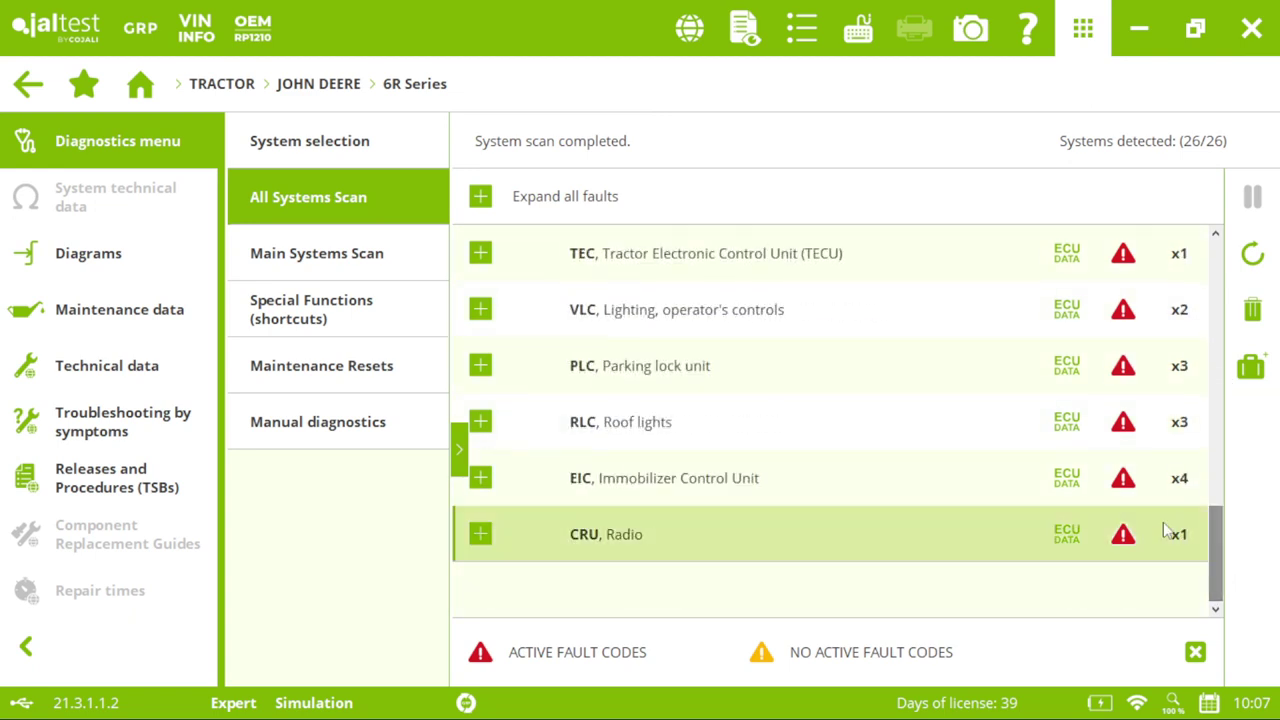
{"action": "left_click", "coordinate": [481, 199]}
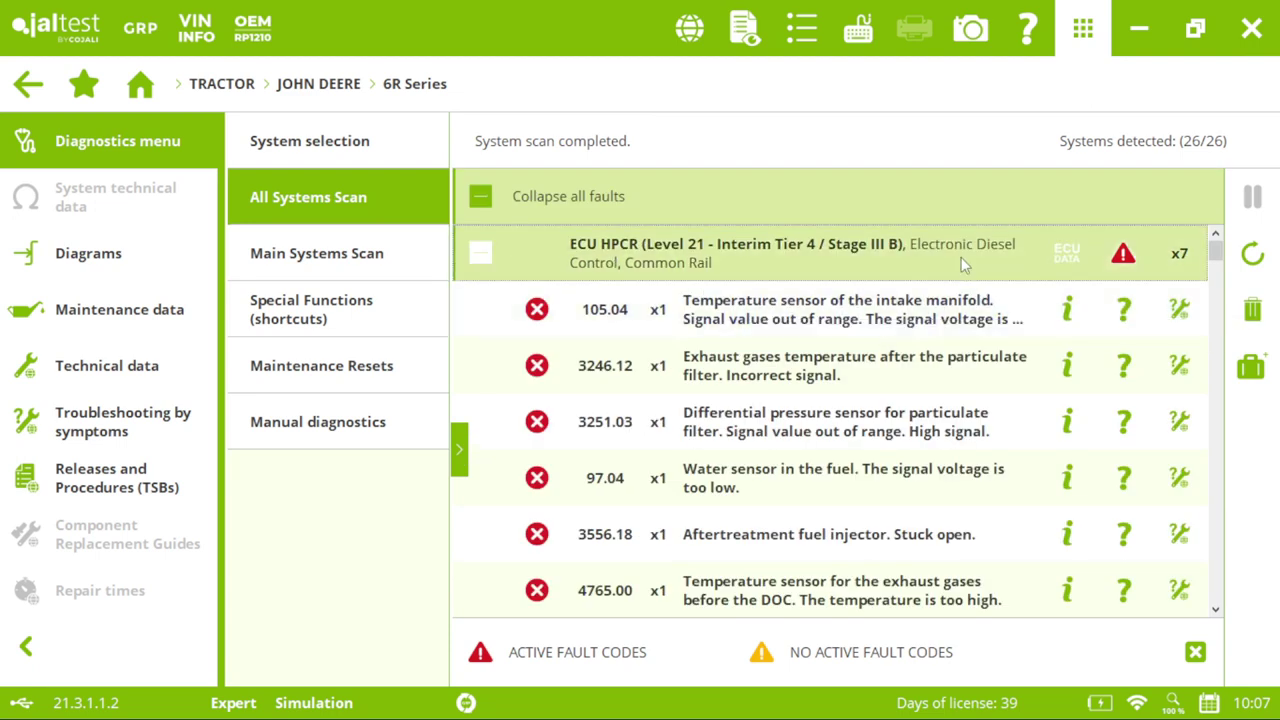
- Connect to the ECU HPCR engine control and read its 7 stored fault codes
{"action": "left_click", "coordinate": [961, 257]}
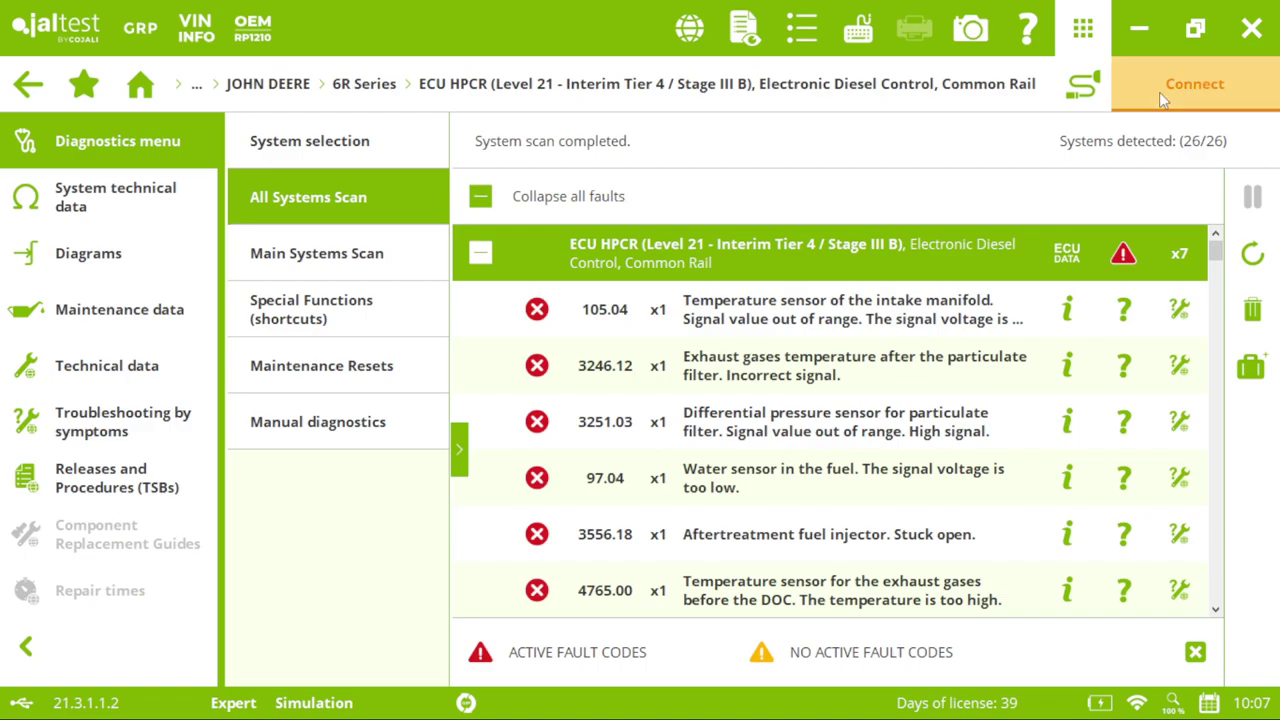
{"action": "left_click", "coordinate": [1160, 94]}
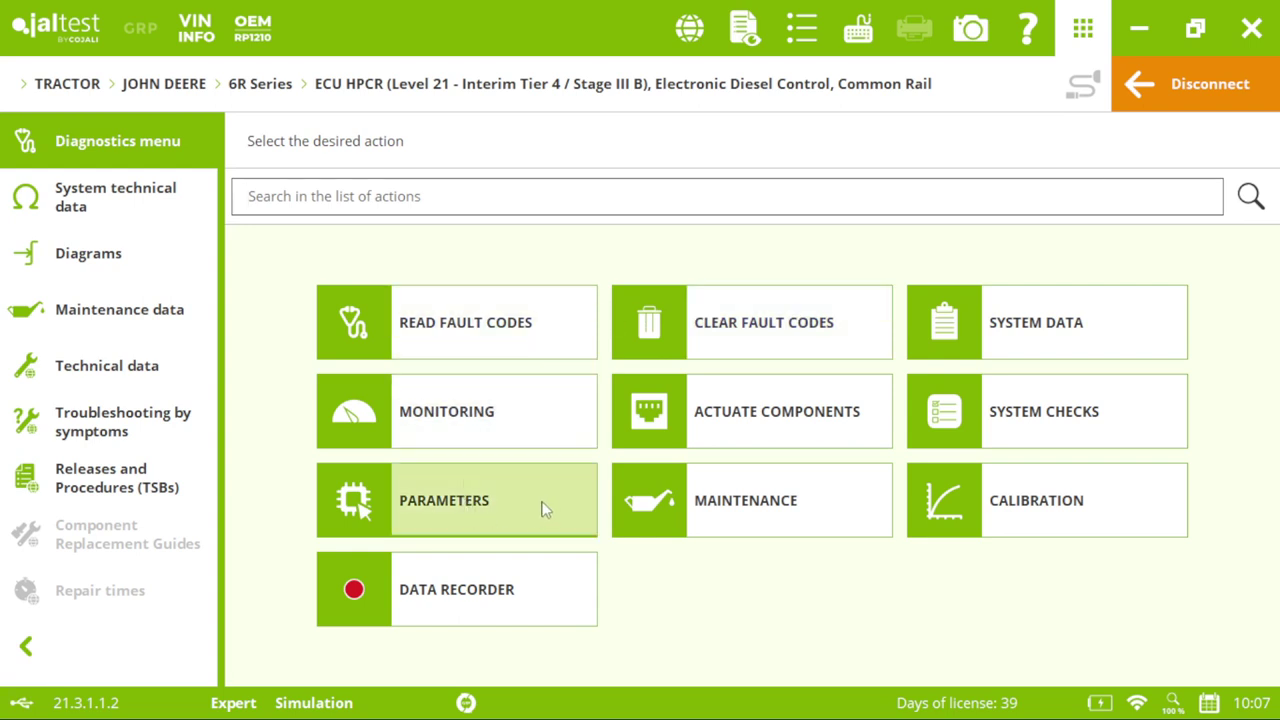
{"action": "left_click", "coordinate": [488, 329]}
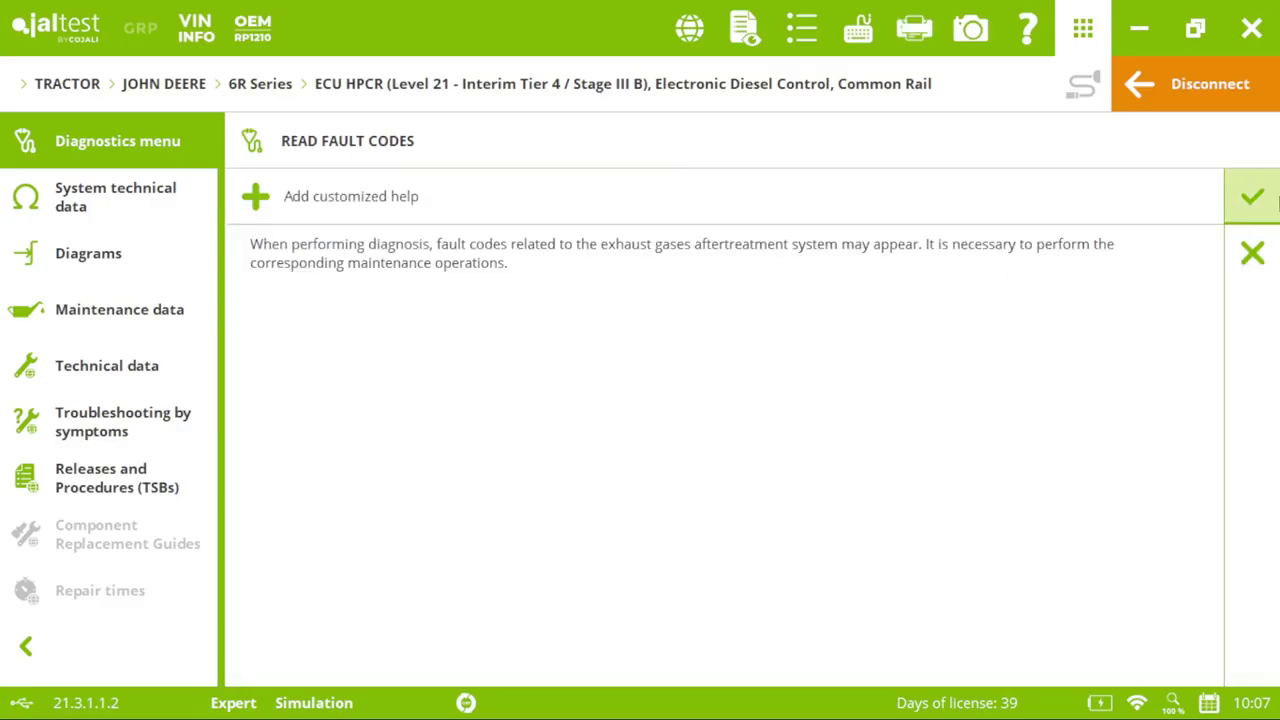
{"action": "left_click", "coordinate": [1252, 196]}
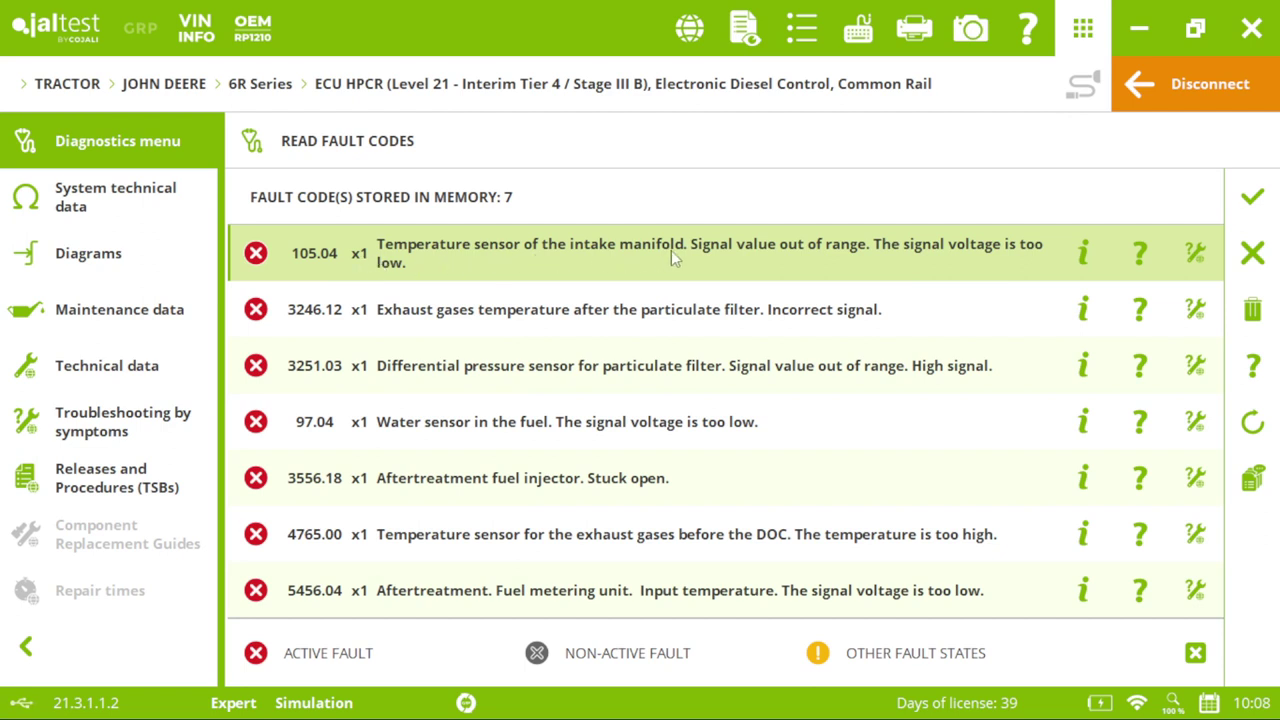
- Check fault 105.04's freeze frame data, then open sensor CB5206 from its related components
{"action": "left_click", "coordinate": [1090, 262]}
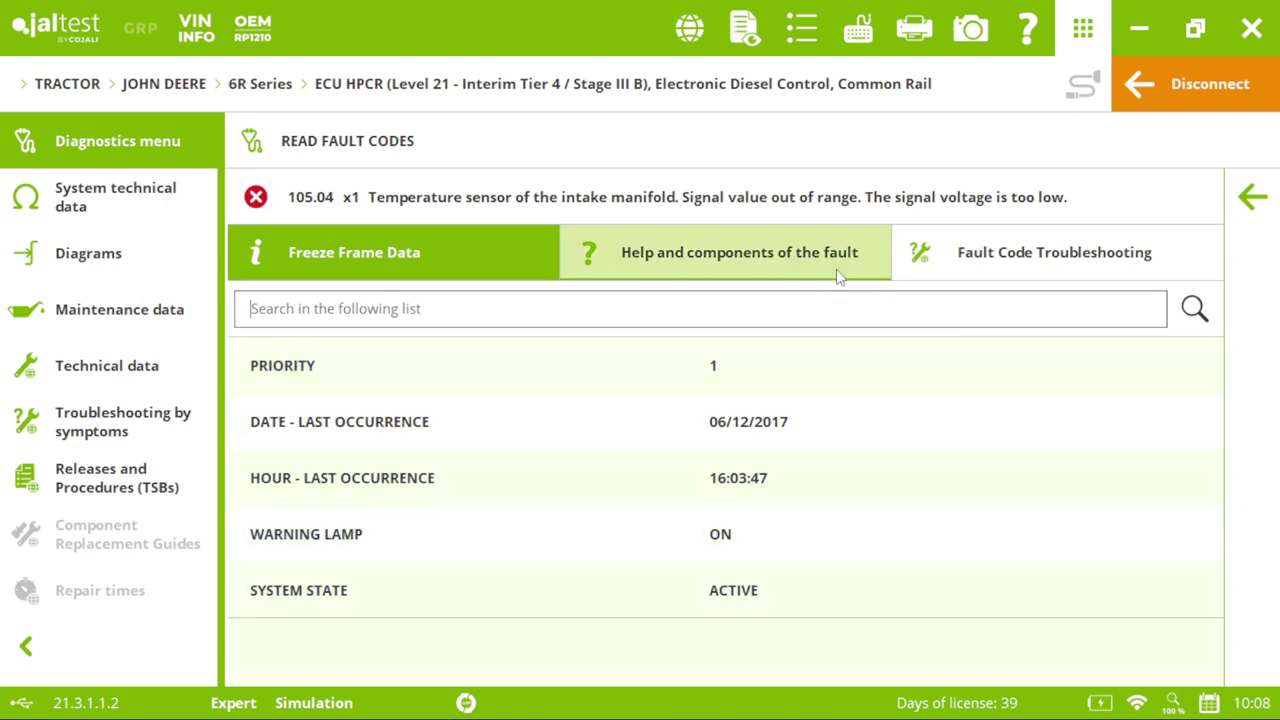
{"action": "left_click", "coordinate": [836, 265]}
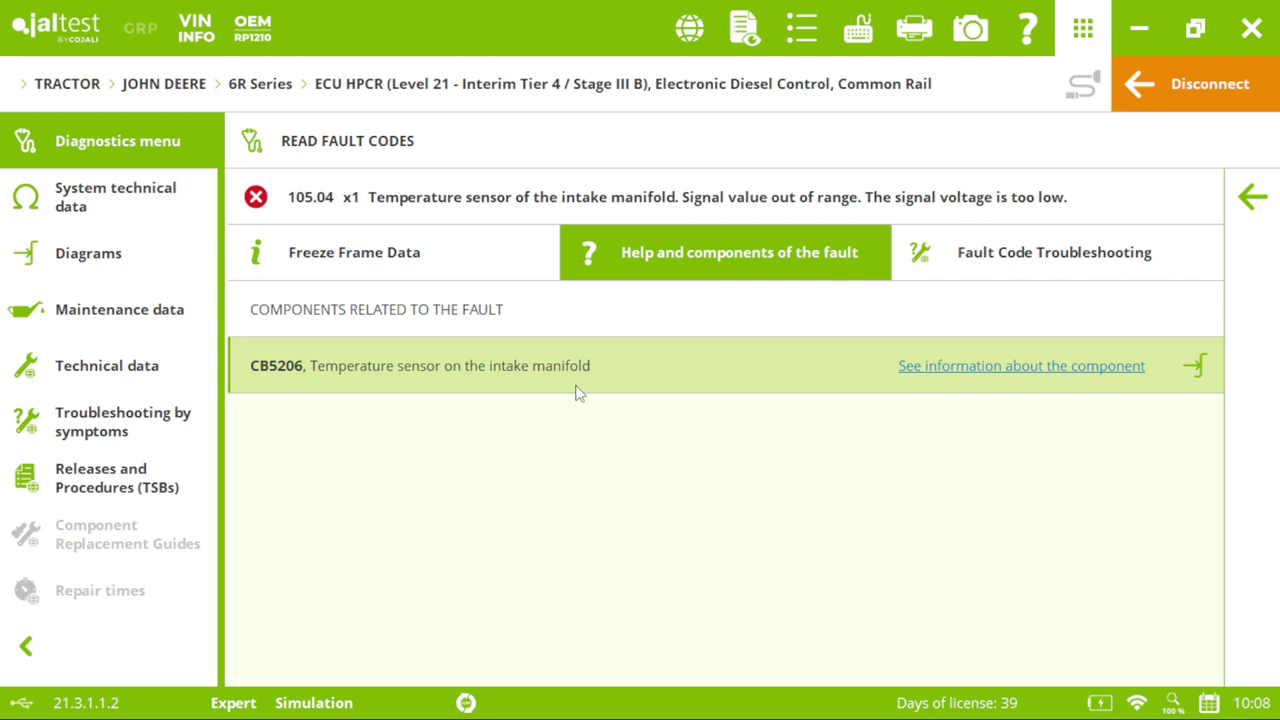
{"action": "left_click", "coordinate": [1007, 374]}
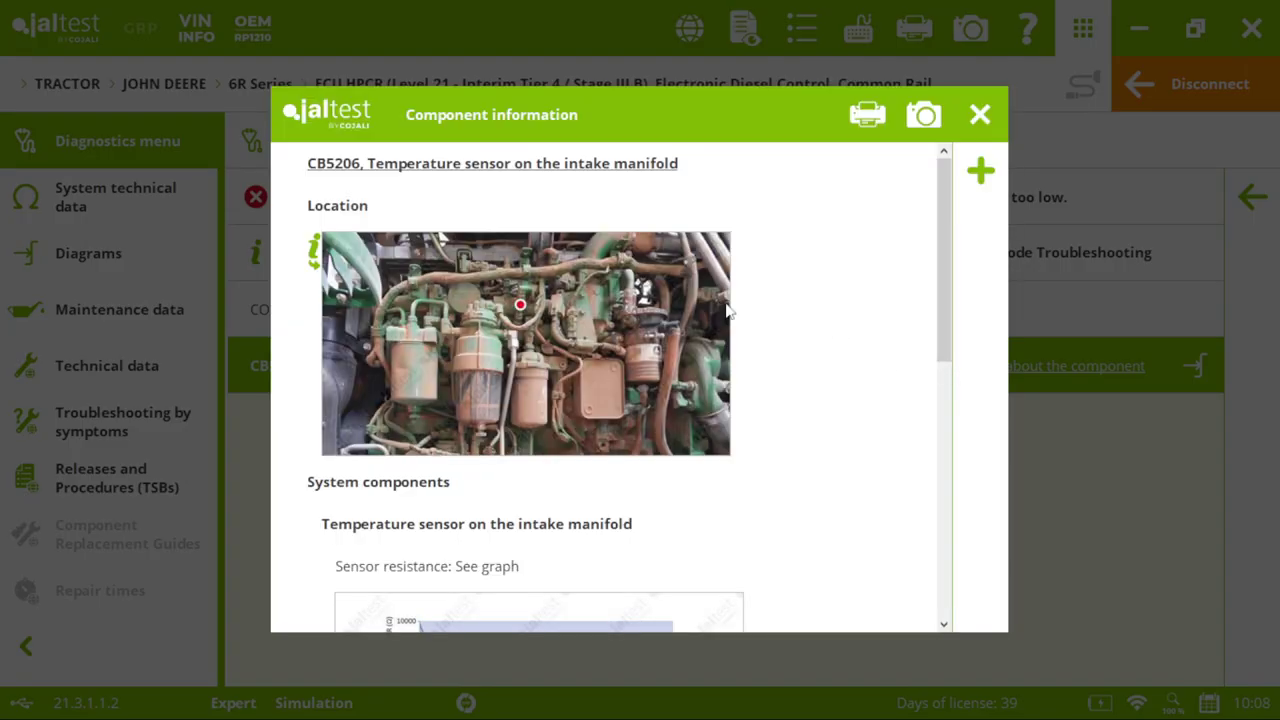
- Enlarge the CB5206 engine photo, resistance graph and pinout, then close the component window
{"action": "left_click", "coordinate": [676, 324]}
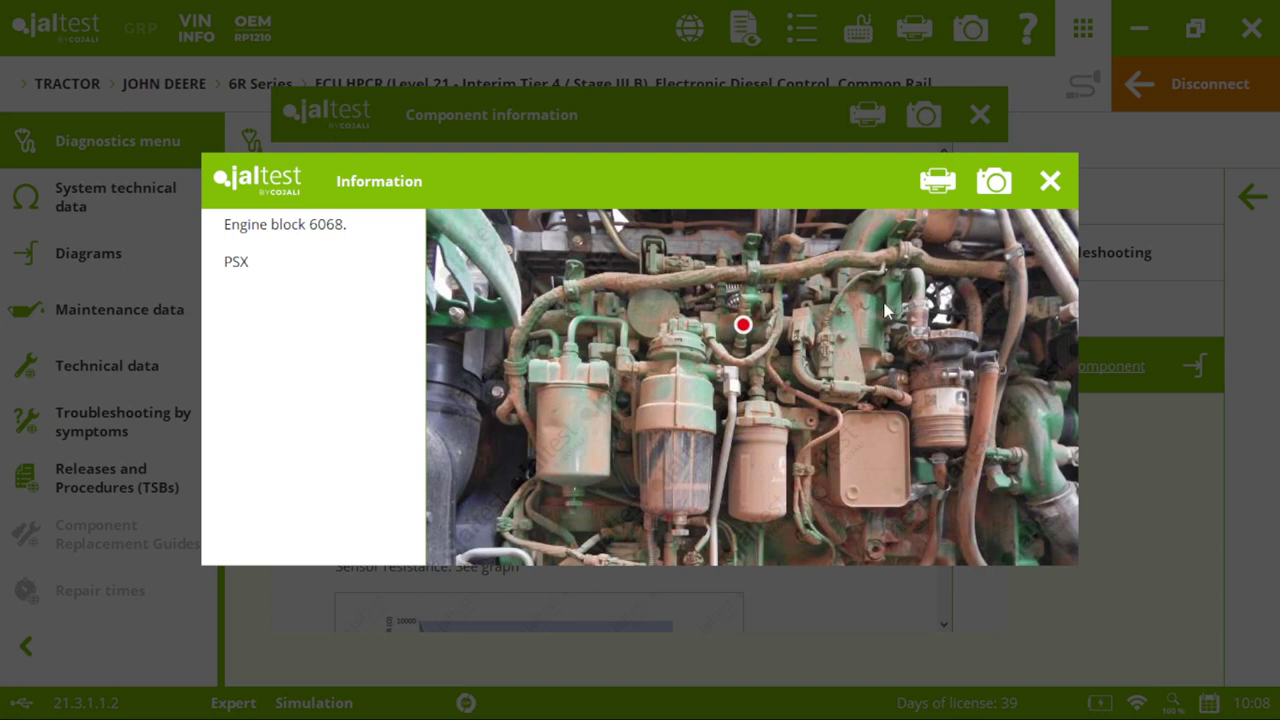
{"action": "left_click", "coordinate": [1049, 183]}
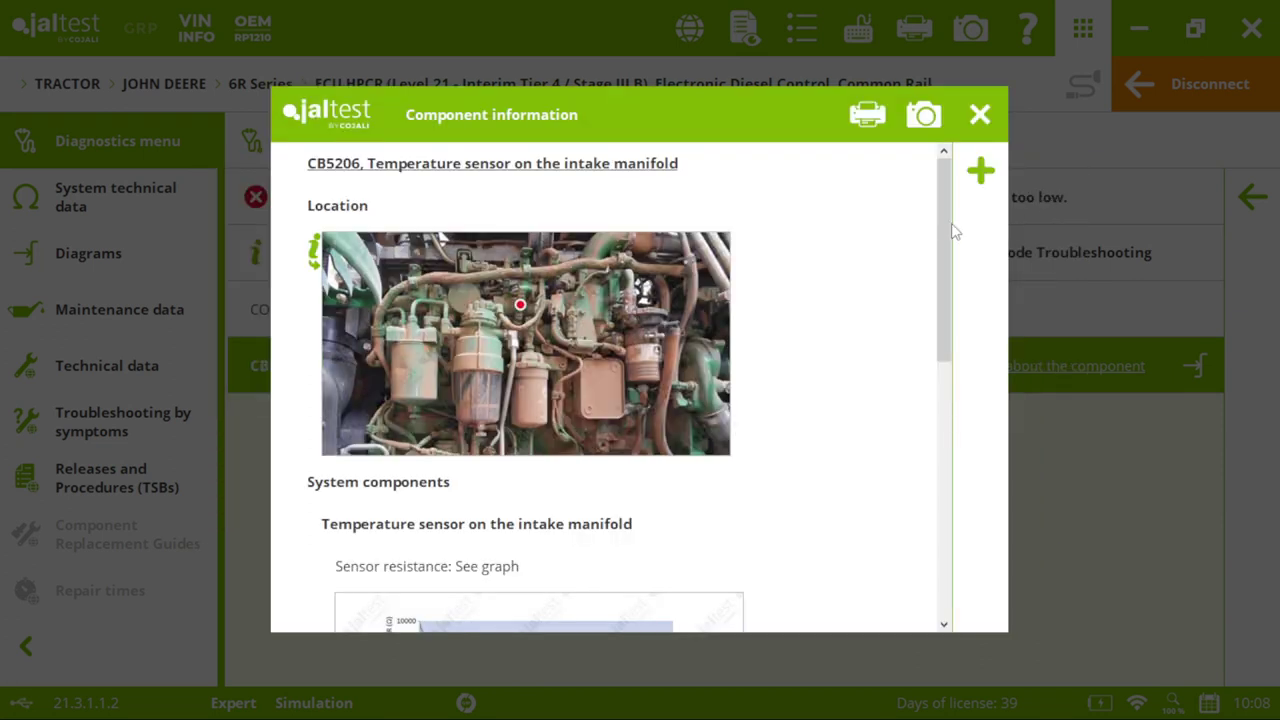
{"action": "left_click_drag", "start_coordinate": [948, 234], "coordinate": [926, 396]}
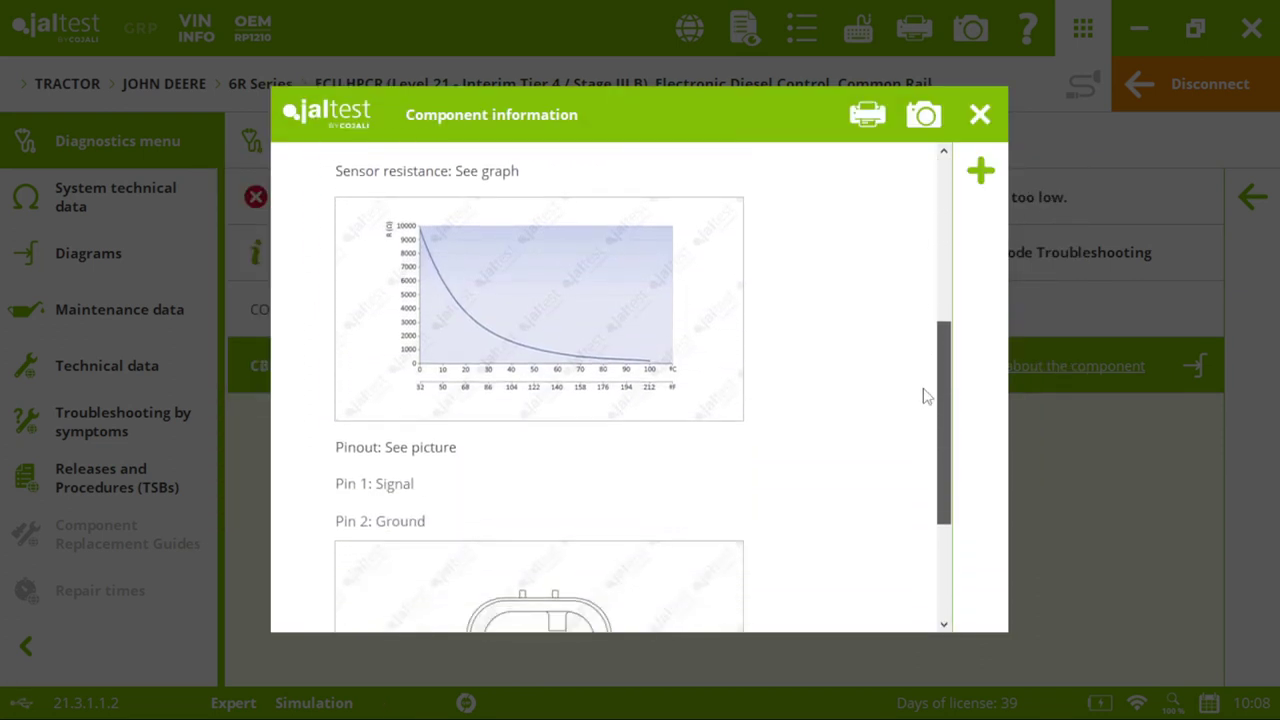
{"action": "left_click", "coordinate": [660, 314]}
{"action": "left_click", "coordinate": [937, 177]}
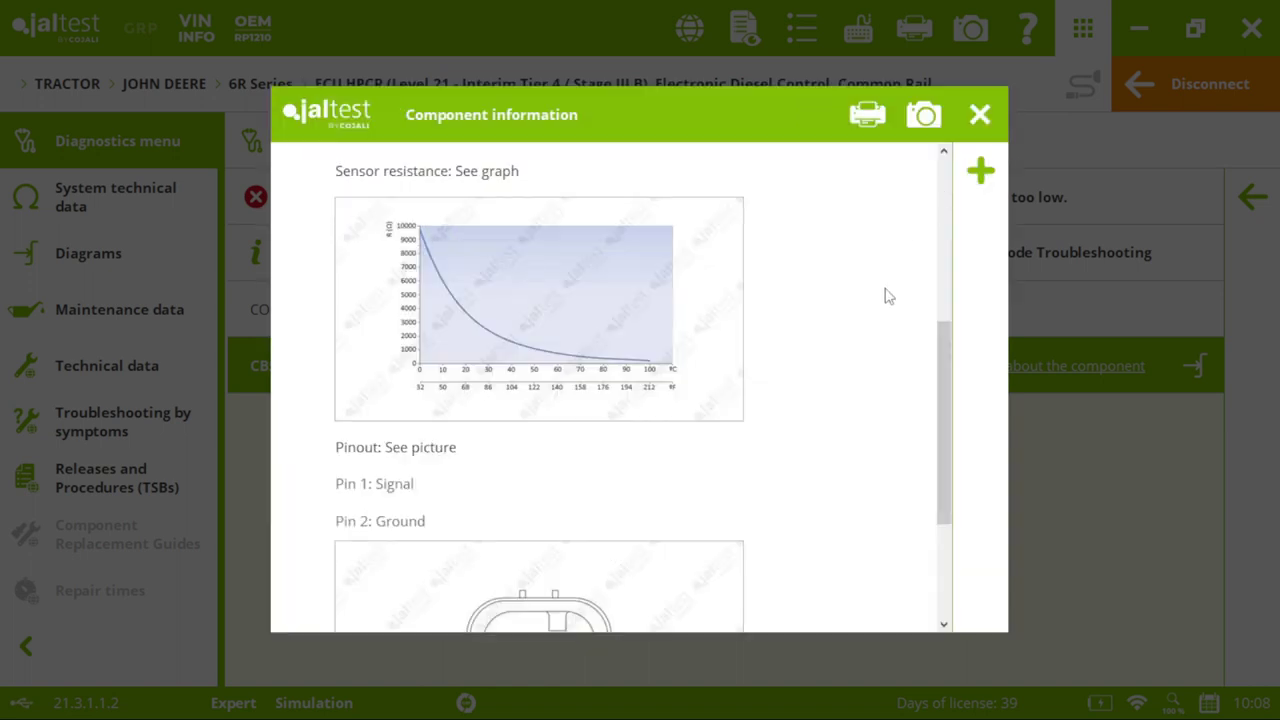
{"action": "left_click", "coordinate": [710, 560]}
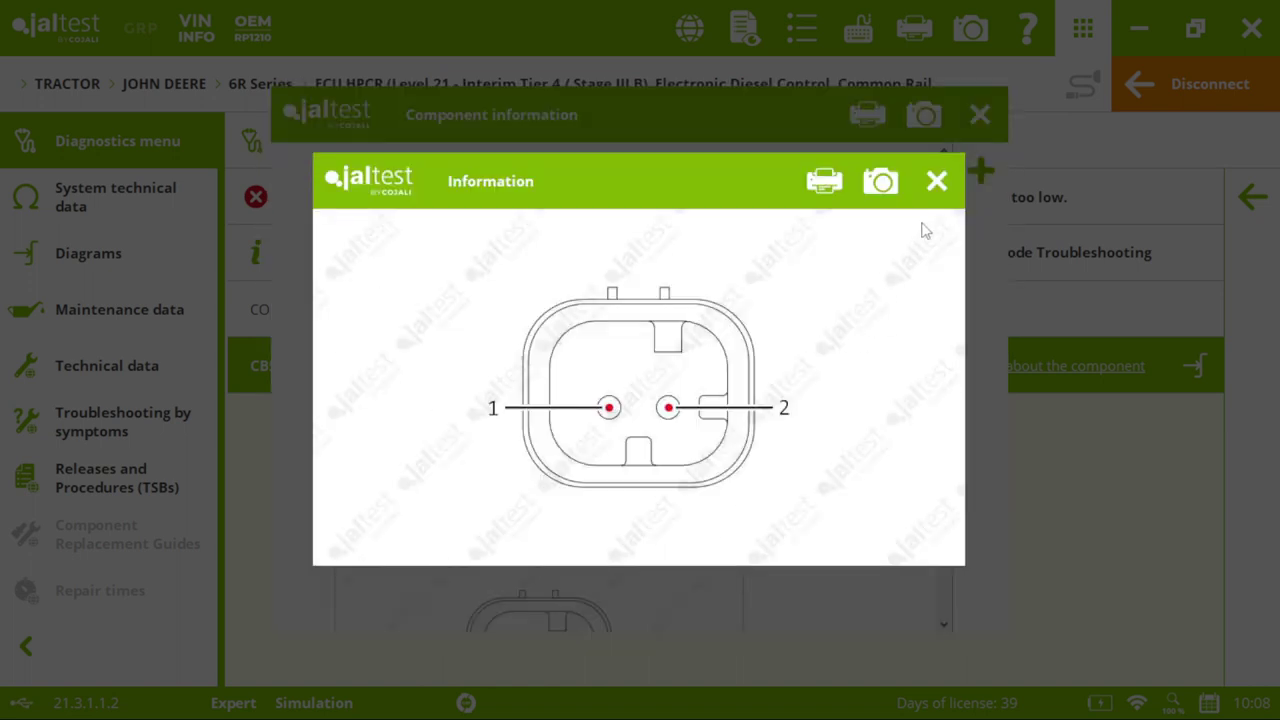
{"action": "left_click", "coordinate": [936, 181]}
{"action": "left_click_drag", "start_coordinate": [943, 343], "coordinate": [930, 467]}
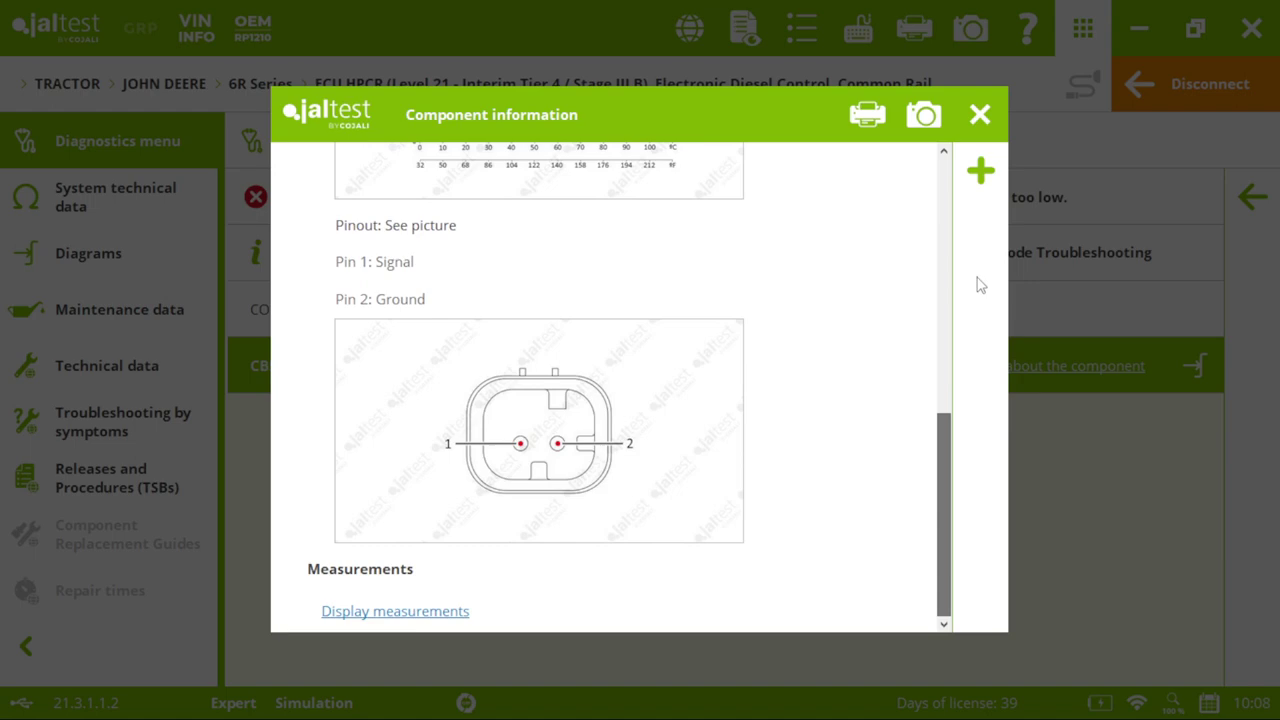
{"action": "left_click", "coordinate": [980, 116]}
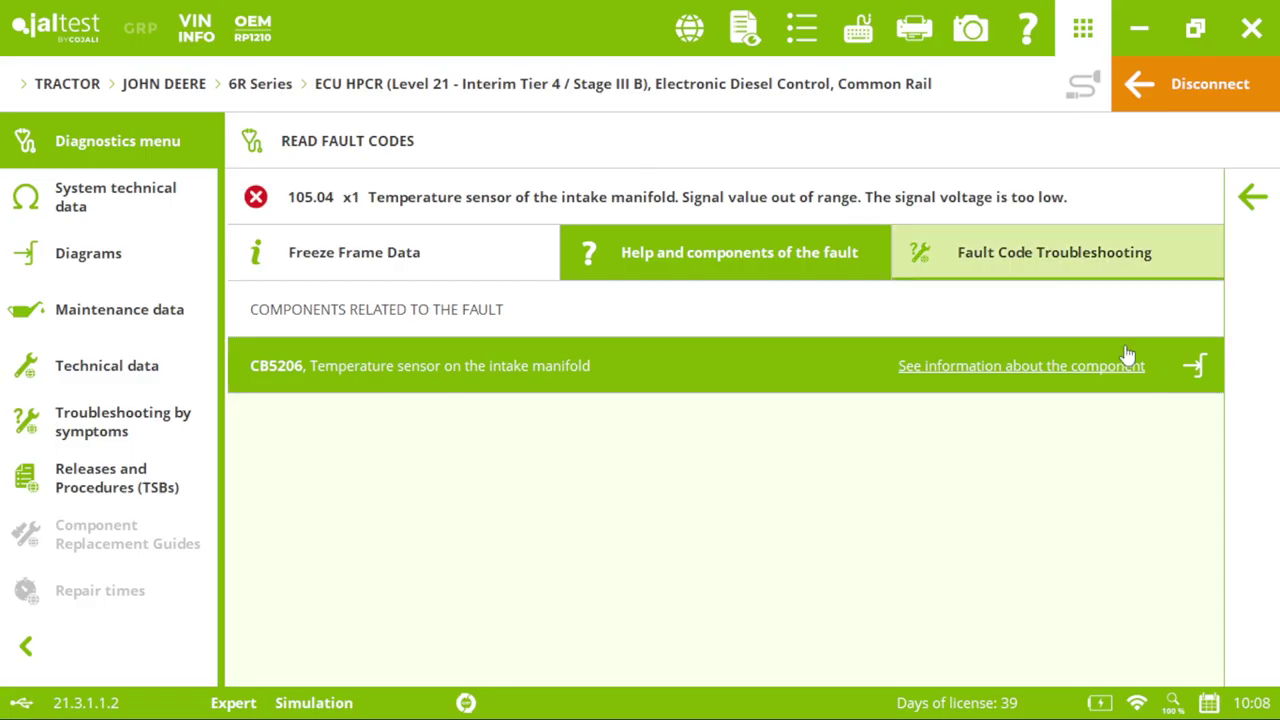
- Jump to the Engine block 6068 wiring diagram and locate CB5206 on the engine
{"action": "left_click", "coordinate": [1198, 365]}
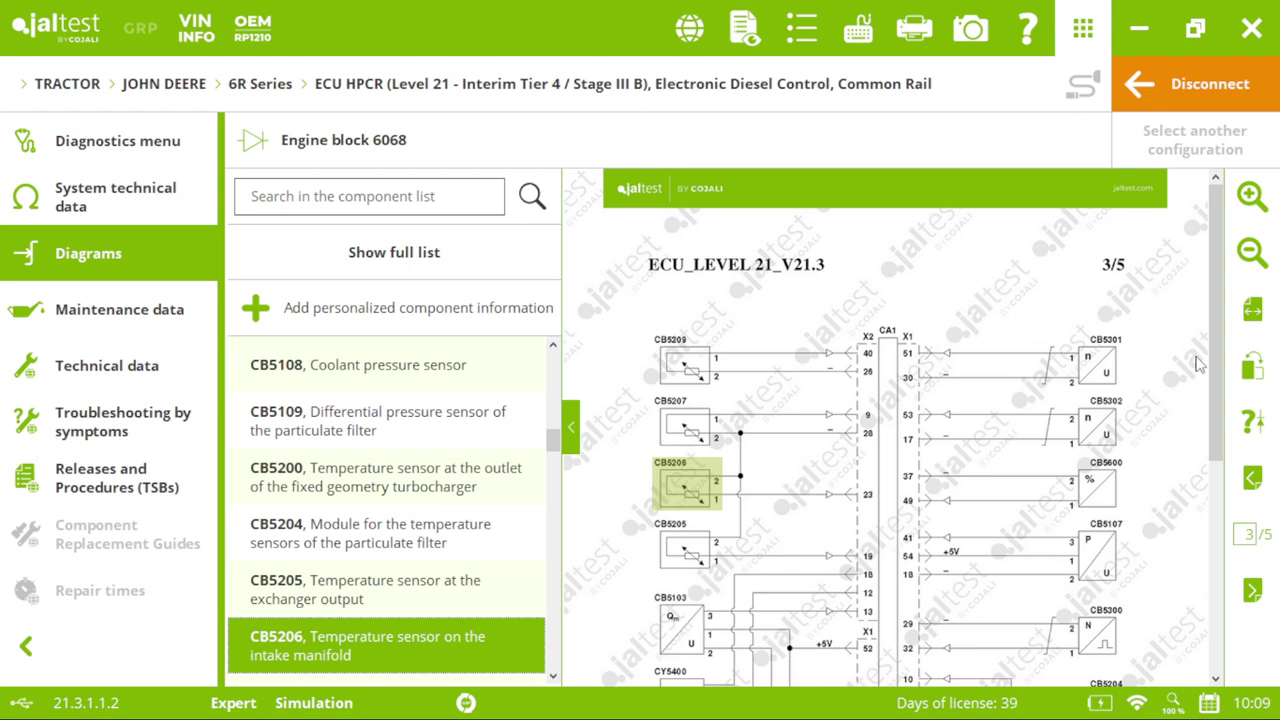
{"action": "left_click_drag", "start_coordinate": [1213, 390], "coordinate": [1242, 580]}
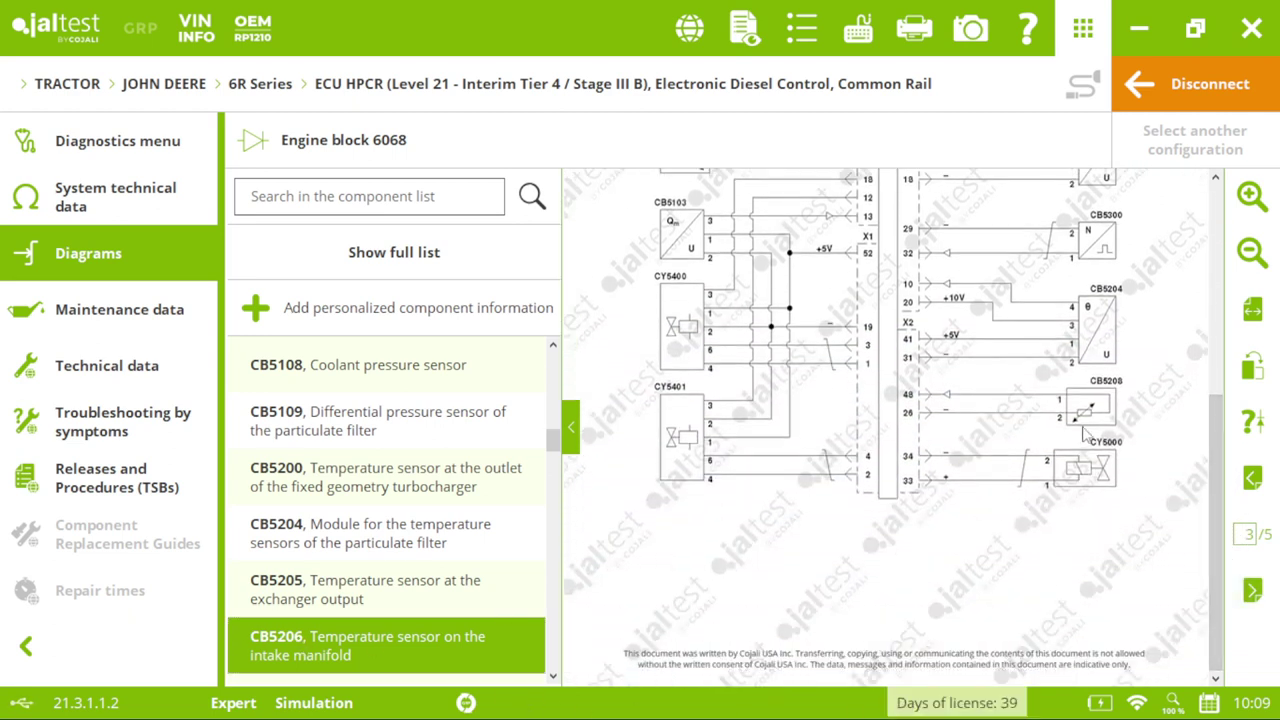
{"action": "left_click_drag", "start_coordinate": [1226, 445], "coordinate": [1228, 281]}
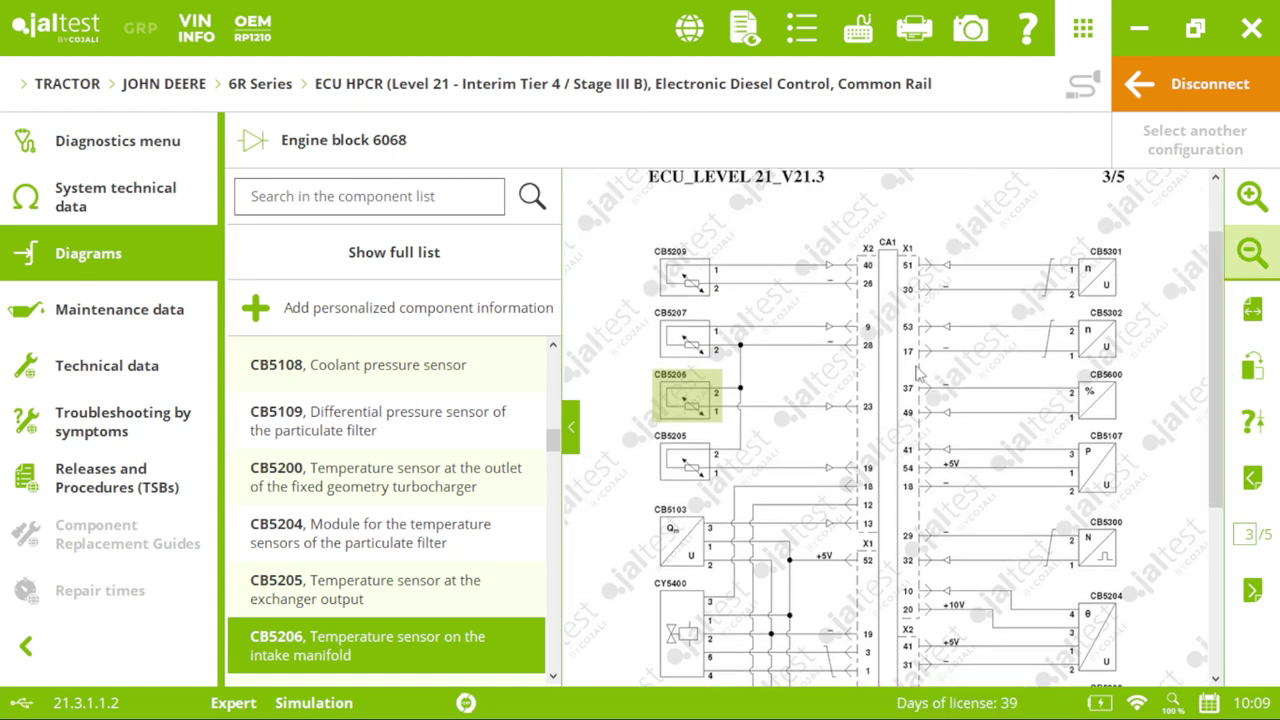
{"action": "left_click", "coordinate": [680, 402]}
- Review the CA1 engine control unit's picture and connector pinout, then show the full component list
{"action": "left_click", "coordinate": [896, 415]}
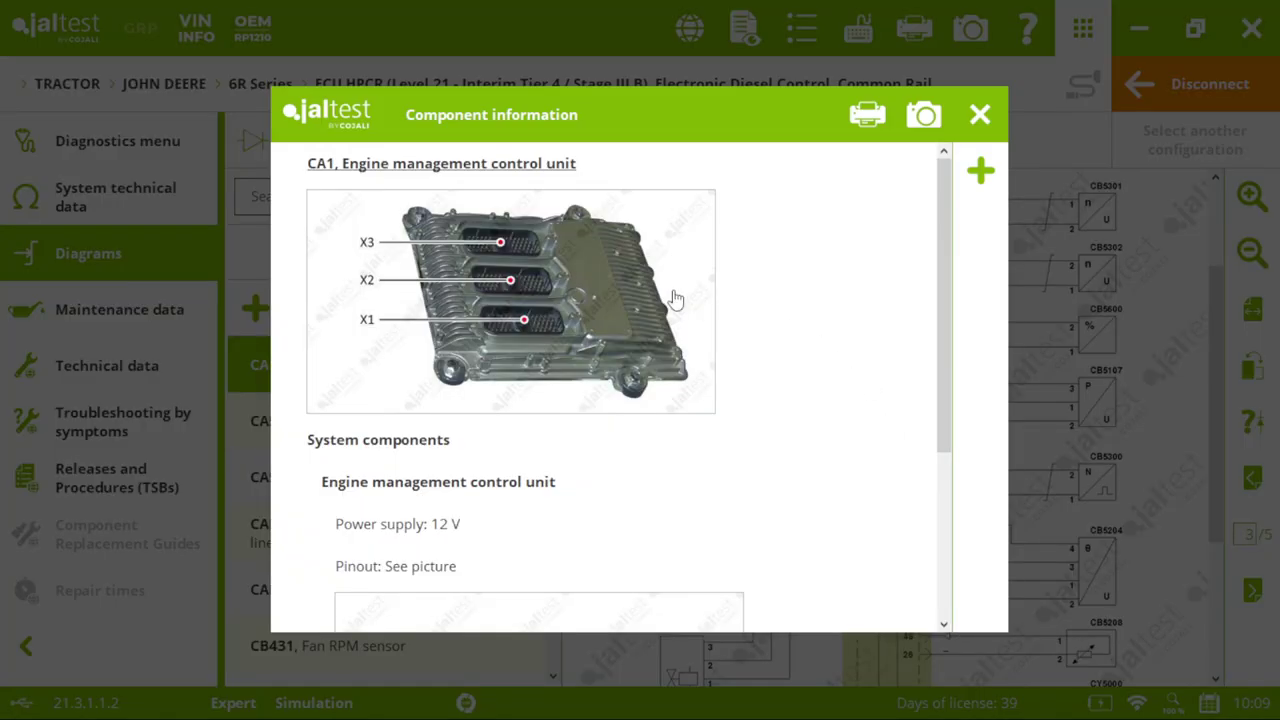
{"action": "left_click", "coordinate": [676, 298]}
{"action": "left_click", "coordinate": [936, 181]}
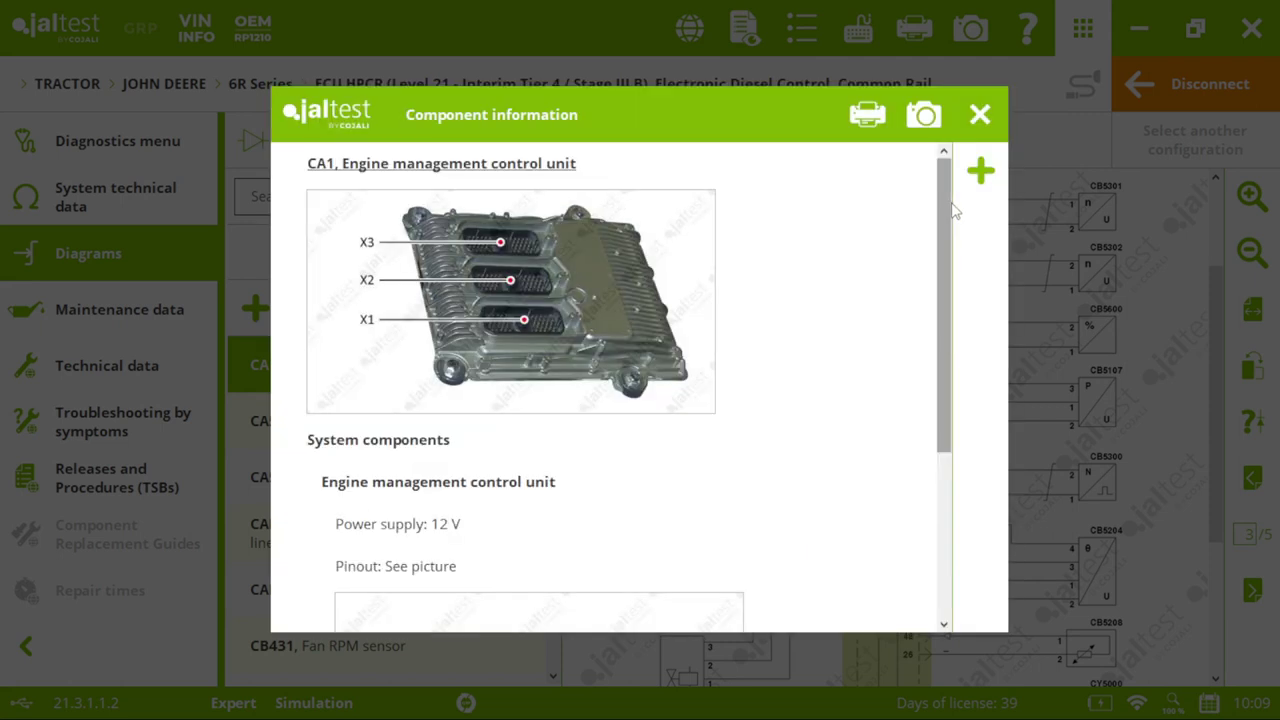
{"action": "scroll", "coordinate": [938, 272], "scroll_direction": "down", "scroll_amount": 5}
{"action": "scroll", "coordinate": [938, 272], "scroll_direction": "down", "scroll_amount": 4}
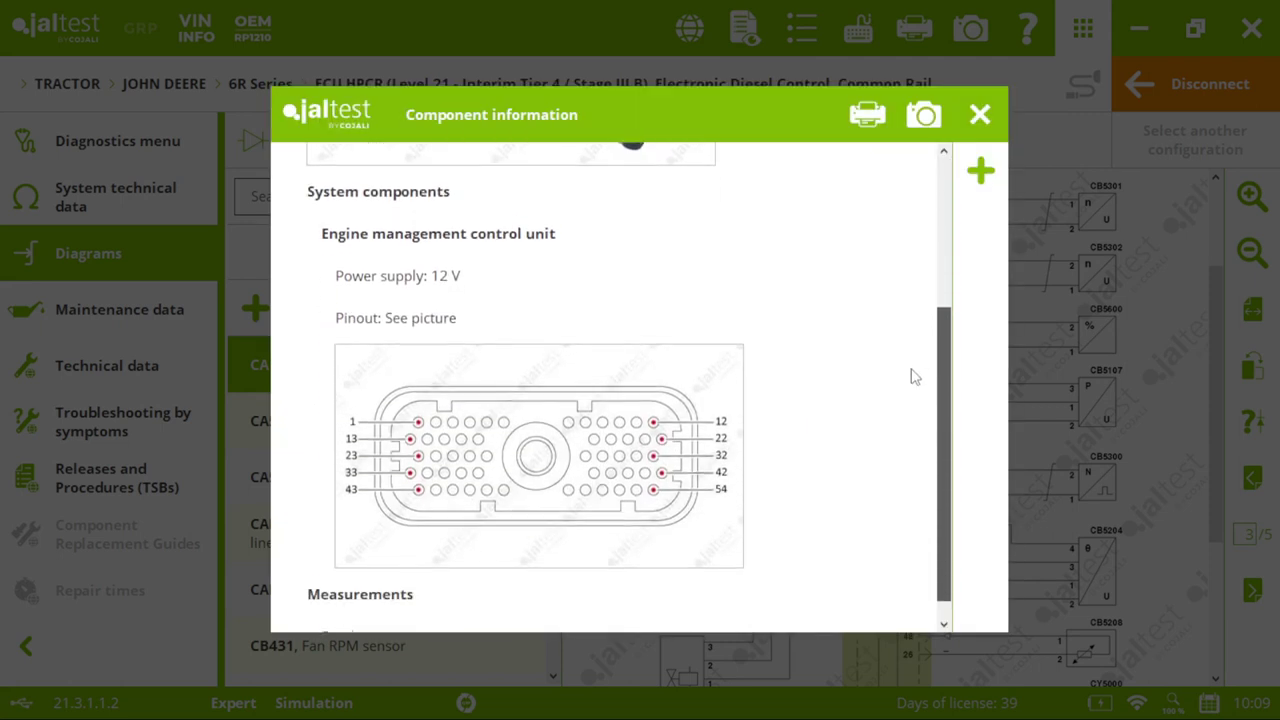
{"action": "left_click", "coordinate": [702, 462]}
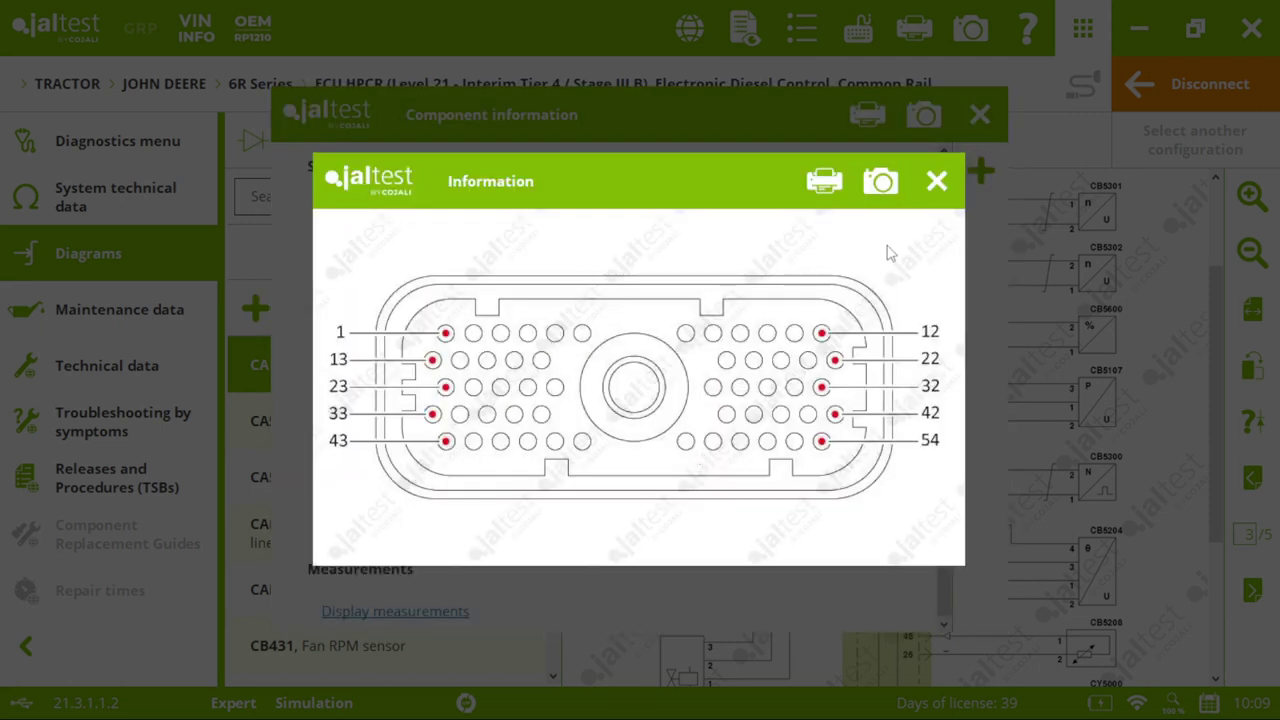
{"action": "left_click", "coordinate": [936, 181]}
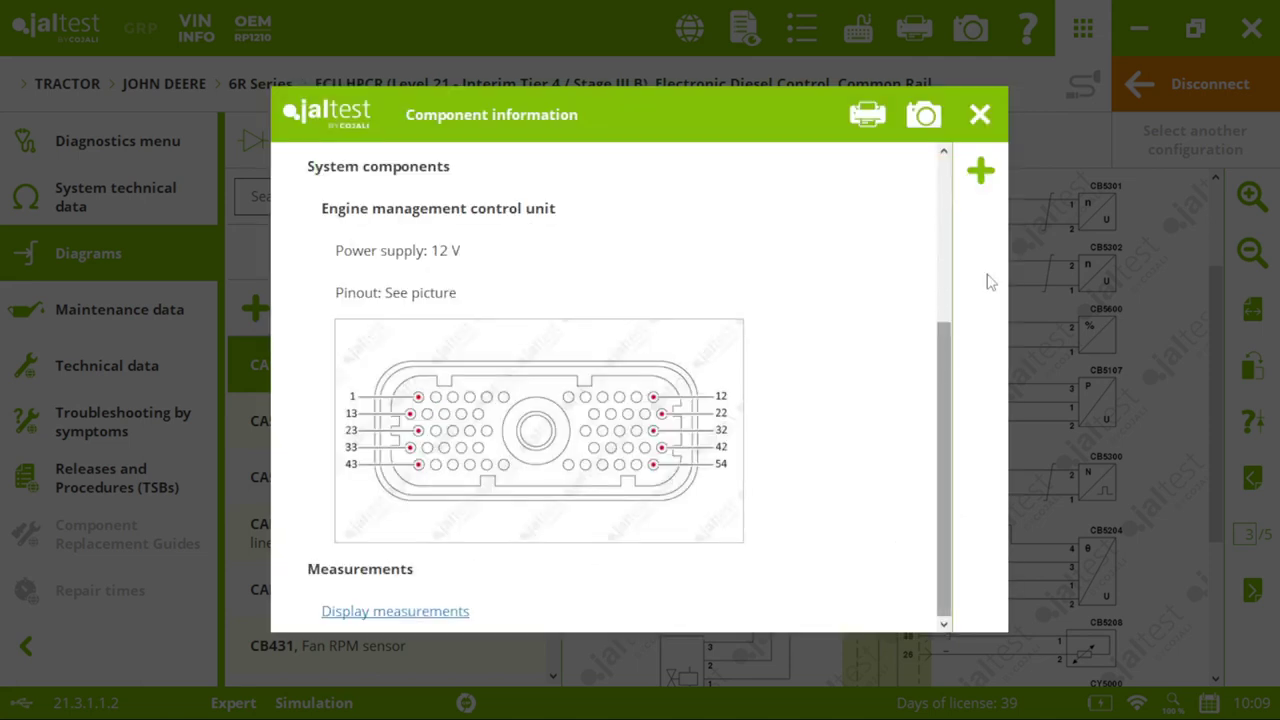
{"action": "left_click", "coordinate": [980, 114]}
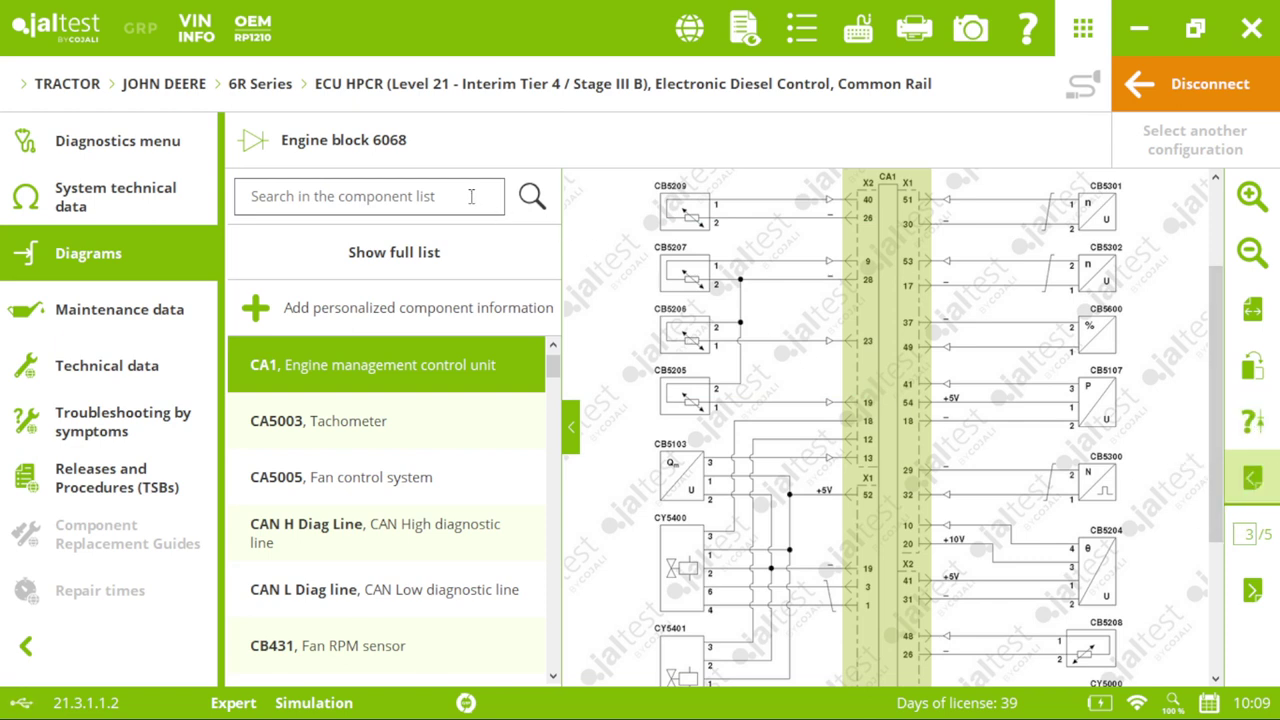
{"action": "left_click", "coordinate": [447, 262]}
{"action": "left_click", "coordinate": [417, 200]}
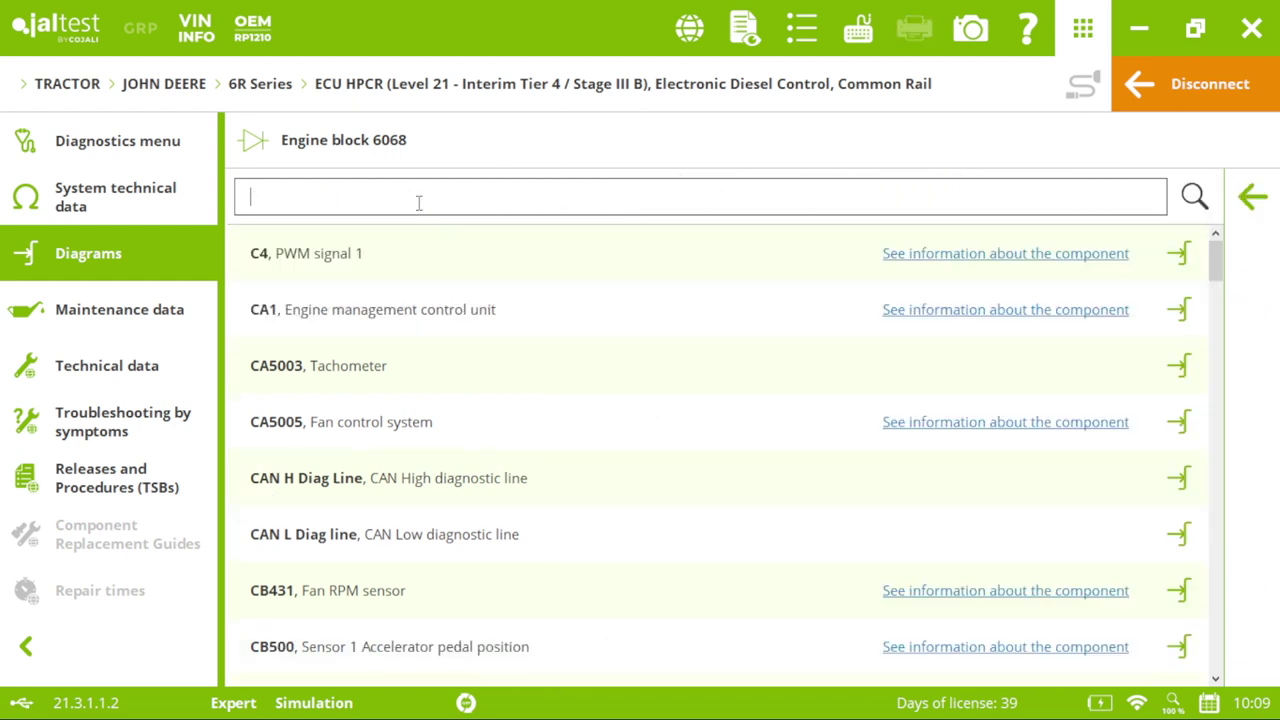
- Return to fault 105.04, view its freeze frame data table, then its related components again
{"action": "left_click", "coordinate": [130, 143]}
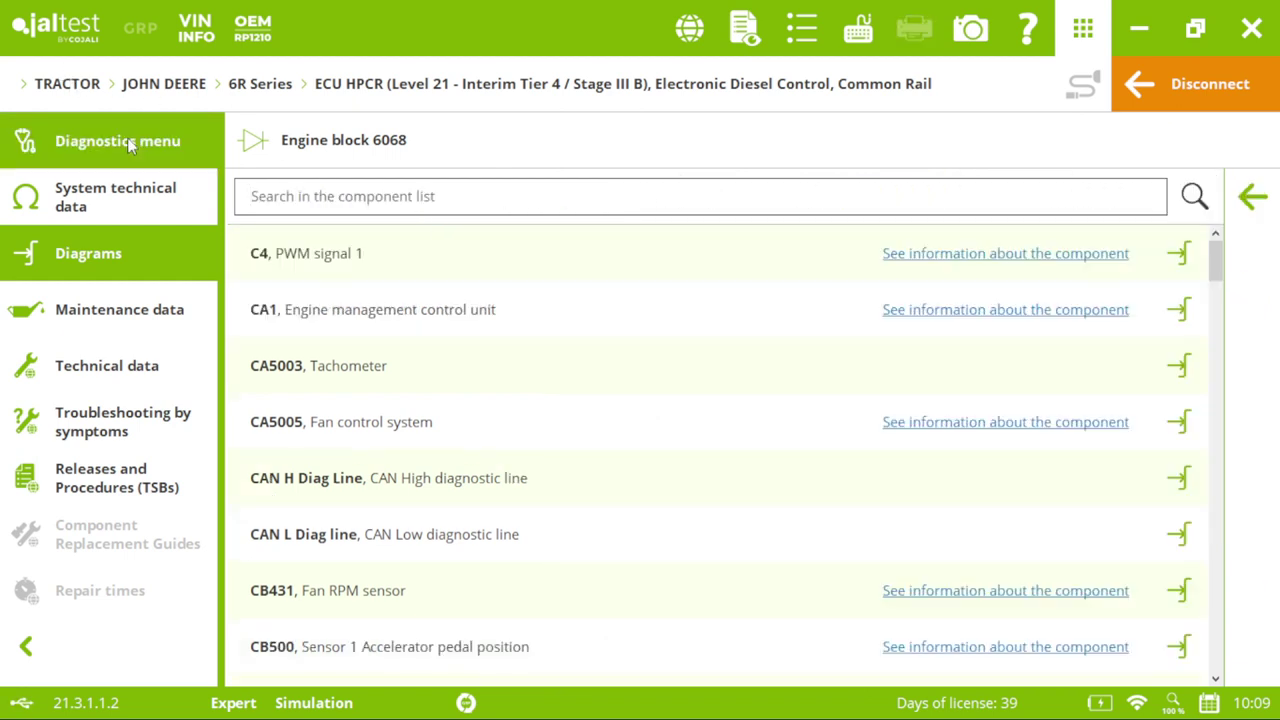
{"action": "left_click", "coordinate": [408, 245]}
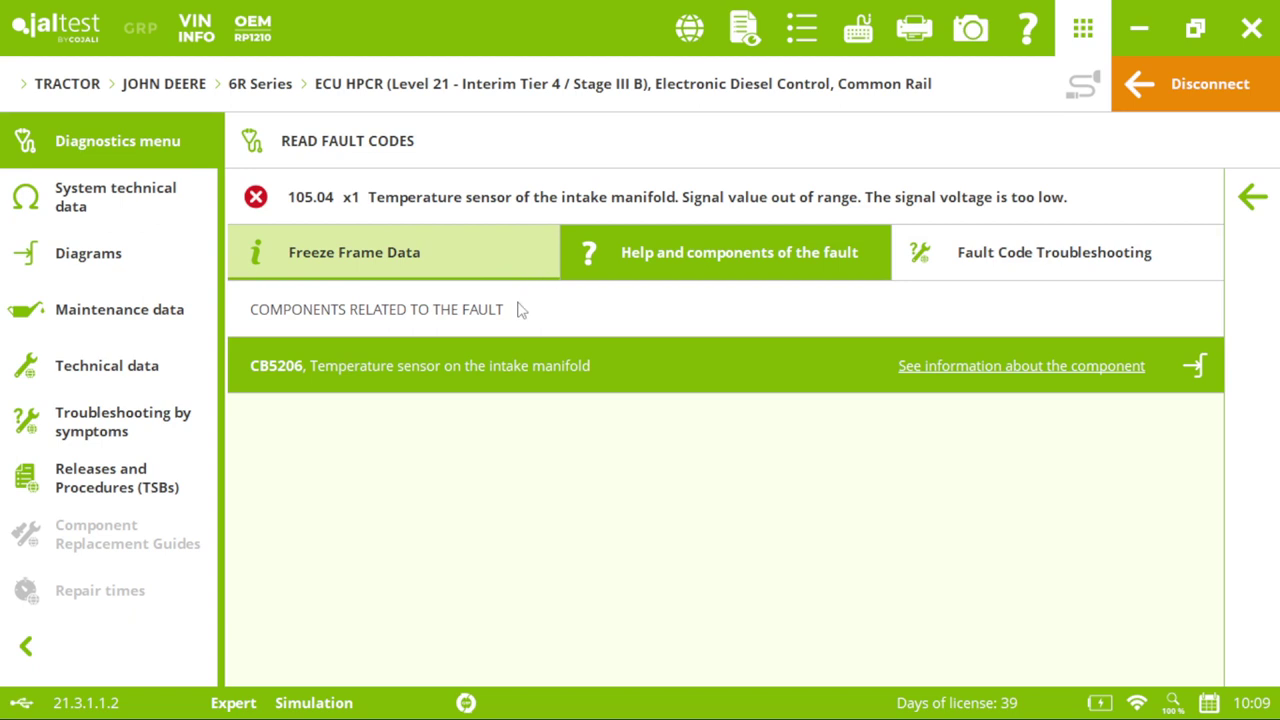
{"action": "left_click", "coordinate": [494, 263]}
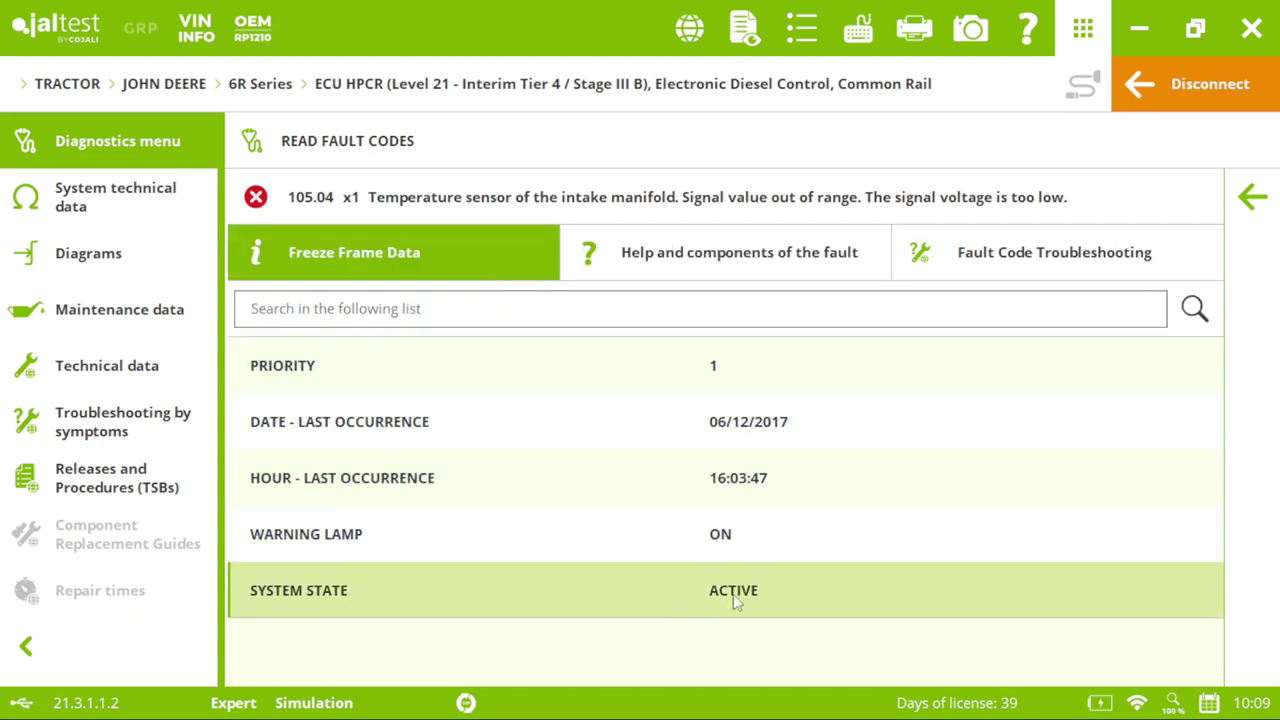
{"action": "left_click", "coordinate": [652, 272]}
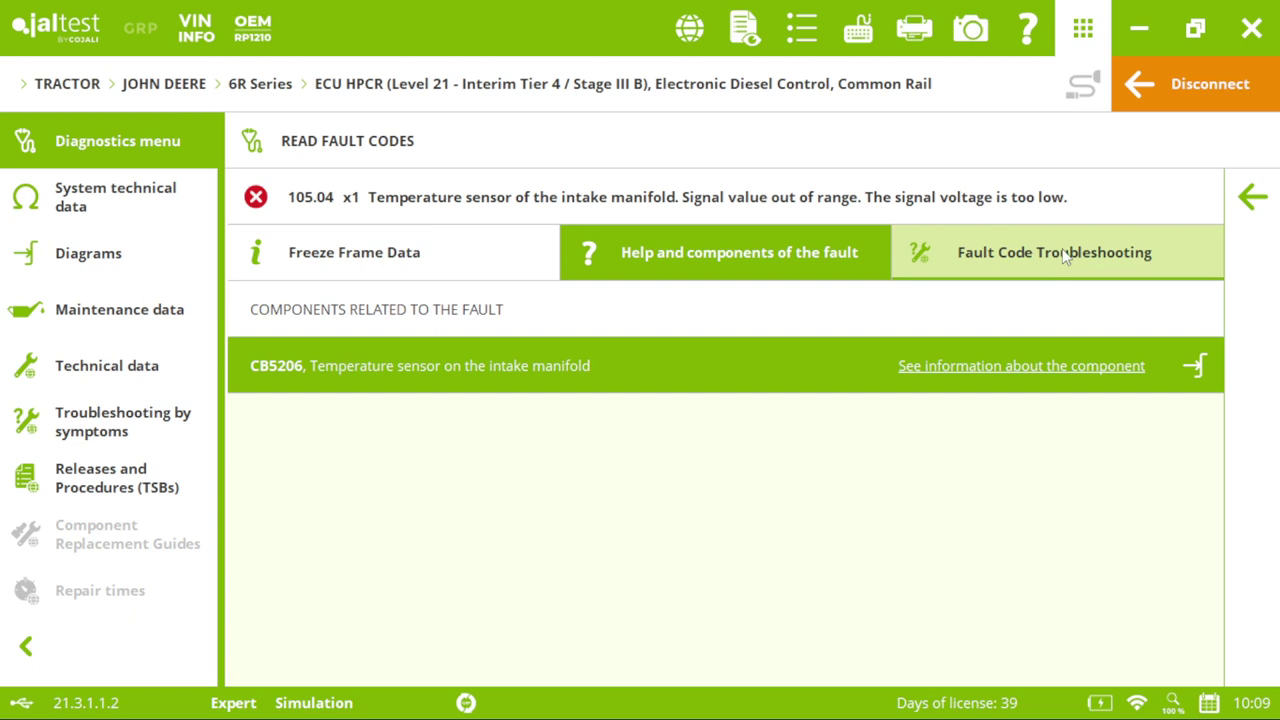
{"action": "left_click", "coordinate": [1093, 260]}
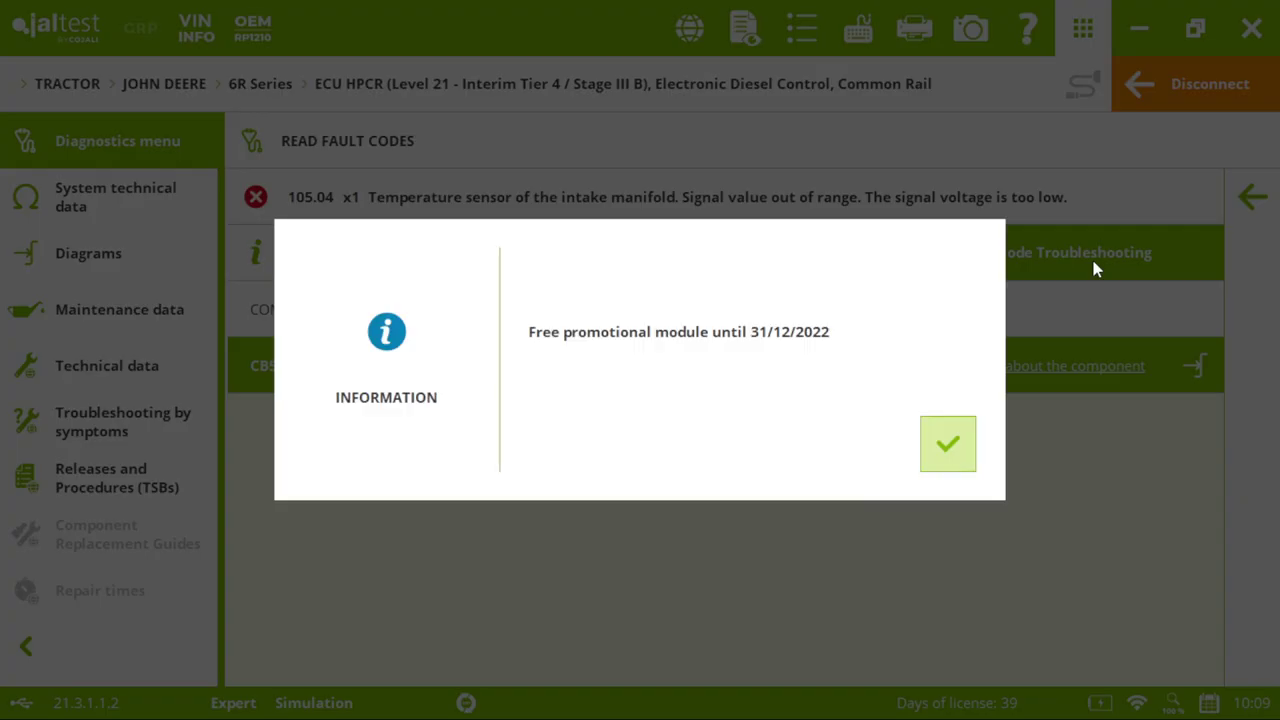
- Acknowledge the free-module notice, expand Steps 12 and 13, then collapse and expand all steps
{"action": "left_click", "coordinate": [950, 442]}
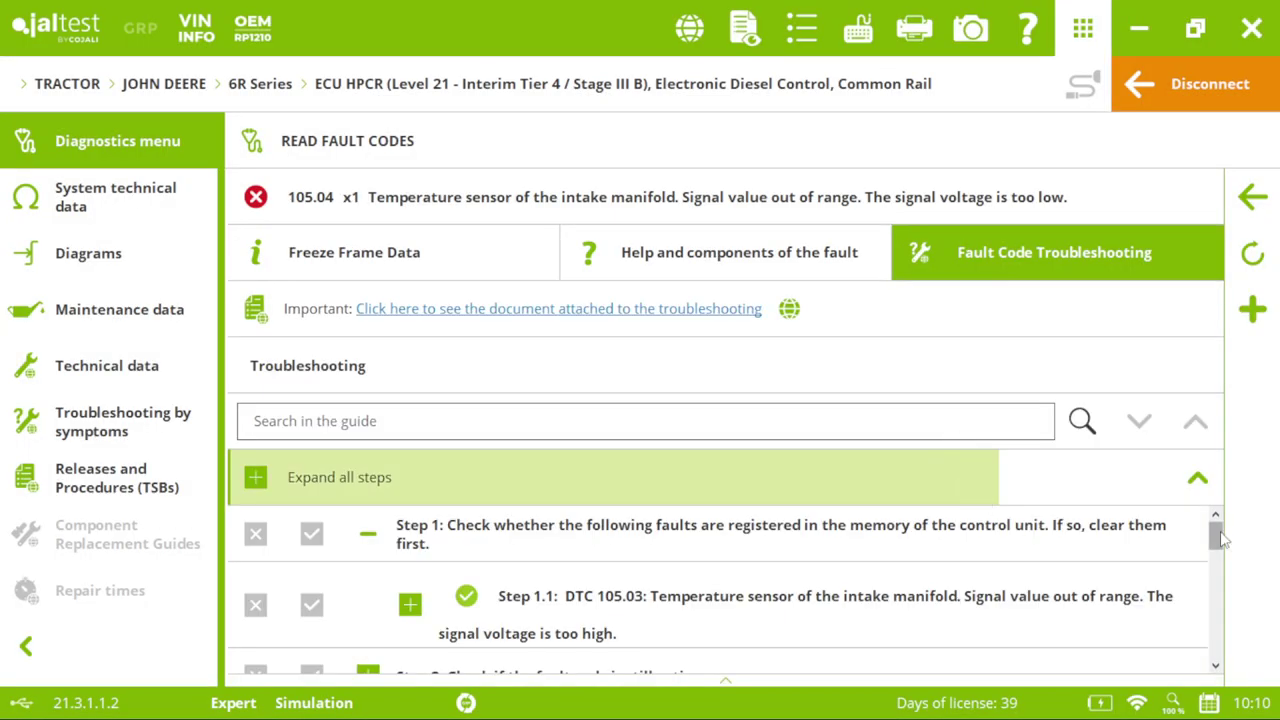
{"action": "left_click_drag", "start_coordinate": [1219, 540], "coordinate": [1240, 652]}
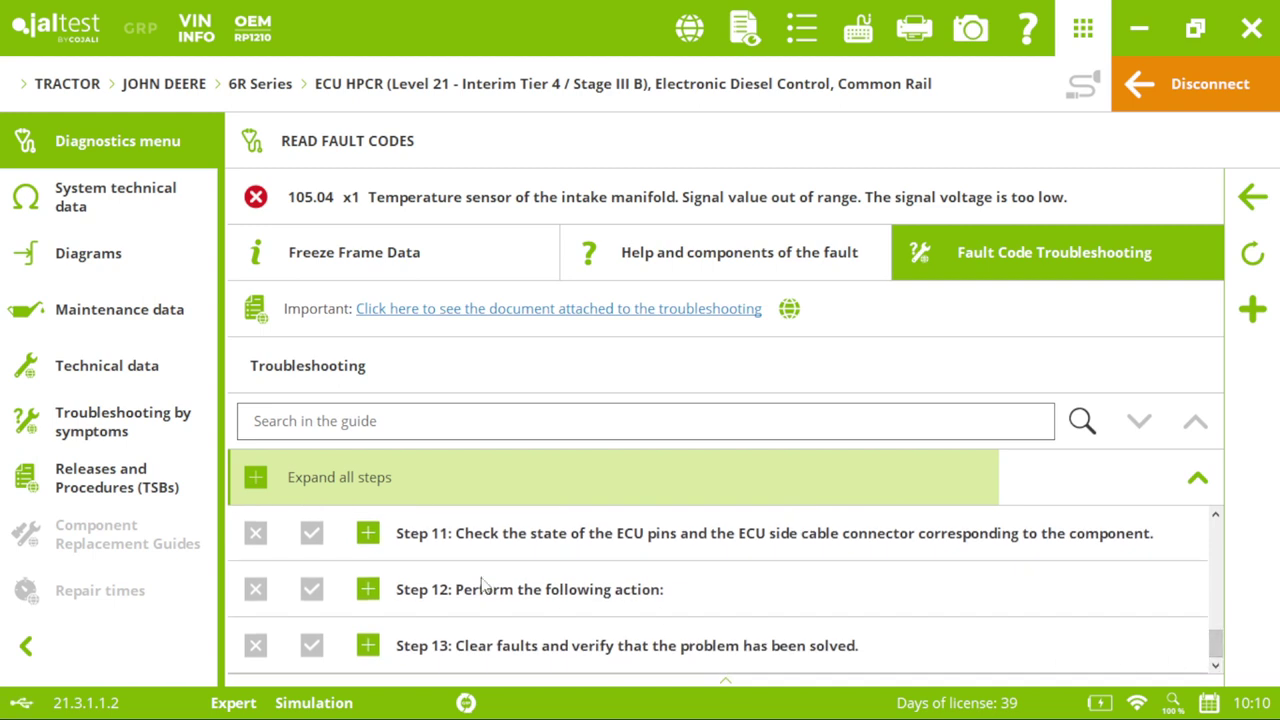
{"action": "left_click", "coordinate": [368, 590]}
{"action": "scroll", "coordinate": [488, 645], "scroll_direction": "down", "scroll_amount": 3}
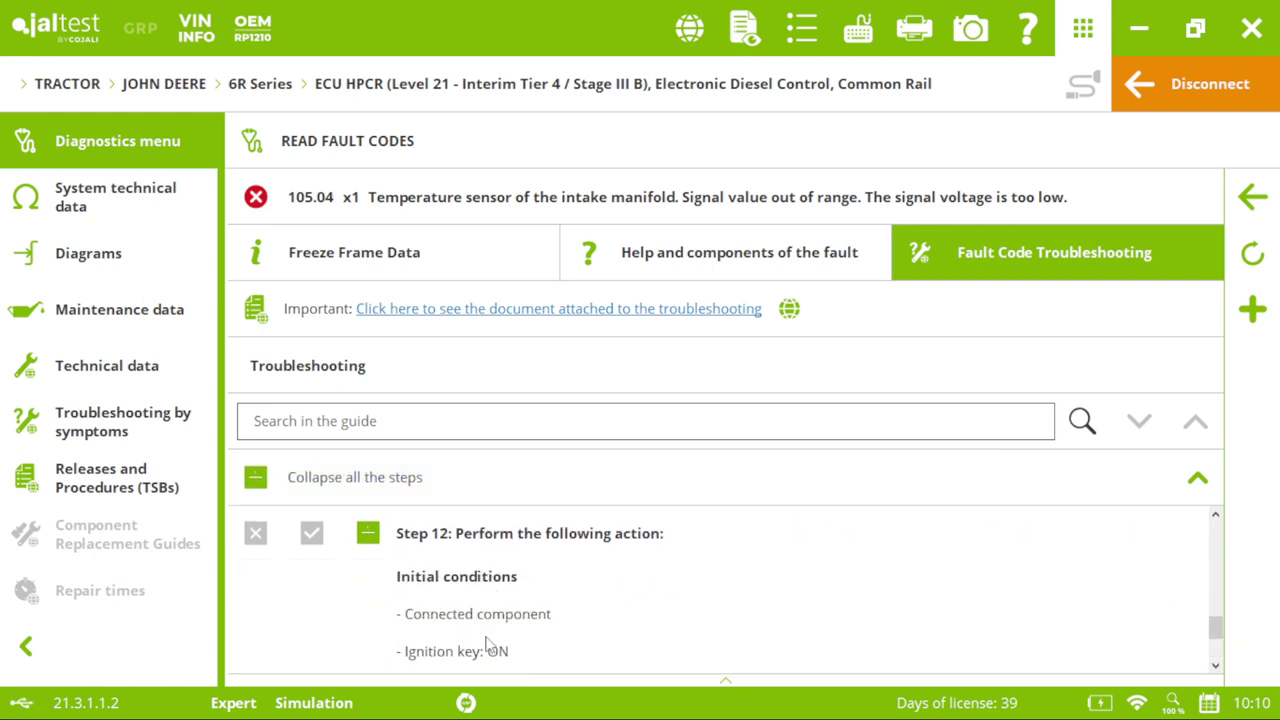
{"action": "scroll", "coordinate": [480, 625], "scroll_direction": "down", "scroll_amount": 1}
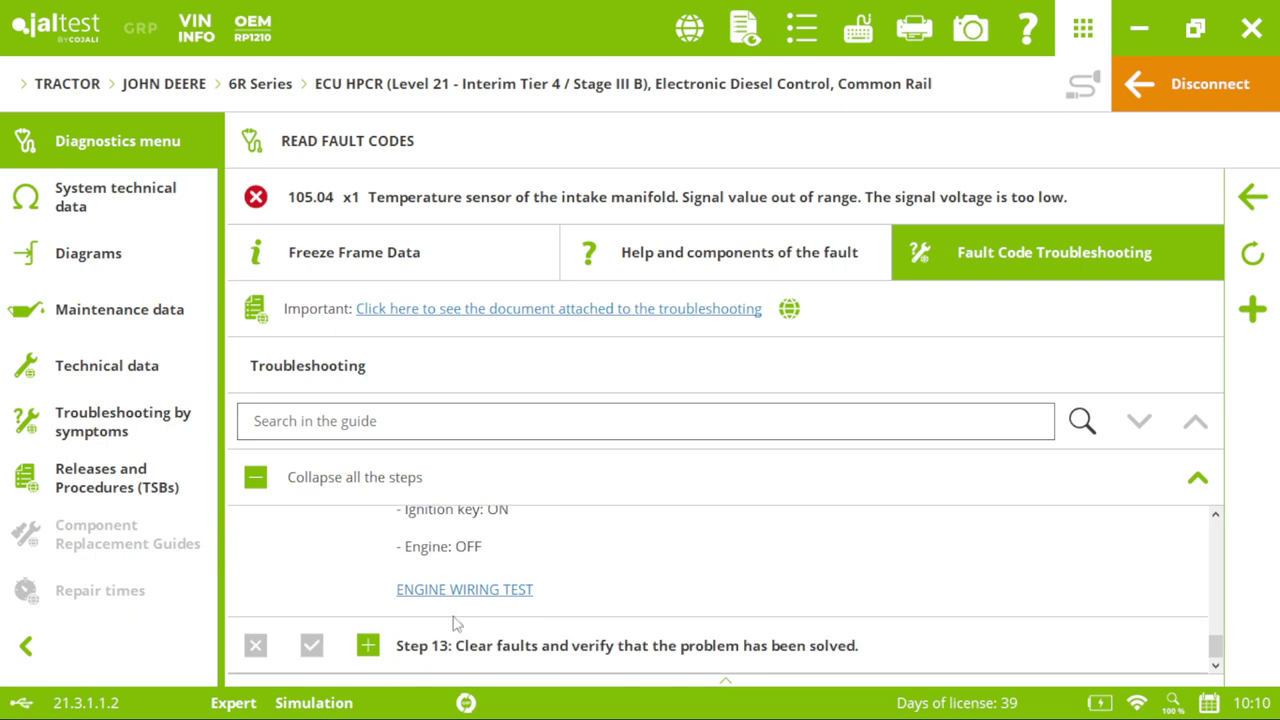
{"action": "left_click", "coordinate": [372, 647]}
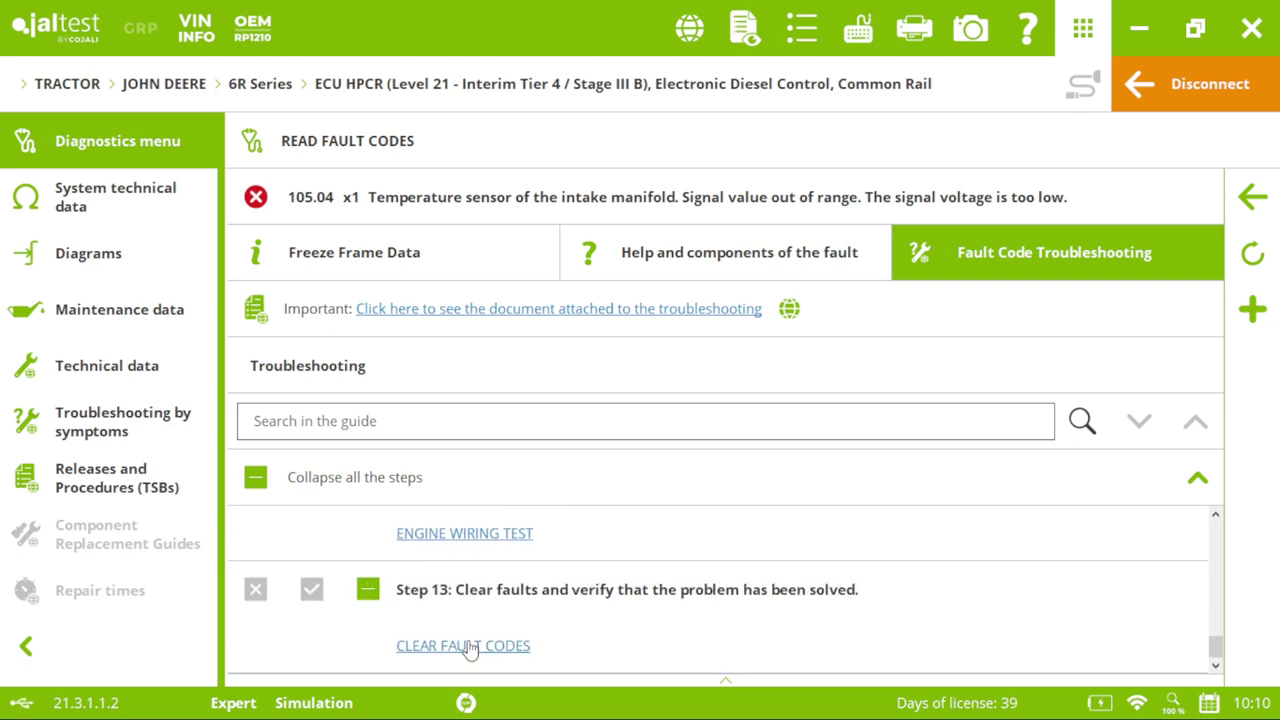
{"action": "left_click", "coordinate": [256, 479]}
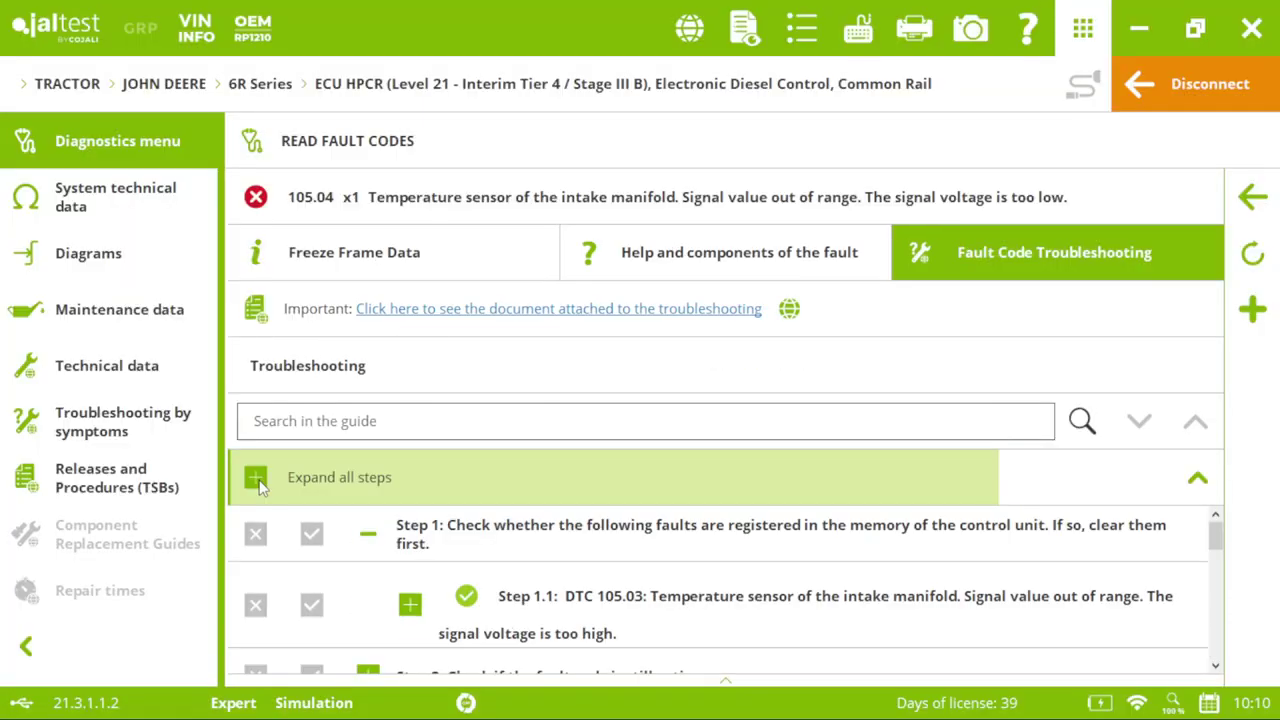
{"action": "left_click", "coordinate": [258, 482]}
{"action": "left_click", "coordinate": [258, 482]}
- Enlarge and restore the troubleshooting panel, then mark Steps 4–6 and 8–10 as passed
{"action": "left_click", "coordinate": [1124, 480]}
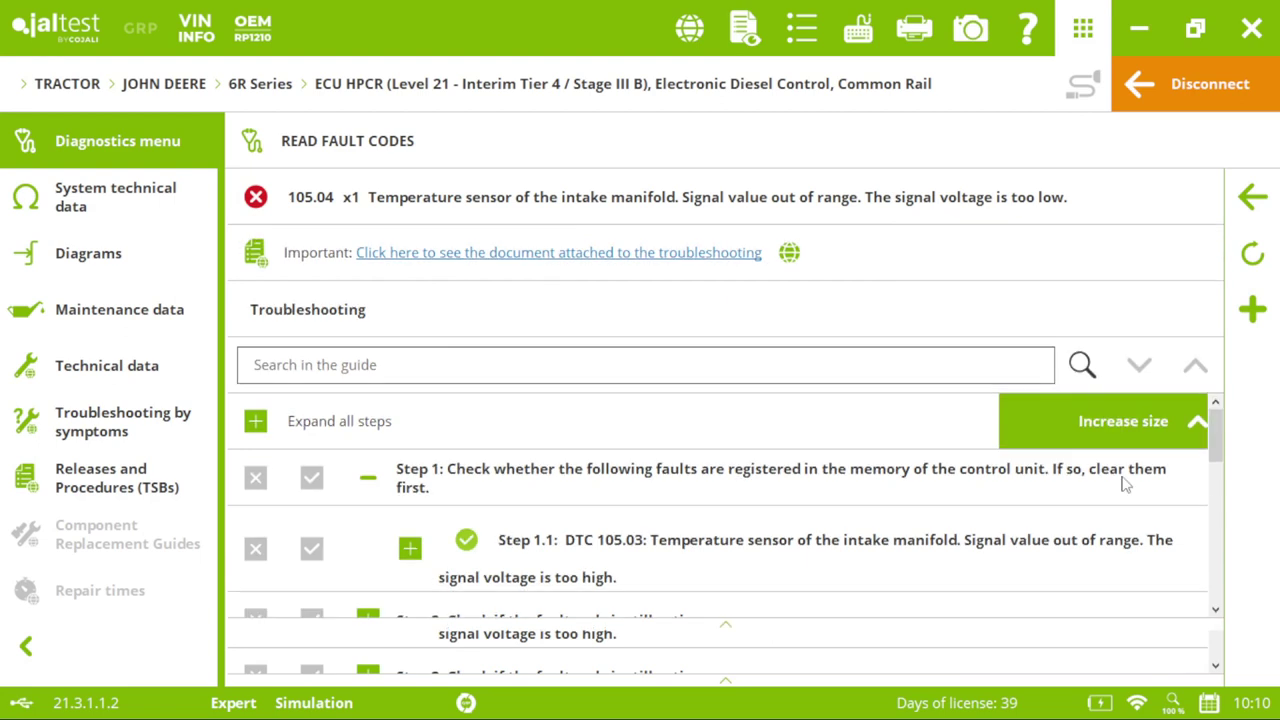
{"action": "scroll", "coordinate": [1210, 406], "scroll_direction": "down", "scroll_amount": 3}
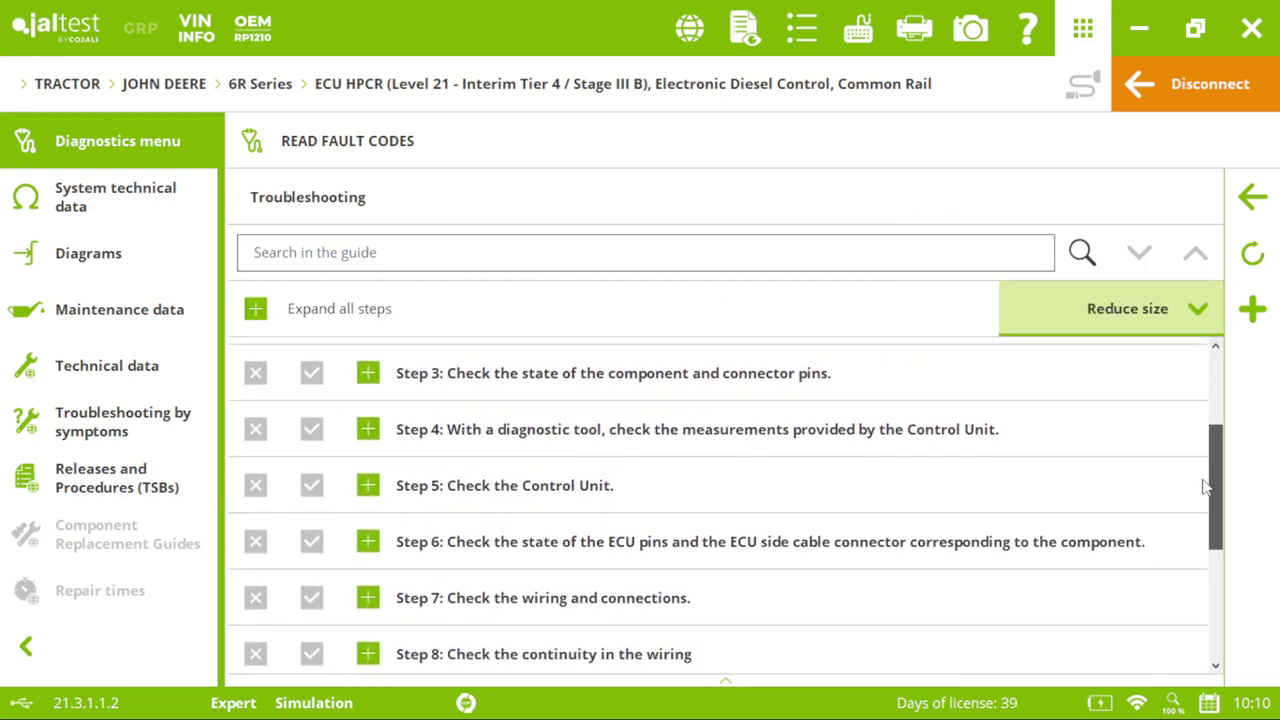
{"action": "left_click", "coordinate": [1140, 328]}
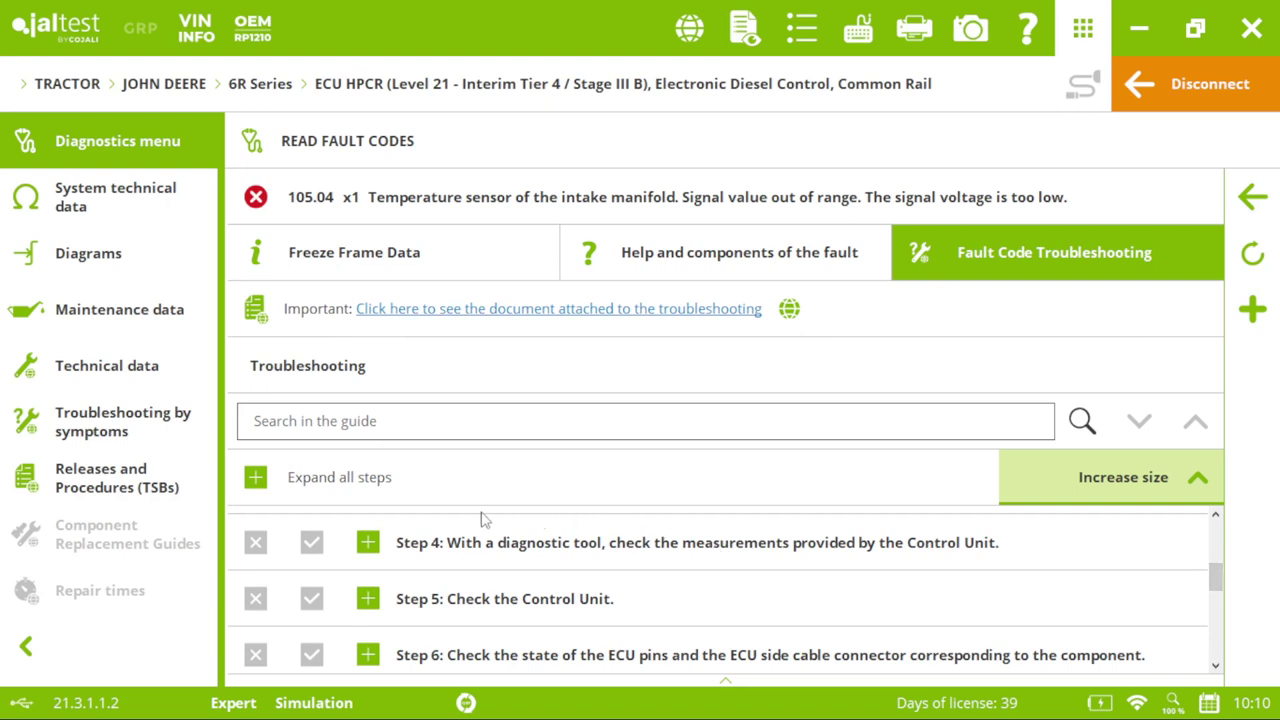
{"action": "left_click", "coordinate": [305, 555]}
{"action": "left_click", "coordinate": [311, 600]}
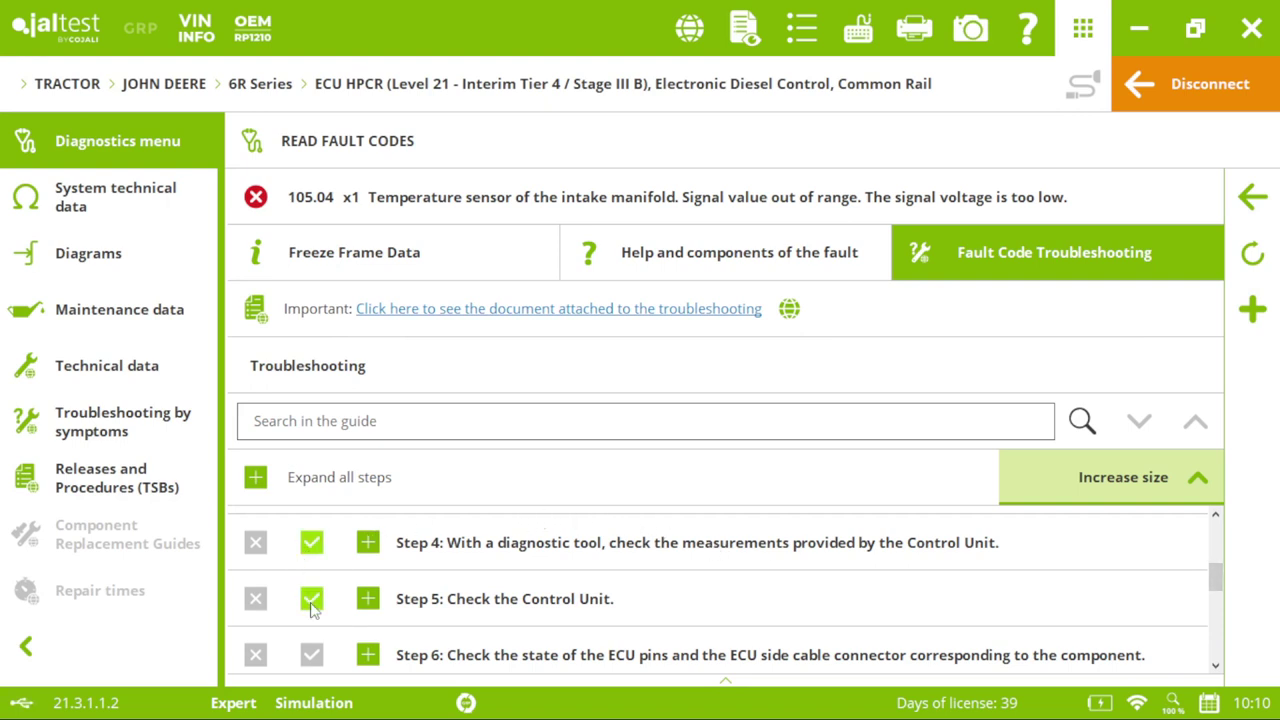
{"action": "left_click", "coordinate": [312, 652]}
{"action": "scroll", "coordinate": [1207, 595], "scroll_direction": "down", "scroll_amount": 4}
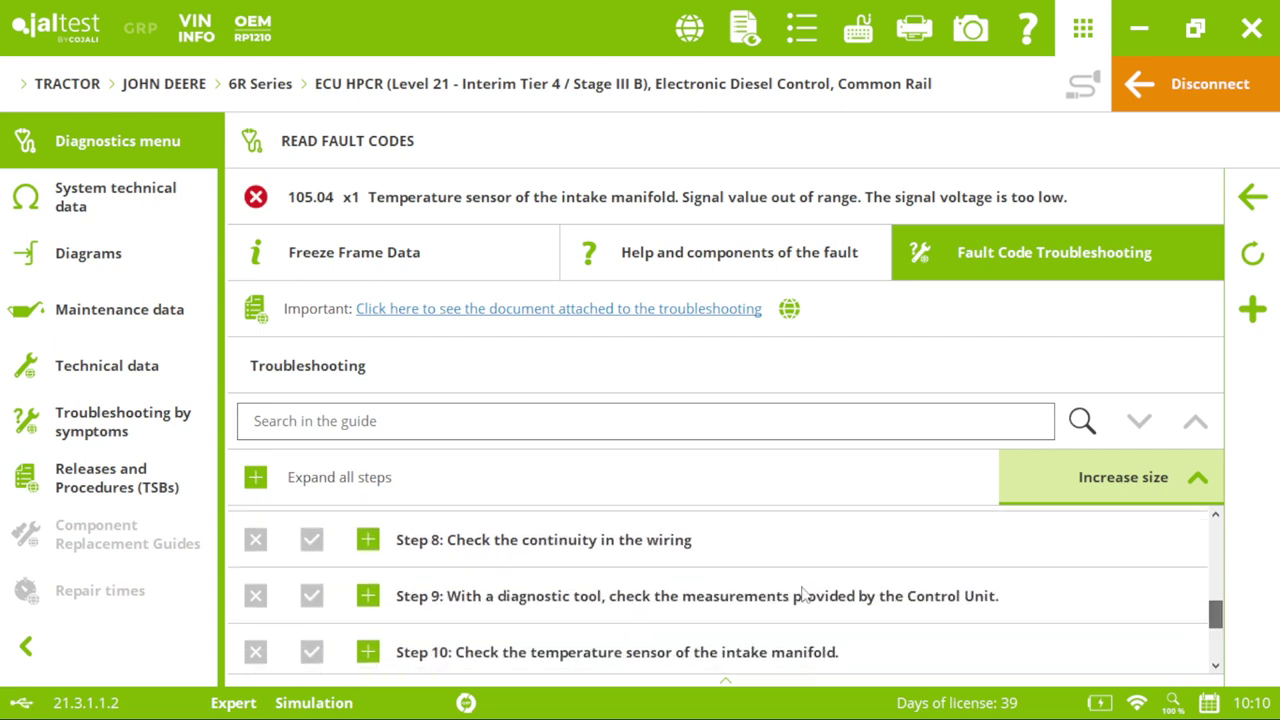
{"action": "left_click", "coordinate": [311, 540]}
{"action": "left_click", "coordinate": [311, 596]}
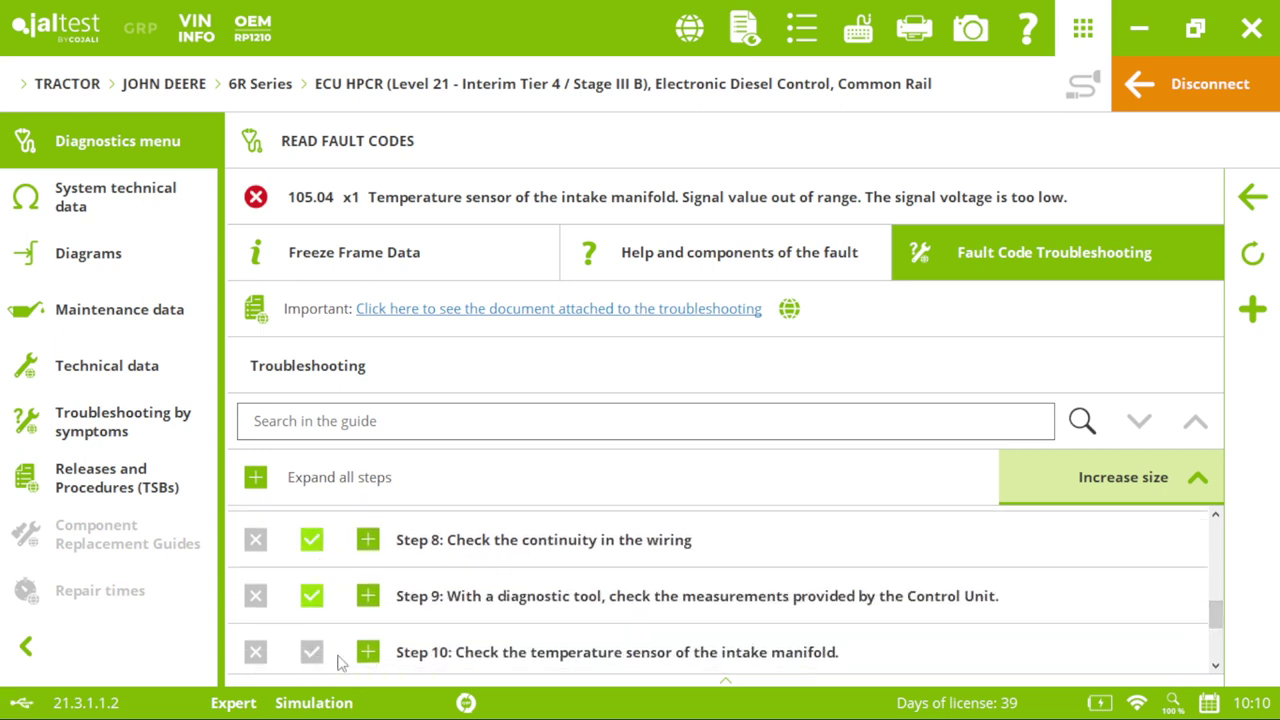
{"action": "left_click", "coordinate": [311, 652]}
- Mark Steps 11 and 12 as passed, then exit the guide to the diagnostic actions
{"action": "left_click", "coordinate": [725, 681]}
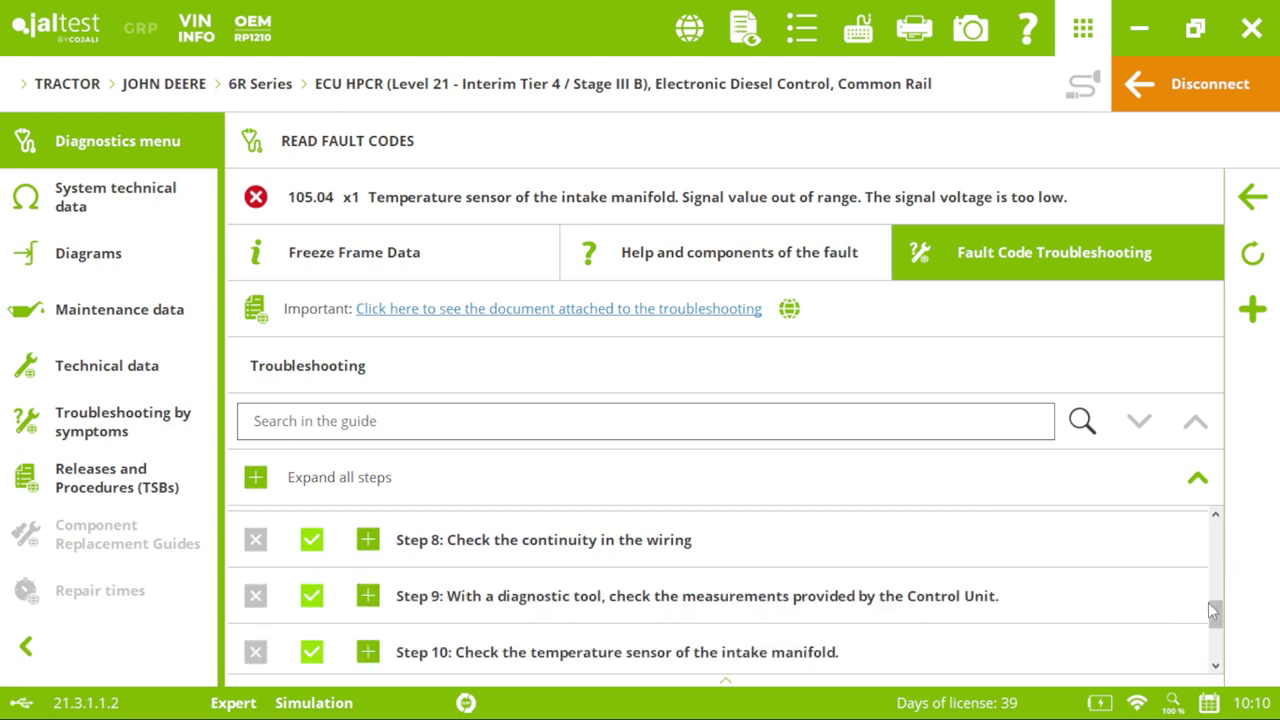
{"action": "scroll", "coordinate": [1203, 562], "scroll_direction": "down", "scroll_amount": 2}
{"action": "left_click", "coordinate": [311, 595]}
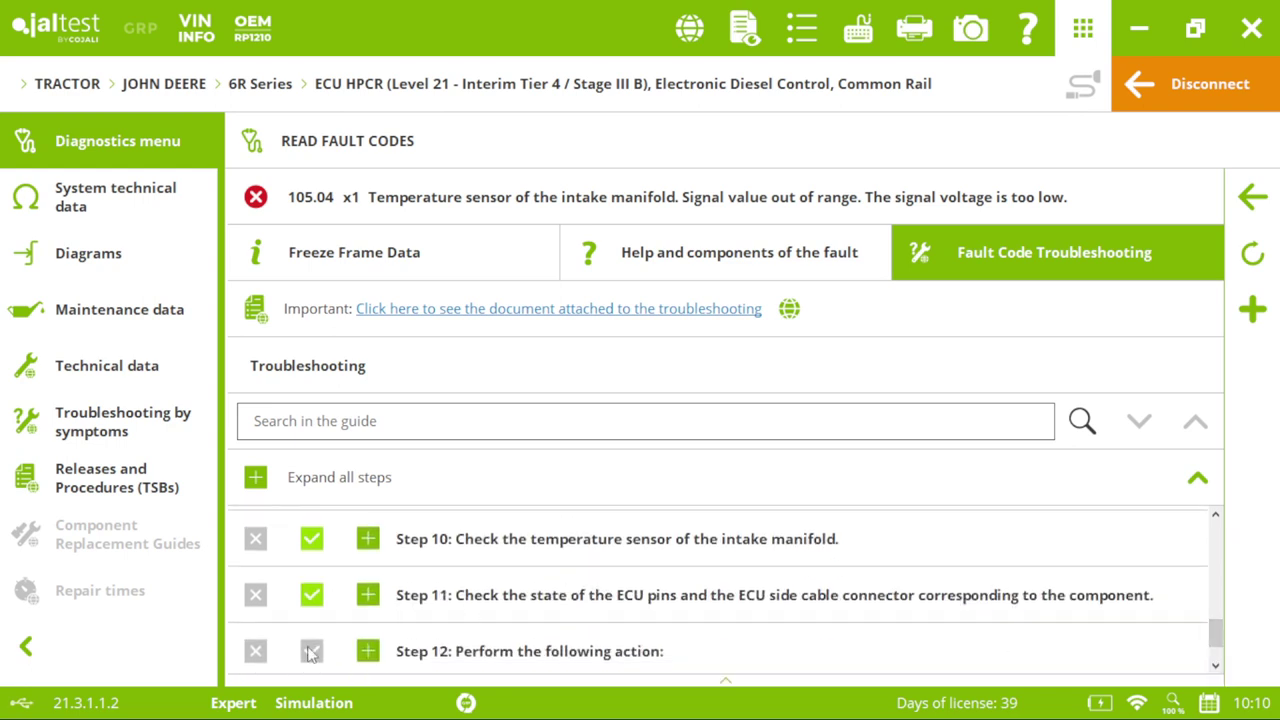
{"action": "left_click", "coordinate": [311, 651]}
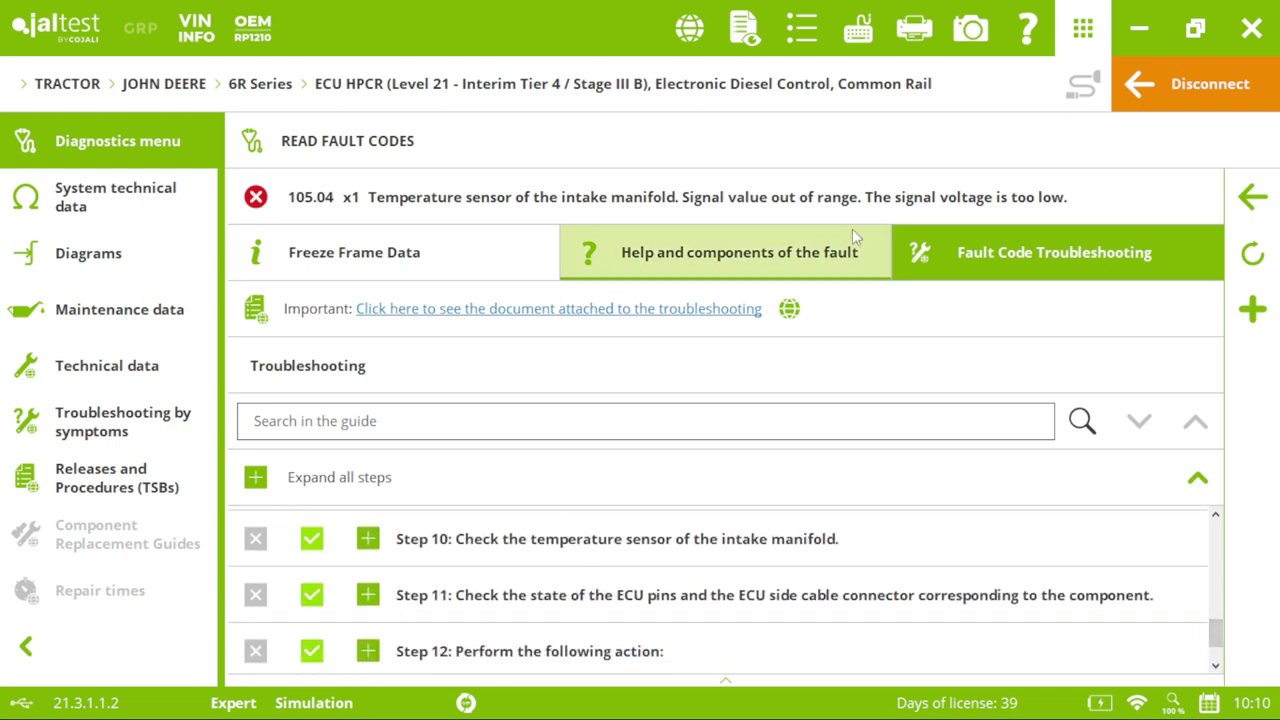
{"action": "left_click", "coordinate": [1265, 205]}
{"action": "left_click", "coordinate": [1258, 200]}
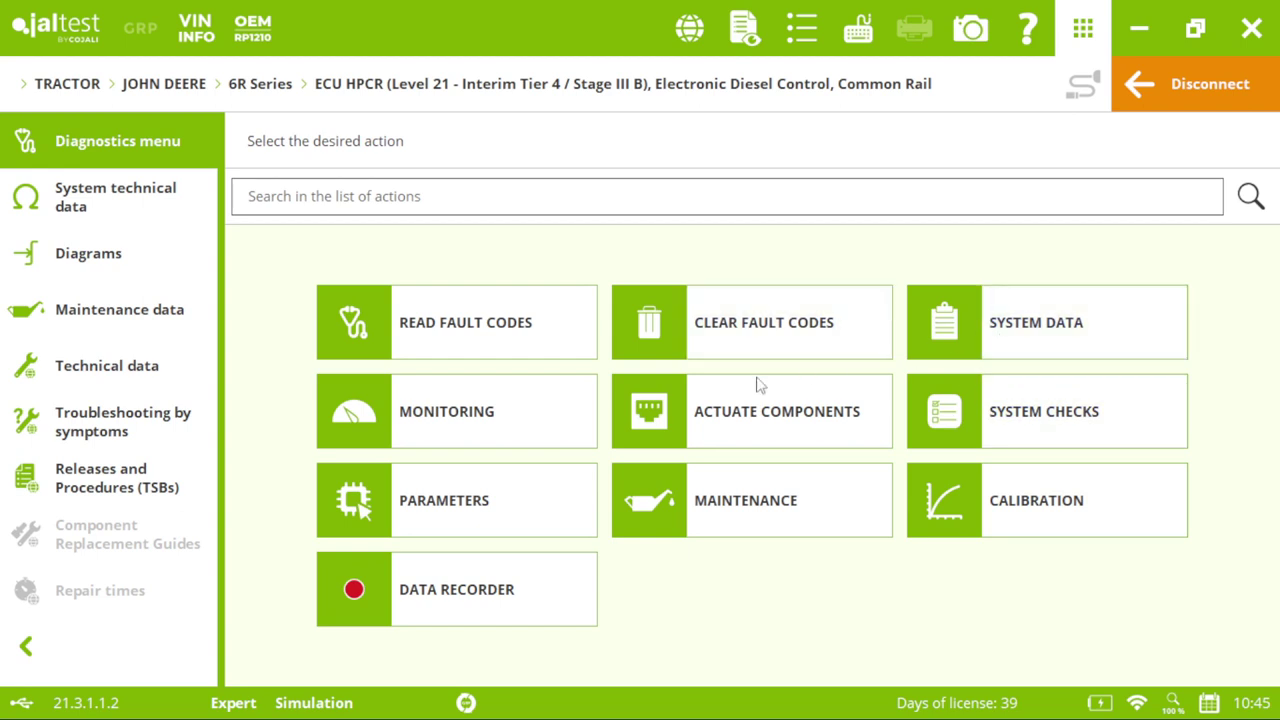
- Clear the HPCR engine ECU's stored fault codes, accept the warning, and close the screen
{"action": "left_click", "coordinate": [752, 310]}
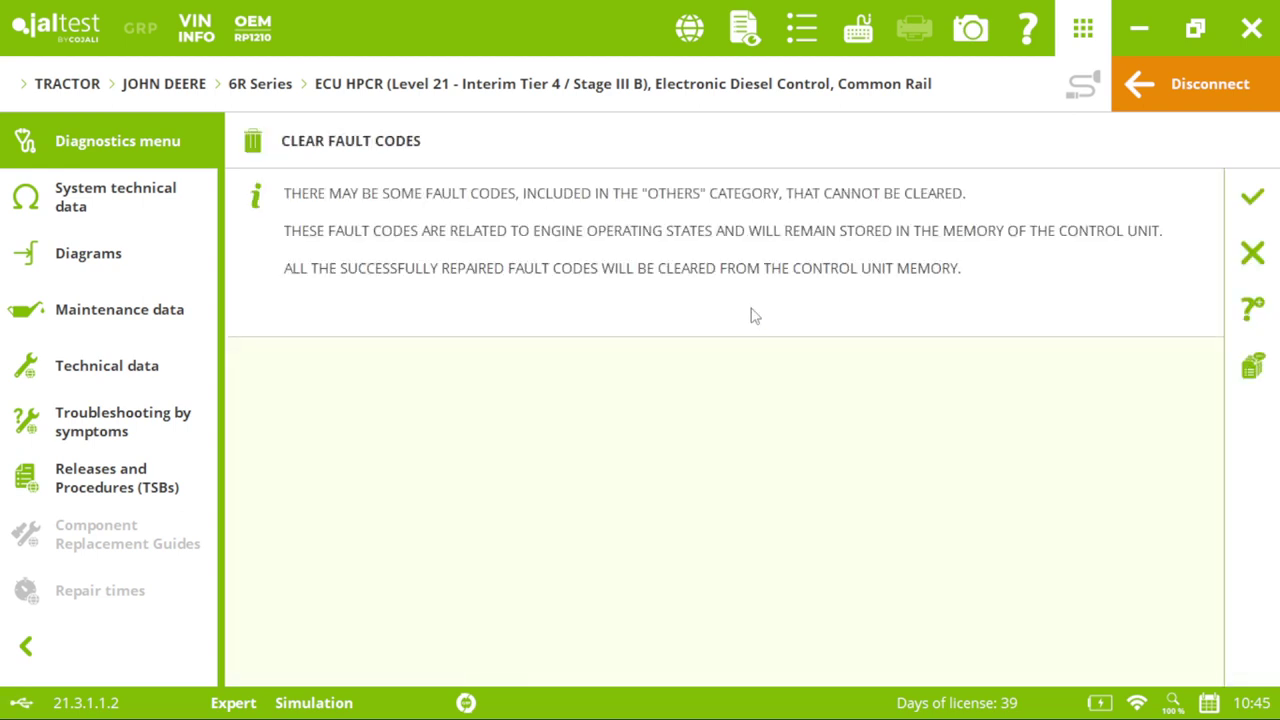
{"action": "left_click", "coordinate": [1252, 198]}
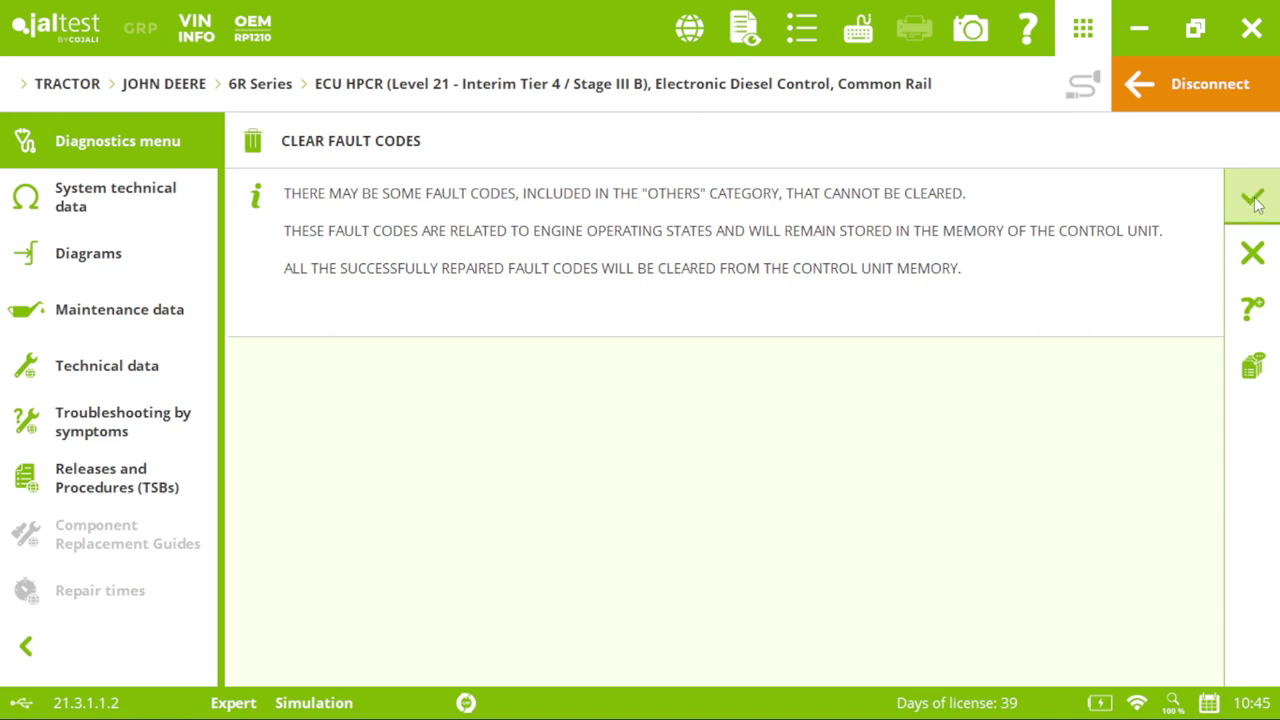
{"action": "left_click", "coordinate": [1254, 256]}
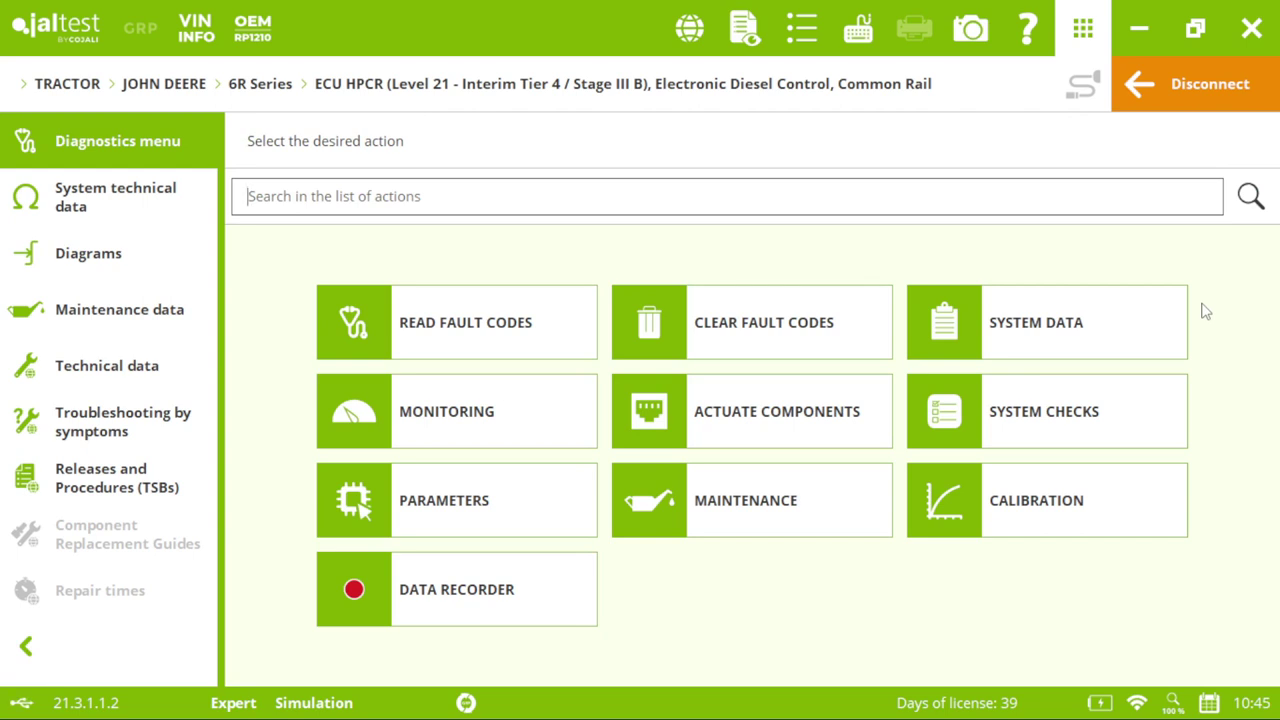
- Browse Actuate Components, then open the Cylinder cut-out test help under System Checks
{"action": "left_click", "coordinate": [760, 428]}
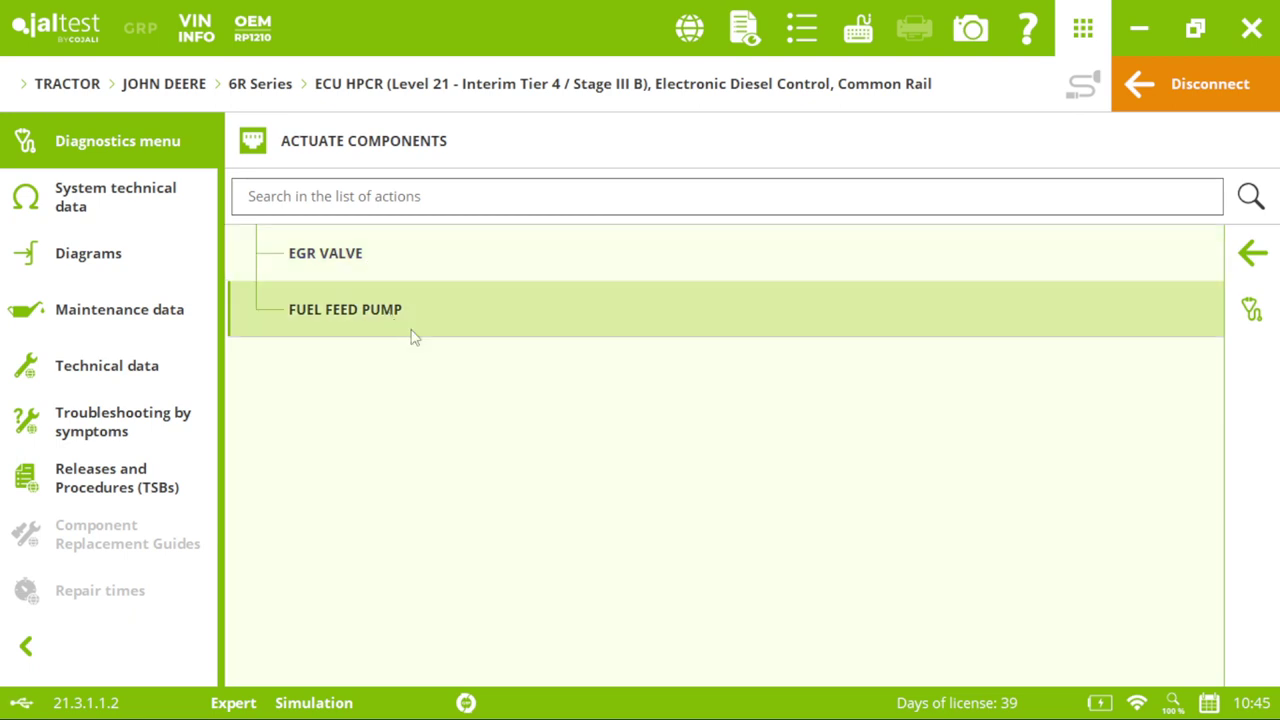
{"action": "left_click", "coordinate": [1255, 256]}
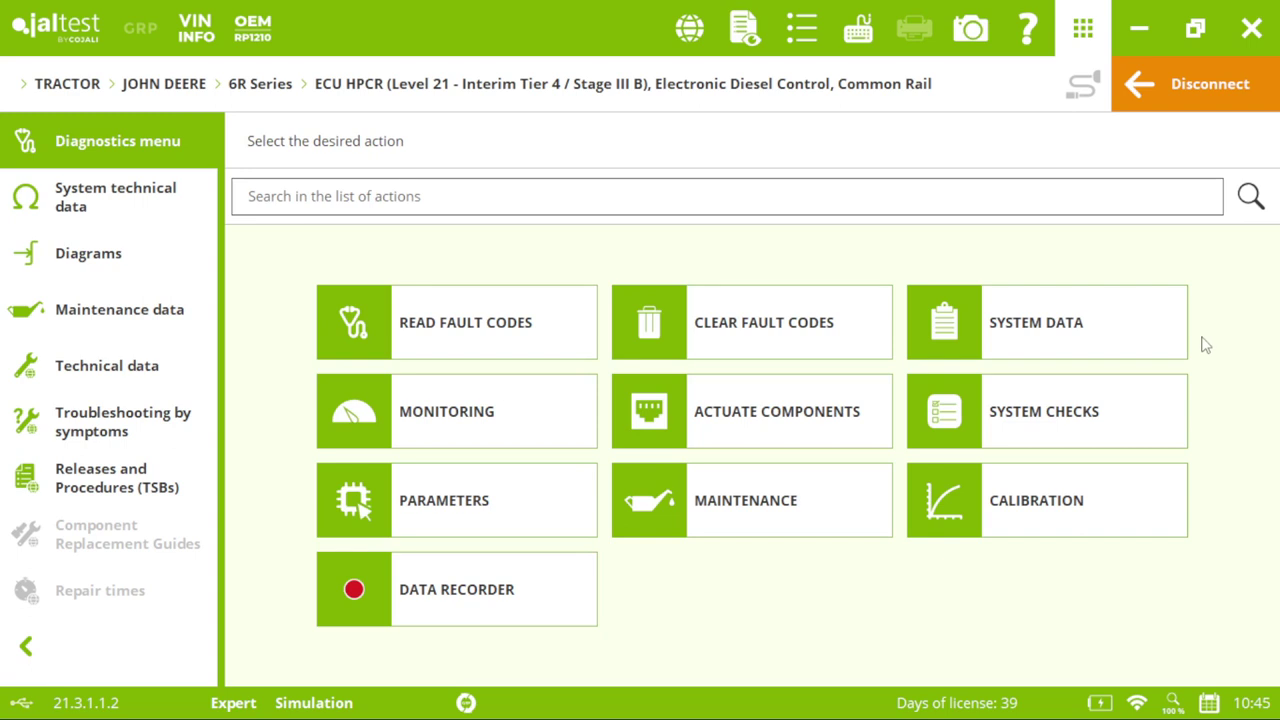
{"action": "left_click", "coordinate": [1155, 386]}
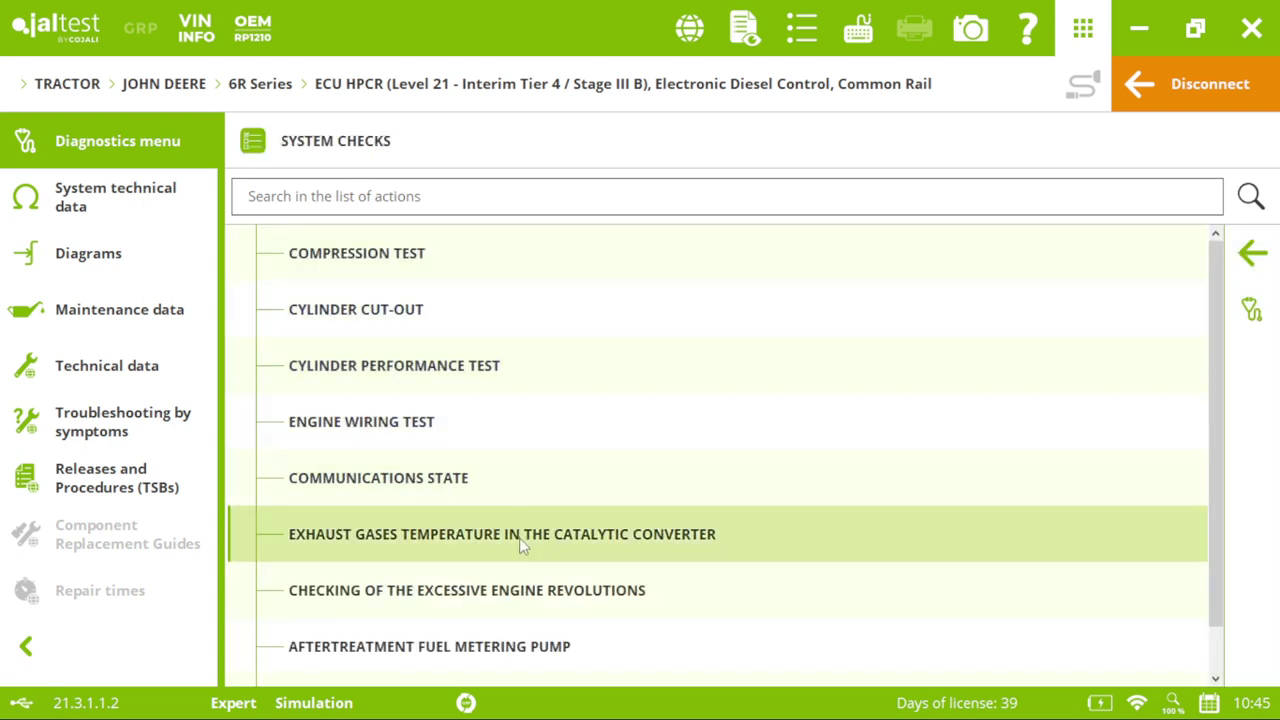
{"action": "left_click", "coordinate": [568, 318]}
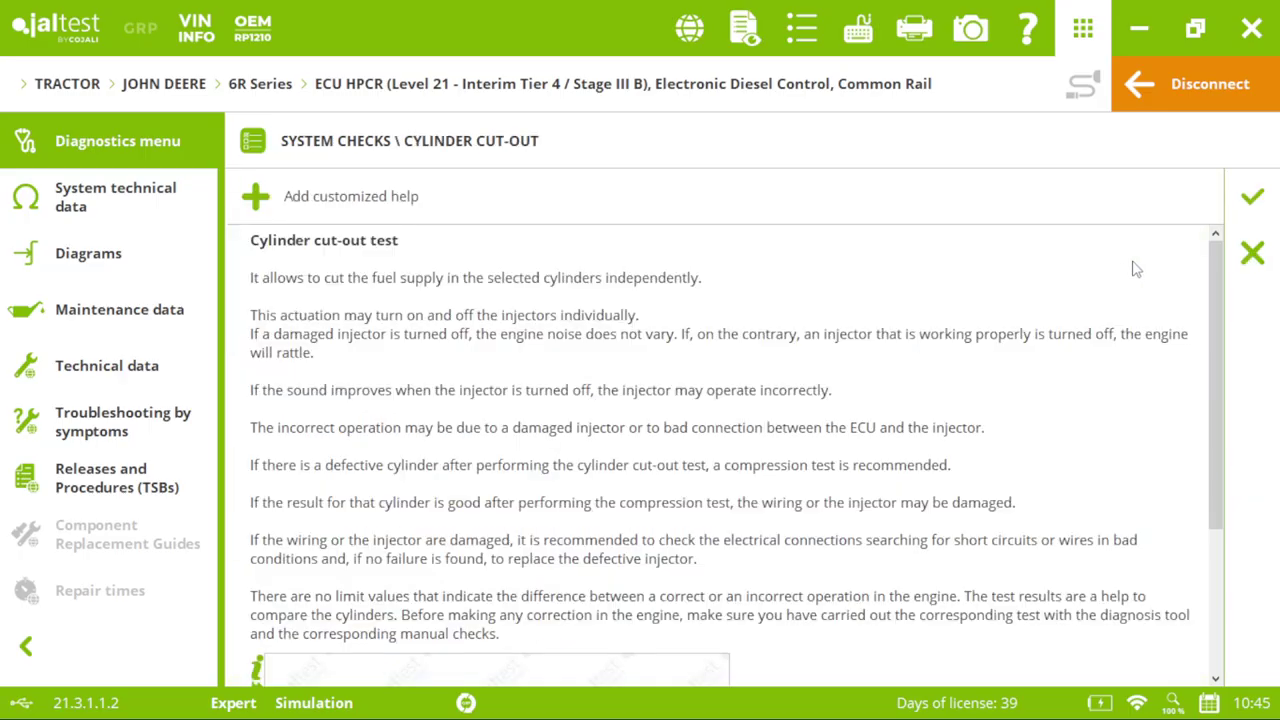
- Review the cut-out help and cylinder diagram, then start the test at 219.2 °F and 2249 rpm
{"action": "left_click_drag", "start_coordinate": [1213, 258], "coordinate": [1211, 410]}
{"action": "left_click", "coordinate": [696, 518]}
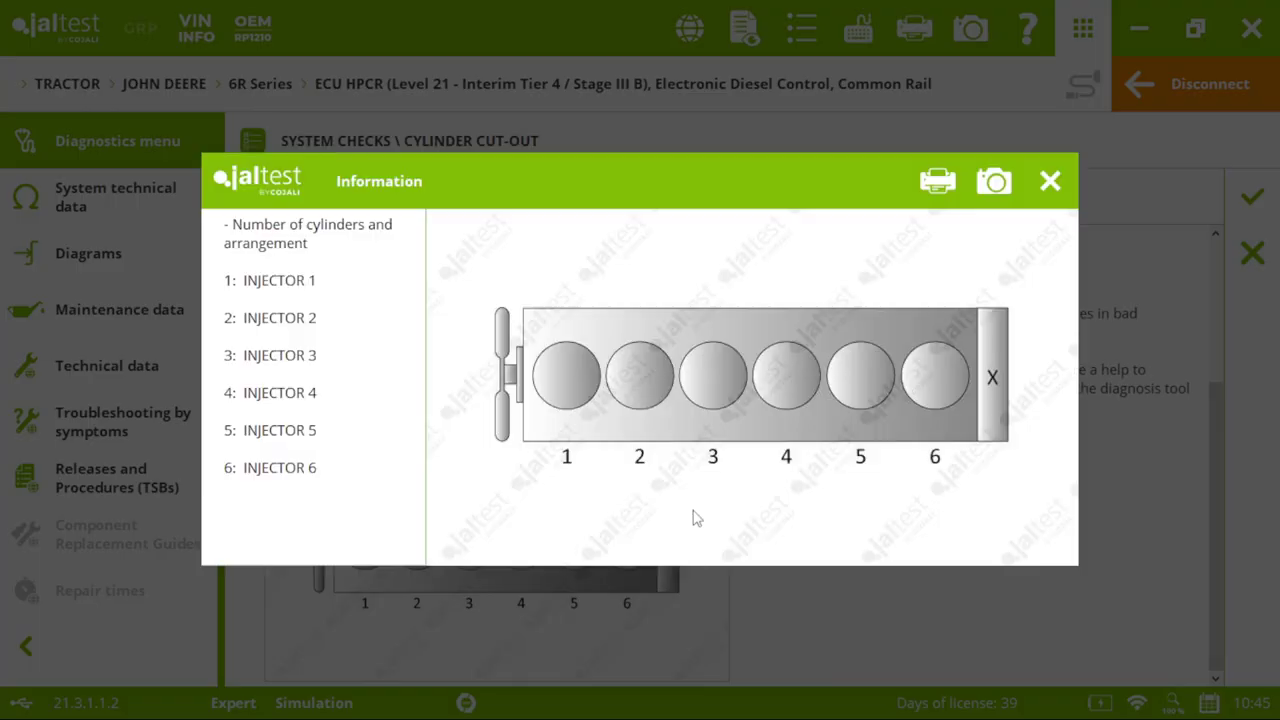
{"action": "left_click", "coordinate": [1050, 182]}
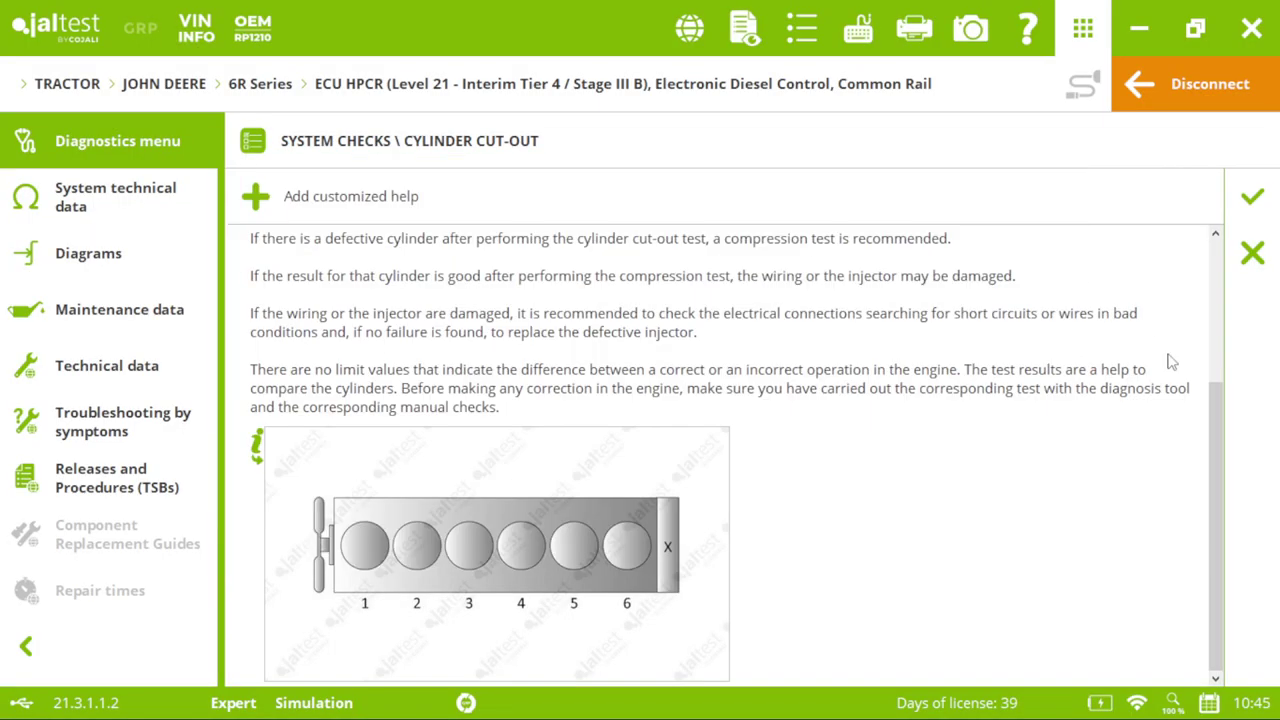
{"action": "left_click_drag", "start_coordinate": [1210, 398], "coordinate": [1216, 225]}
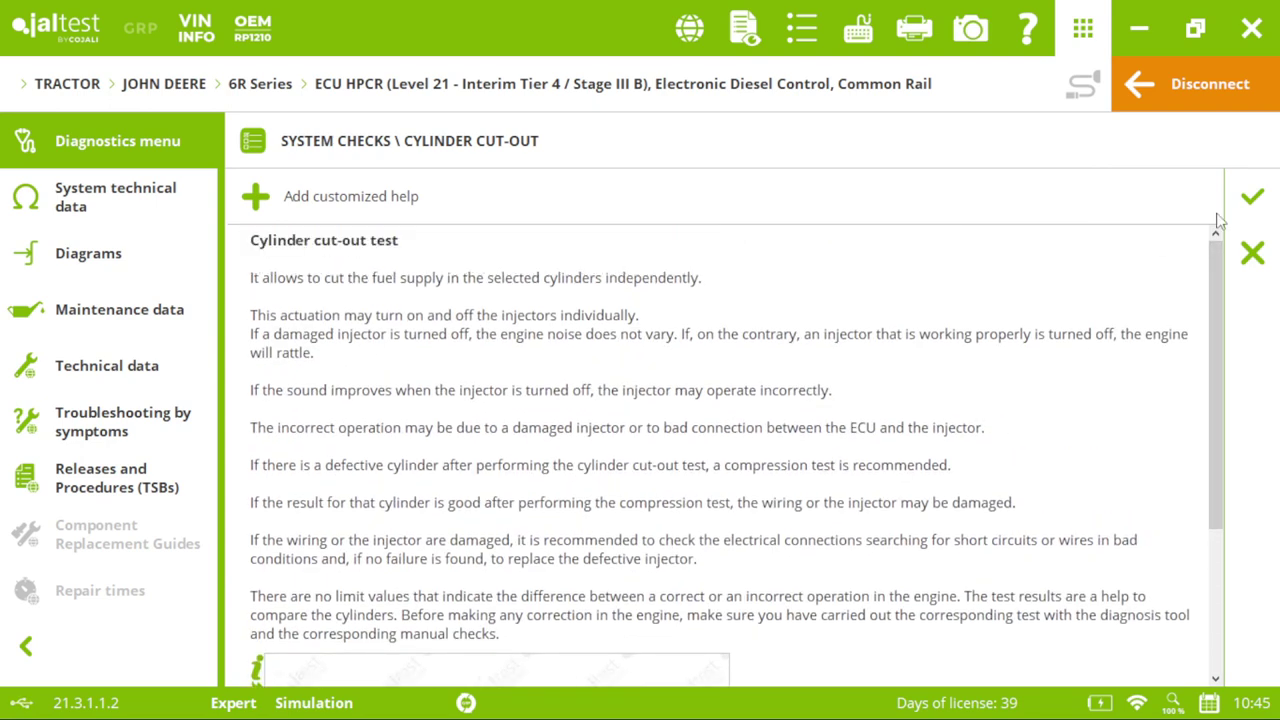
{"action": "left_click", "coordinate": [1254, 199]}
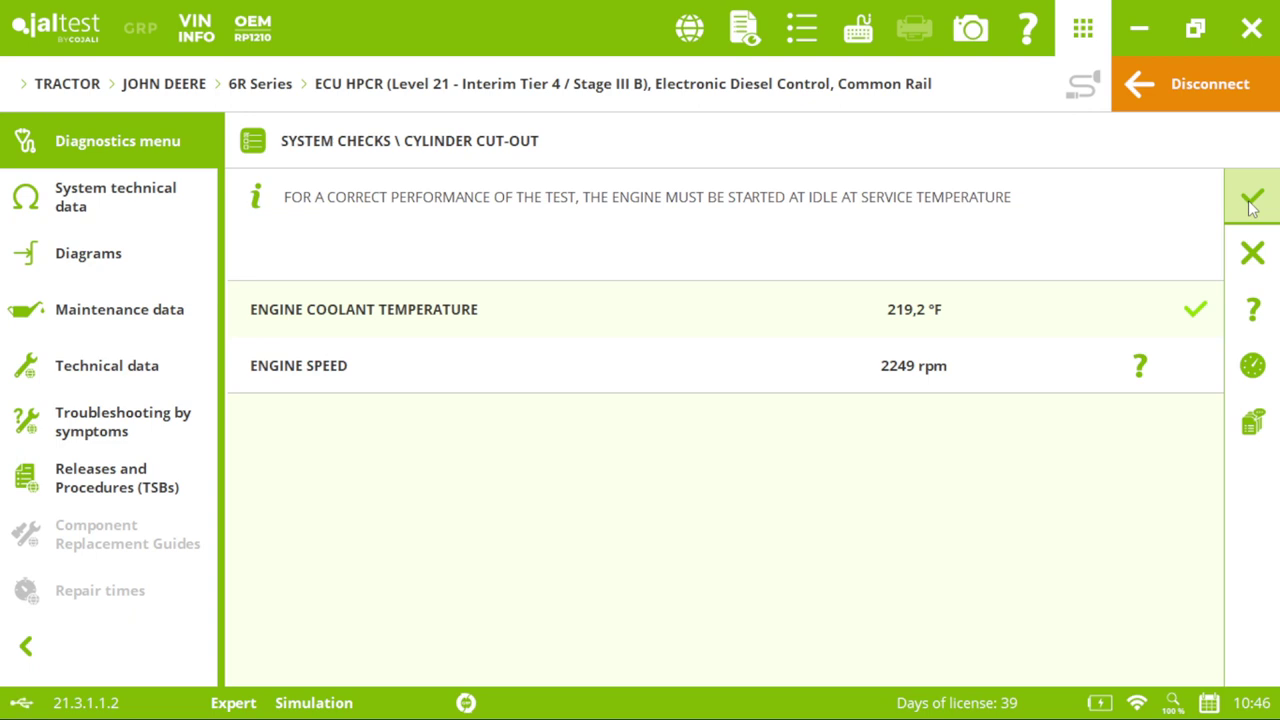
- Cut the fuel to cylinder 1 and watch the live graph over a 30 s range
{"action": "left_click", "coordinate": [1252, 202]}
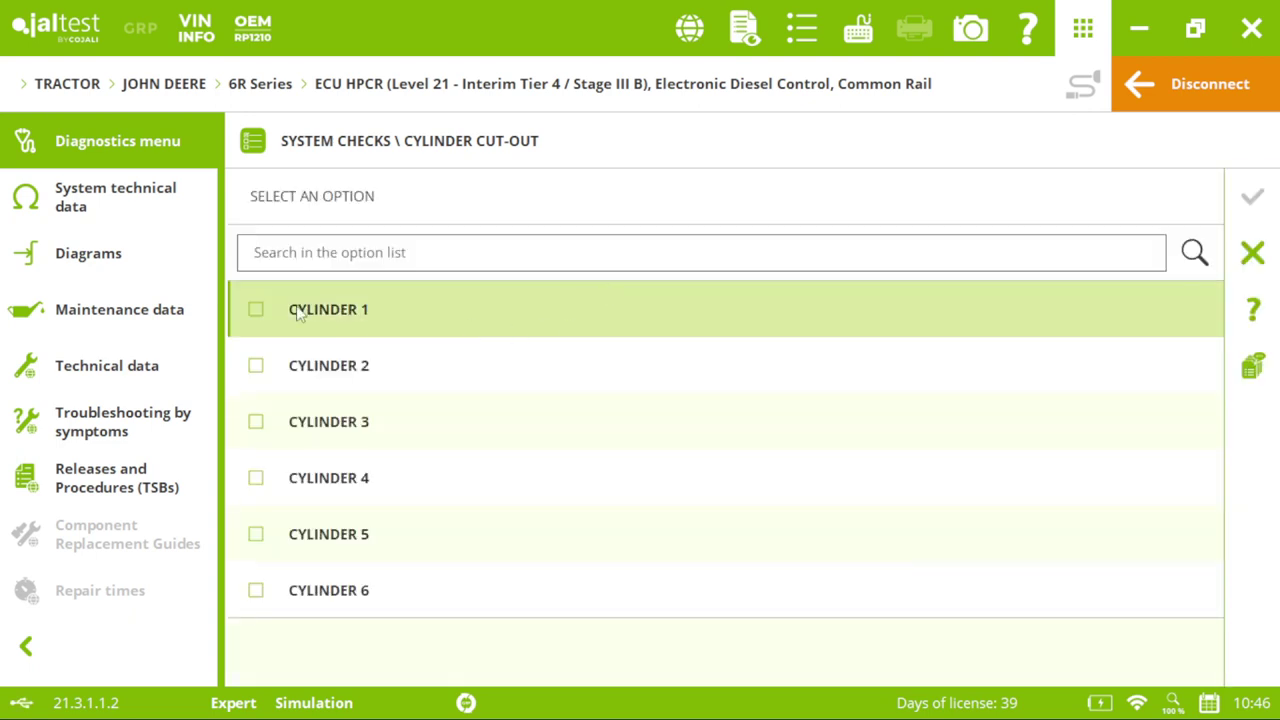
{"action": "left_click", "coordinate": [240, 305]}
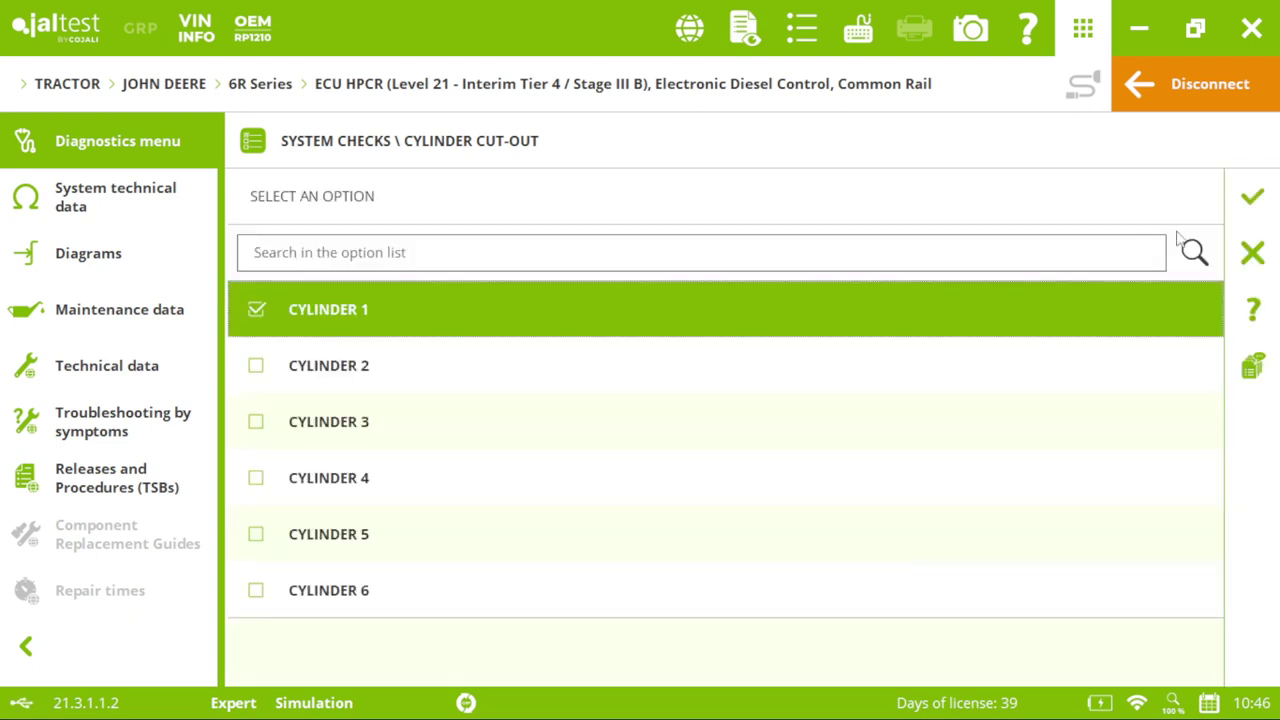
{"action": "left_click", "coordinate": [1240, 200]}
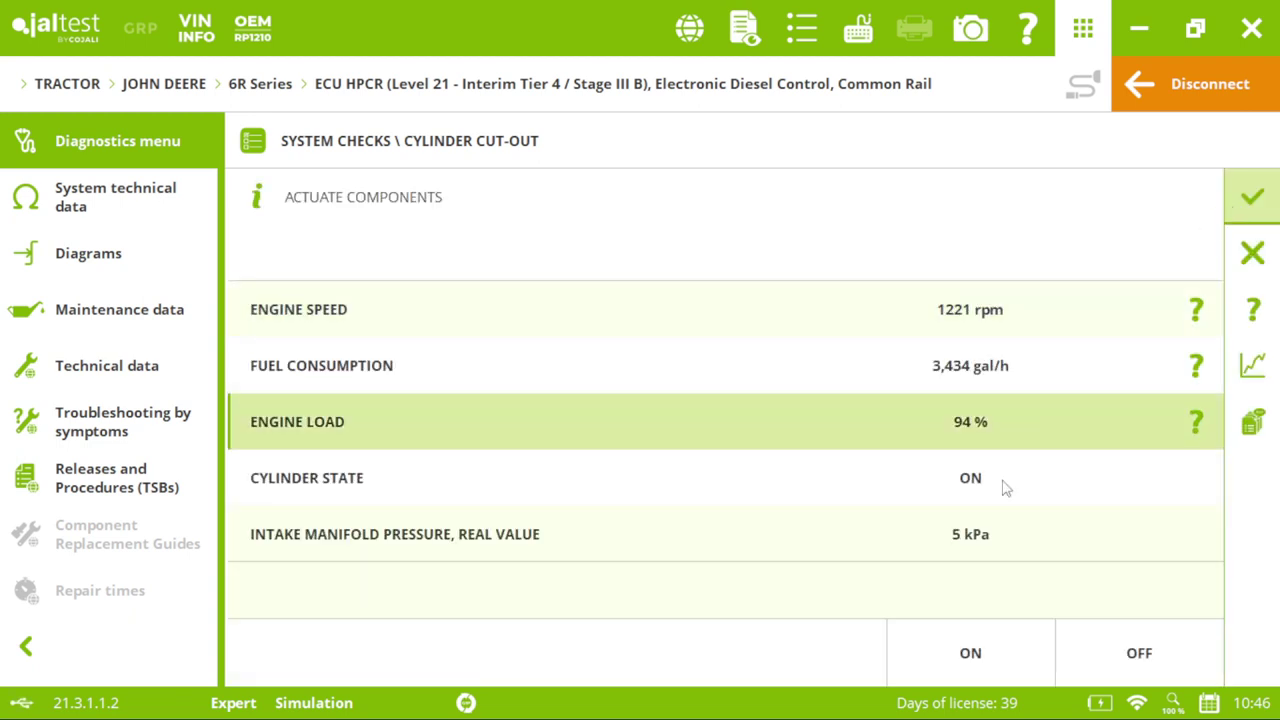
{"action": "left_click", "coordinate": [1120, 650]}
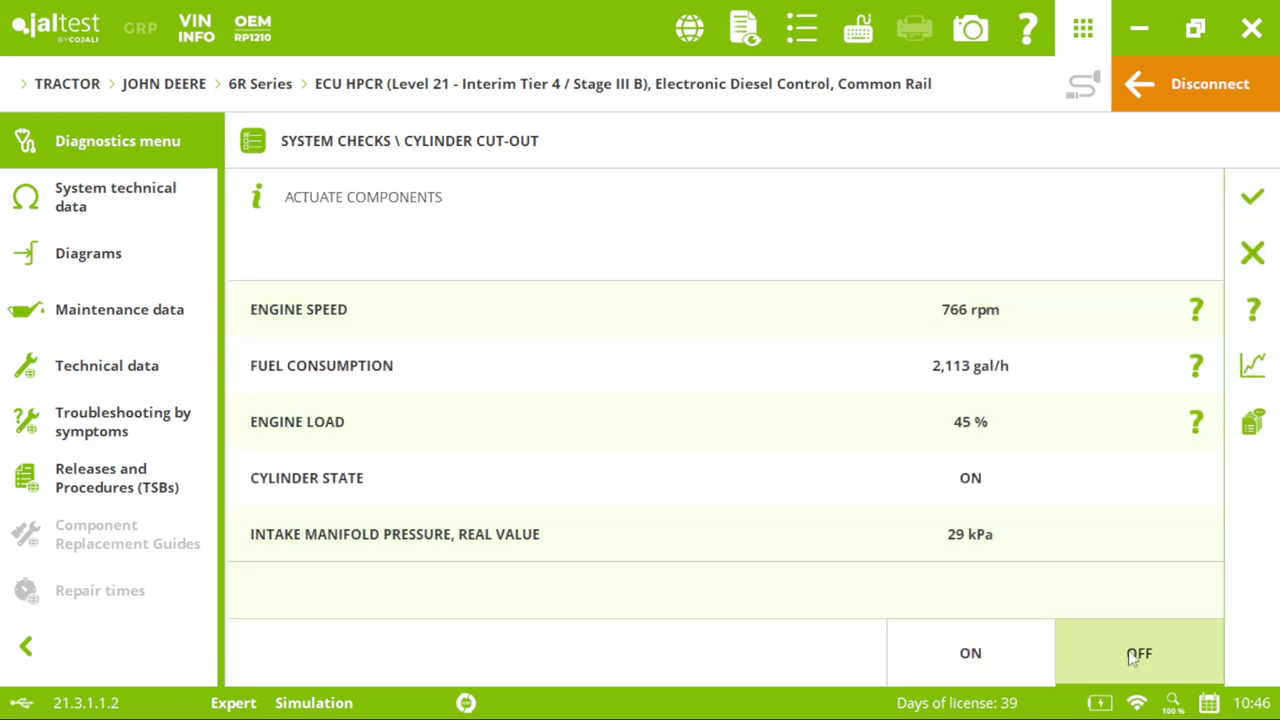
{"action": "left_click", "coordinate": [1254, 366]}
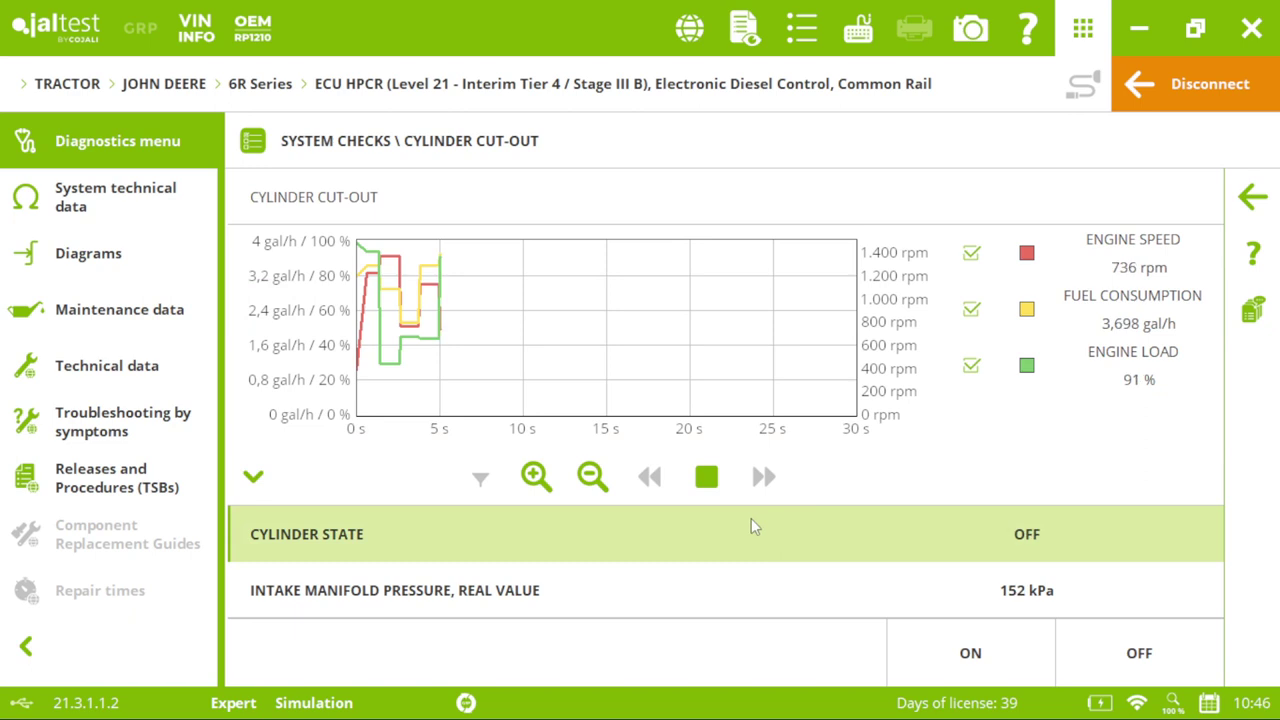
{"action": "left_click", "coordinate": [592, 476]}
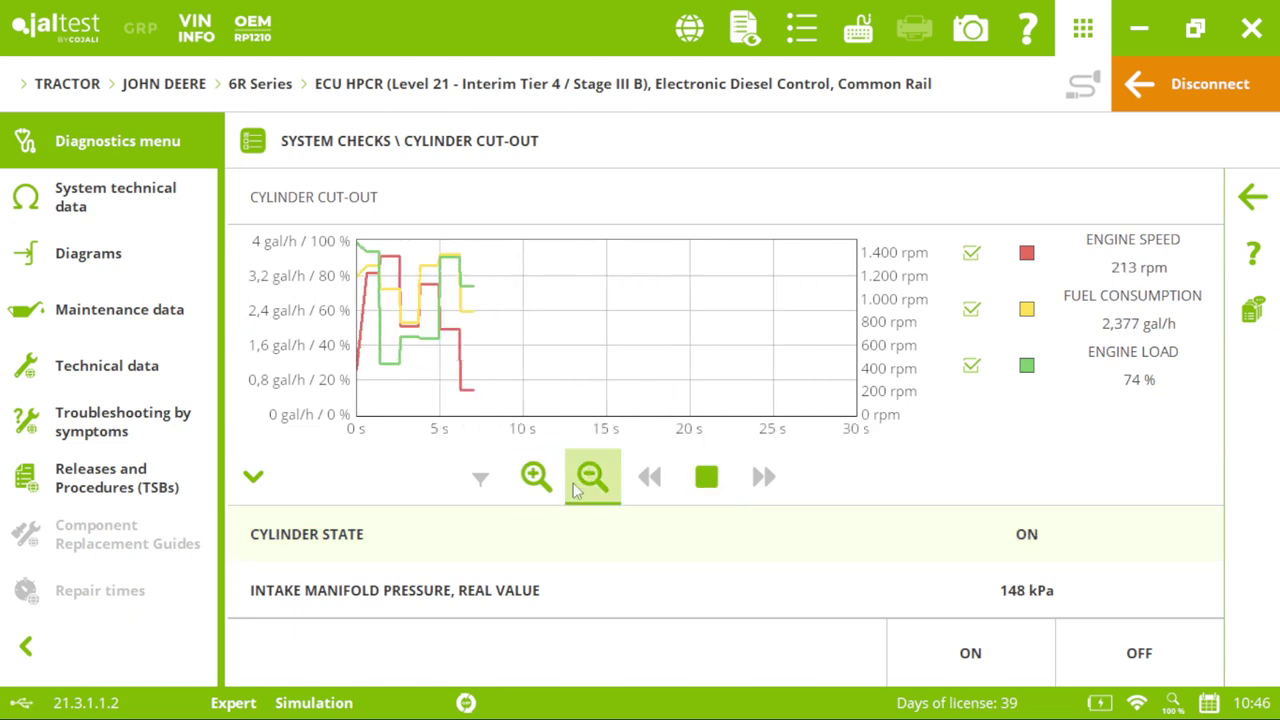
{"action": "left_click", "coordinate": [1250, 203]}
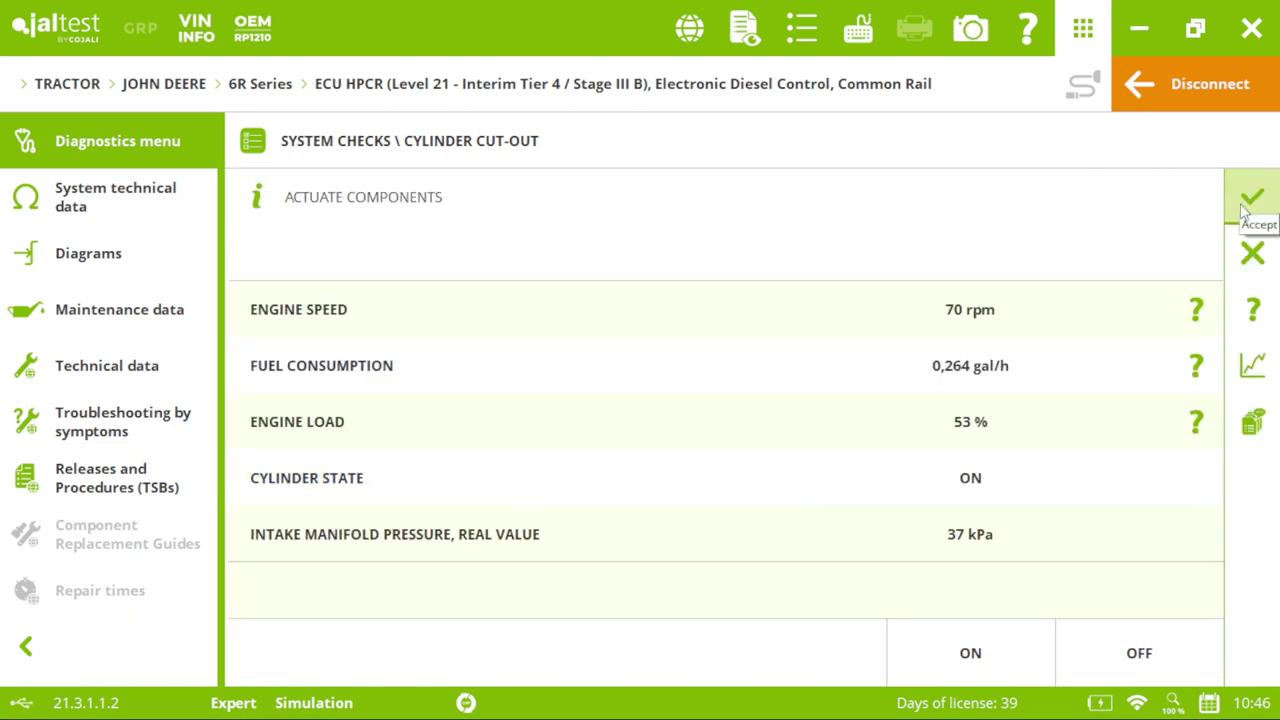
- End the cylinder 1 test without viewing saved graphs and return to the action menu
{"action": "left_click", "coordinate": [1254, 200]}
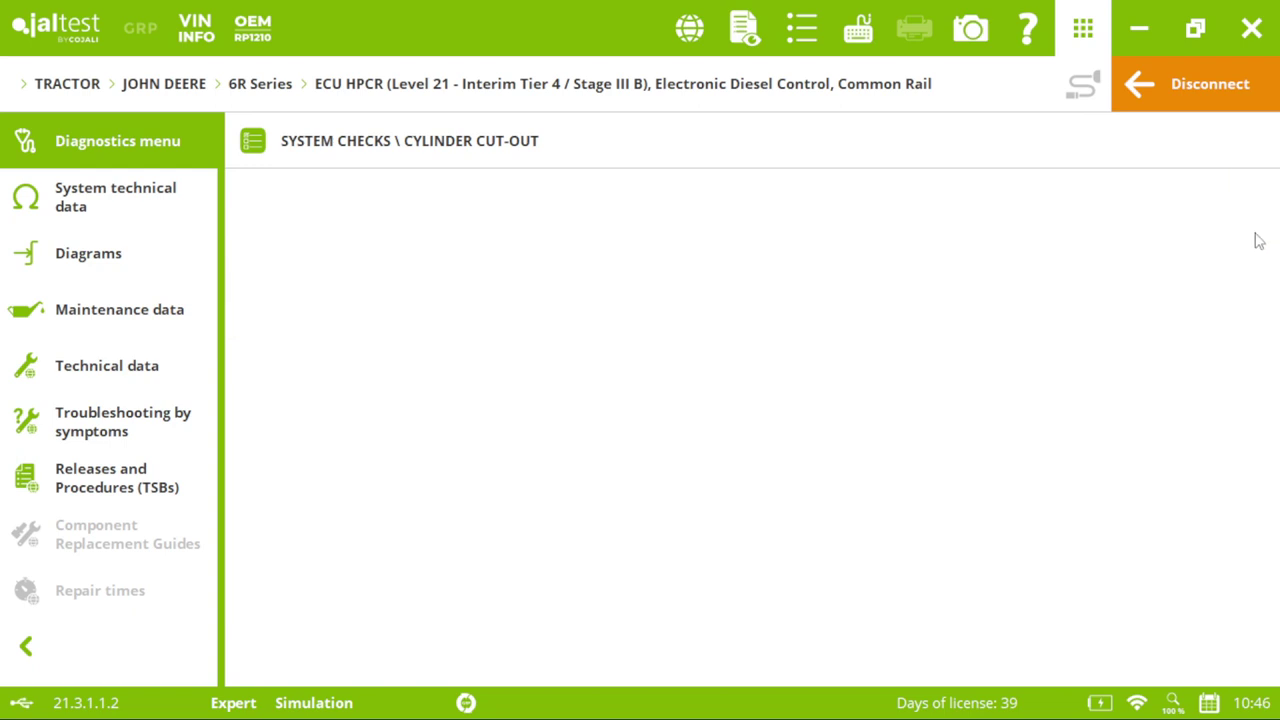
{"action": "left_click", "coordinate": [1258, 268]}
{"action": "left_click", "coordinate": [1252, 256]}
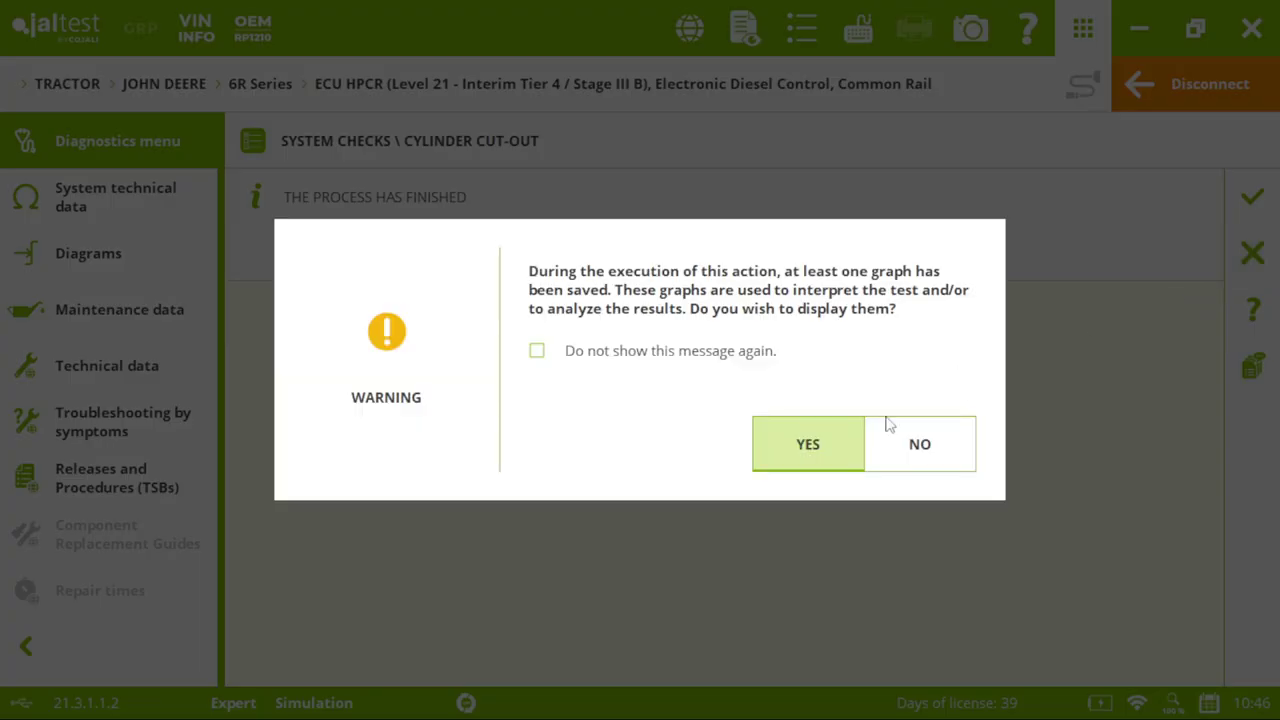
{"action": "left_click", "coordinate": [890, 441]}
{"action": "left_click", "coordinate": [1252, 253]}
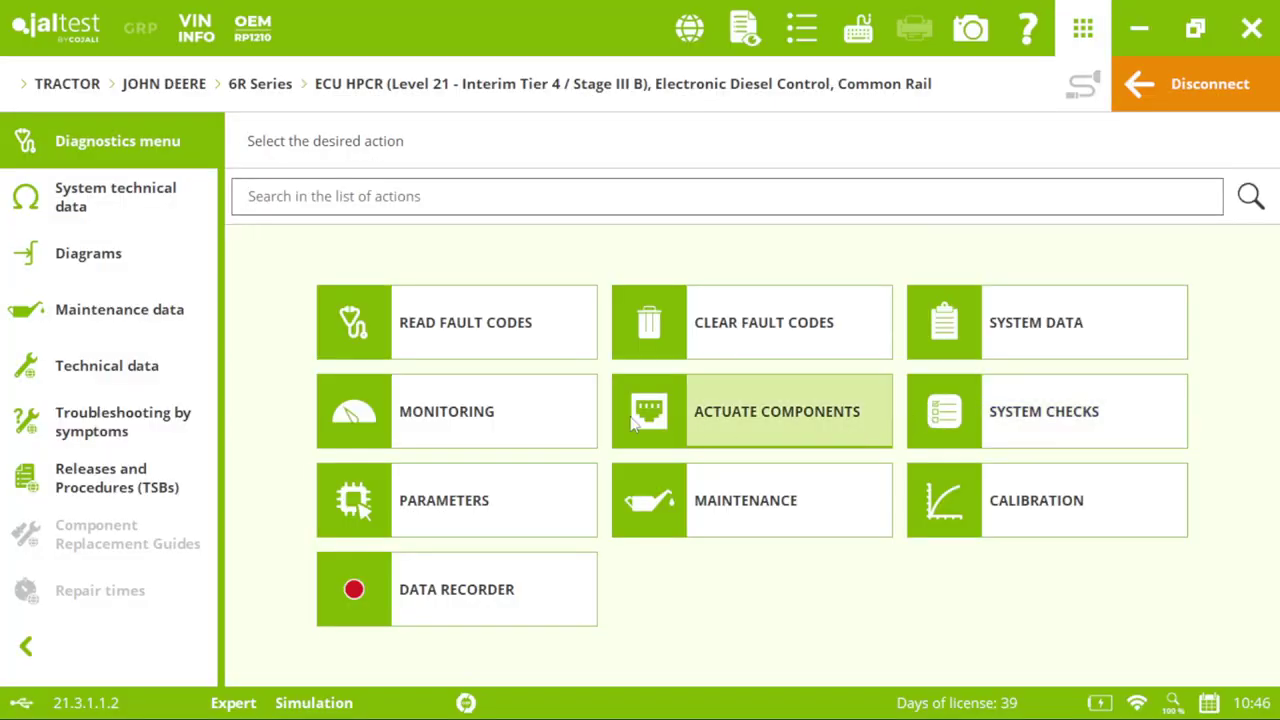
- Page the System Display from Fuel system through Aftertreatment fuel module to the Aftertreatment system page
{"action": "left_click", "coordinate": [543, 417]}
{"action": "left_click", "coordinate": [493, 320]}
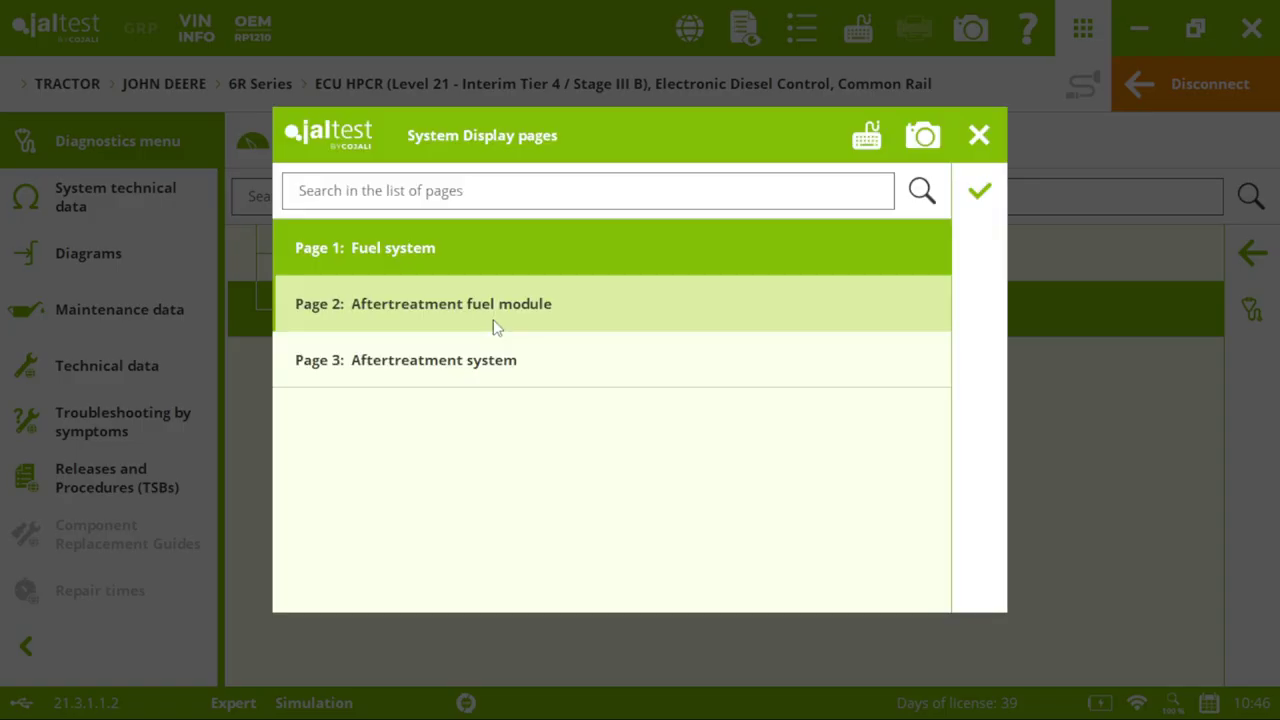
{"action": "left_click", "coordinate": [976, 195]}
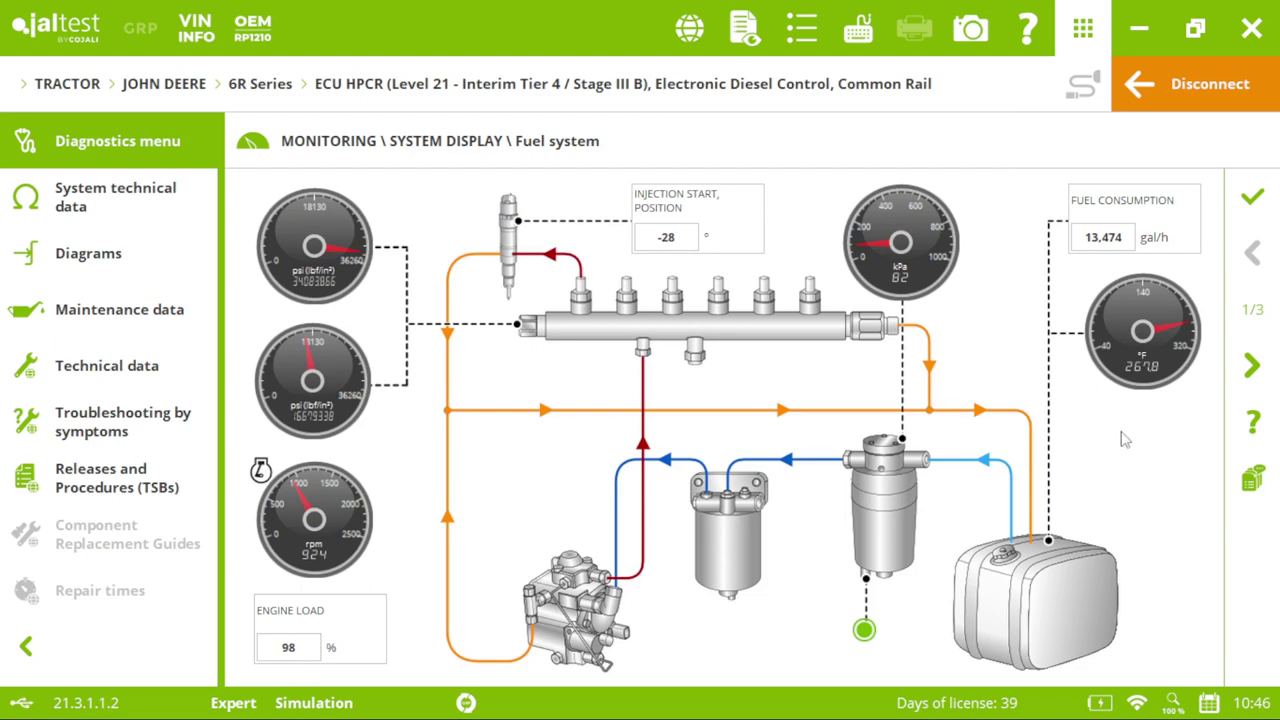
{"action": "left_click", "coordinate": [1254, 367]}
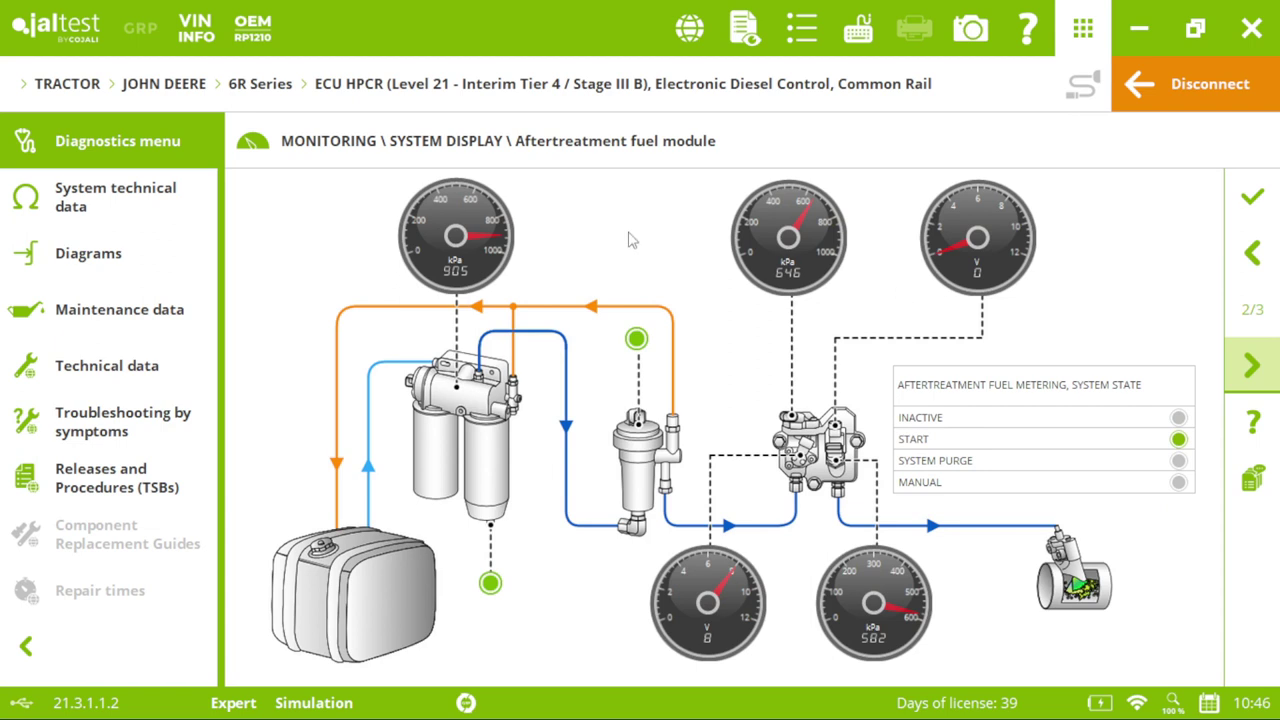
{"action": "left_click", "coordinate": [1247, 378]}
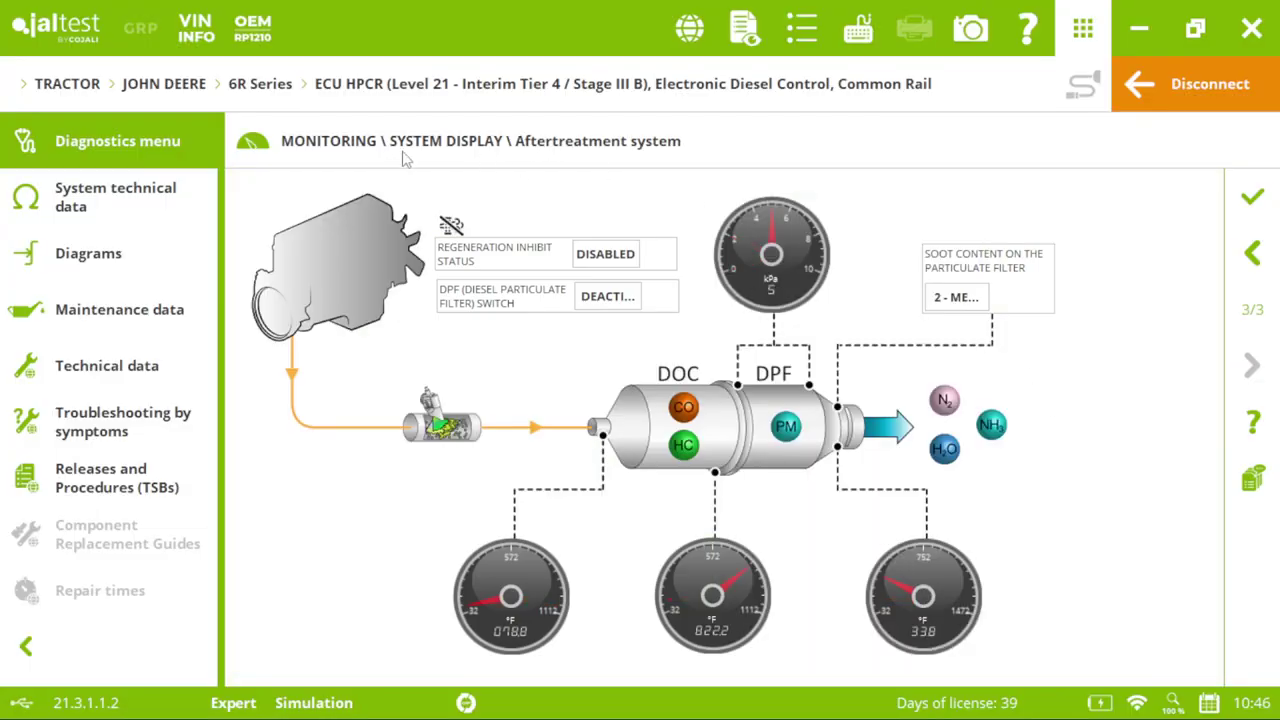
- Select the Pressure live data group and add ECU TEMPERATURE to the live data selection
{"action": "left_click", "coordinate": [1250, 200]}
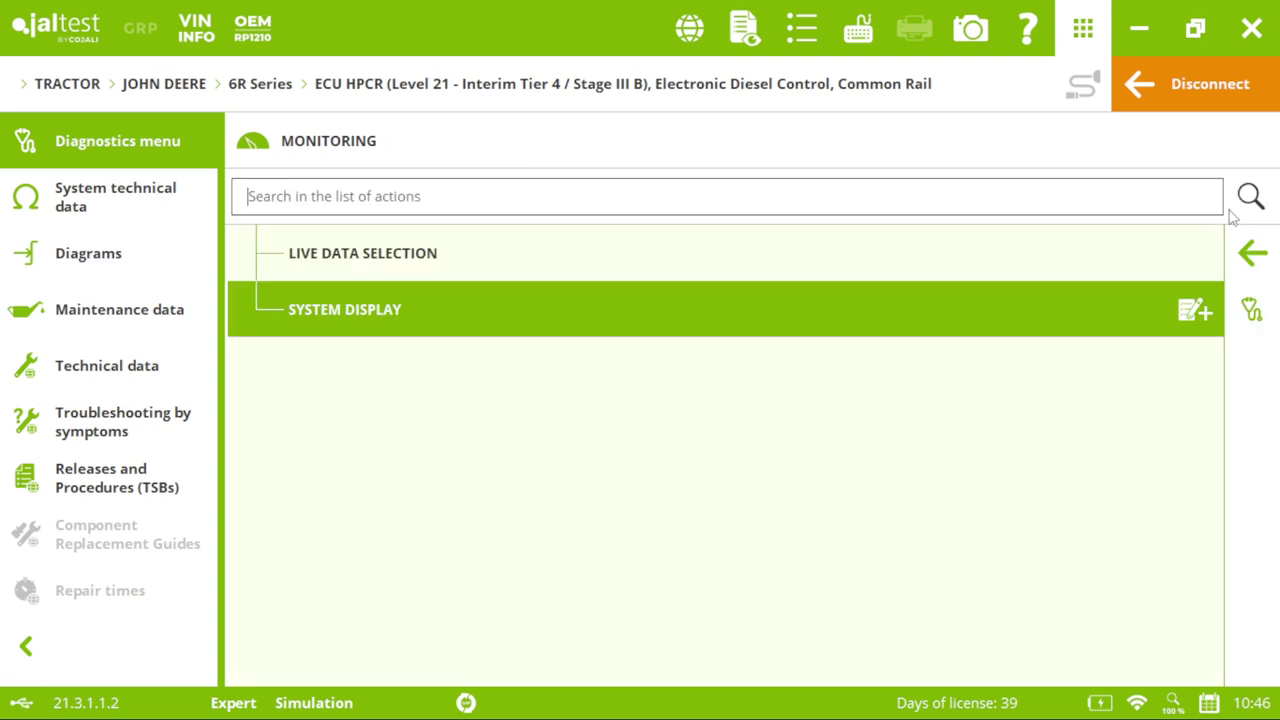
{"action": "left_click", "coordinate": [1092, 251]}
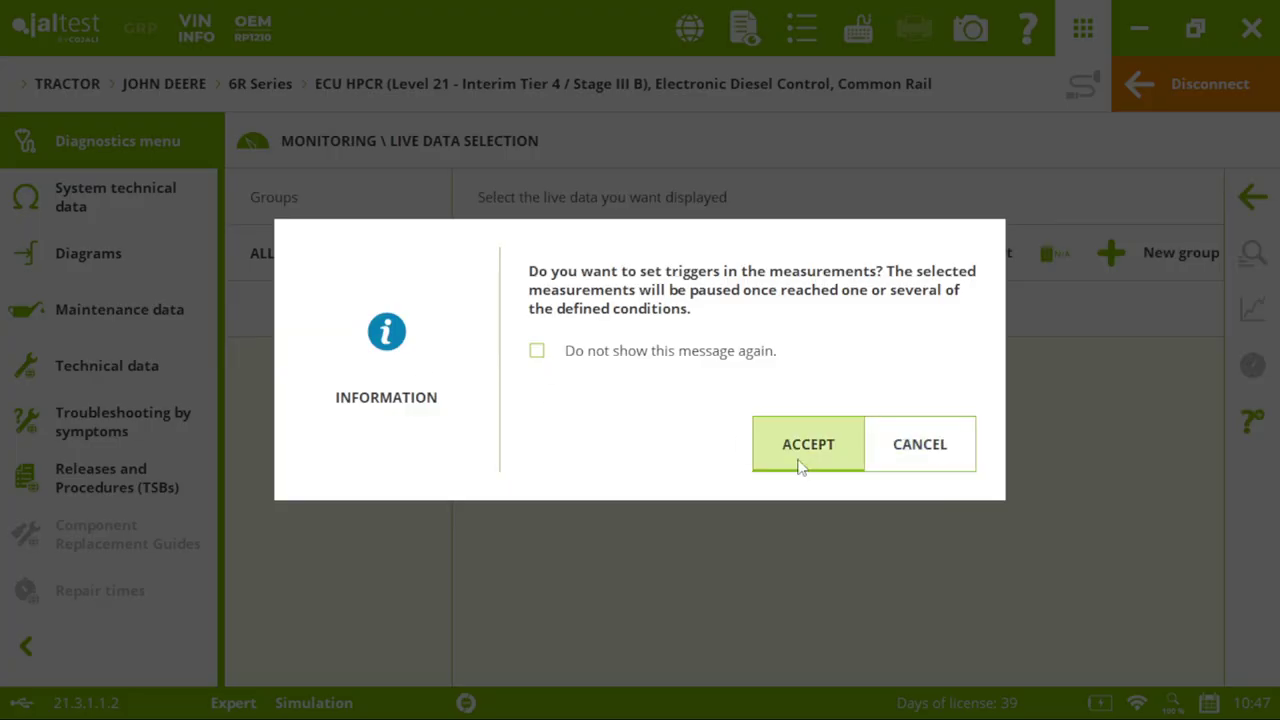
{"action": "left_click", "coordinate": [803, 456]}
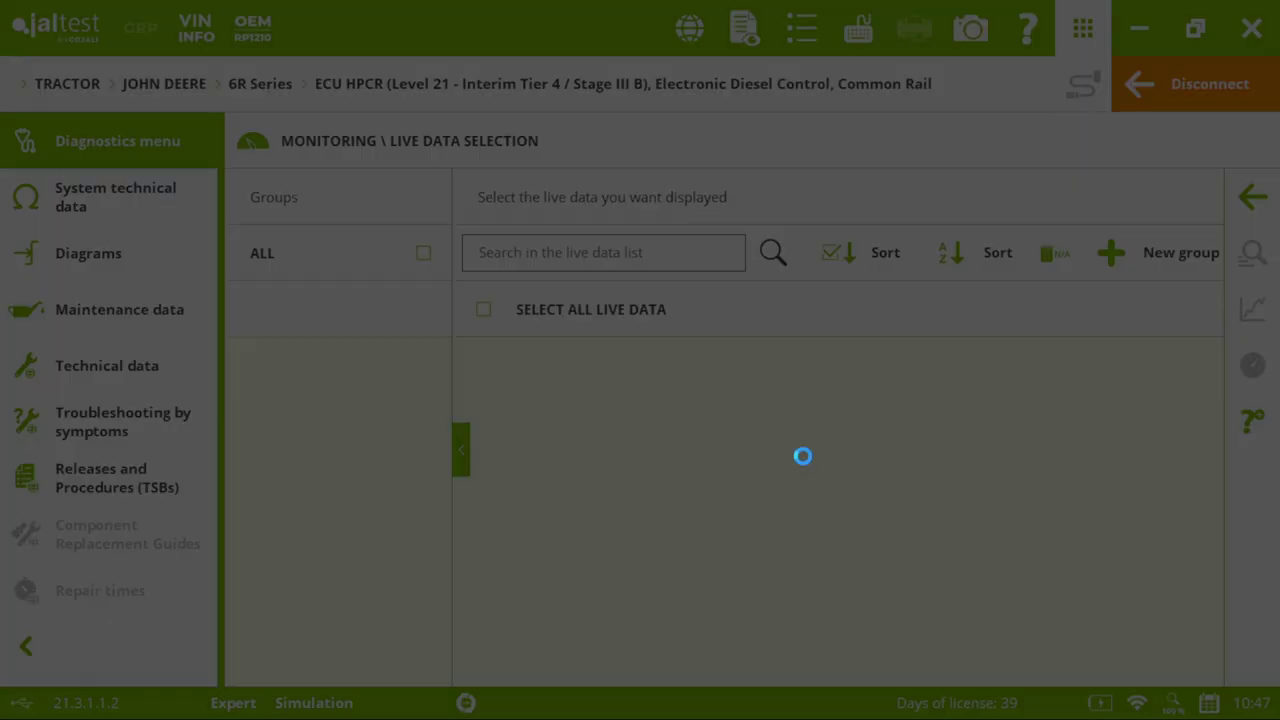
{"action": "left_click", "coordinate": [407, 311]}
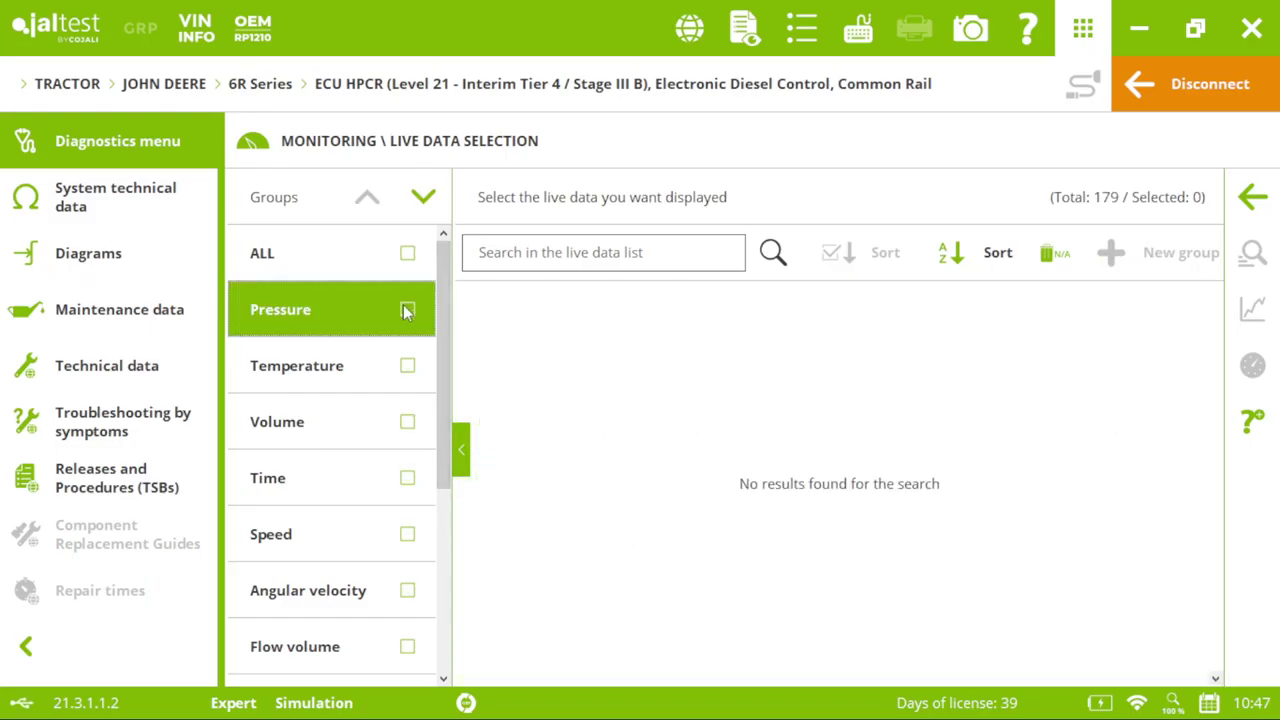
{"action": "left_click", "coordinate": [486, 366]}
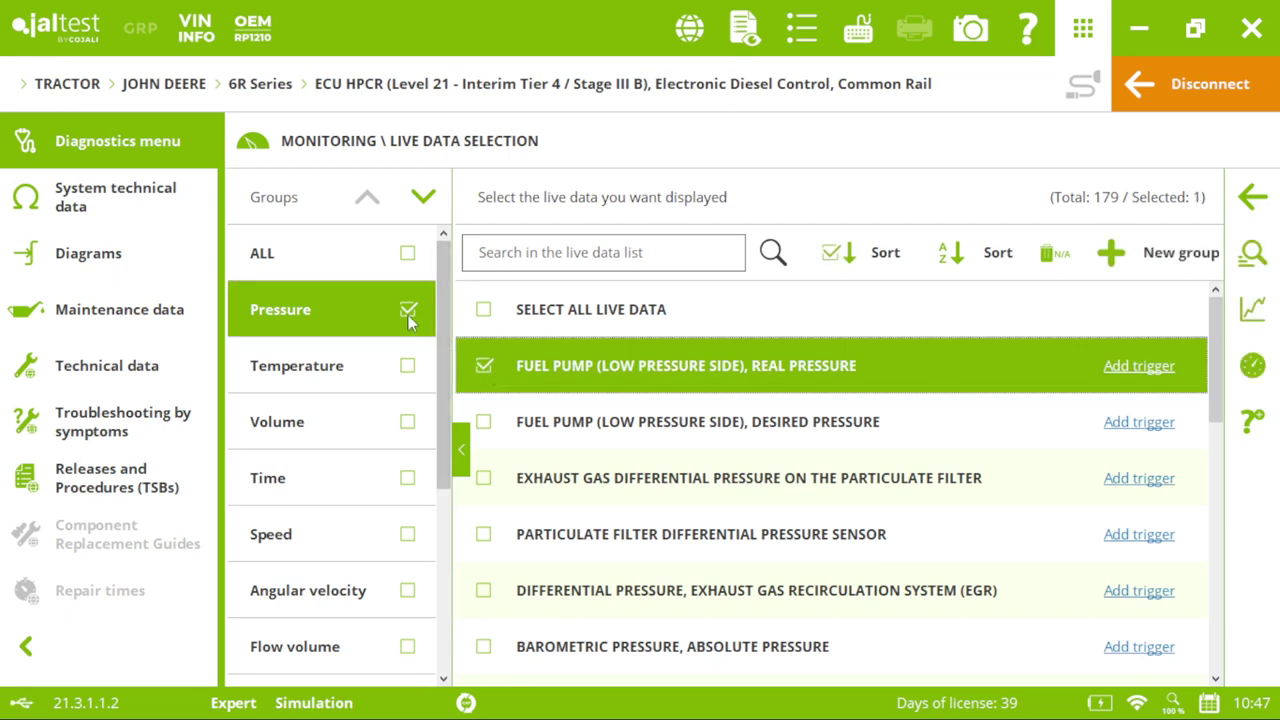
{"action": "left_click", "coordinate": [415, 350]}
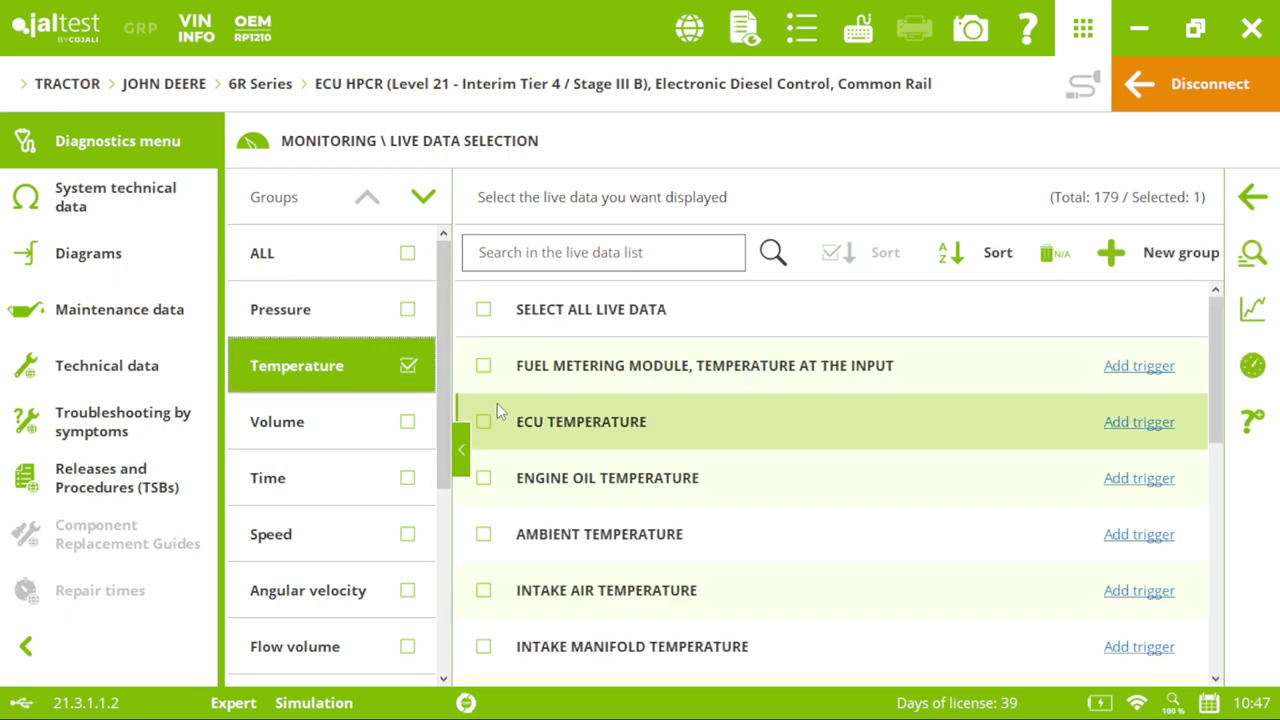
{"action": "left_click", "coordinate": [486, 422]}
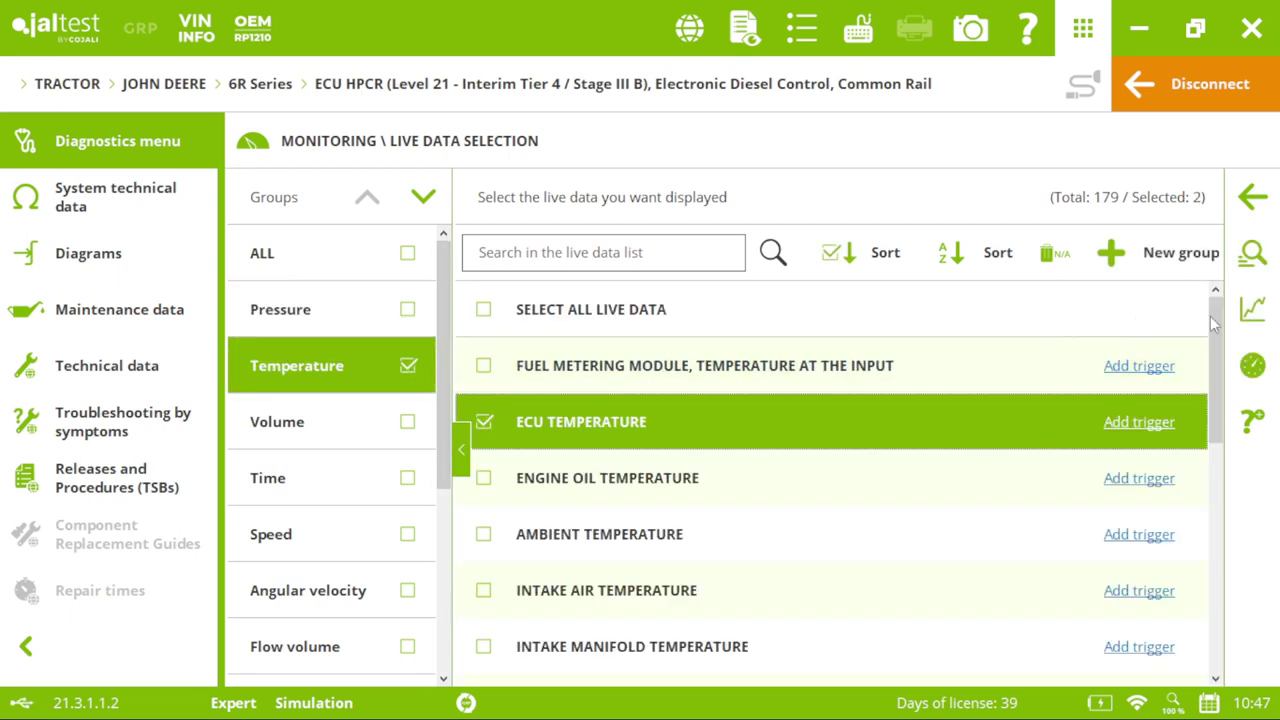
- Graph the selected live data, zooming the time axis in and back out to 30 seconds
{"action": "left_click", "coordinate": [1249, 318]}
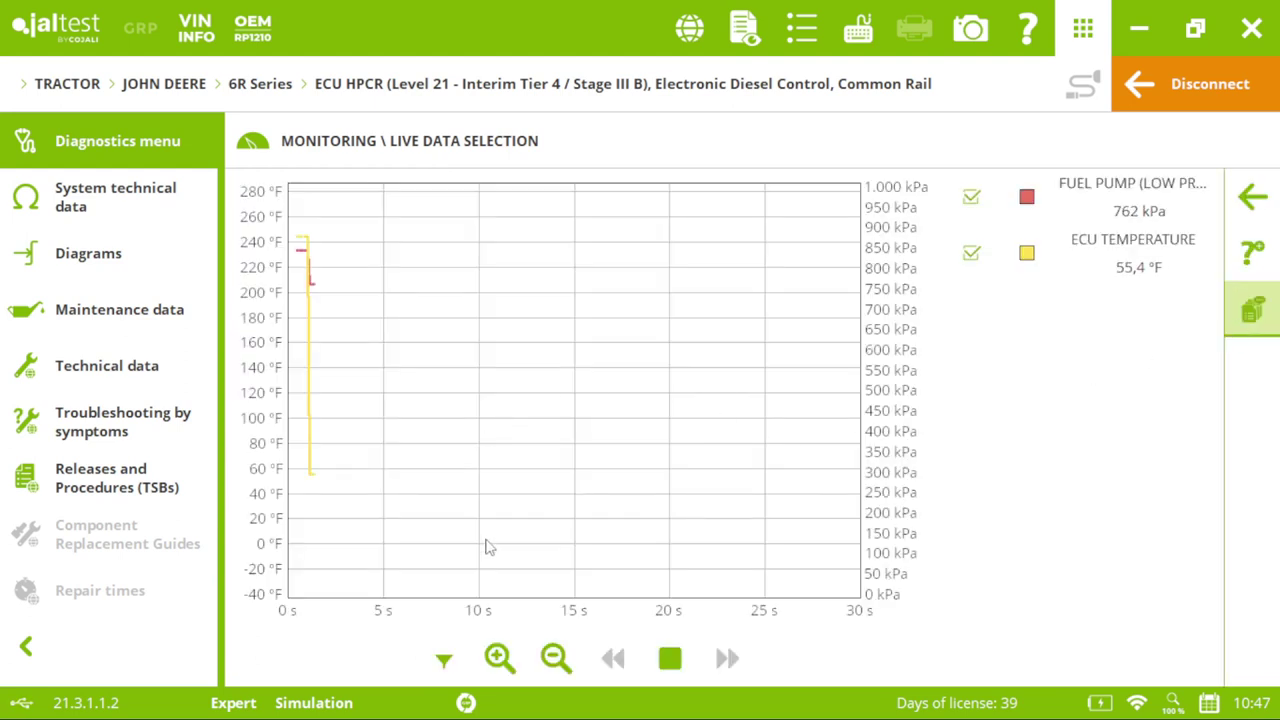
{"action": "left_click", "coordinate": [500, 657]}
{"action": "left_click", "coordinate": [500, 657]}
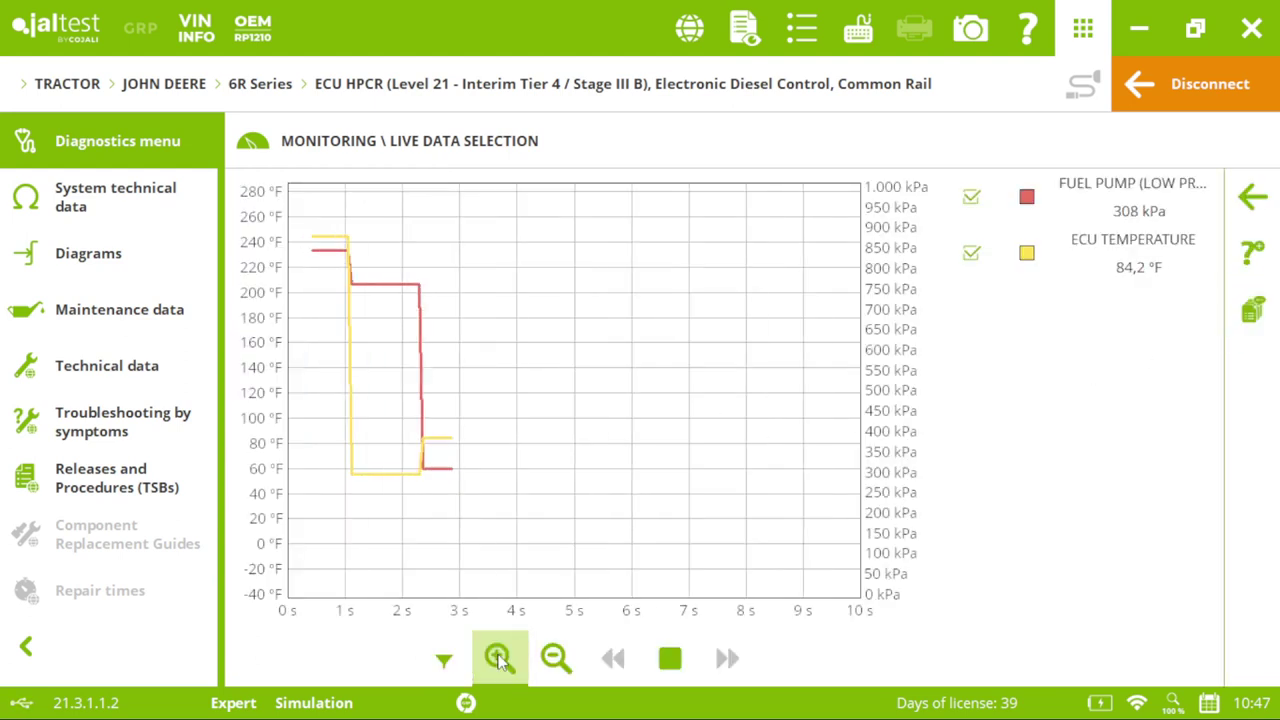
{"action": "left_click", "coordinate": [555, 658]}
{"action": "left_click", "coordinate": [555, 658]}
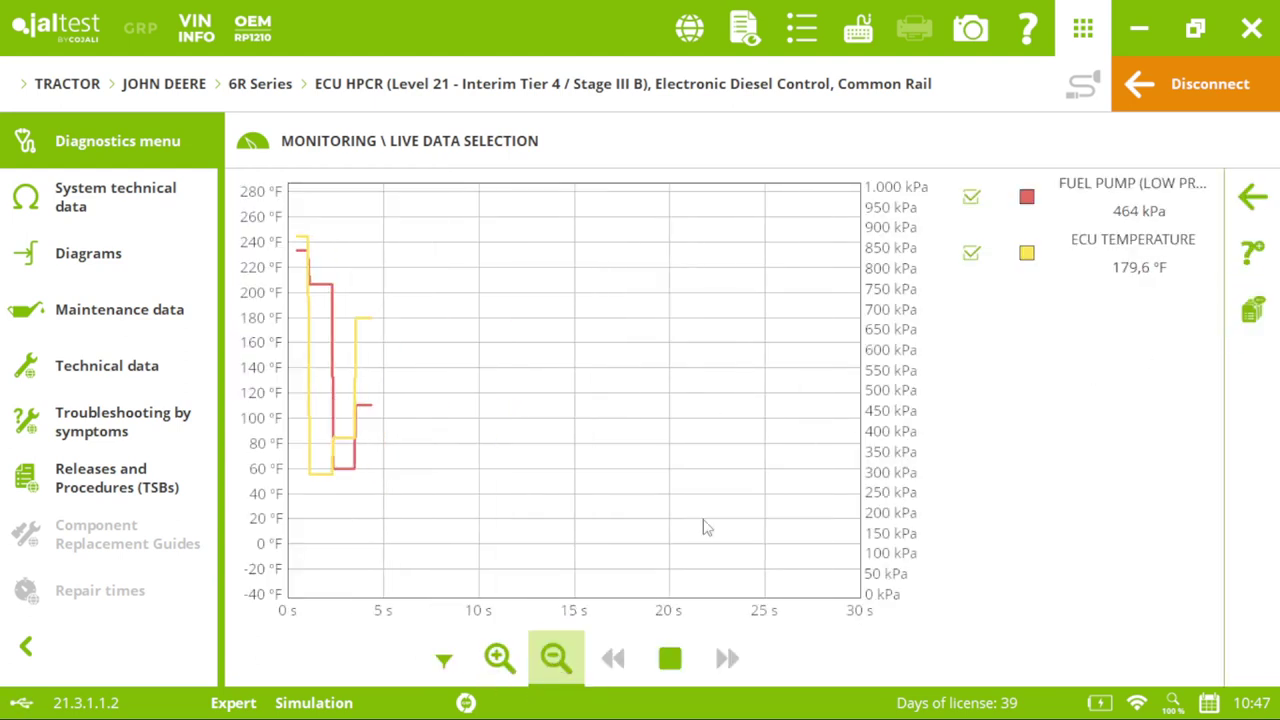
{"action": "left_click", "coordinate": [1252, 196]}
- View the readings as dial gauges and a values list, then return to the action menu
{"action": "left_click", "coordinate": [1251, 368]}
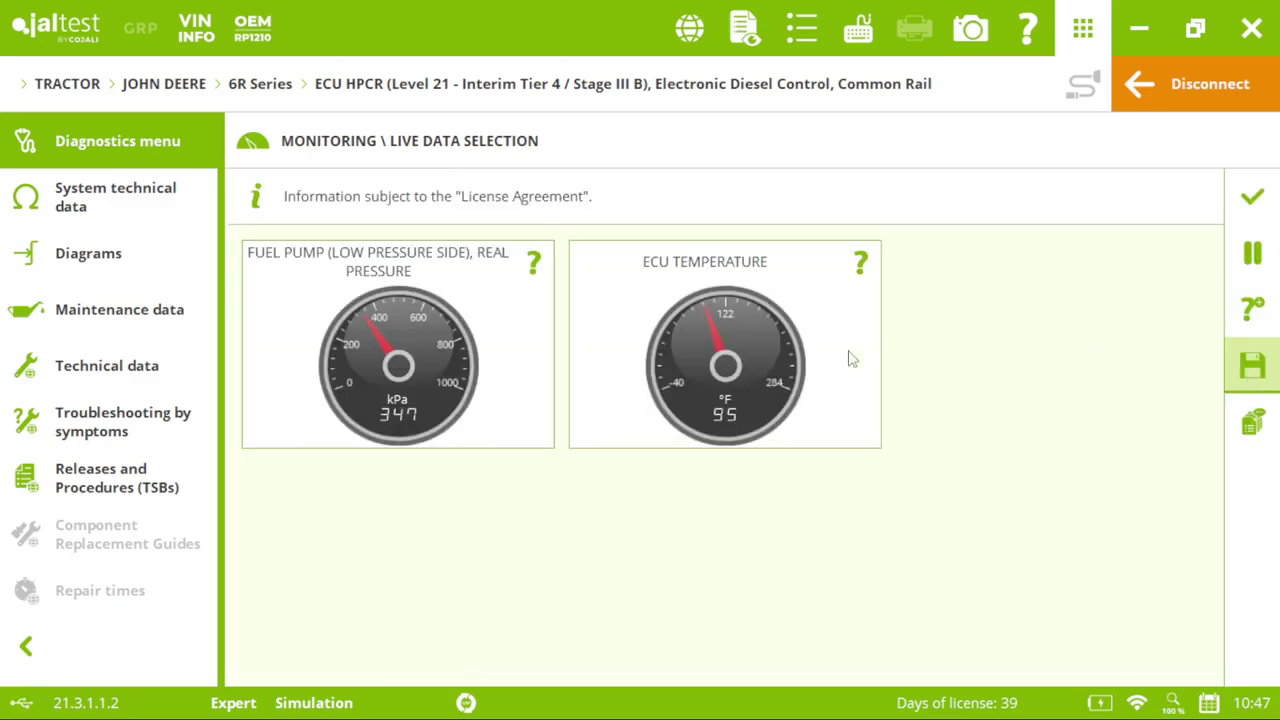
{"action": "left_click", "coordinate": [1262, 218]}
{"action": "left_click", "coordinate": [1258, 222]}
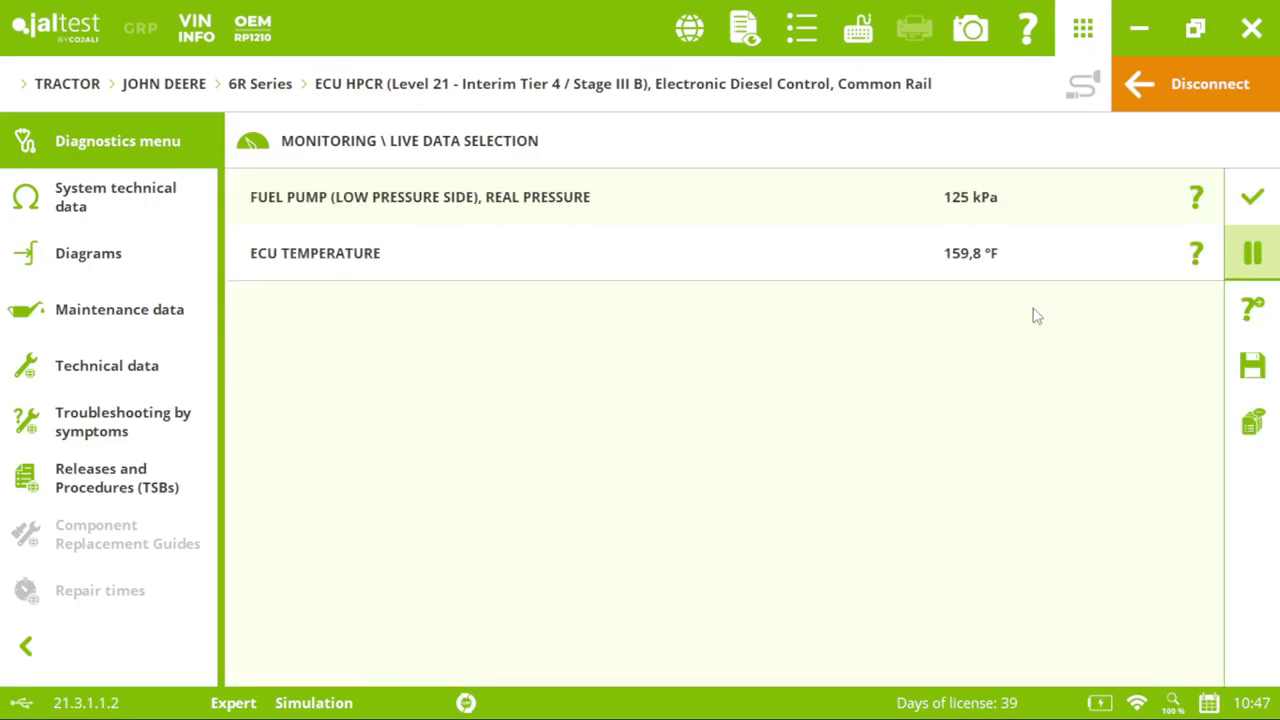
{"action": "left_click", "coordinate": [1253, 197]}
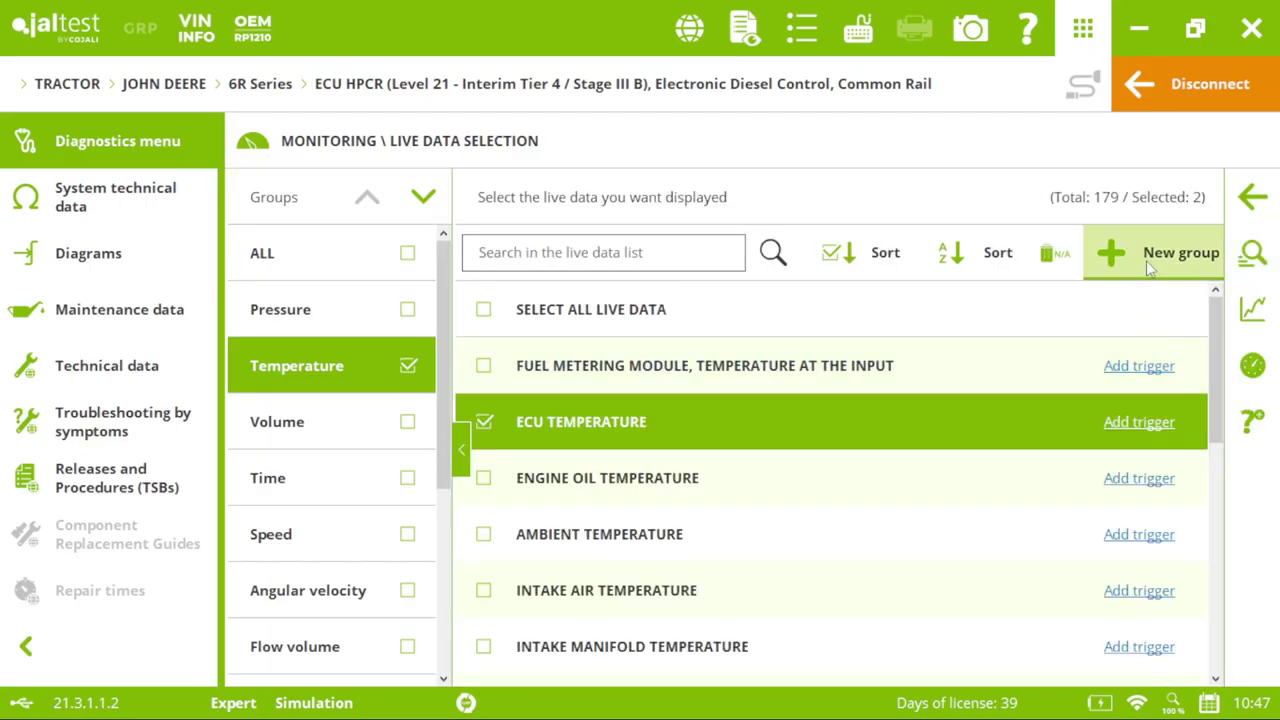
{"action": "left_click", "coordinate": [1252, 197]}
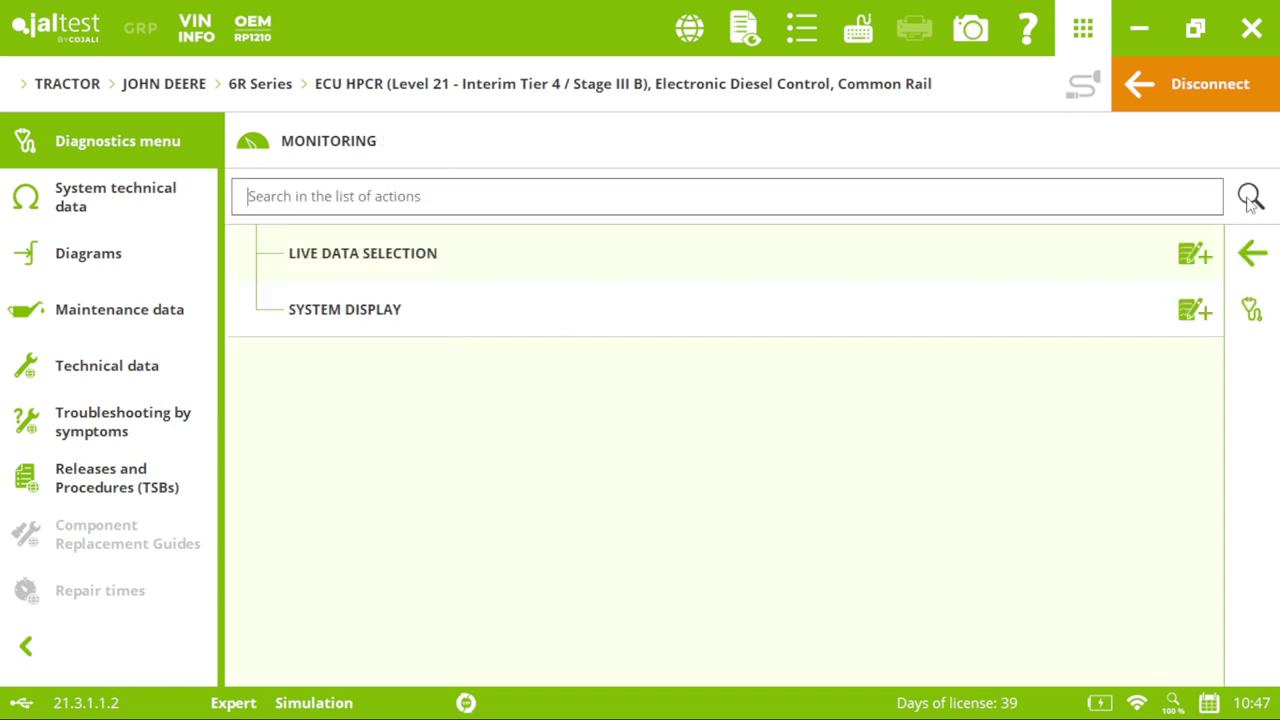
{"action": "left_click", "coordinate": [1253, 260]}
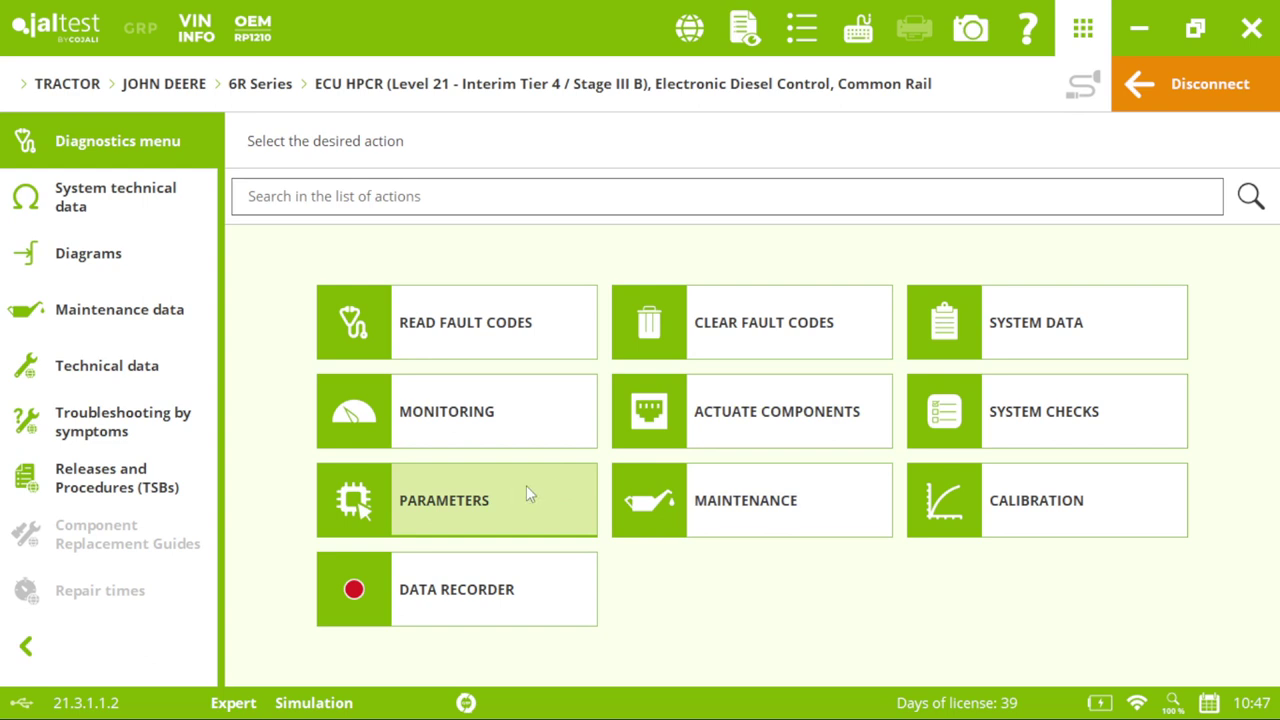
{"action": "left_click", "coordinate": [486, 502]}
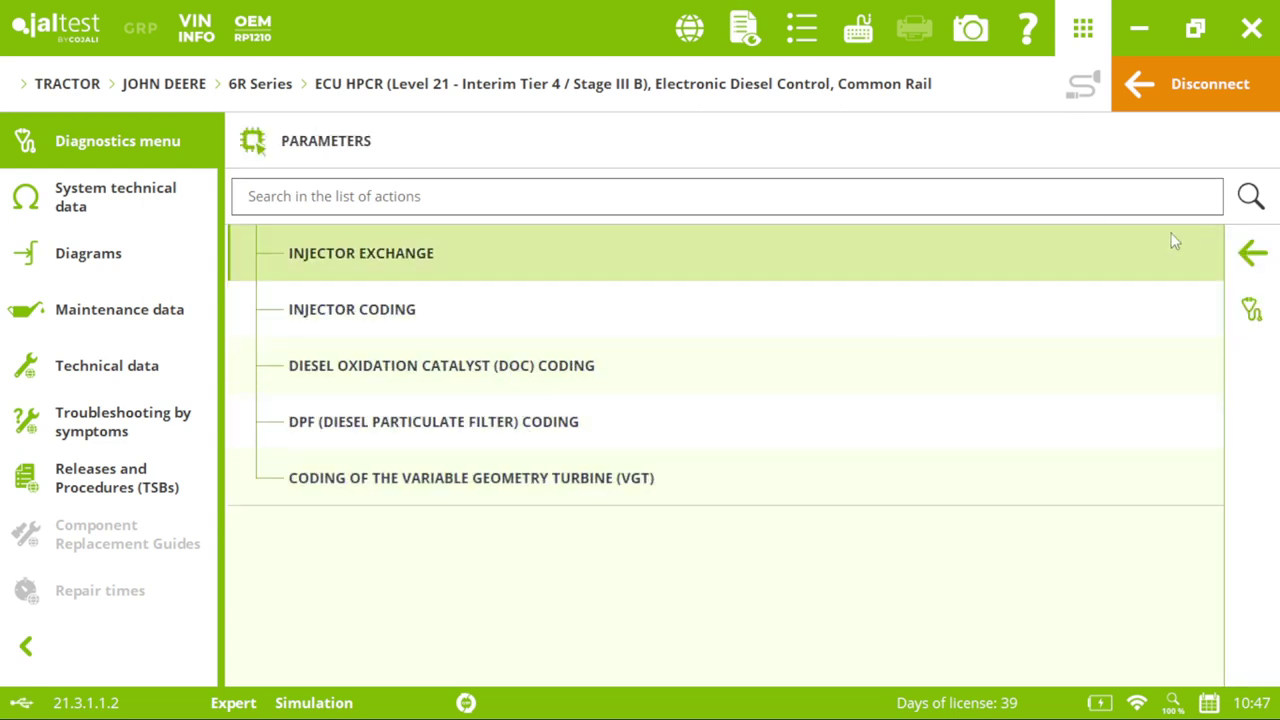
{"action": "left_click", "coordinate": [1252, 254]}
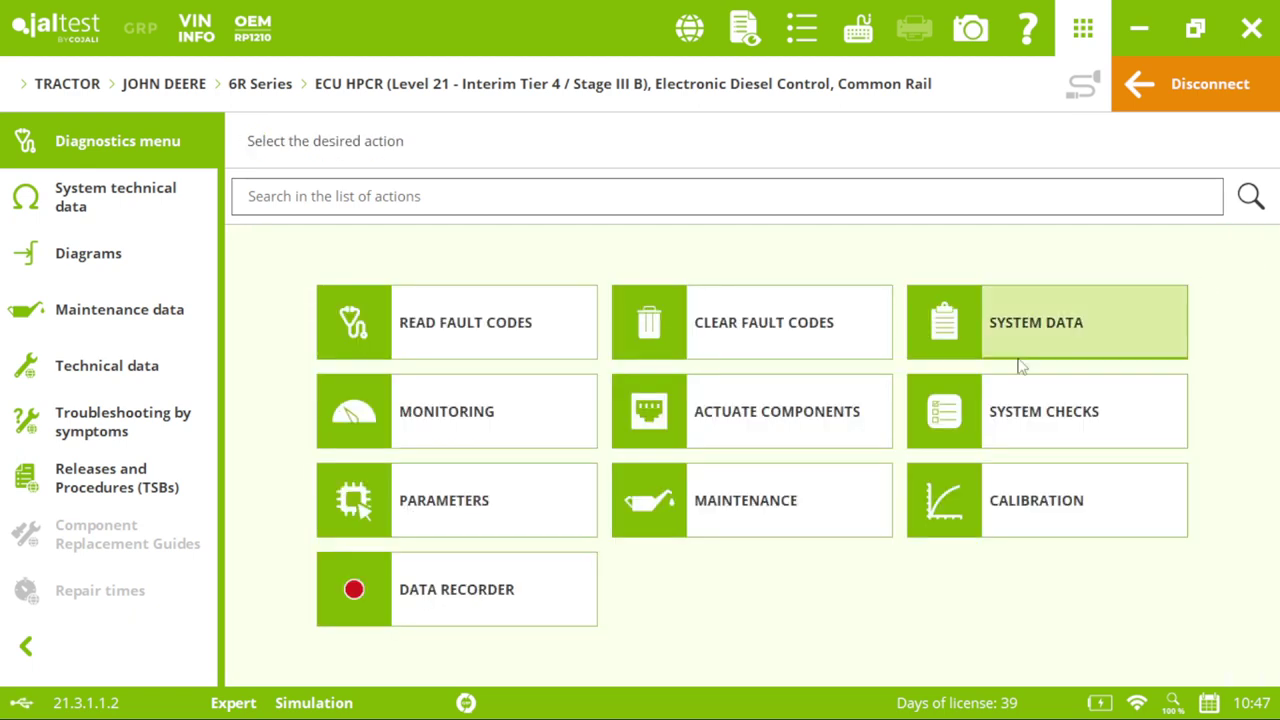
{"action": "left_click", "coordinate": [537, 514]}
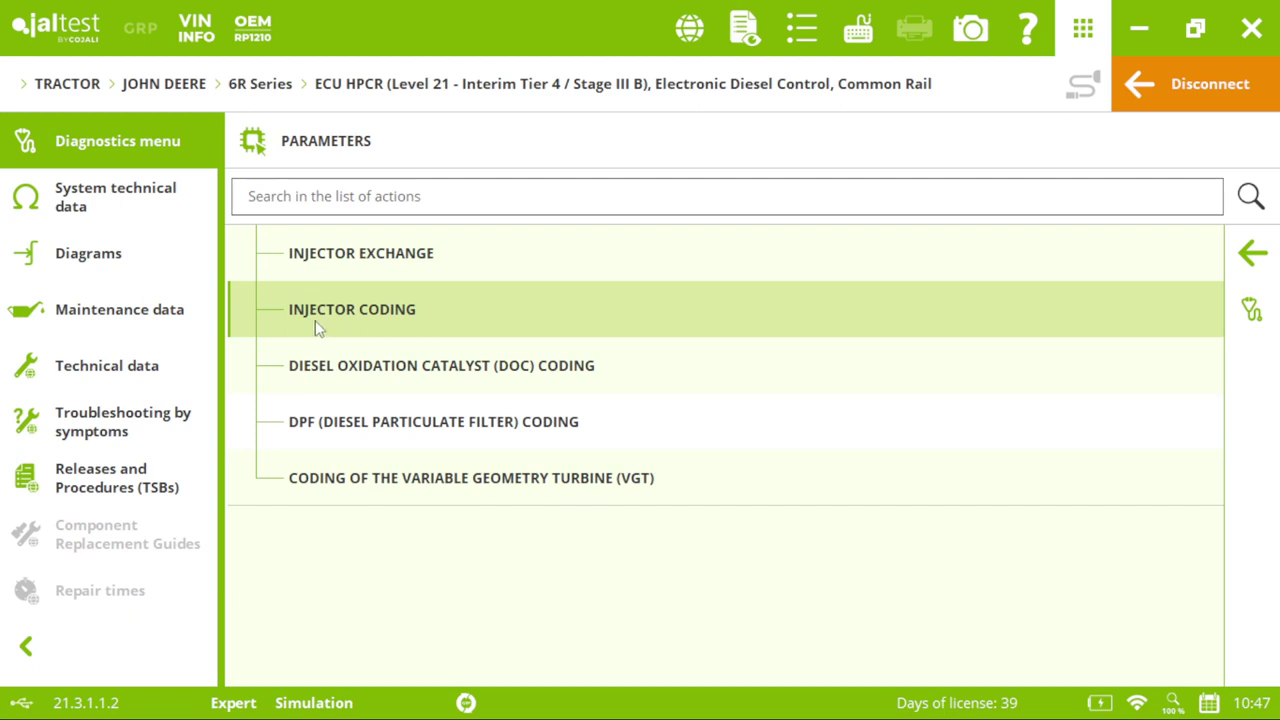
{"action": "left_click", "coordinate": [1256, 253]}
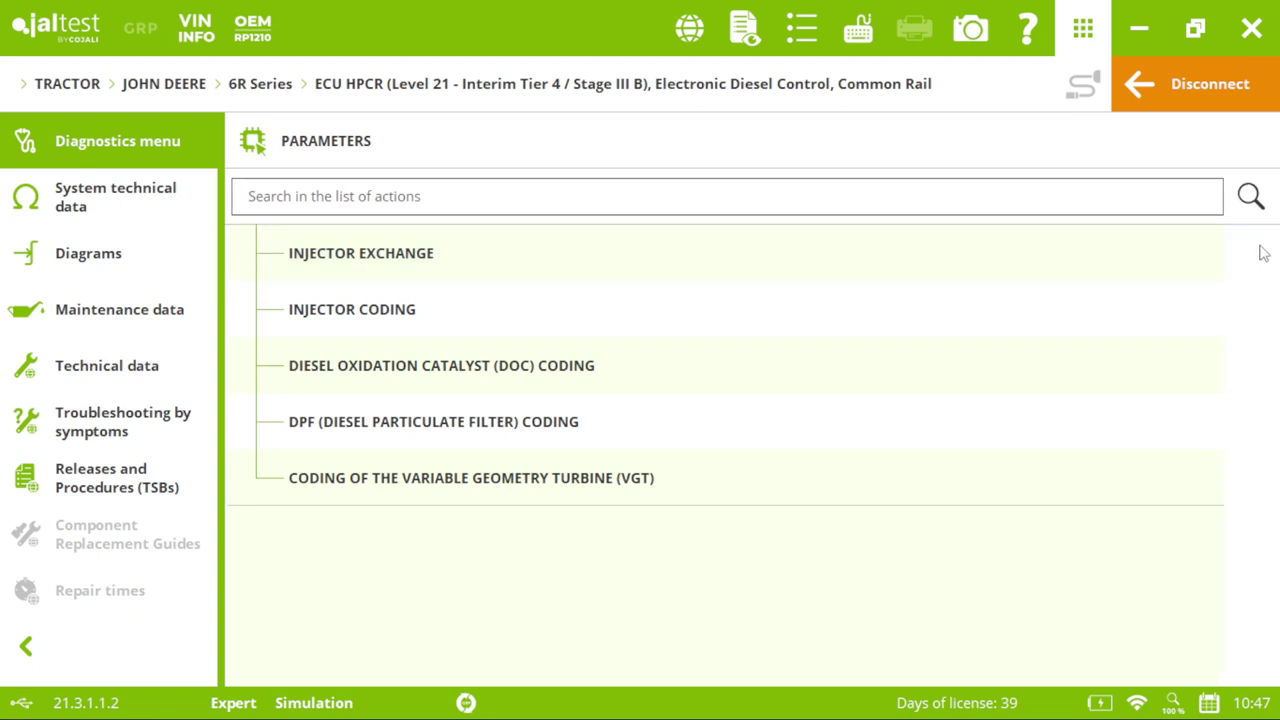
{"action": "left_click", "coordinate": [812, 500]}
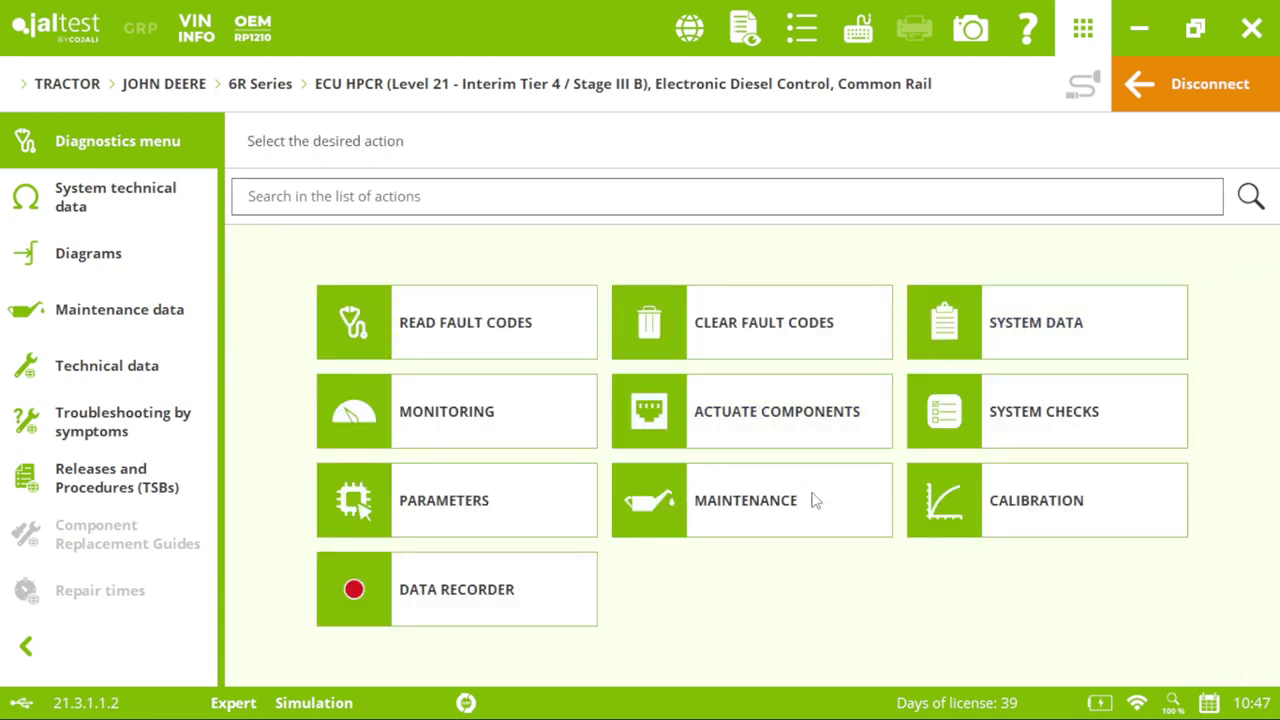
{"action": "left_click", "coordinate": [255, 312]}
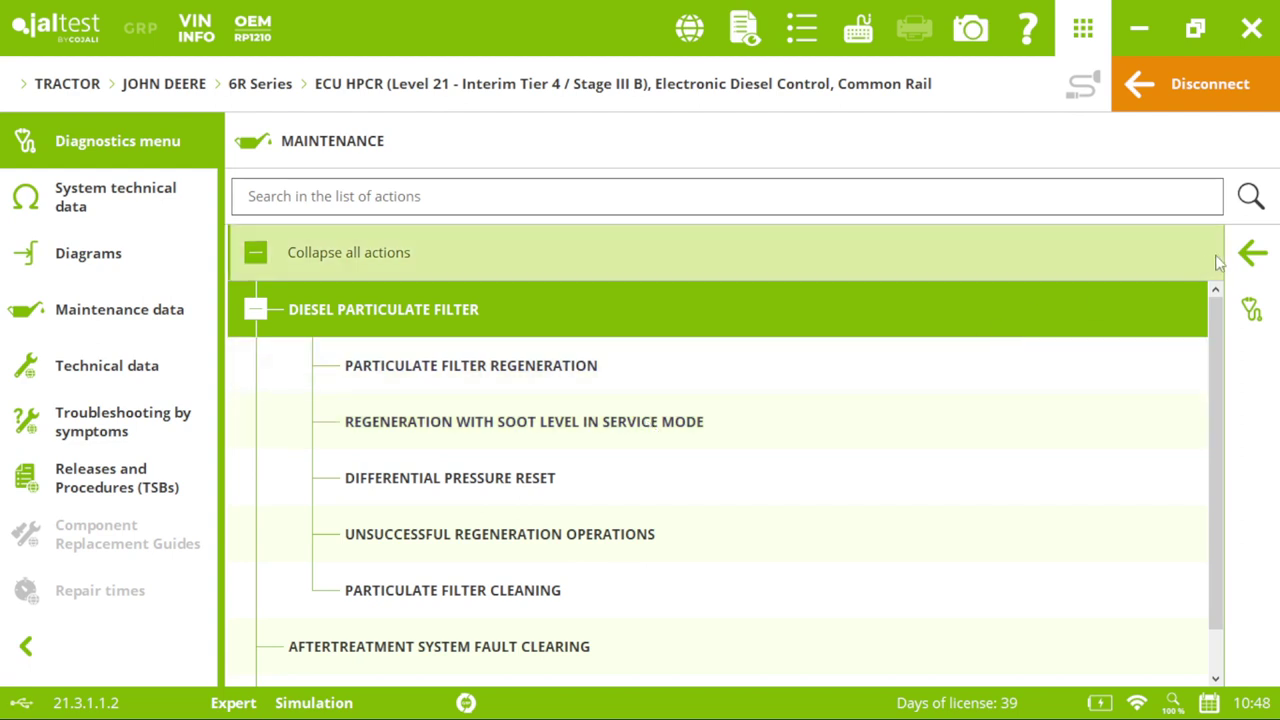
{"action": "left_click", "coordinate": [1266, 257]}
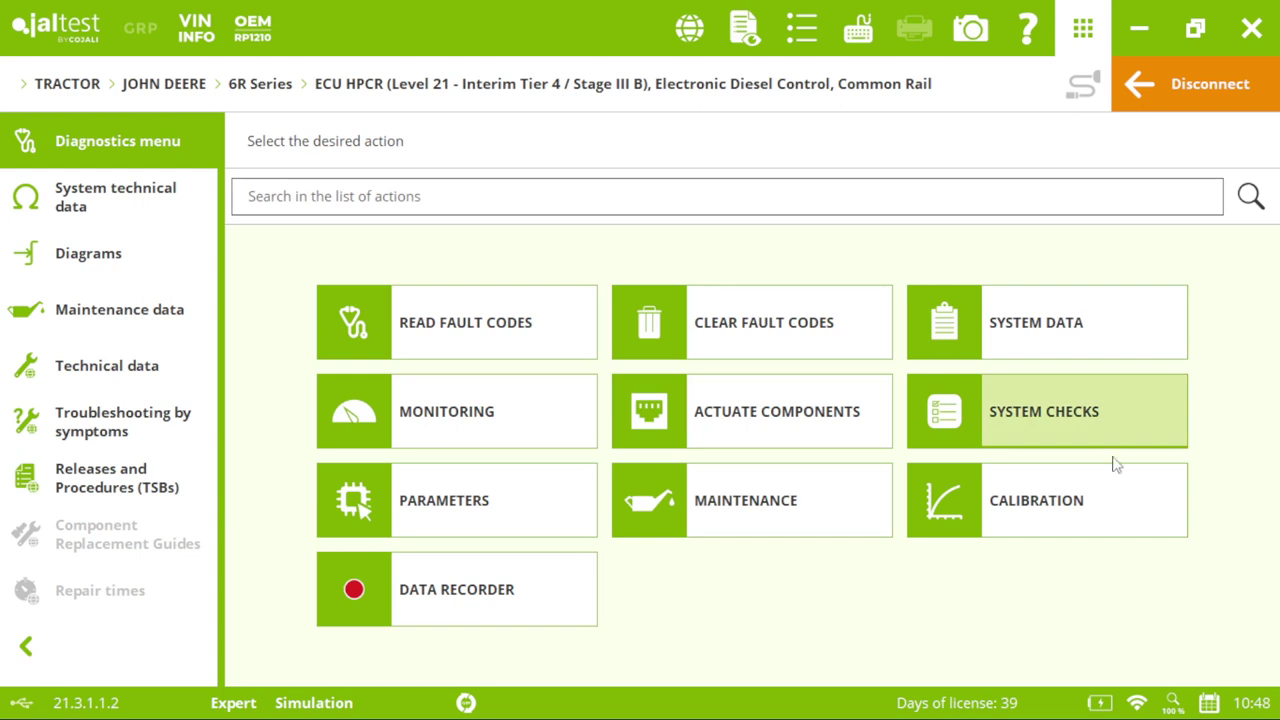
{"action": "left_click", "coordinate": [1100, 498]}
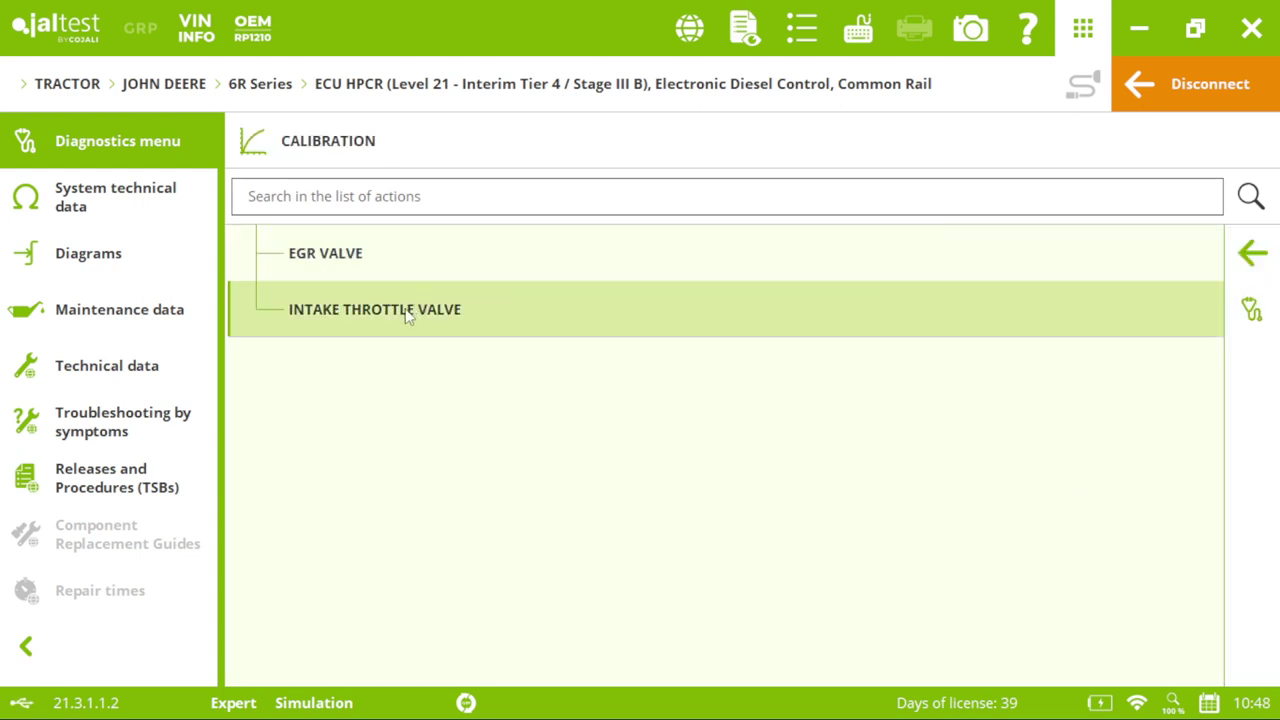
{"action": "left_click", "coordinate": [1252, 253]}
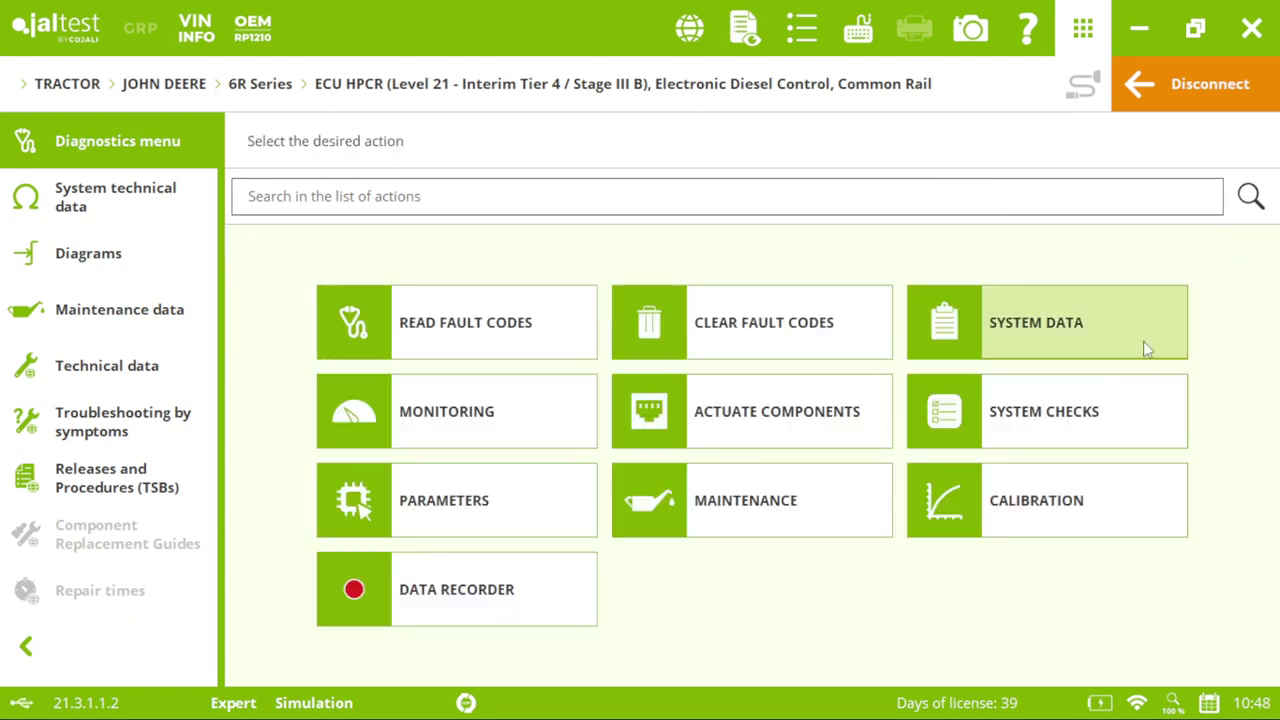
{"action": "left_click", "coordinate": [467, 610]}
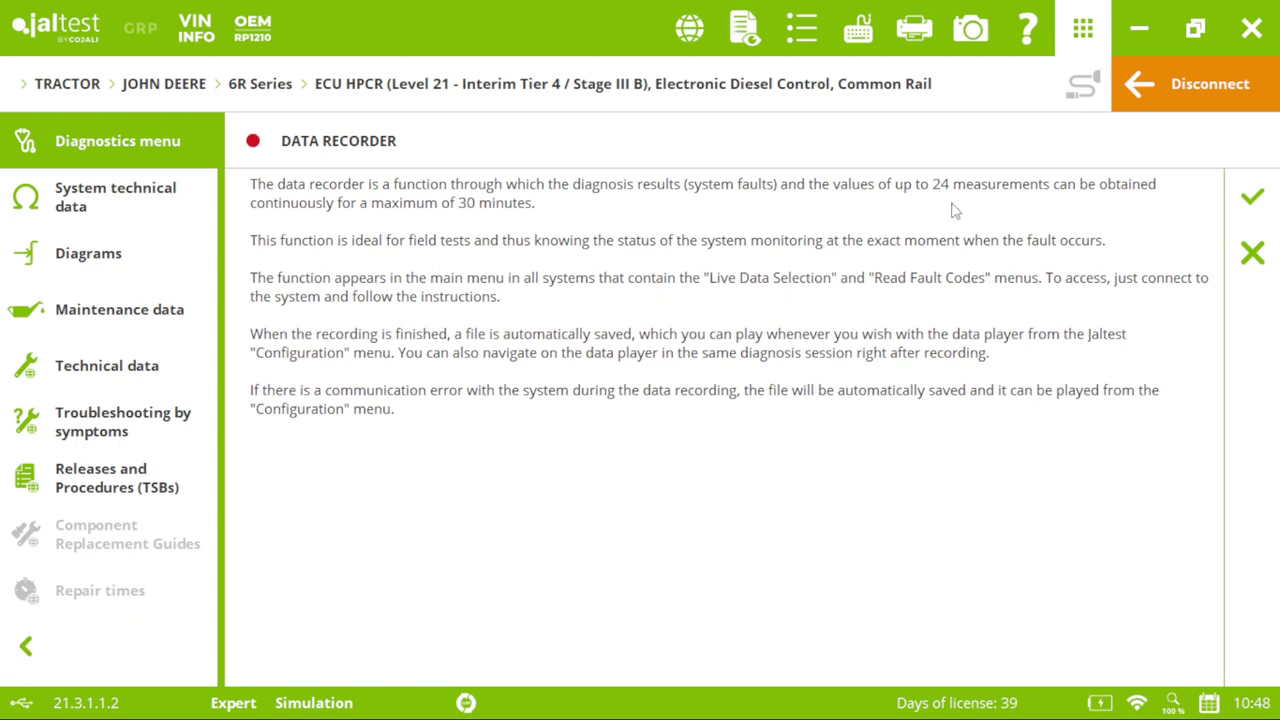
{"action": "left_click", "coordinate": [808, 42]}
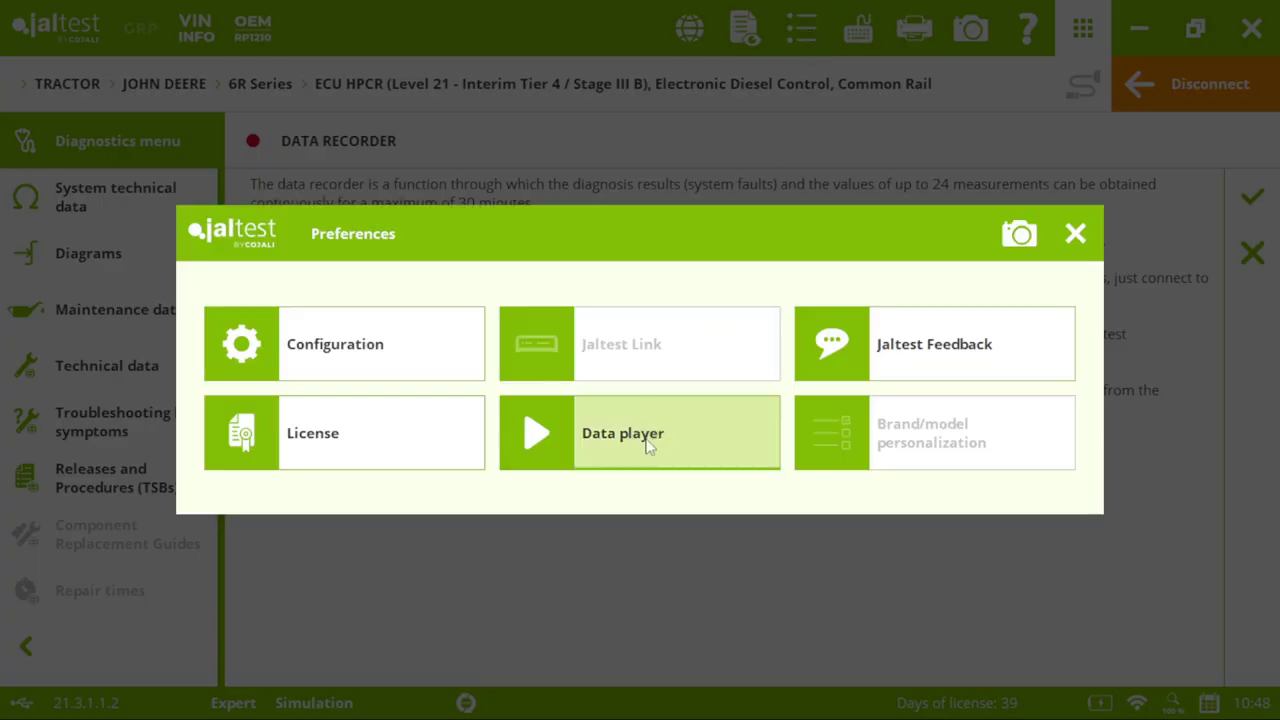
{"action": "left_click", "coordinate": [1075, 240]}
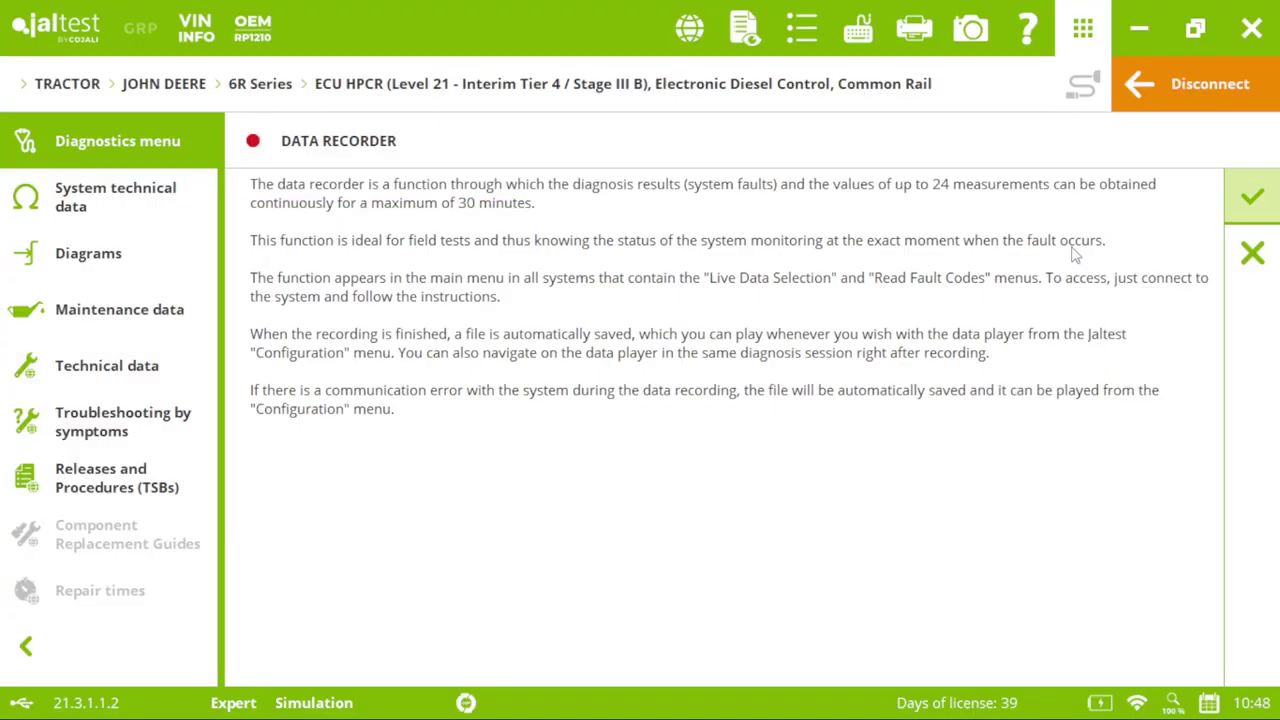
{"action": "left_click", "coordinate": [1240, 205]}
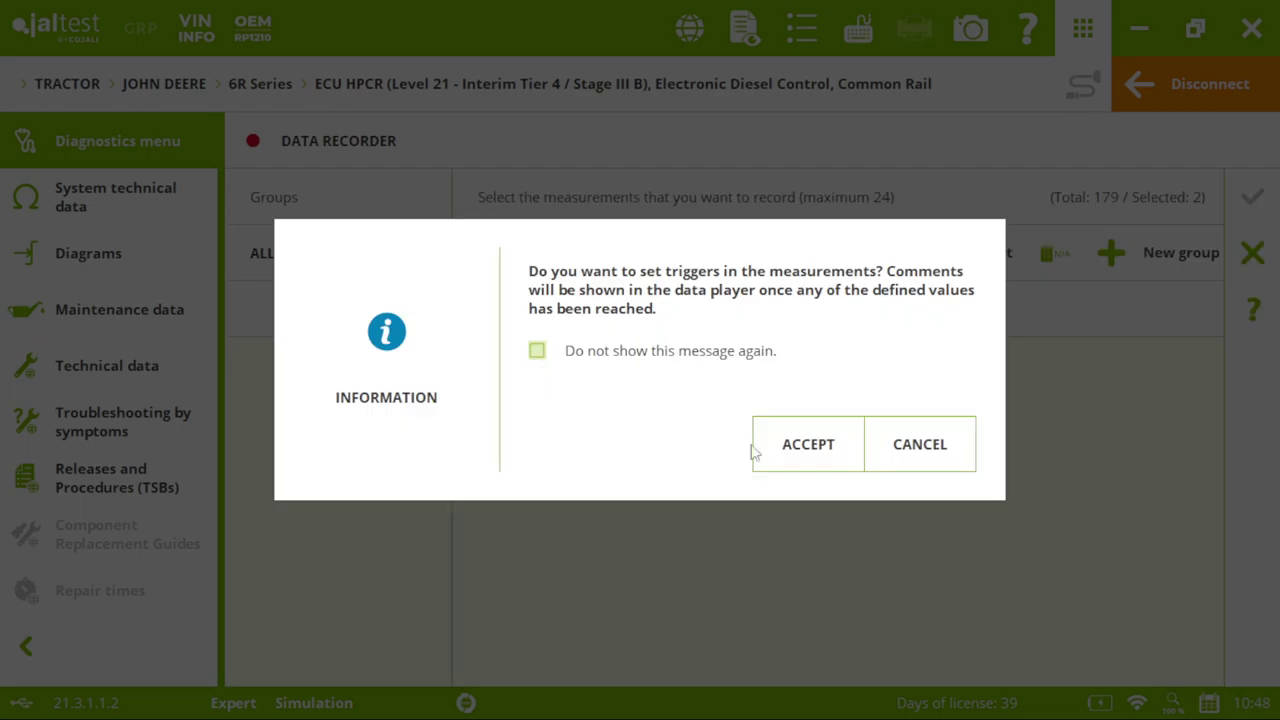
{"action": "left_click", "coordinate": [809, 441]}
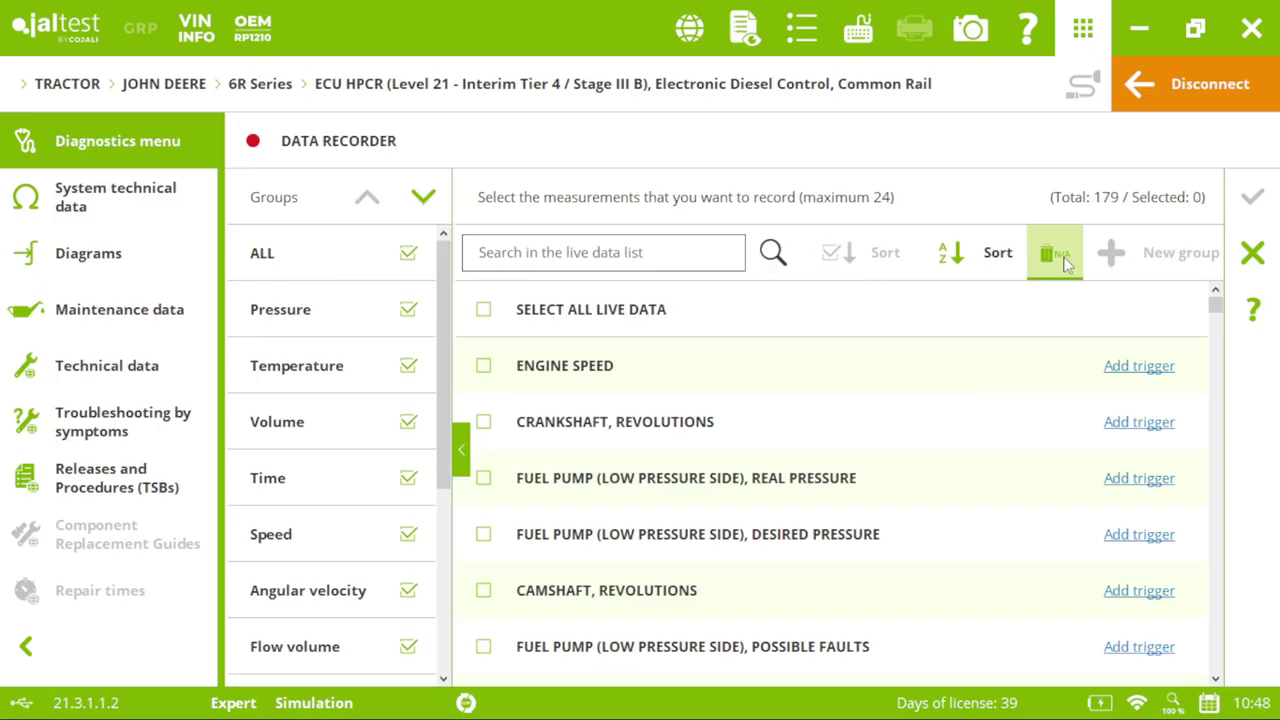
{"action": "left_click", "coordinate": [1252, 253]}
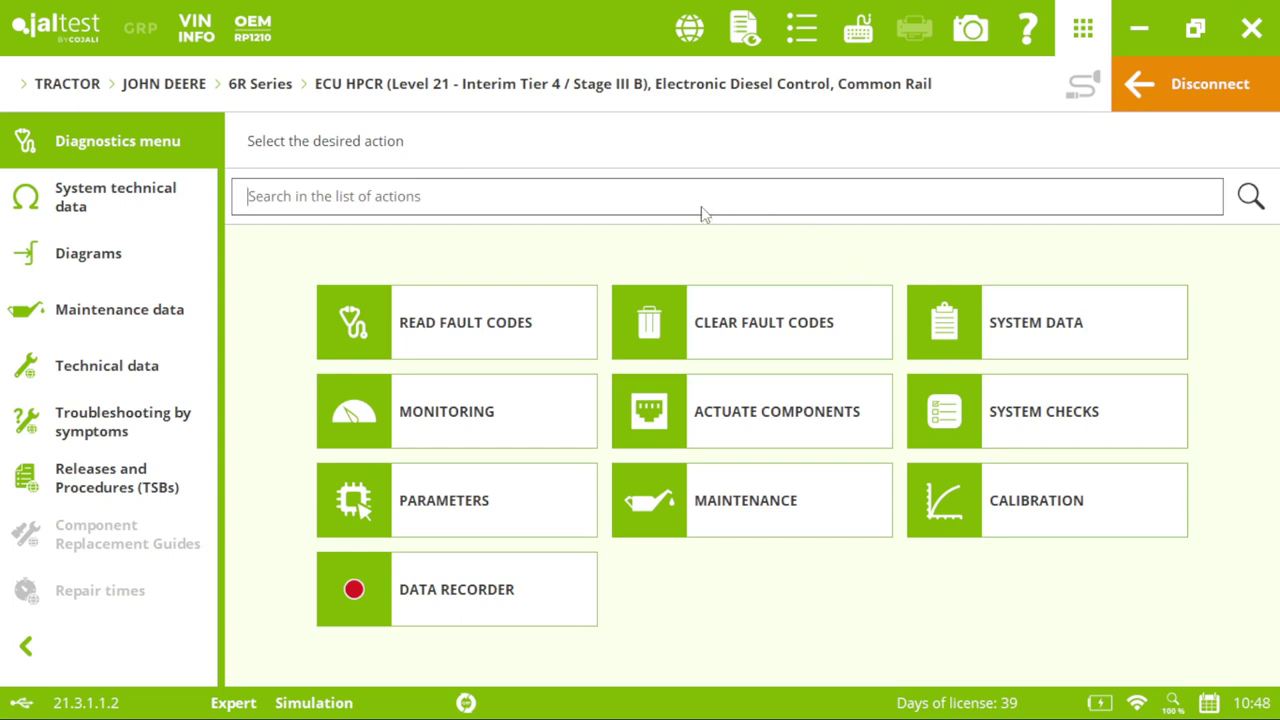
- View technical data for components CA1, CB5100, CB5101 and CB5102 with its location photo
{"action": "left_click", "coordinate": [92, 180]}
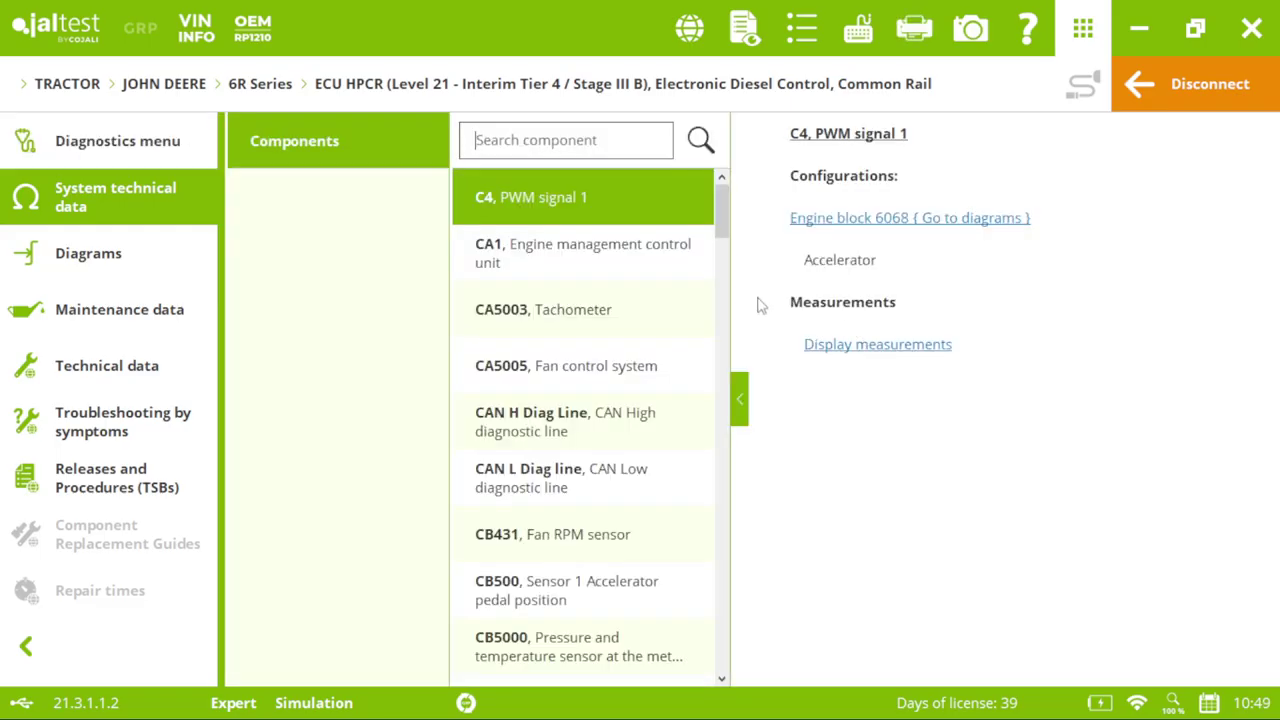
{"action": "left_click", "coordinate": [662, 270]}
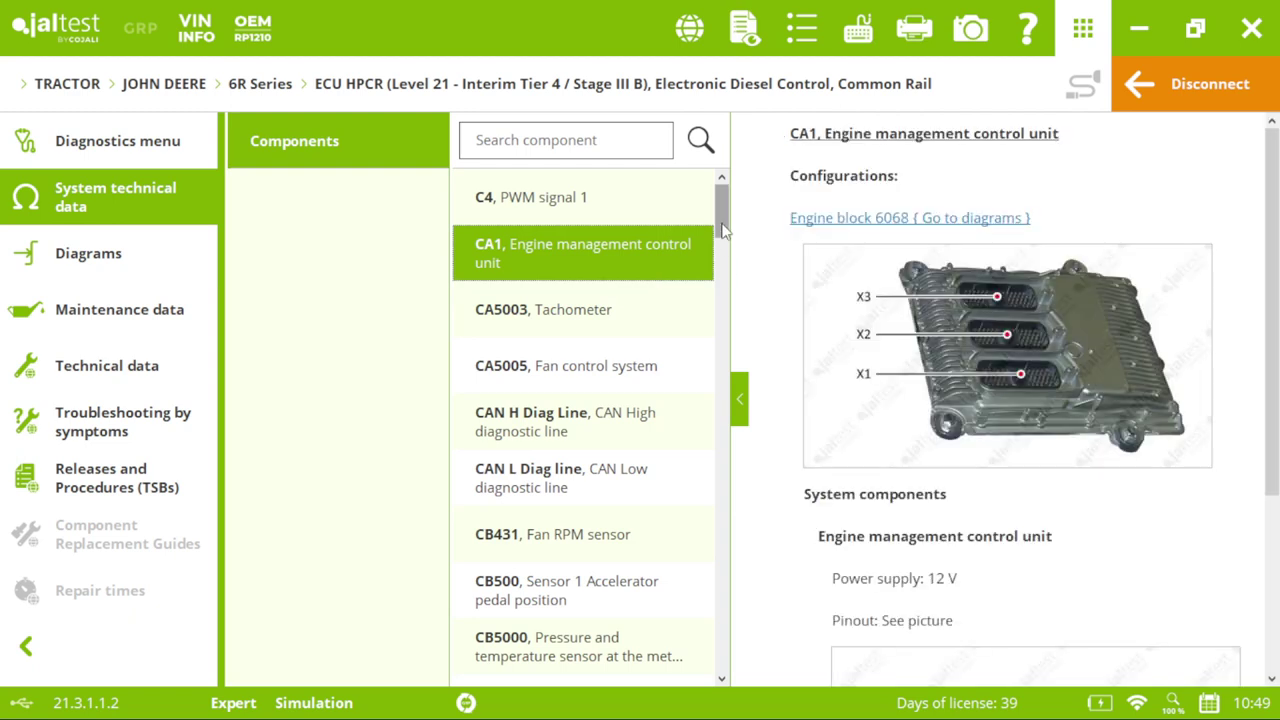
{"action": "scroll", "coordinate": [727, 260], "scroll_direction": "down", "scroll_amount": 5}
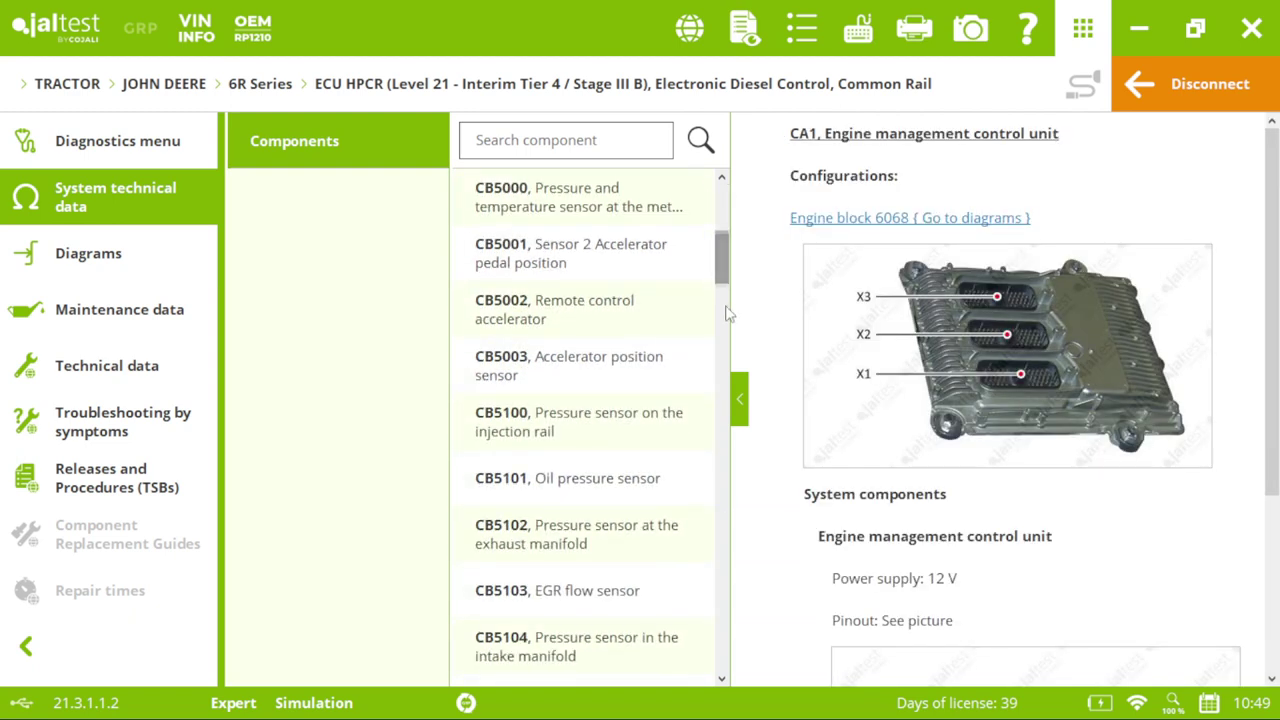
{"action": "left_click", "coordinate": [632, 412]}
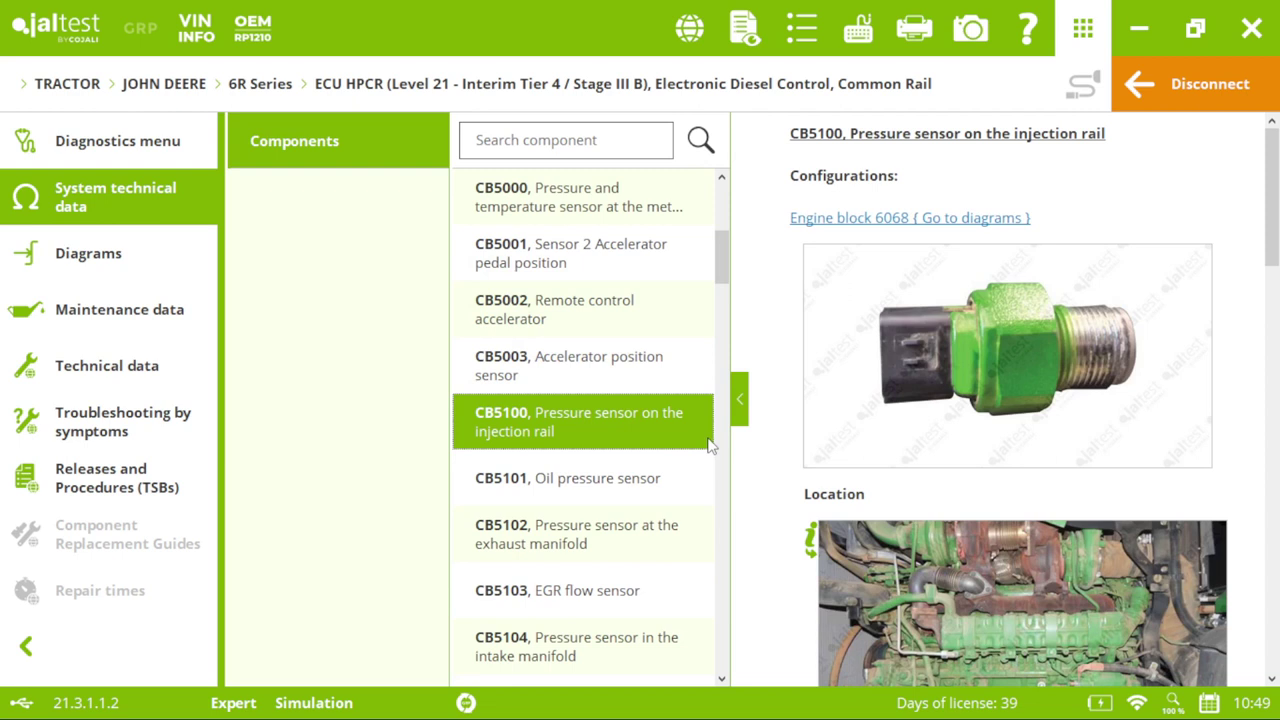
{"action": "left_click", "coordinate": [674, 467]}
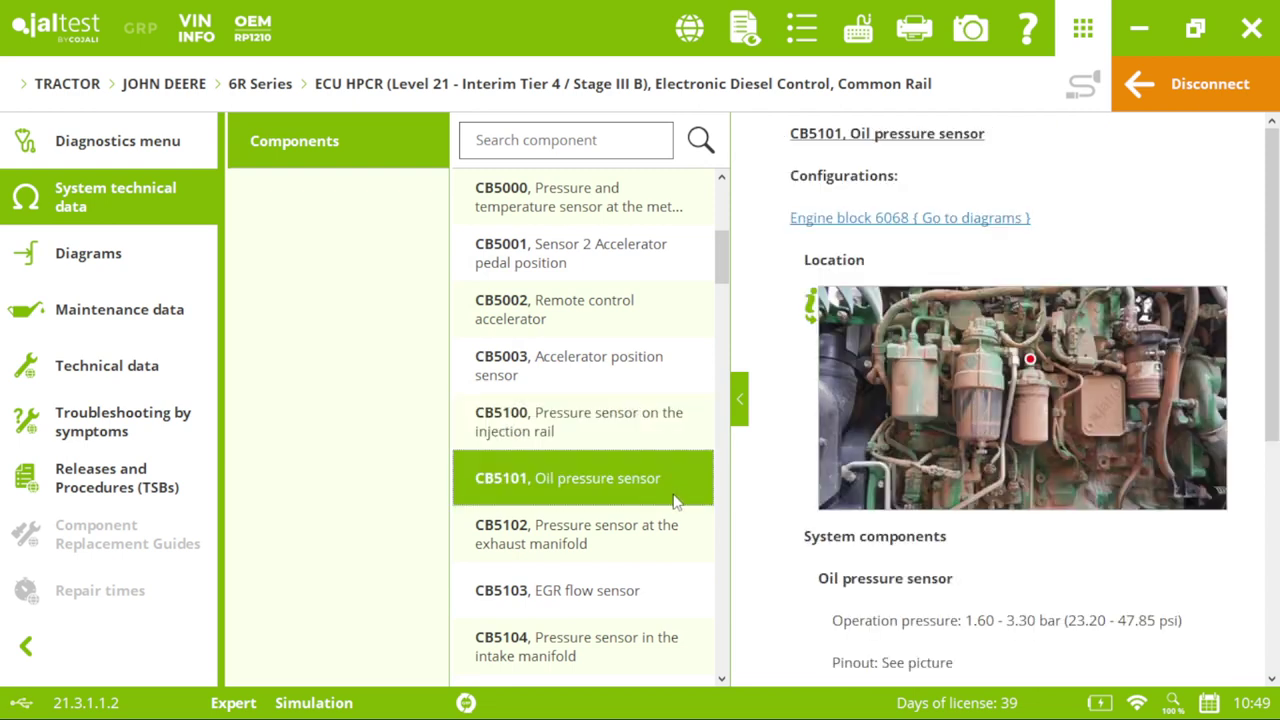
{"action": "left_click", "coordinate": [668, 531]}
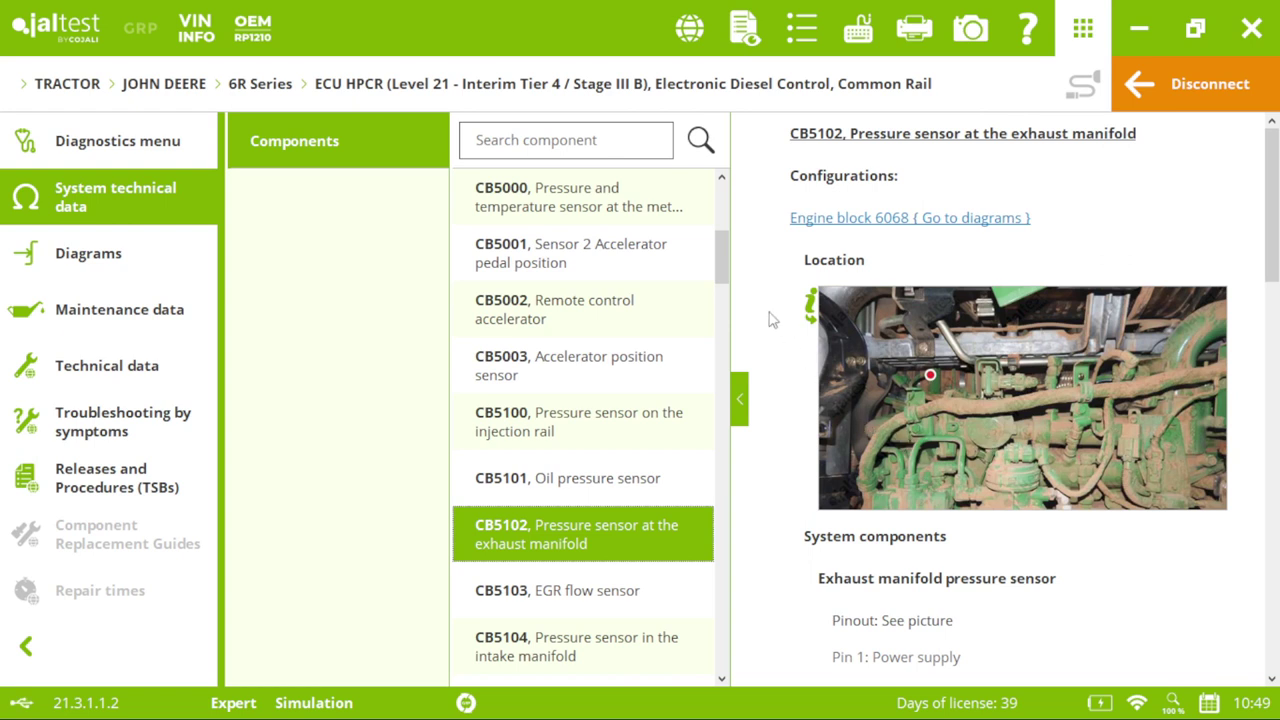
{"action": "left_click_drag", "start_coordinate": [719, 265], "coordinate": [724, 345]}
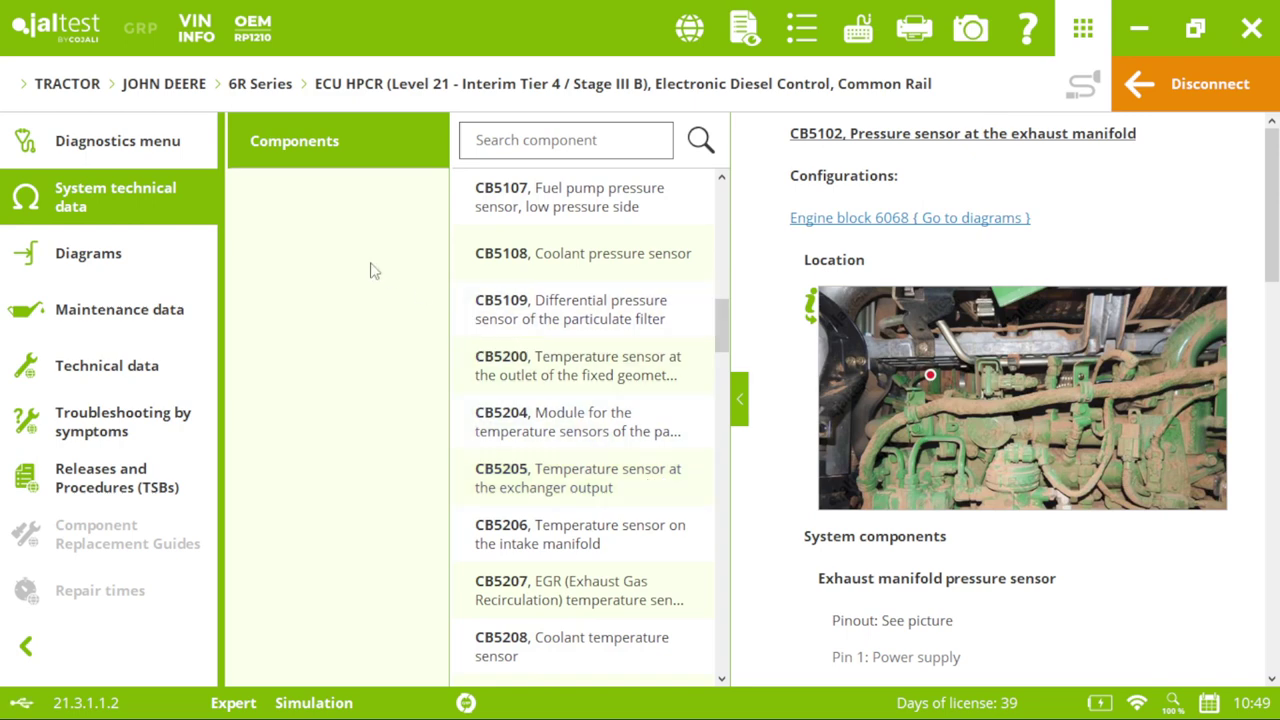
- Load the Engine block 6068 wiring diagram configuration
{"action": "left_click", "coordinate": [185, 252]}
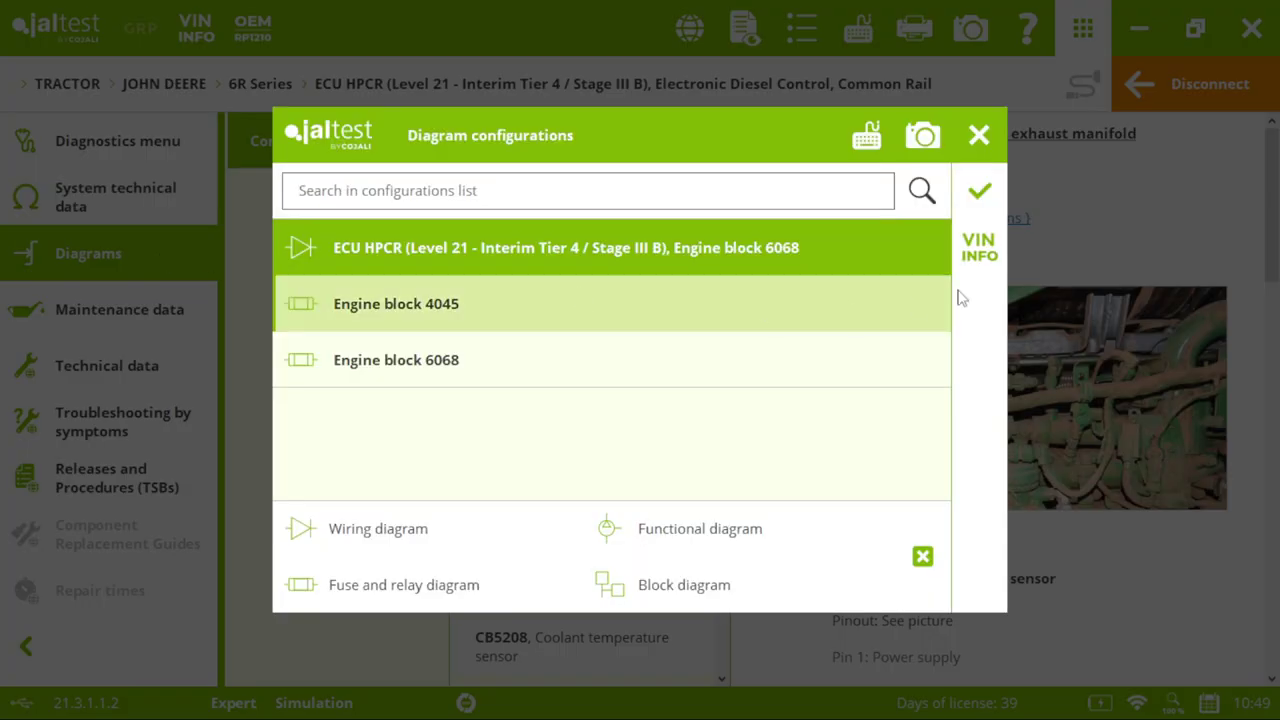
{"action": "left_click", "coordinate": [993, 215]}
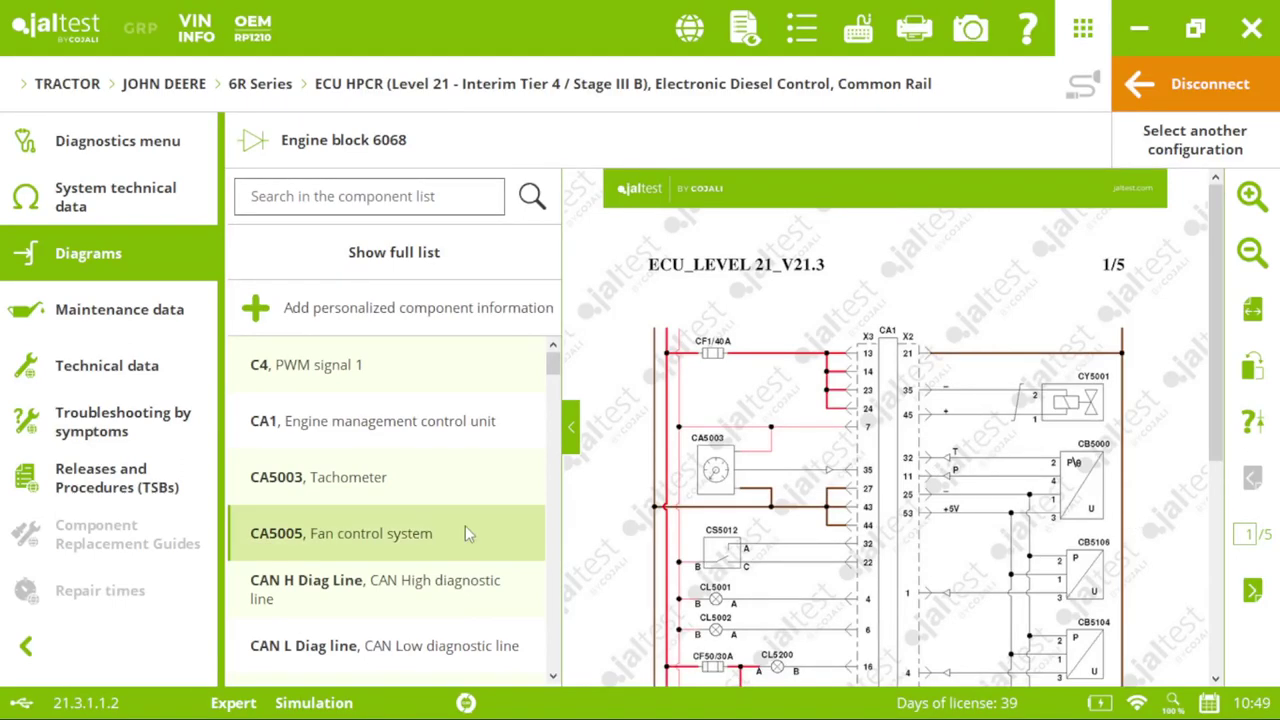
- Choose the 4045H (Level 23) Interim Tier 4 engine for maintenance data
{"action": "left_click", "coordinate": [113, 308]}
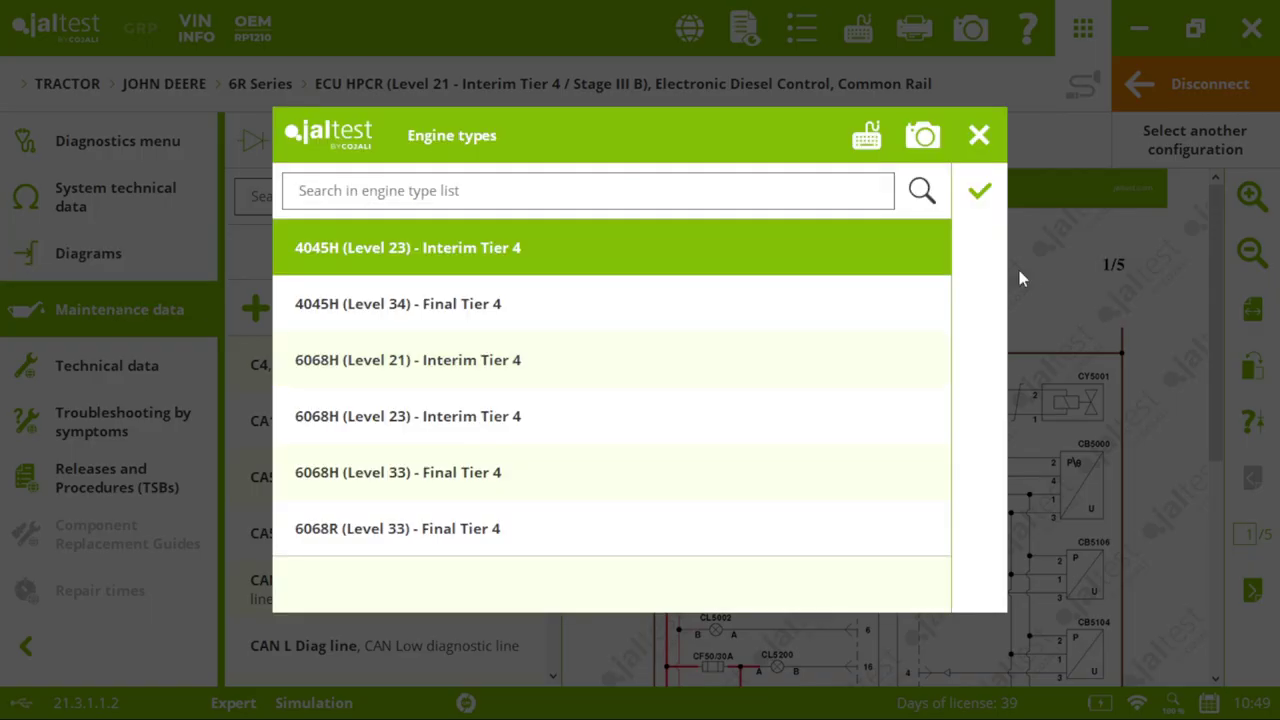
{"action": "left_click", "coordinate": [979, 191]}
{"action": "left_click", "coordinate": [697, 476]}
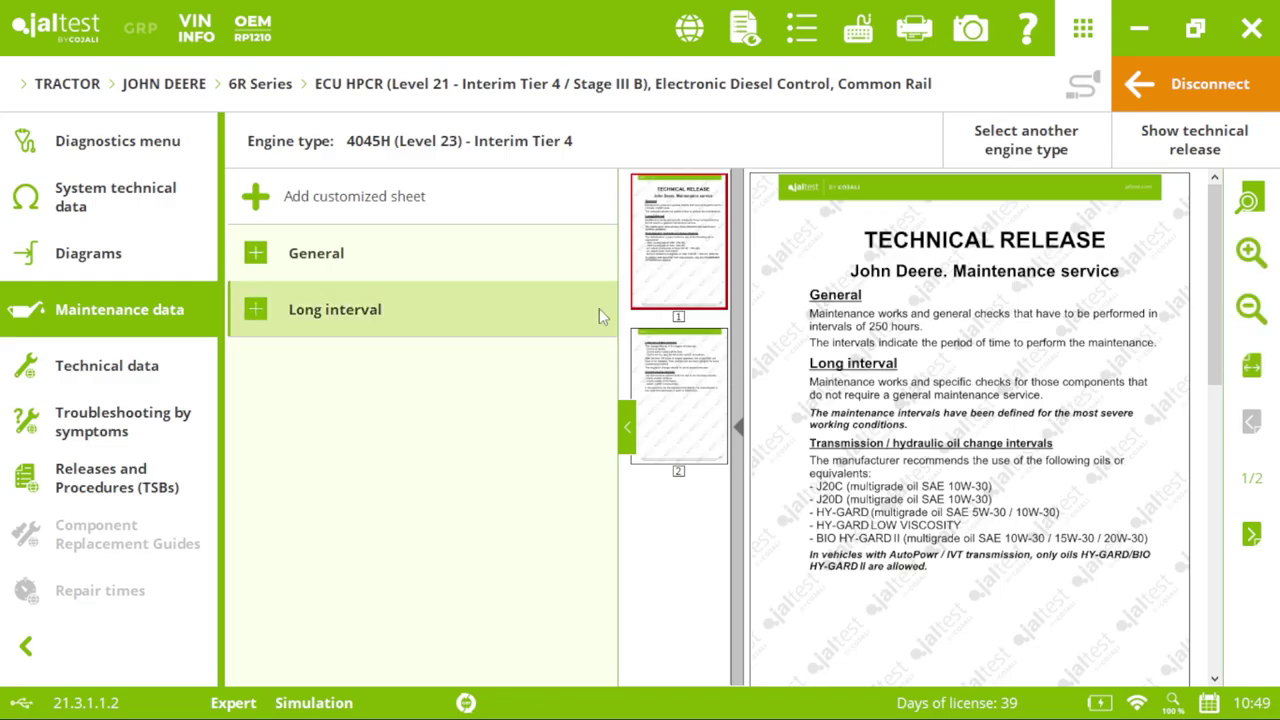
- Expand General > Interval: 1250 h and show its Engine services
{"action": "left_click", "coordinate": [268, 316]}
{"action": "left_click", "coordinate": [286, 424]}
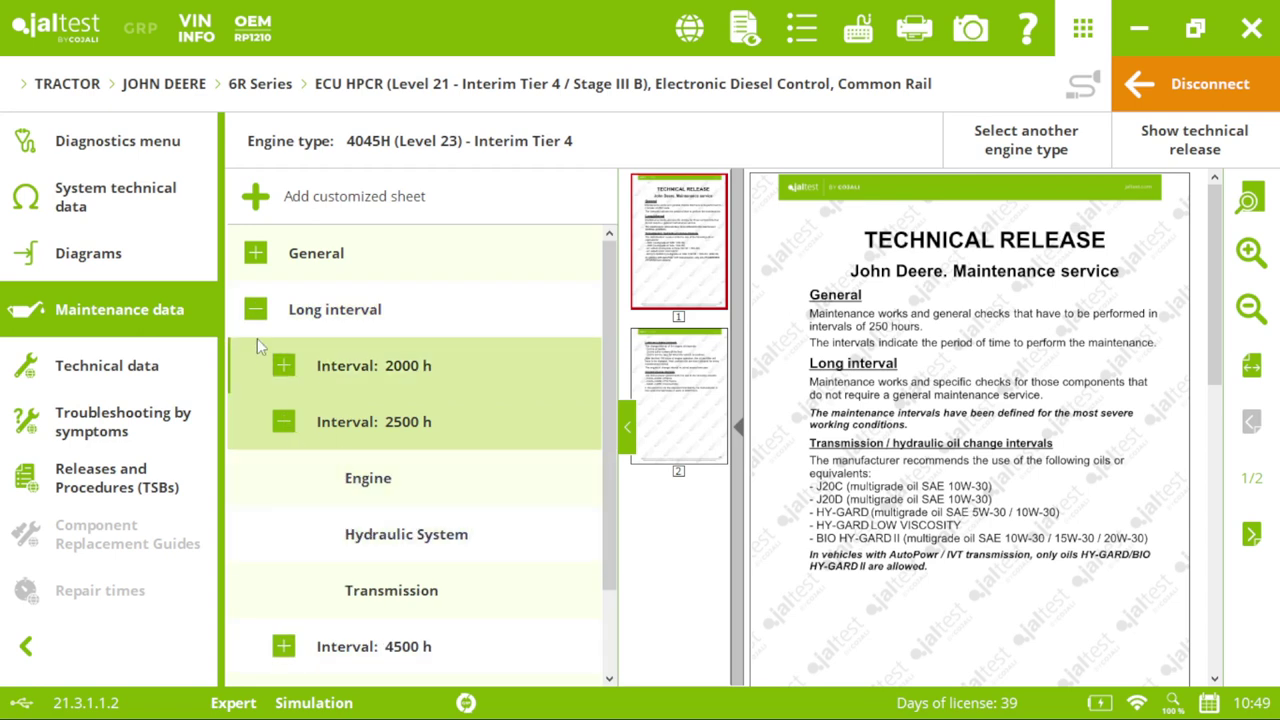
{"action": "left_click", "coordinate": [266, 257]}
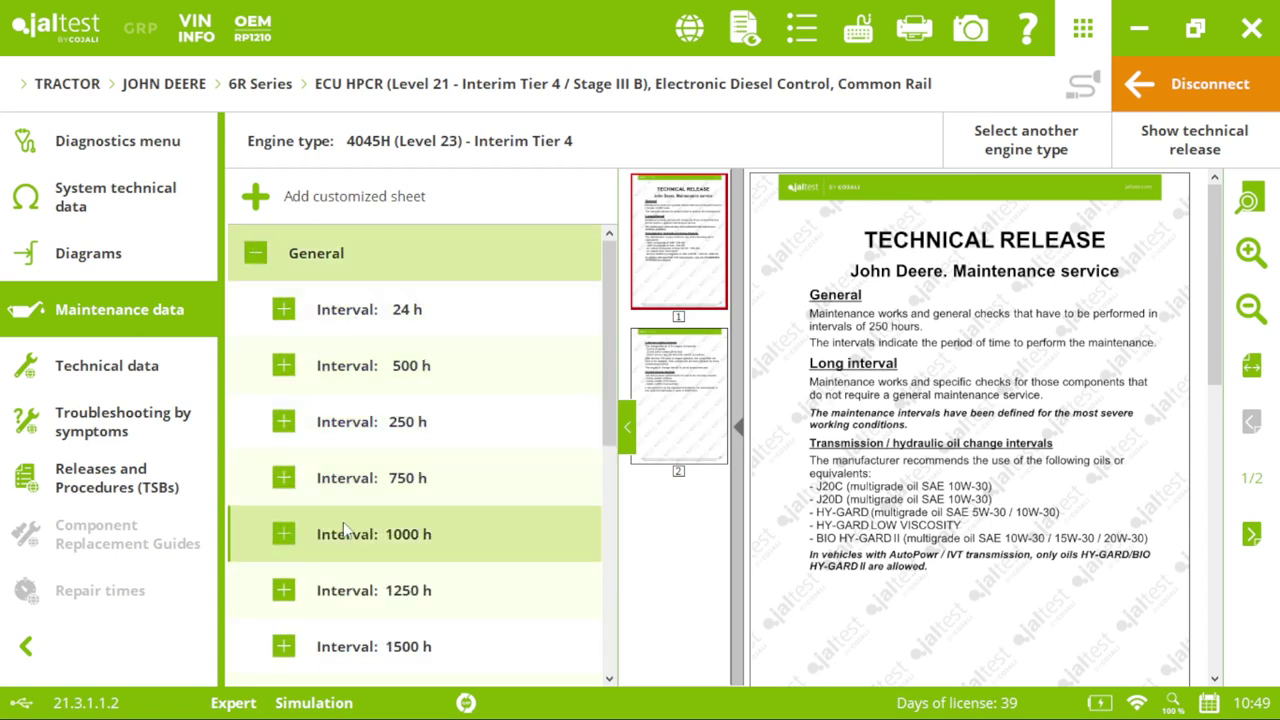
{"action": "left_click", "coordinate": [284, 590]}
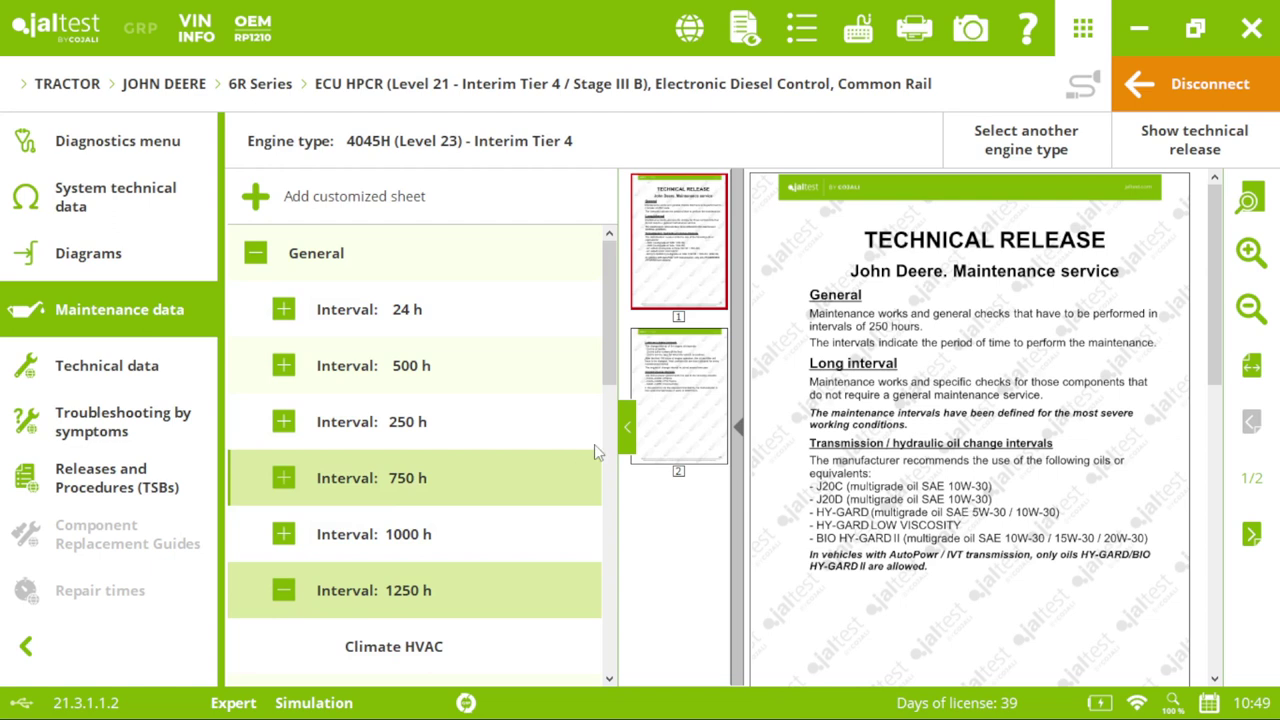
{"action": "left_click_drag", "start_coordinate": [605, 365], "coordinate": [605, 448]}
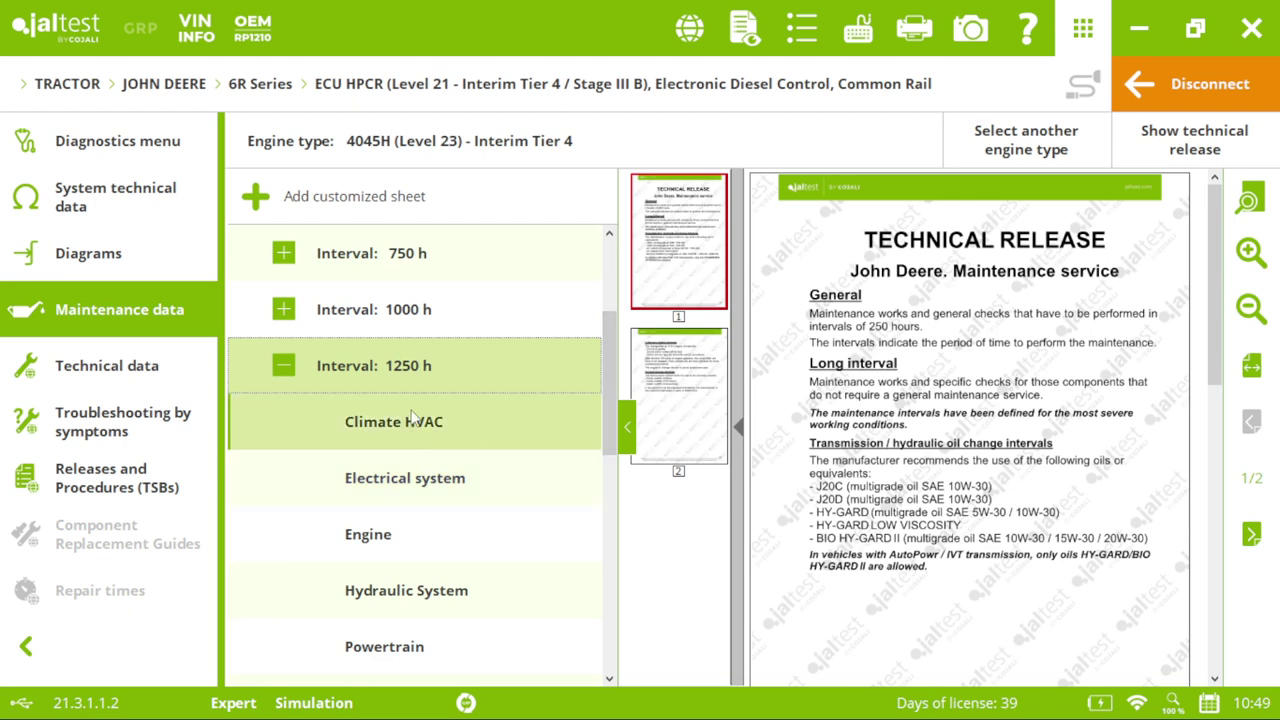
{"action": "left_click_drag", "start_coordinate": [606, 384], "coordinate": [608, 414]}
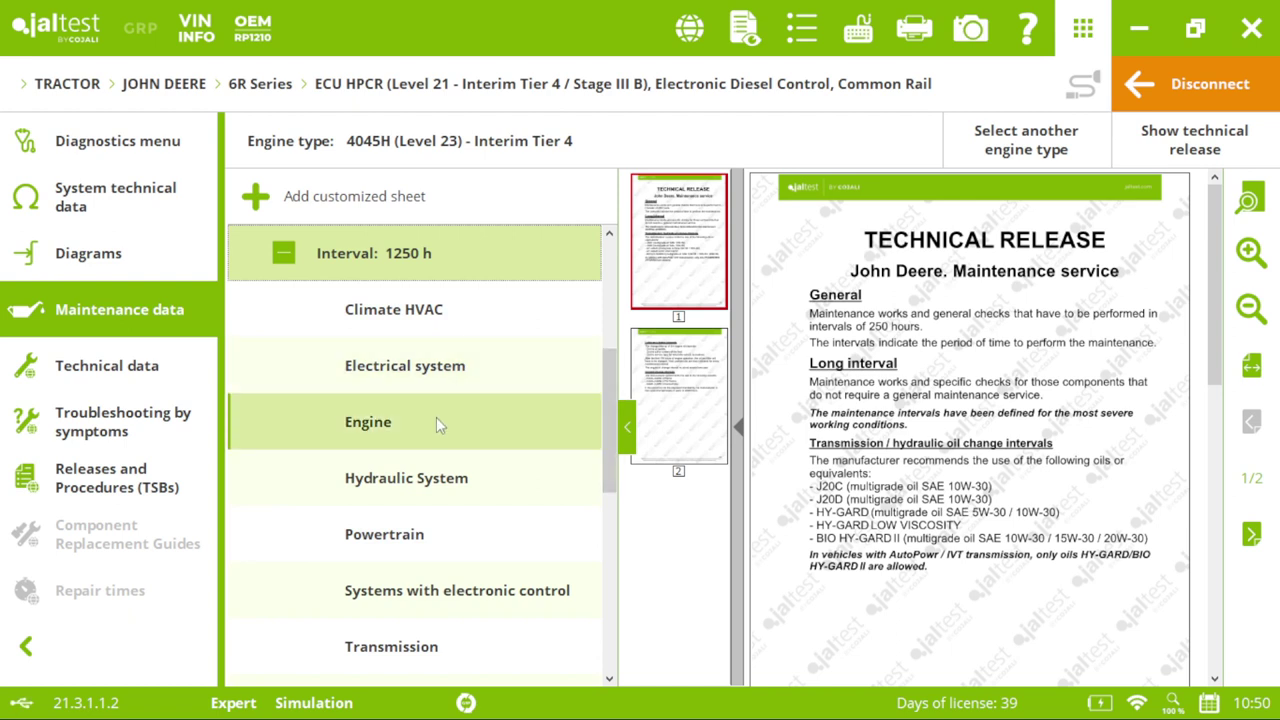
{"action": "left_click", "coordinate": [480, 424]}
- Tick the intake check, Drain fuel filter and coolant level services, then preview the report
{"action": "left_click", "coordinate": [750, 366]}
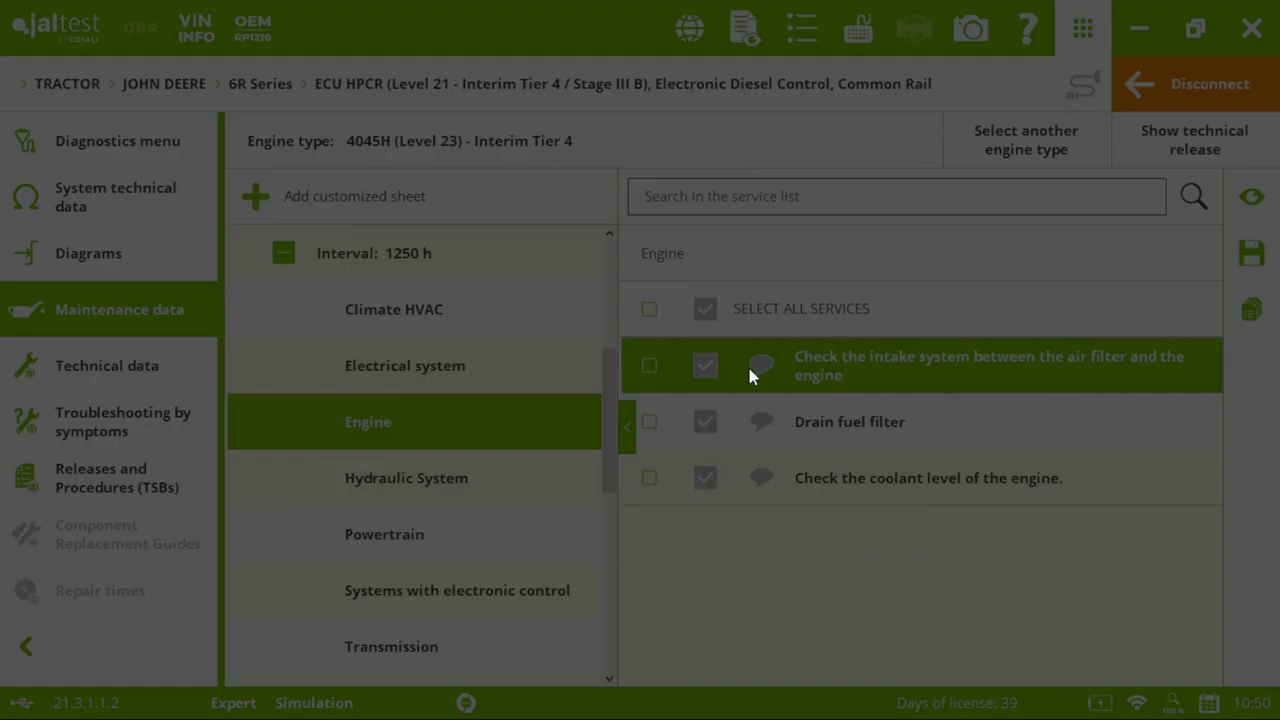
{"action": "left_click", "coordinate": [893, 191]}
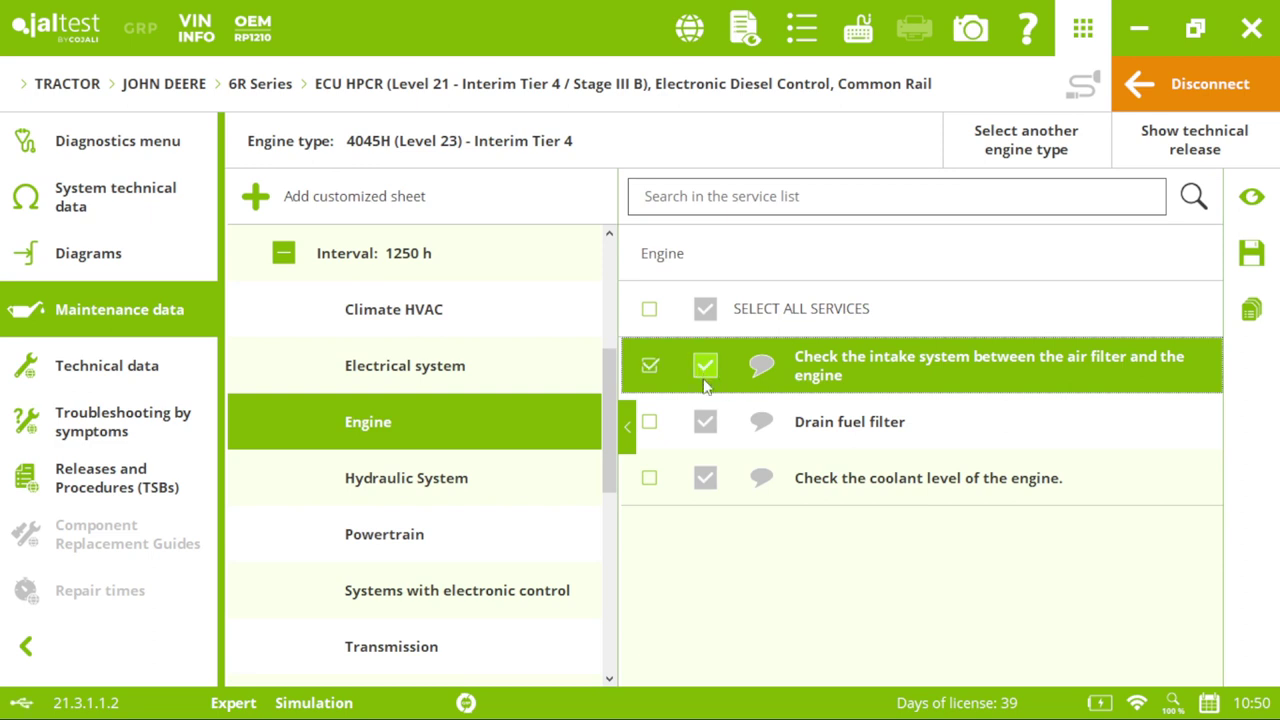
{"action": "left_click", "coordinate": [705, 421]}
{"action": "left_click", "coordinate": [705, 477]}
{"action": "left_click", "coordinate": [1251, 196]}
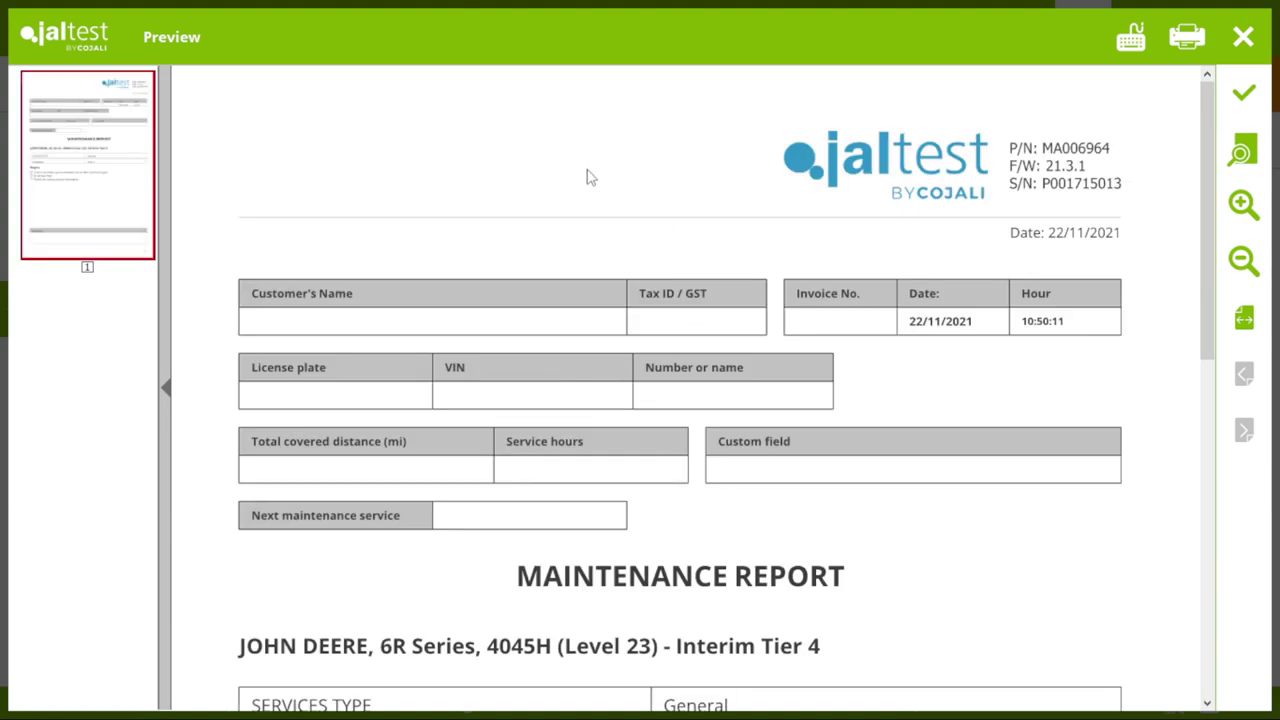
- Close the 4045H Maintenance Report preview with Escape
{"action": "mouse_move", "coordinate": [1200, 125]}
{"action": "left_mouse_down"}
{"action": "mouse_move", "coordinate": [1194, 343]}
{"action": "mouse_move", "coordinate": [1204, 118]}
{"action": "left_mouse_up"}
{"action": "key", "text": "Escape"}
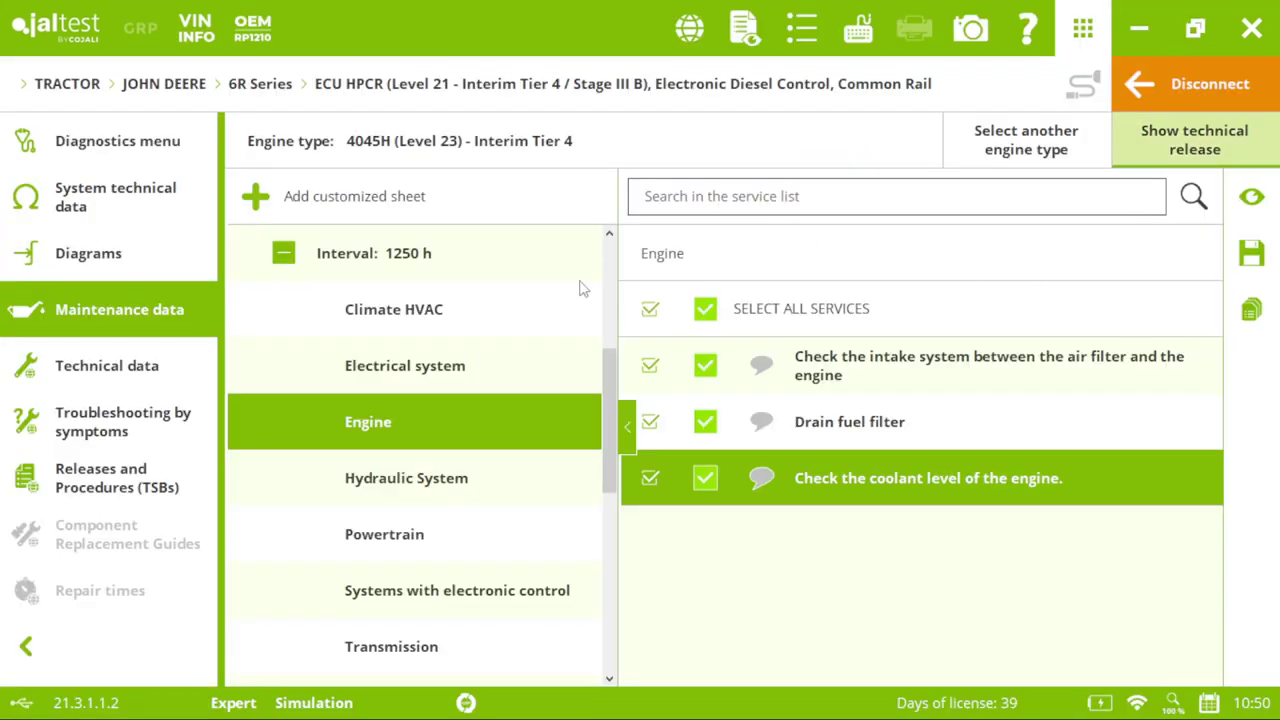
- Open the engine's technical data and view the distribution phasing and accessory belts diagrams
{"action": "left_click", "coordinate": [157, 374]}
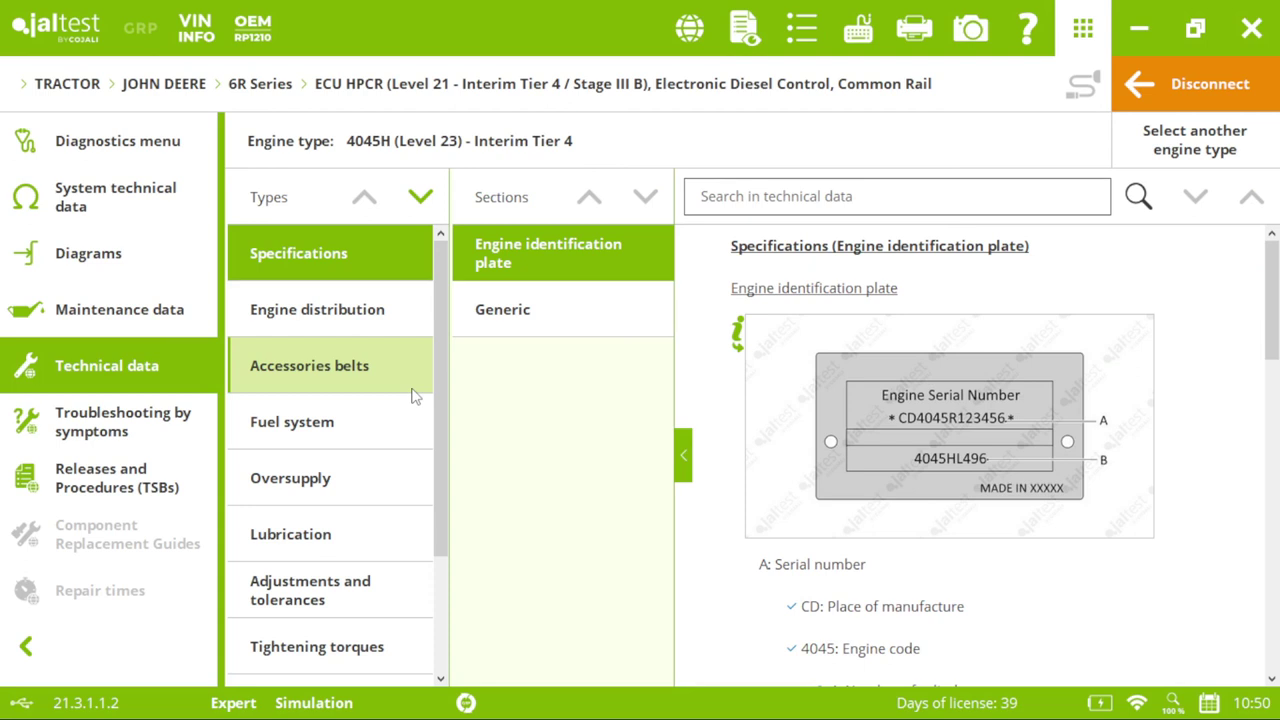
{"action": "left_click", "coordinate": [400, 312]}
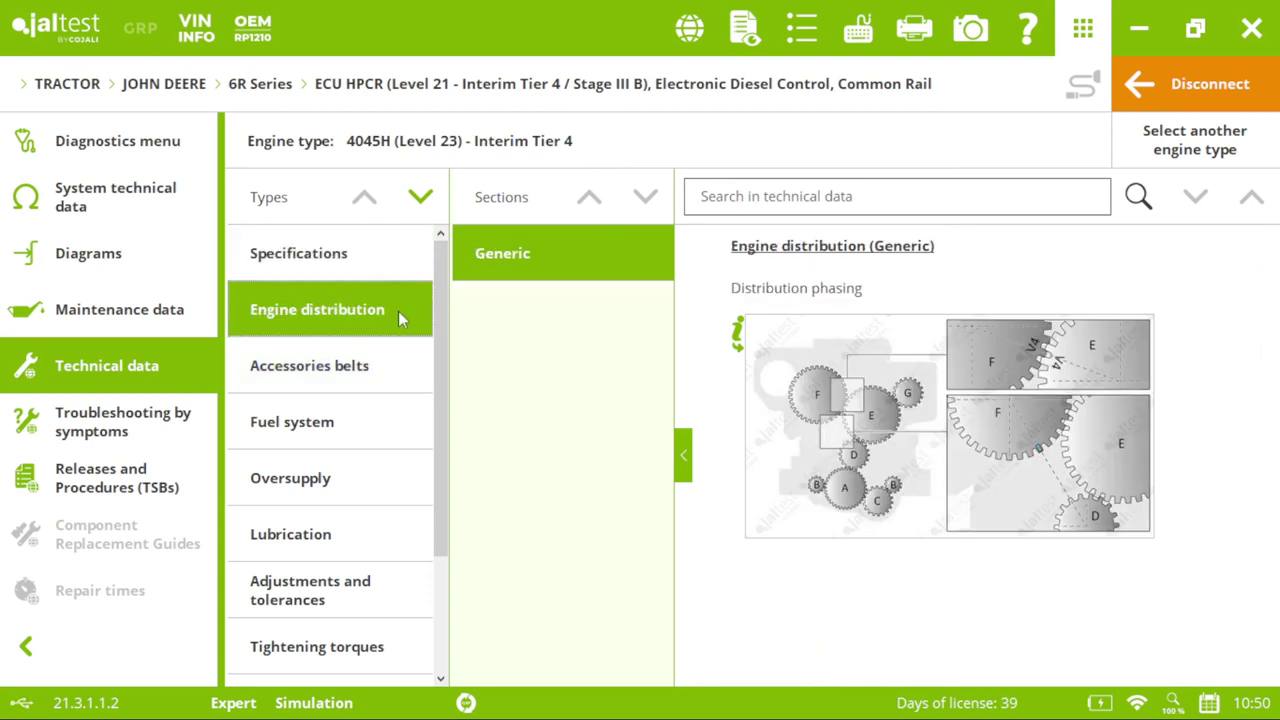
{"action": "left_click", "coordinate": [381, 353]}
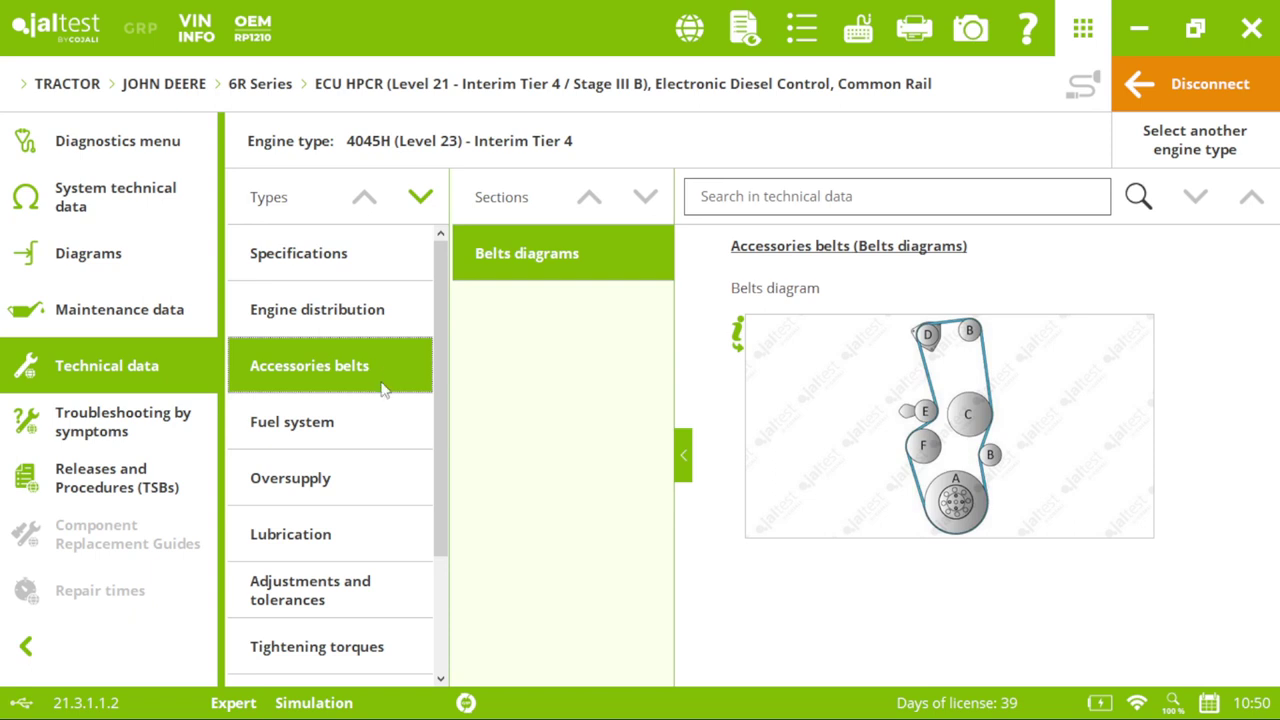
- Review crankshaft, cylinder head, flywheel, rocker arm and crankshaft pulley tightening torques
{"action": "left_click", "coordinate": [343, 647]}
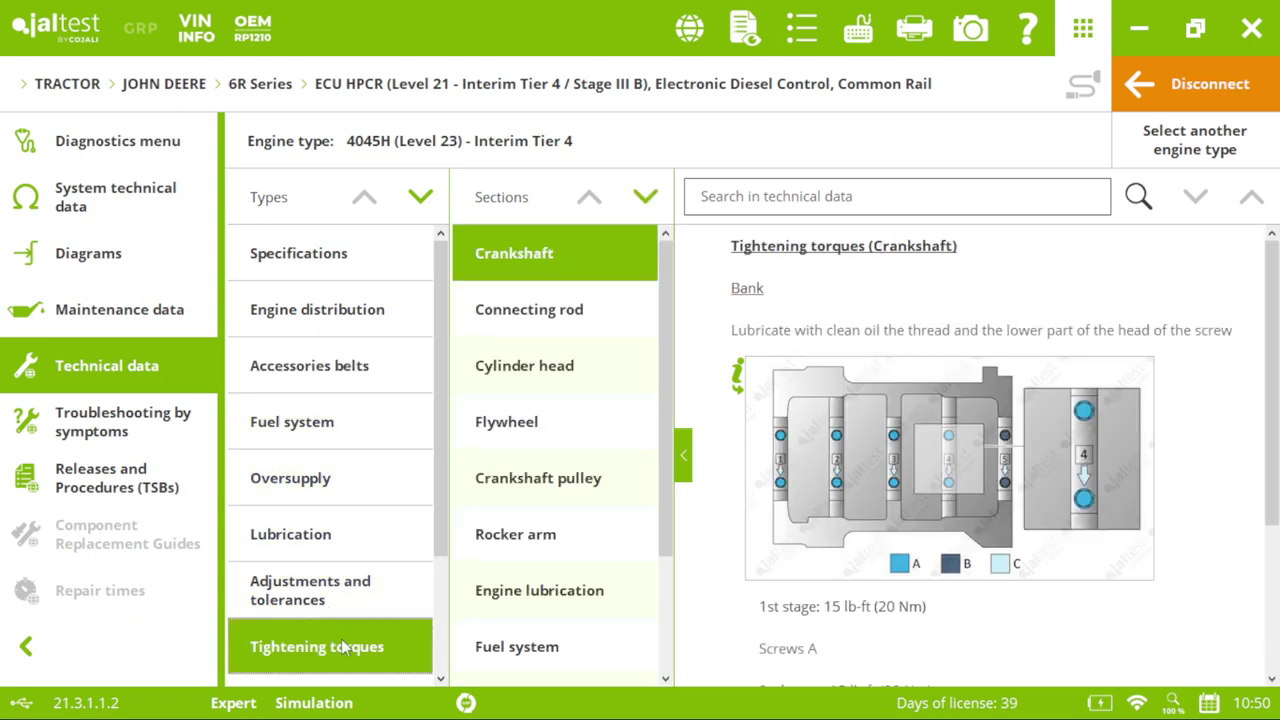
{"action": "left_click", "coordinate": [590, 364]}
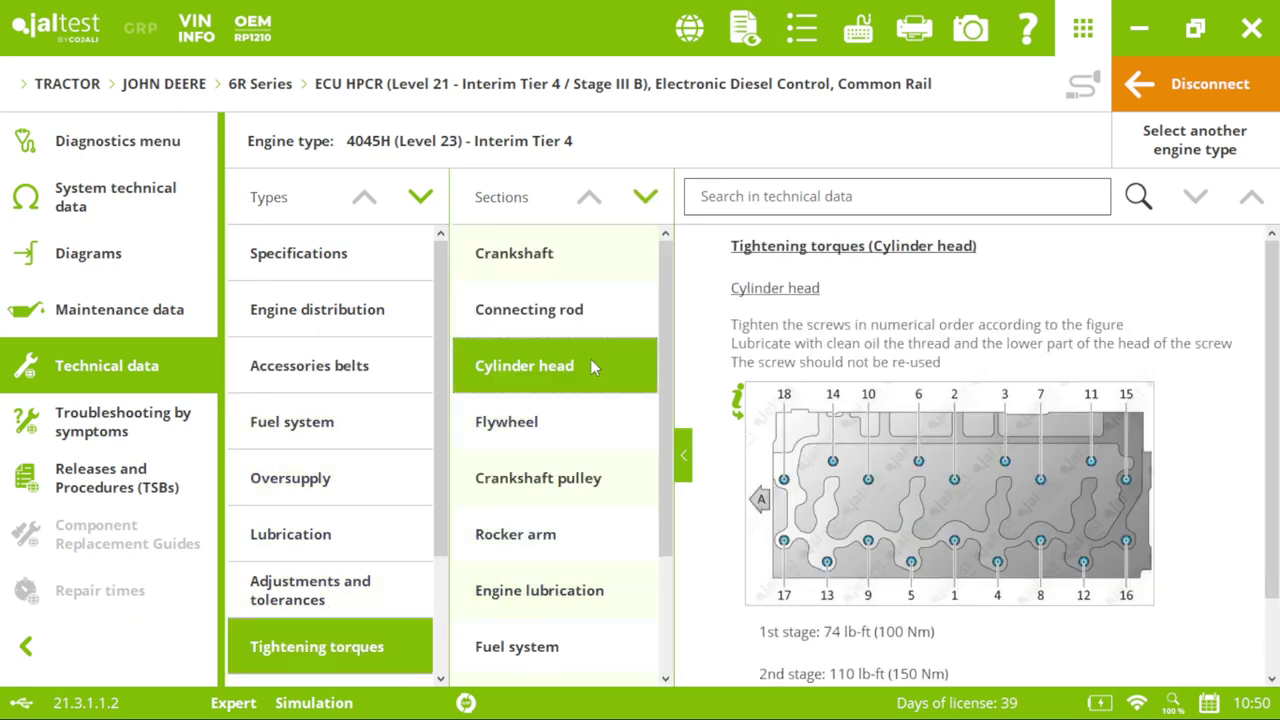
{"action": "left_click", "coordinate": [1043, 456]}
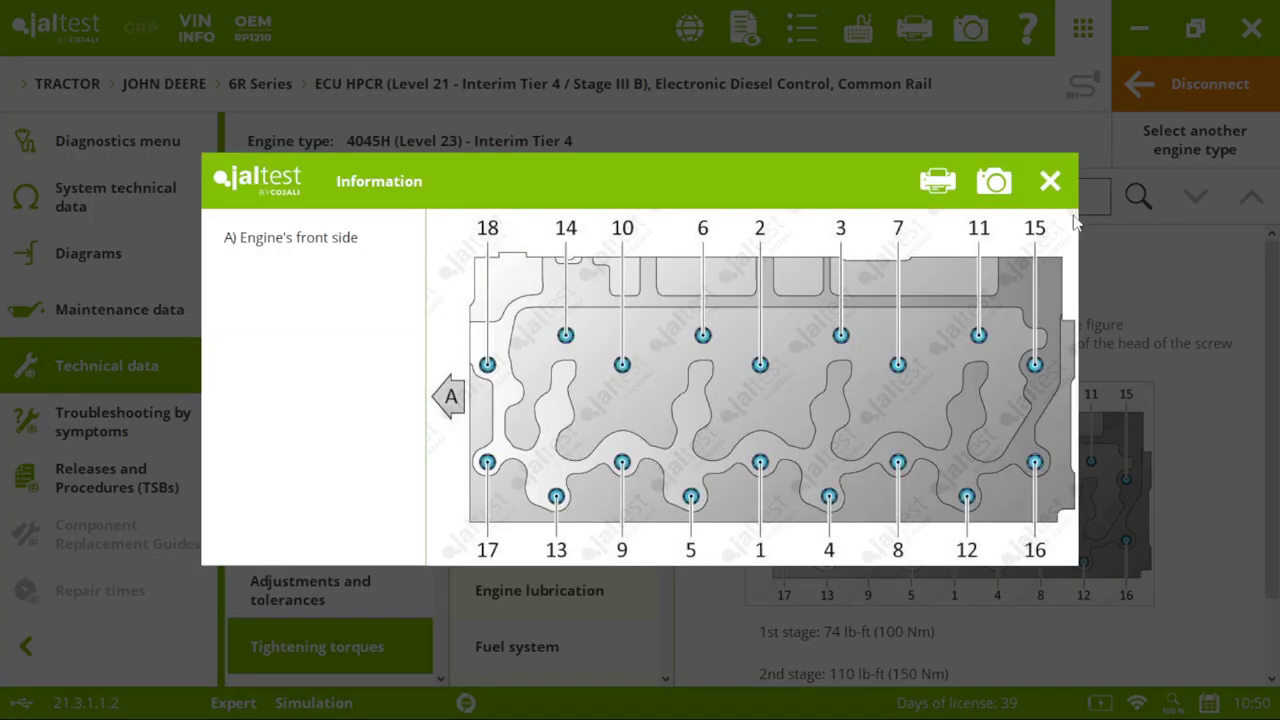
{"action": "left_click", "coordinate": [1050, 181]}
{"action": "scroll", "coordinate": [1275, 350], "scroll_direction": "down", "scroll_amount": 2}
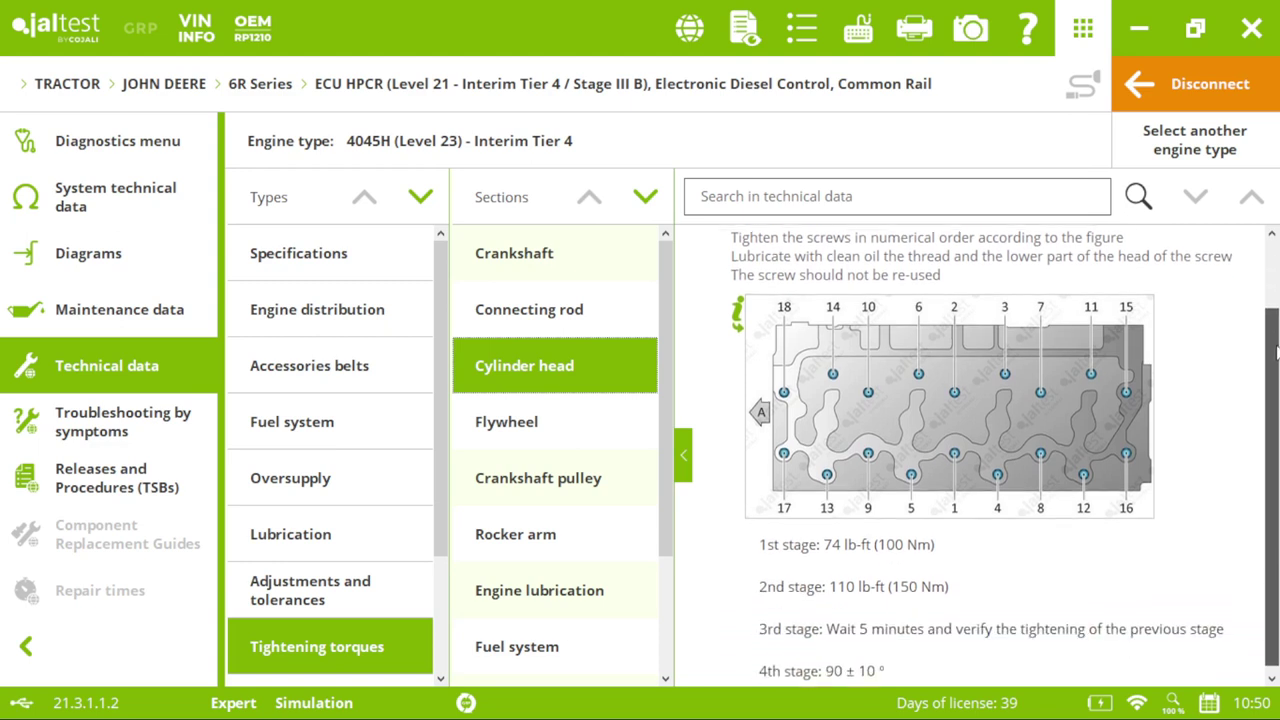
{"action": "left_click", "coordinate": [600, 446]}
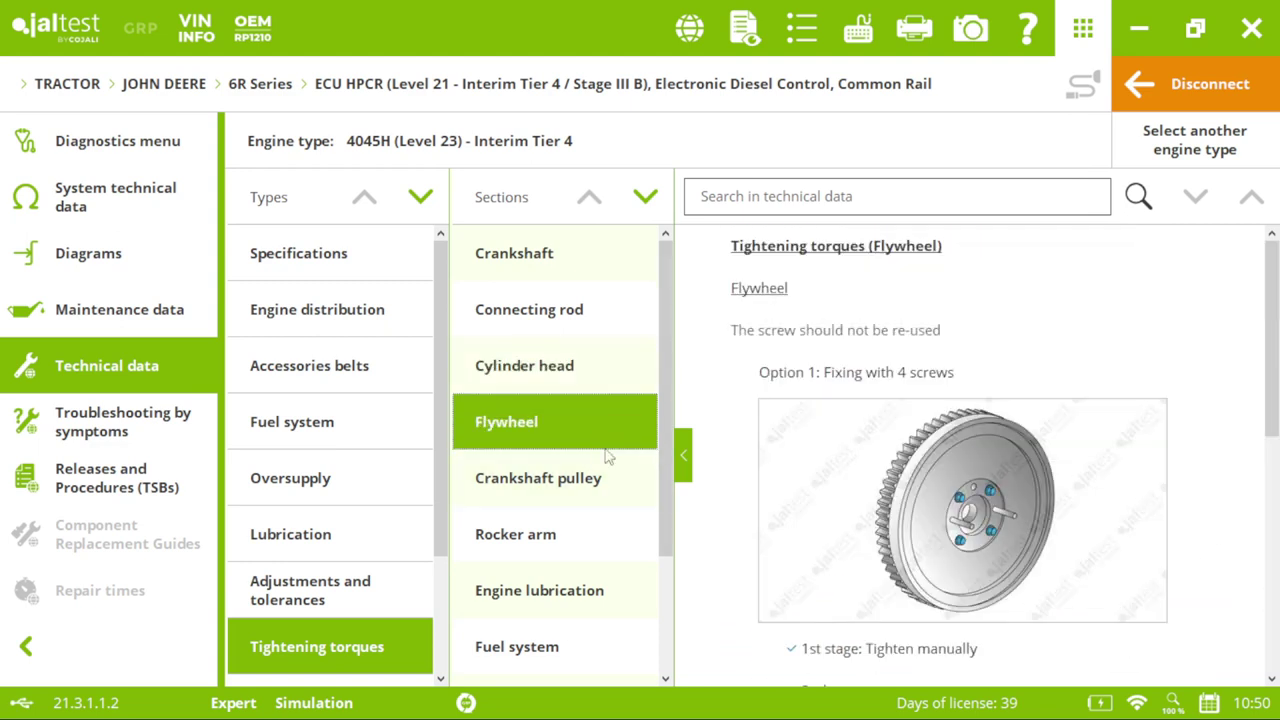
{"action": "left_click", "coordinate": [608, 512]}
{"action": "left_click", "coordinate": [603, 498]}
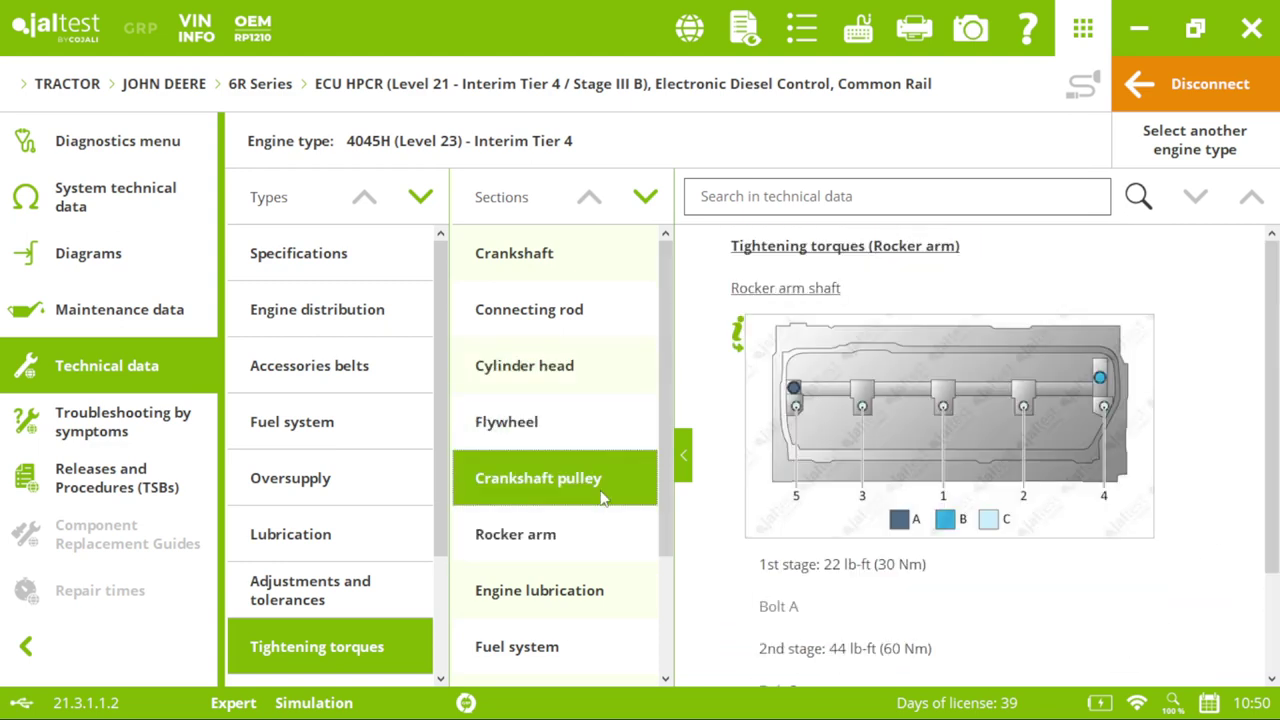
- Inspect the turbocharger and distribution gear diagrams, then open troubleshooting by symptoms
{"action": "left_click", "coordinate": [420, 478]}
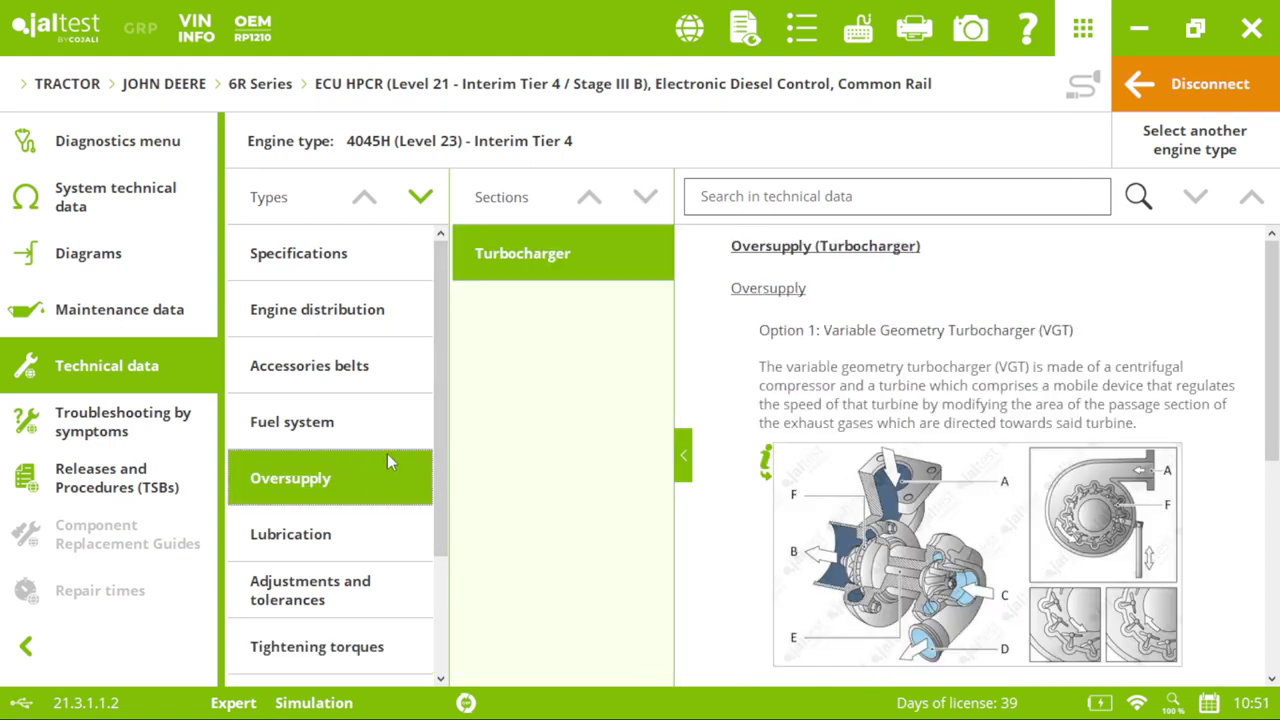
{"action": "left_click", "coordinate": [938, 530]}
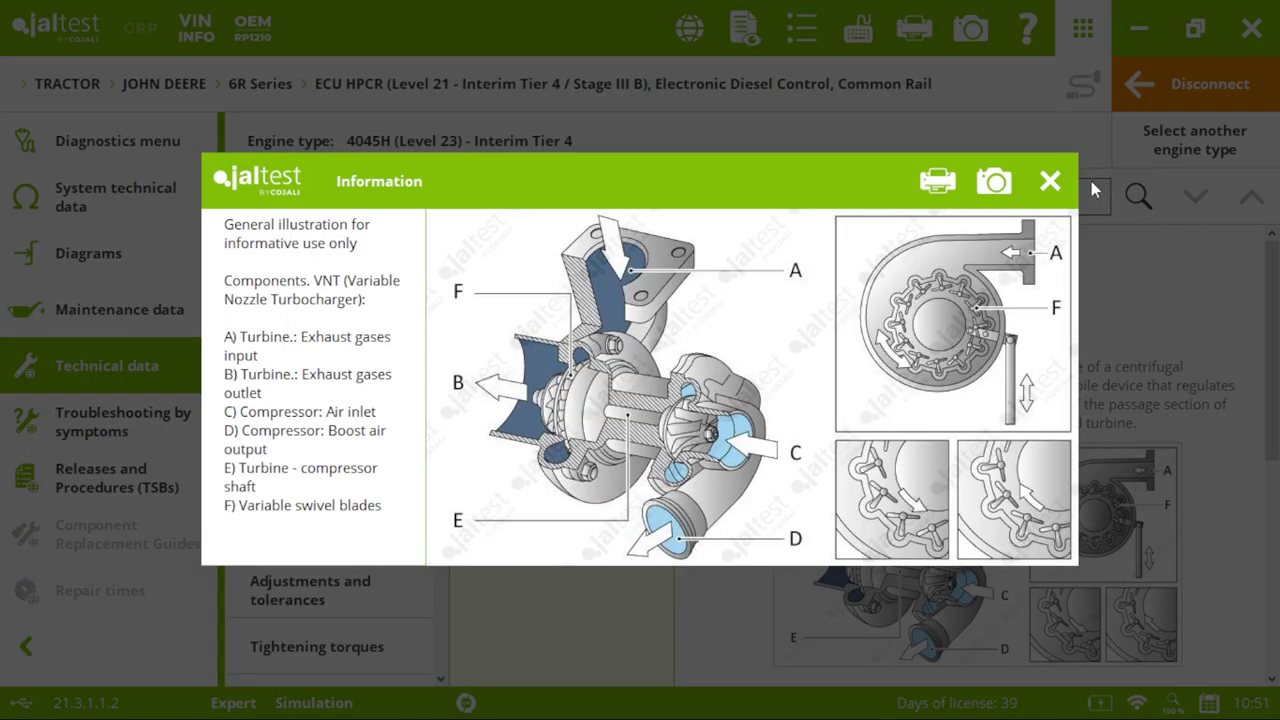
{"action": "left_click", "coordinate": [1050, 181]}
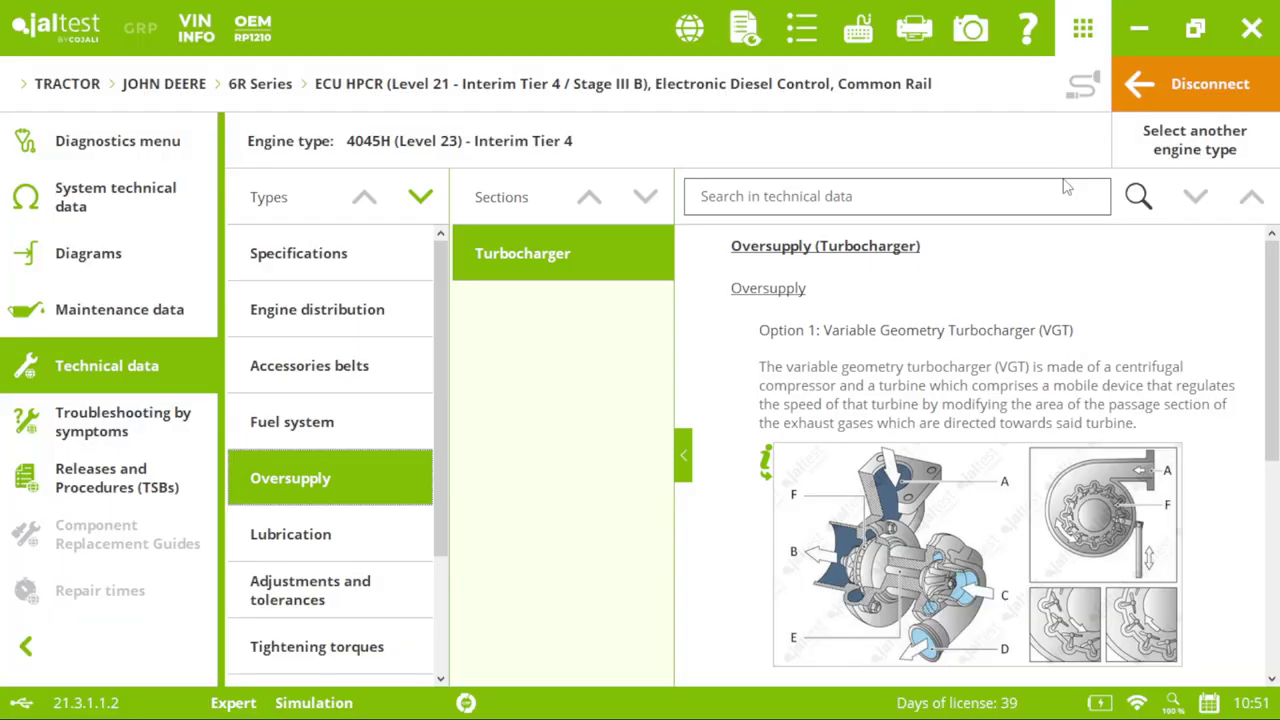
{"action": "left_click", "coordinate": [352, 313]}
{"action": "left_click", "coordinate": [1061, 406]}
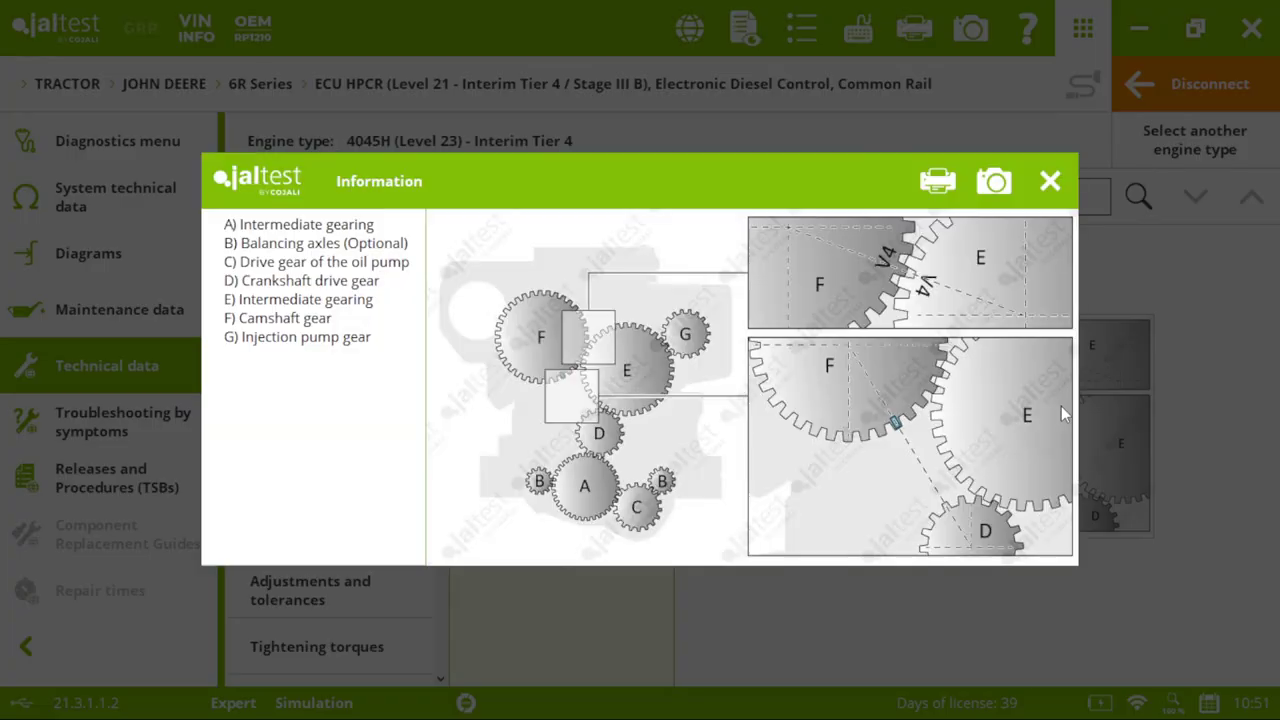
{"action": "left_click", "coordinate": [1050, 181]}
{"action": "left_click", "coordinate": [148, 416]}
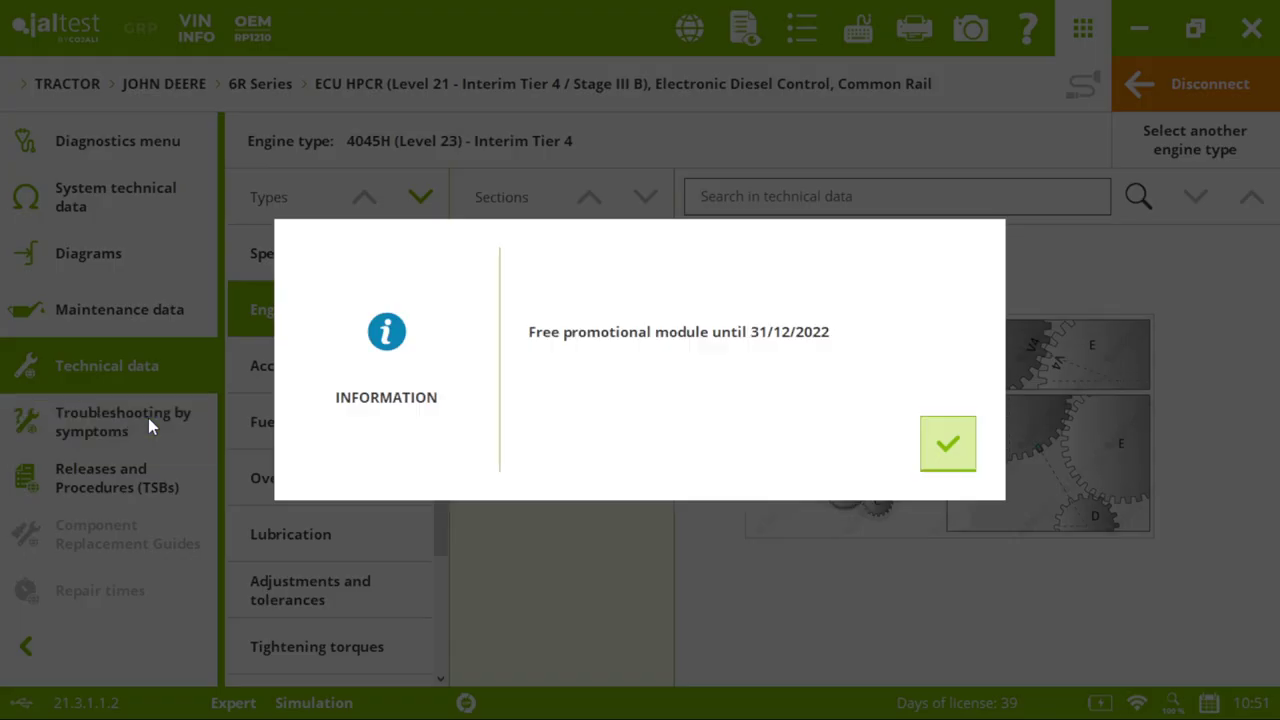
- Dismiss the promotional module notice and open the Loss of engine power troubleshooting guide
{"action": "left_click", "coordinate": [948, 445]}
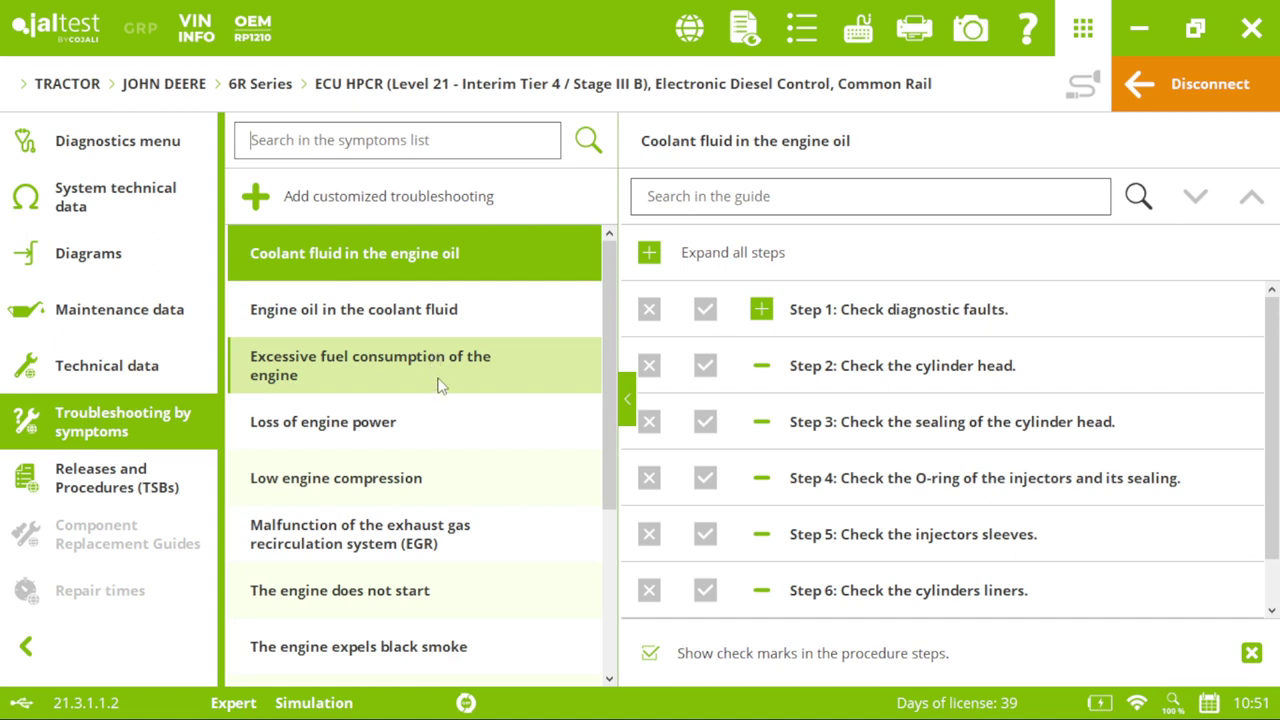
{"action": "left_click", "coordinate": [506, 427]}
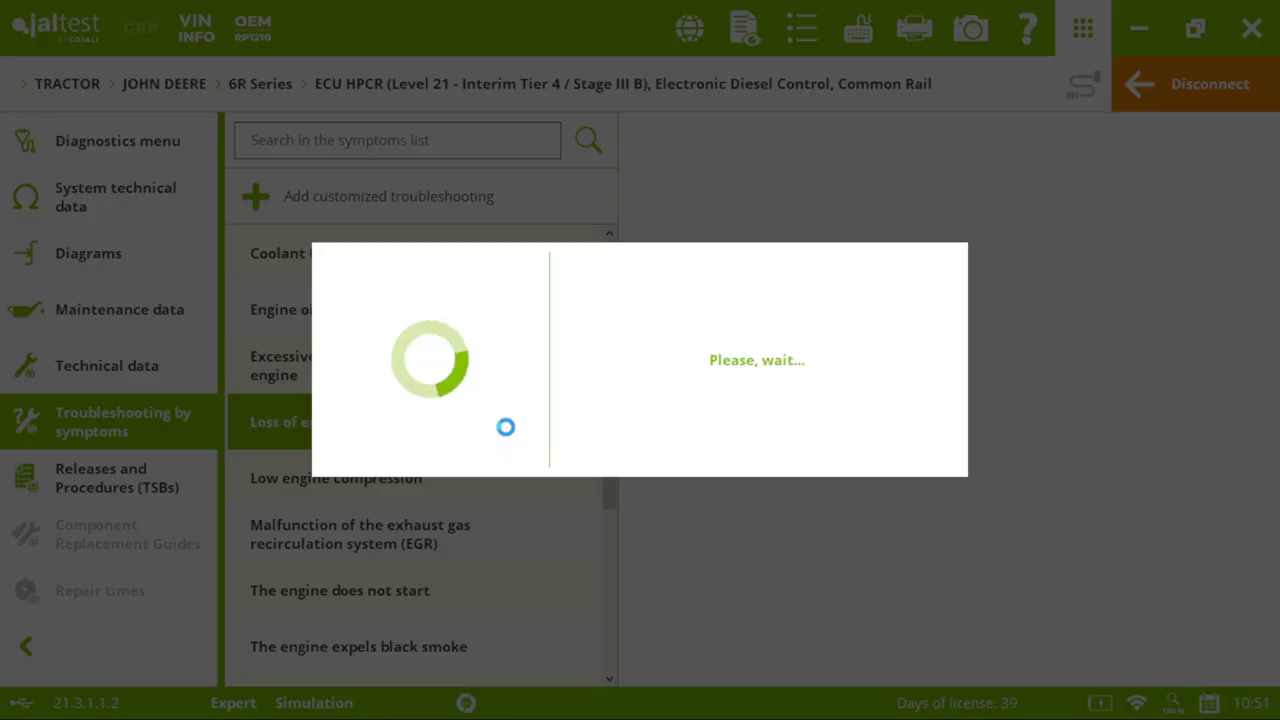
{"action": "scroll", "coordinate": [1260, 390], "scroll_direction": "down", "scroll_amount": 4}
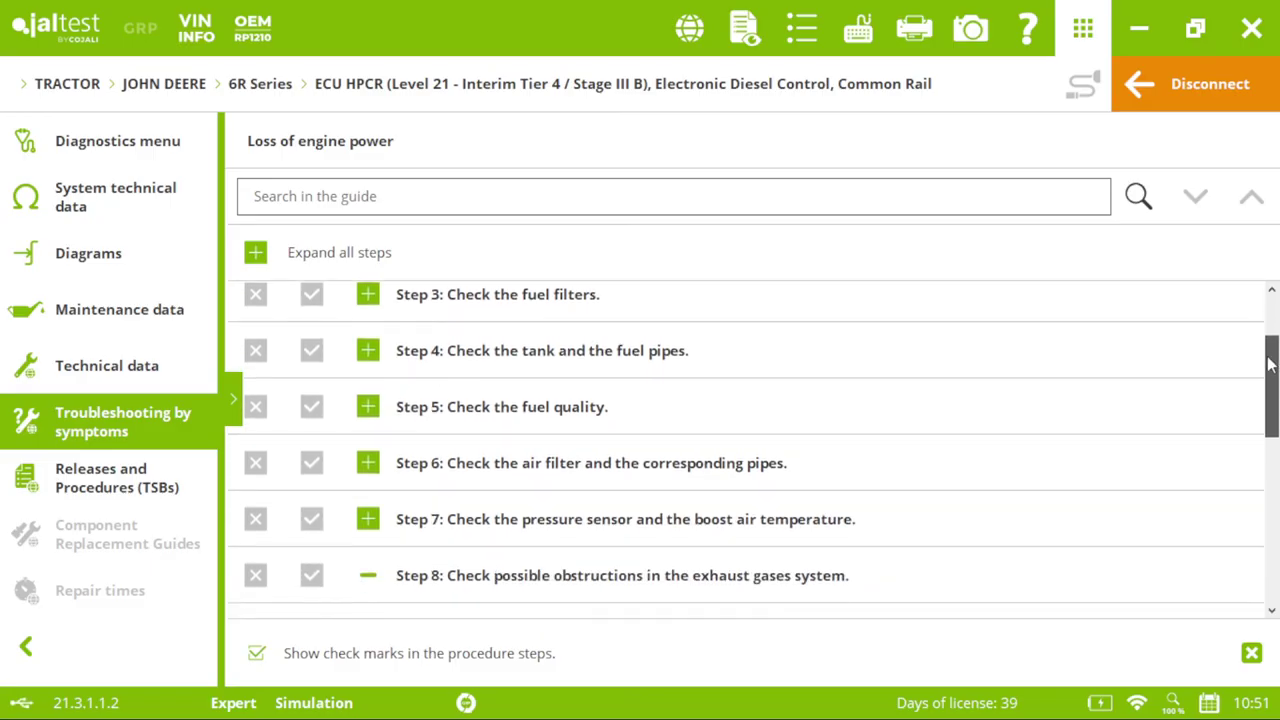
{"action": "left_click_drag", "start_coordinate": [1260, 390], "coordinate": [1100, 333]}
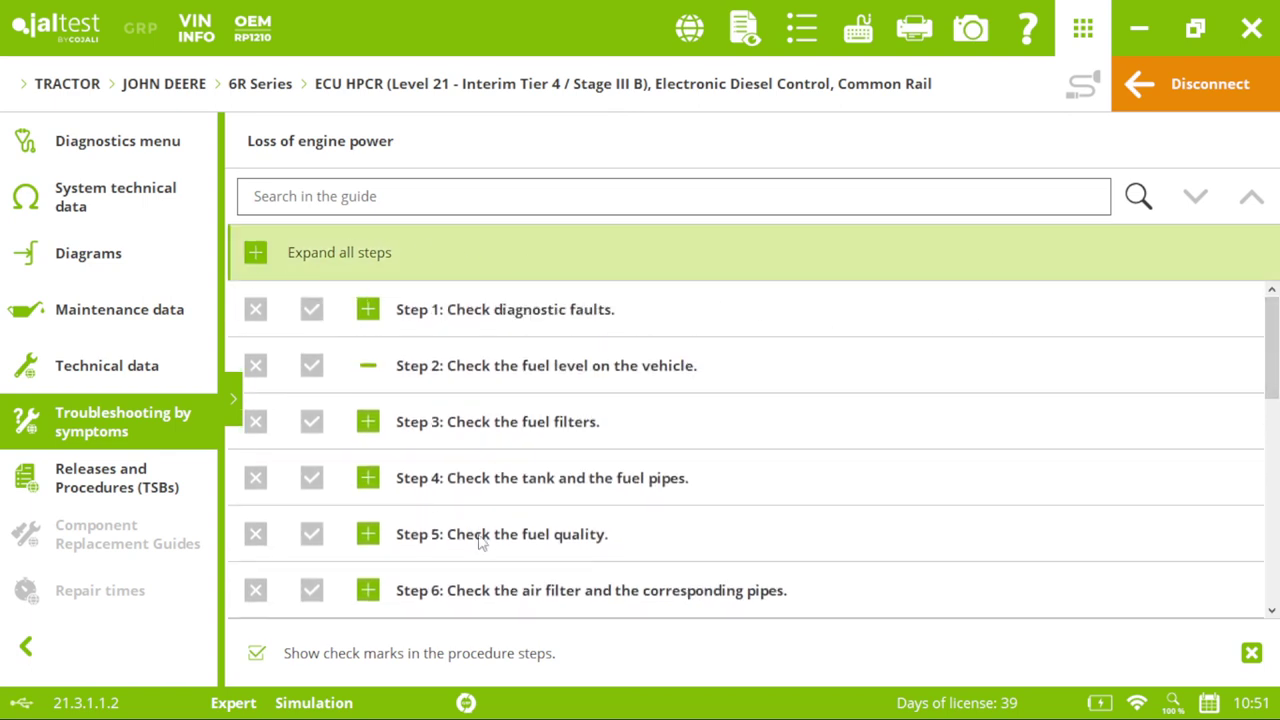
- Check Steps 1 and 2, expand Step 3, and open Releases and Procedures (TSBs)
{"action": "left_click", "coordinate": [311, 309]}
{"action": "left_click", "coordinate": [311, 365]}
{"action": "left_click", "coordinate": [368, 309]}
{"action": "left_click", "coordinate": [368, 310]}
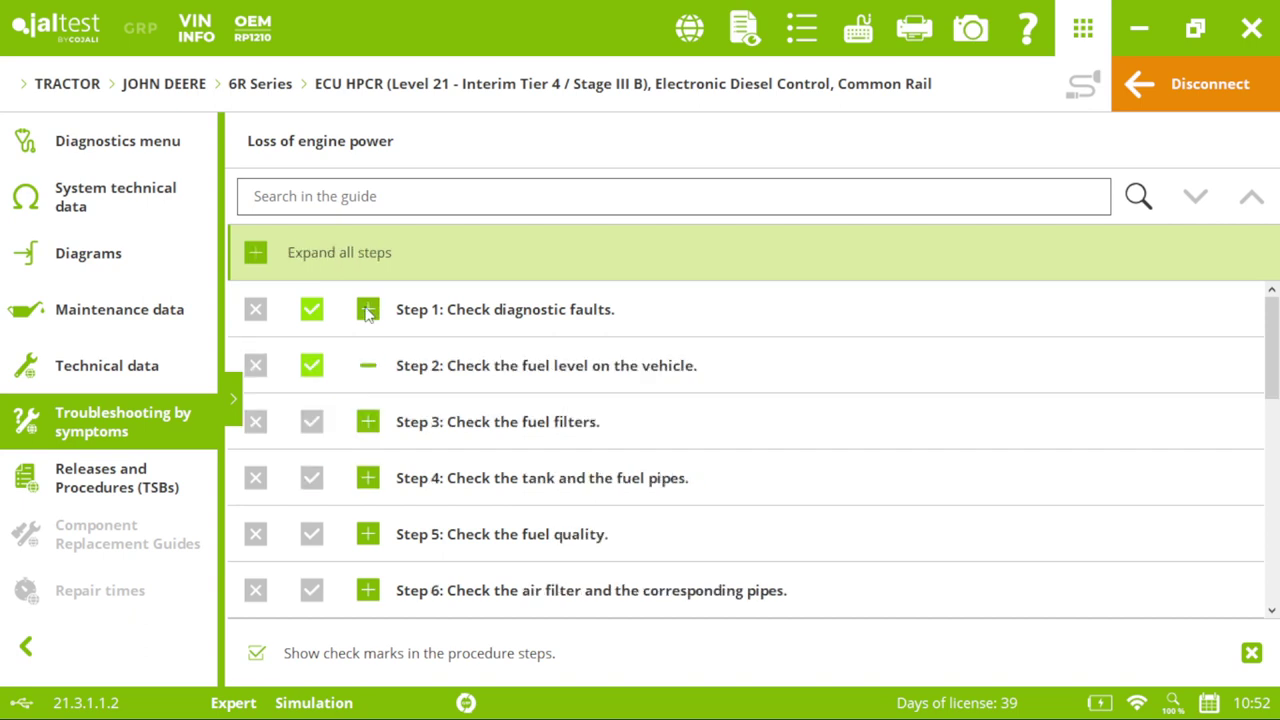
{"action": "left_click", "coordinate": [367, 421]}
{"action": "scroll", "coordinate": [1000, 440], "scroll_direction": "down", "scroll_amount": 5}
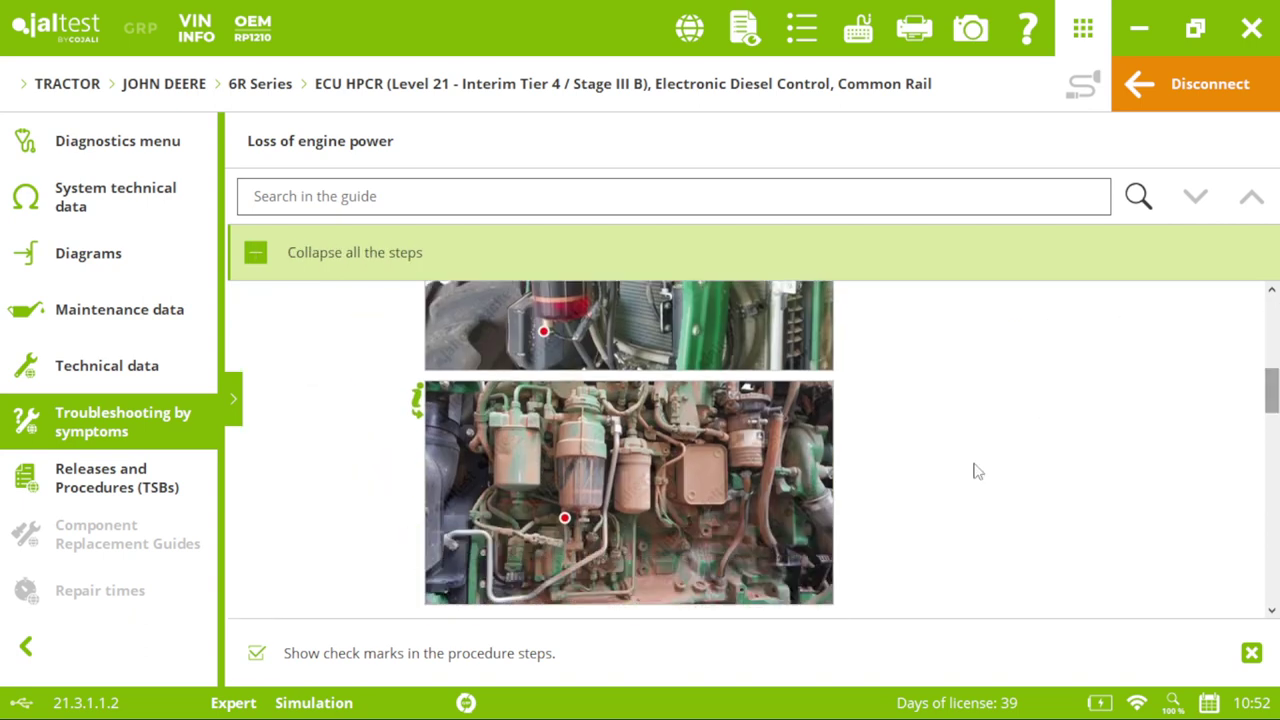
{"action": "left_click", "coordinate": [148, 478]}
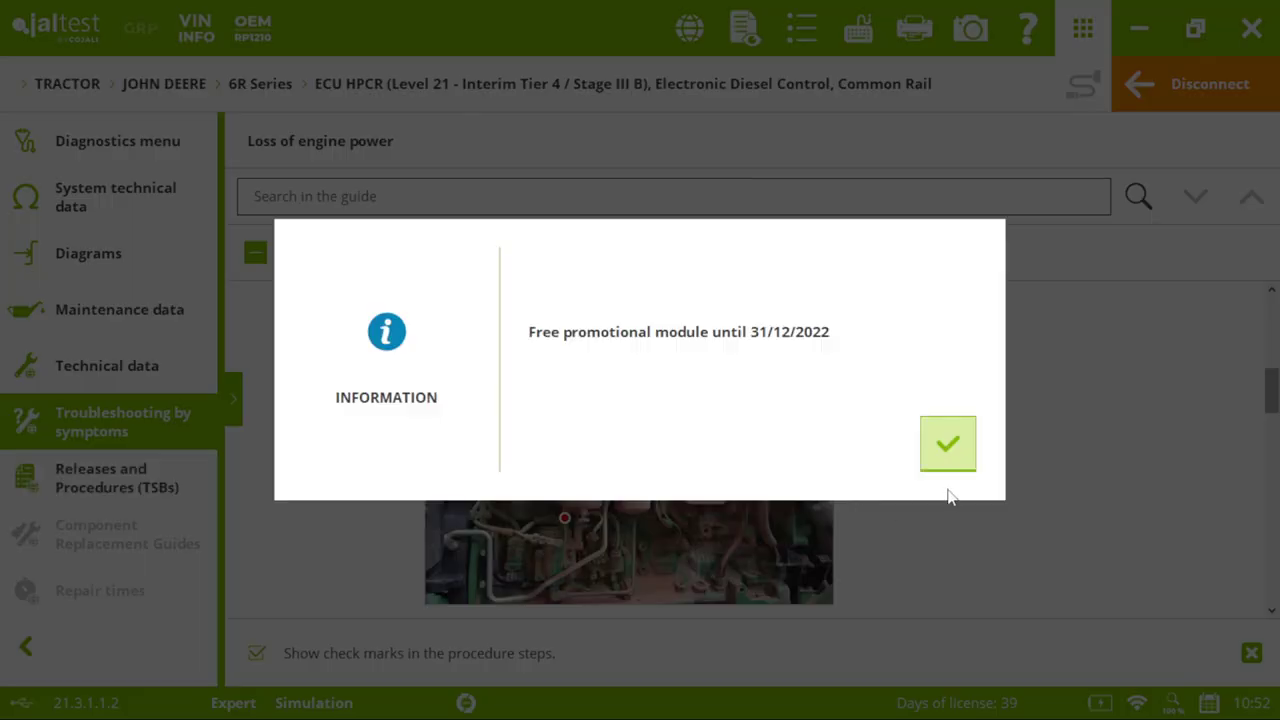
- View the Power limitation technical release, then disconnect from the engine ECU
{"action": "left_click", "coordinate": [947, 460]}
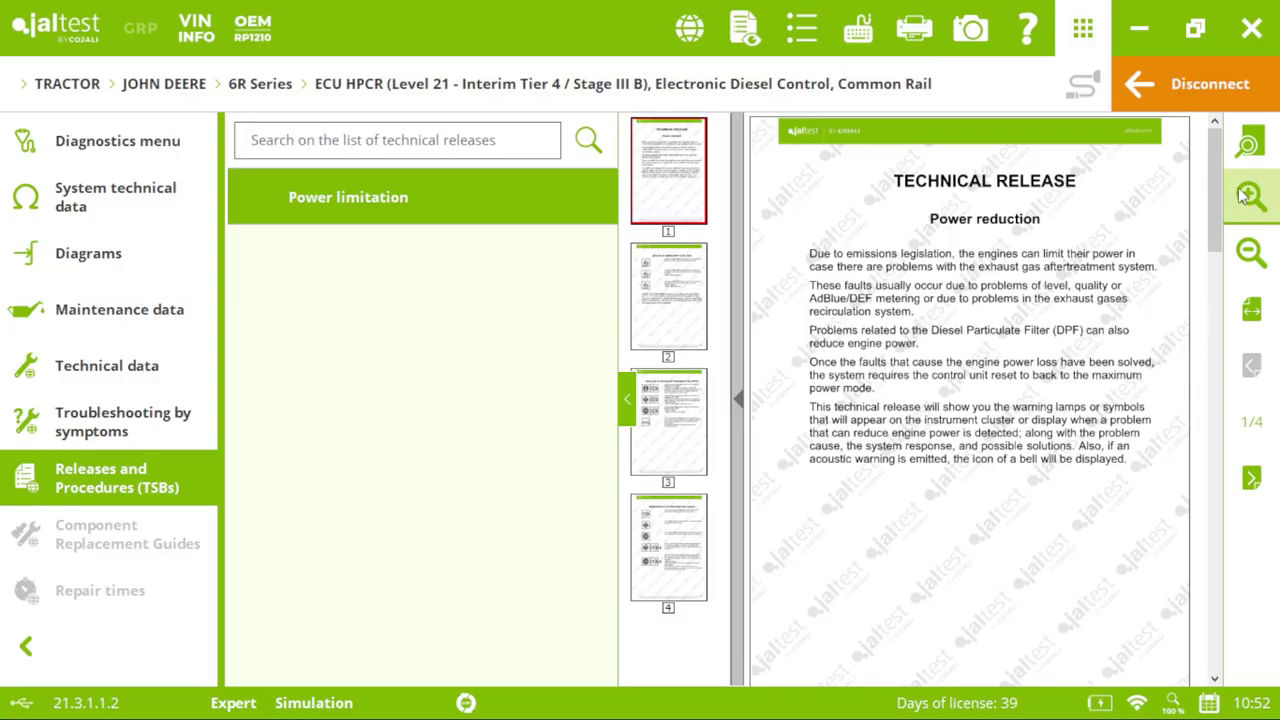
{"action": "left_click", "coordinate": [1190, 84]}
{"action": "left_click", "coordinate": [808, 444]}
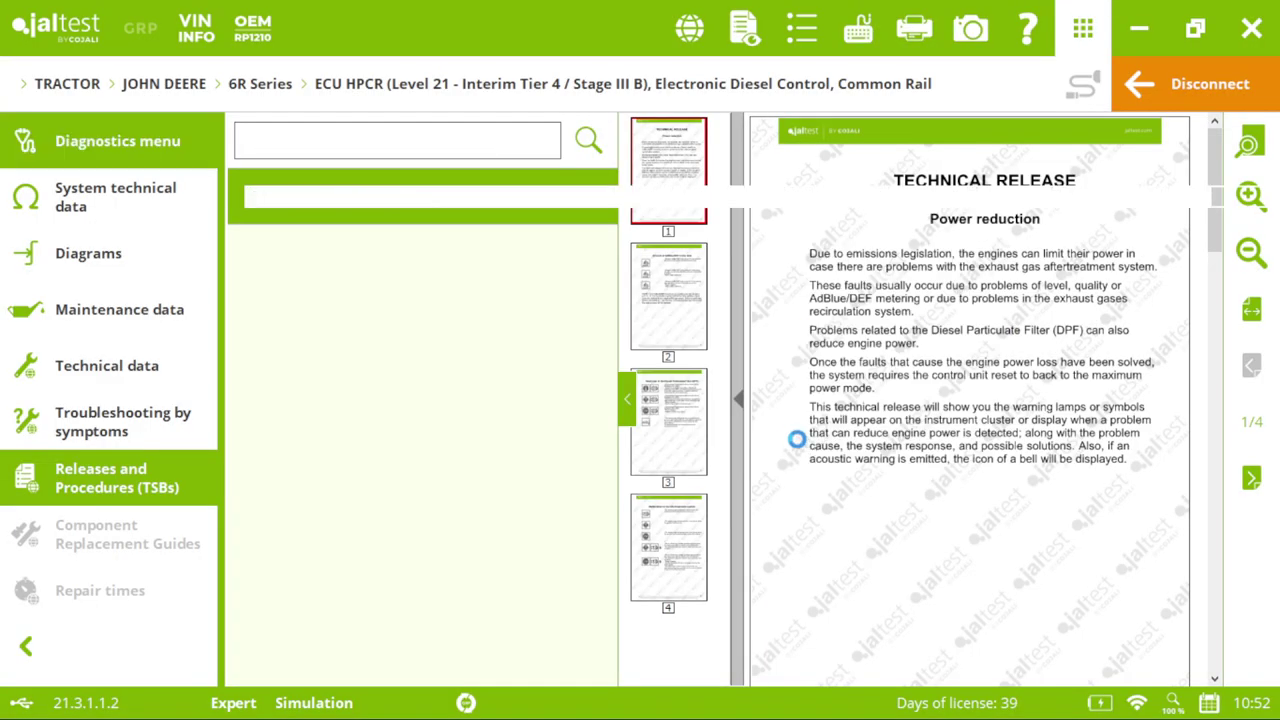
- Switch from the All Systems Scan to Main Systems Scan, clearing the detected systems
{"action": "left_click", "coordinate": [365, 311]}
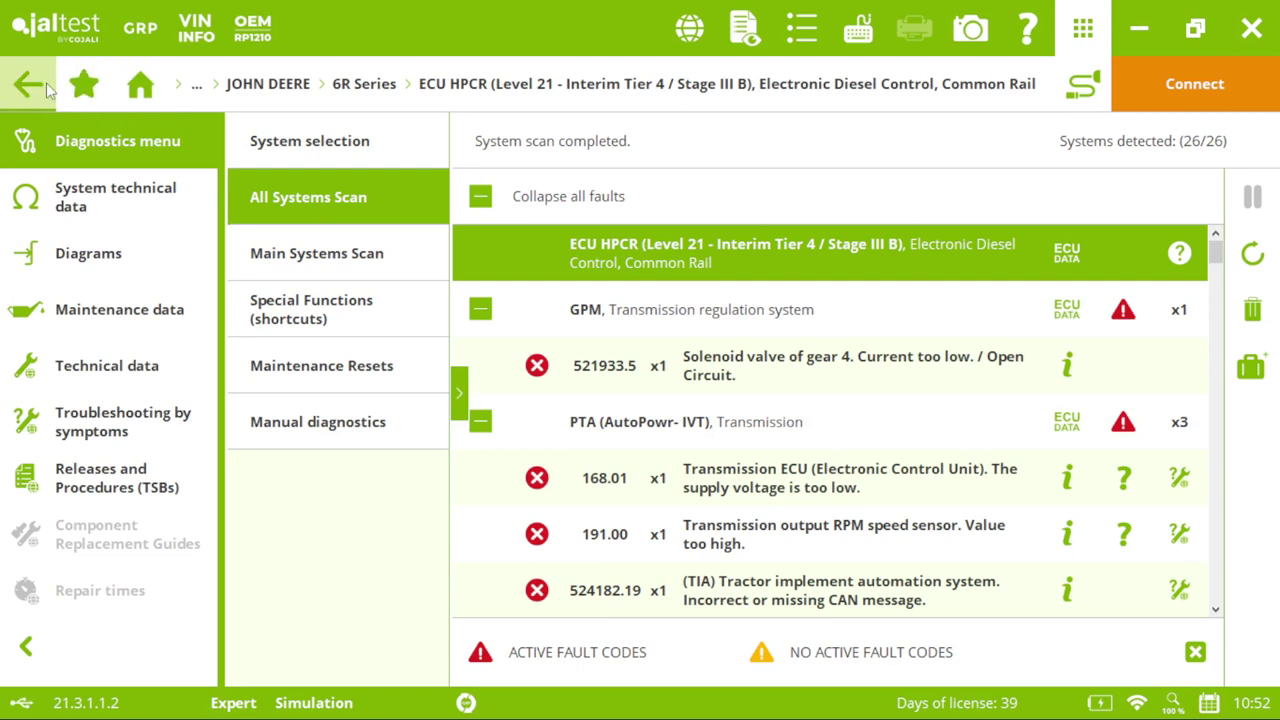
{"action": "left_click", "coordinate": [372, 256]}
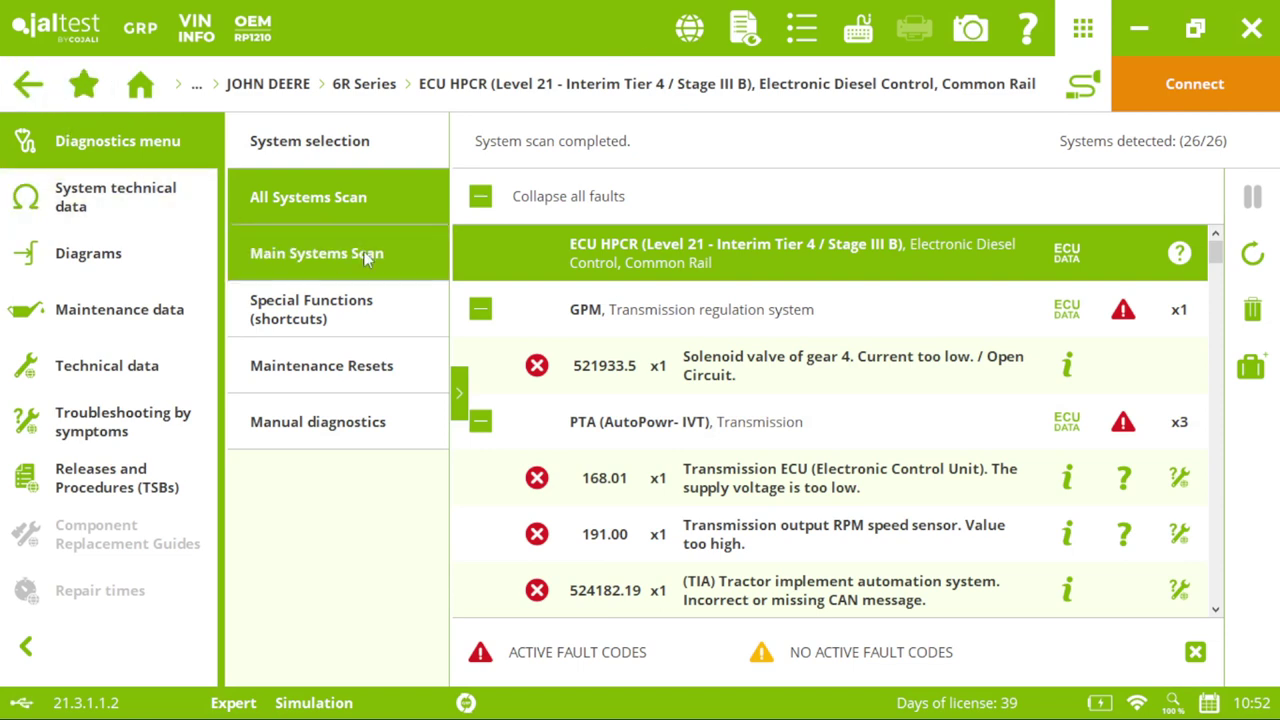
{"action": "left_click", "coordinate": [795, 432]}
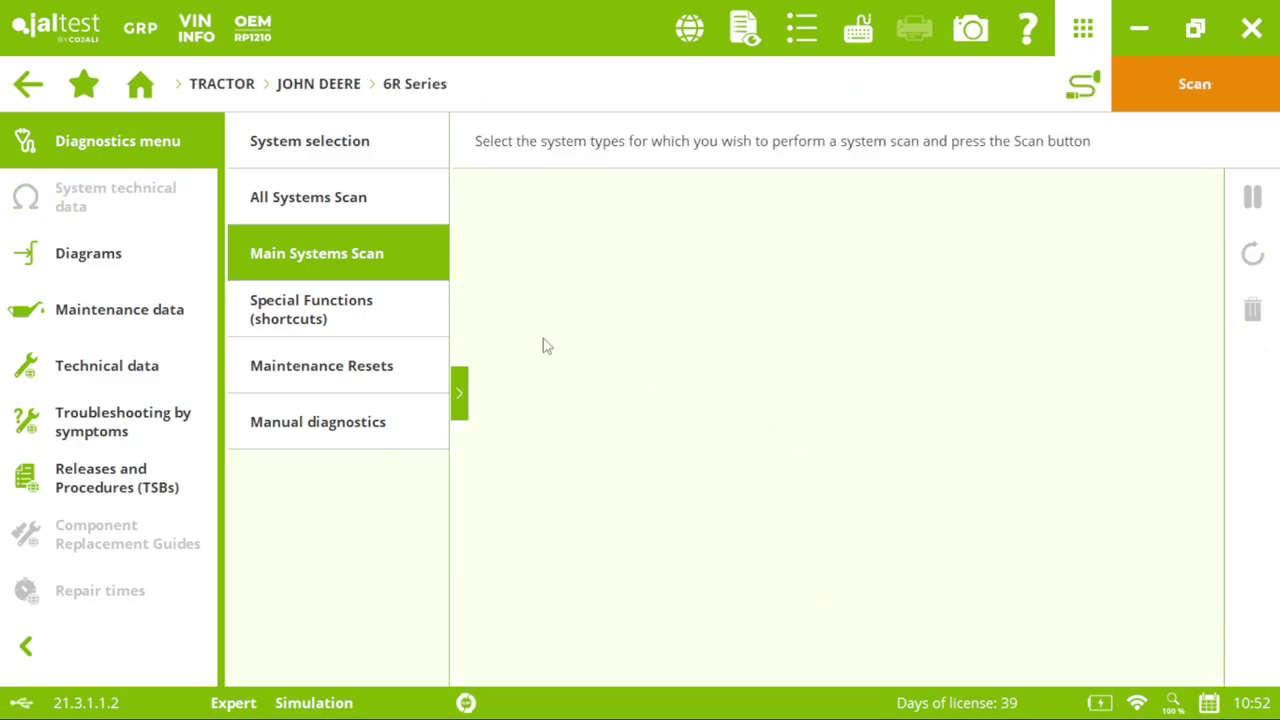
- Browse Special Functions and Maintenance Resets, then bring up the 6R Series Manual diagnostics list
{"action": "left_click", "coordinate": [365, 317]}
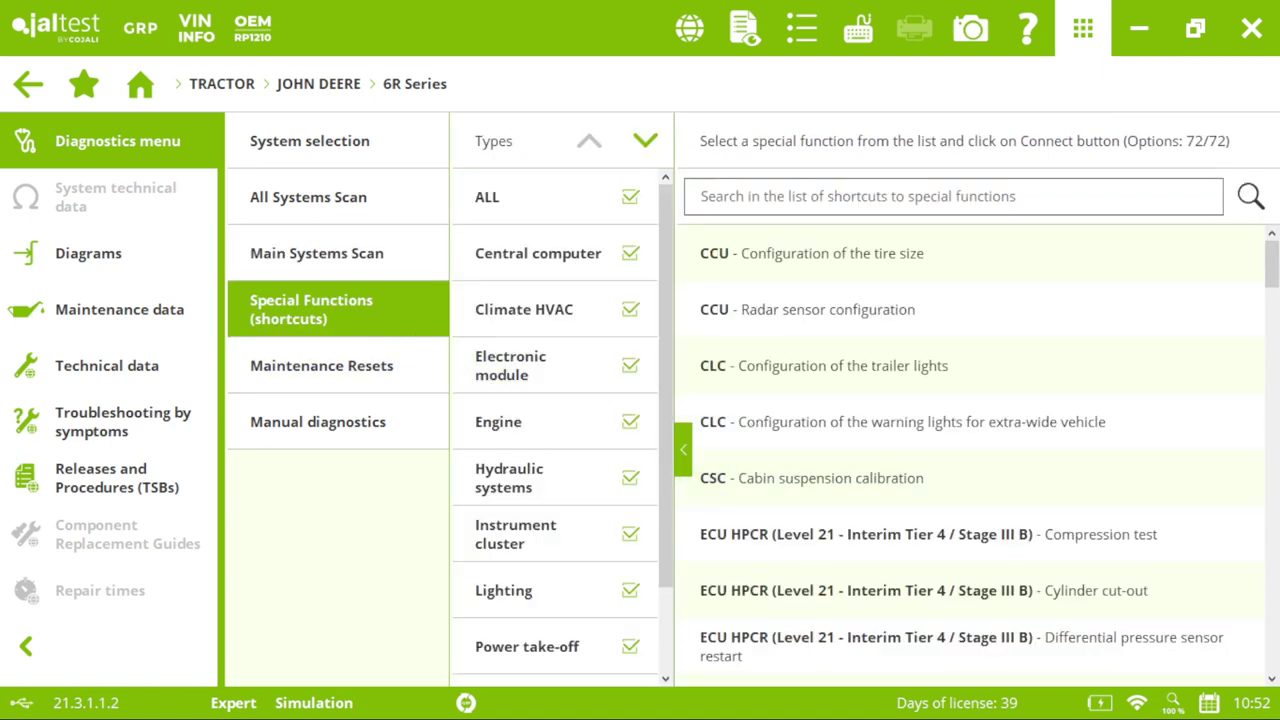
{"action": "scroll", "coordinate": [1248, 422], "scroll_direction": "down", "scroll_amount": 10}
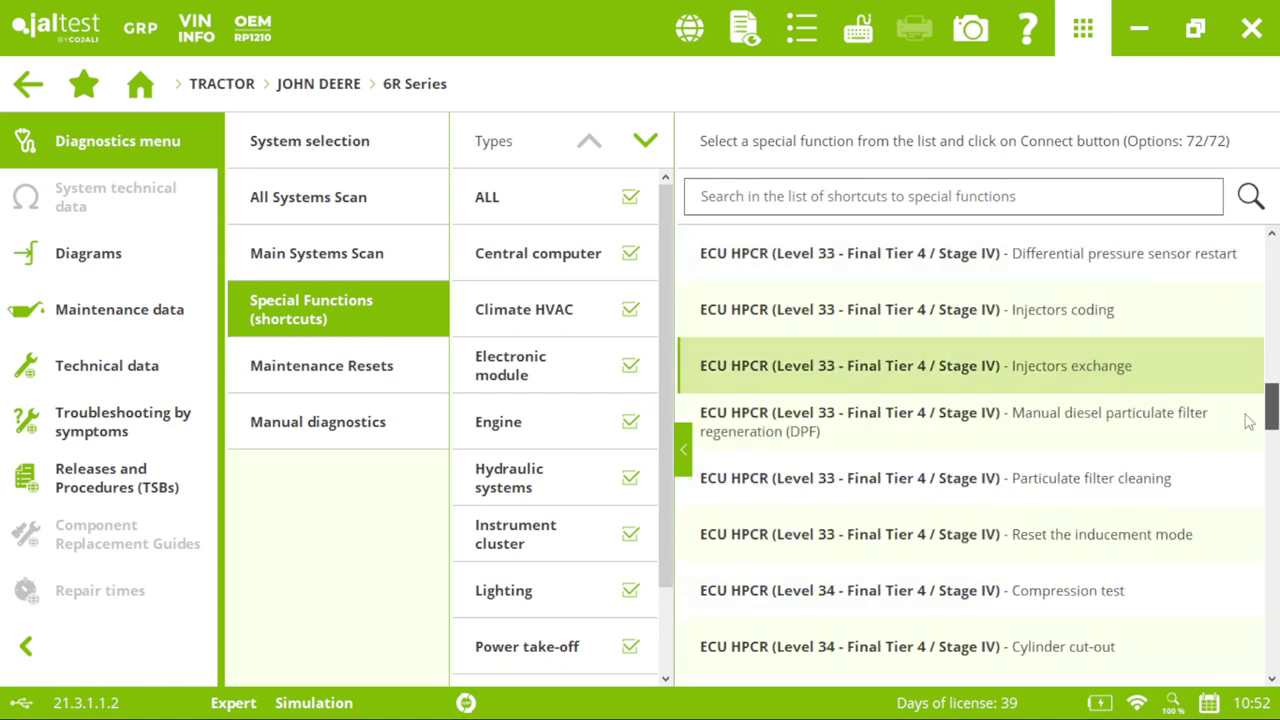
{"action": "scroll", "coordinate": [1248, 422], "scroll_direction": "down", "scroll_amount": 5}
{"action": "scroll", "coordinate": [1264, 440], "scroll_direction": "down", "scroll_amount": 6}
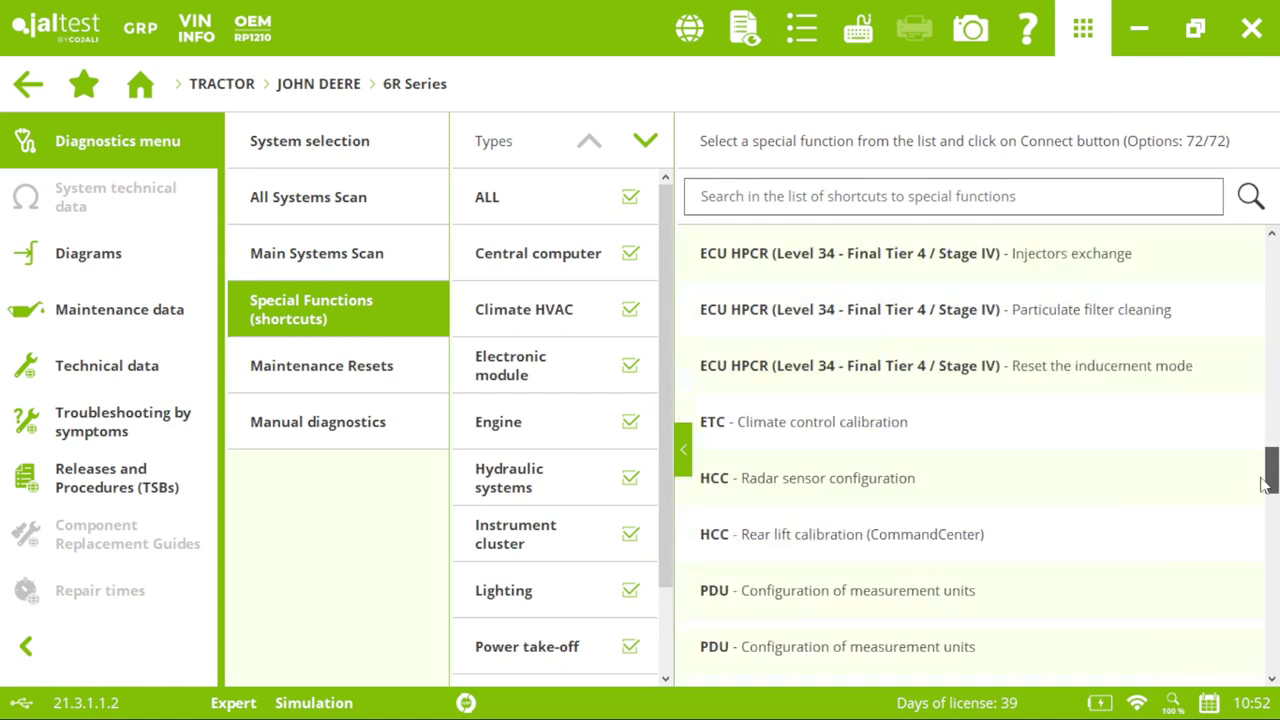
{"action": "scroll", "coordinate": [1262, 484], "scroll_direction": "down", "scroll_amount": 5}
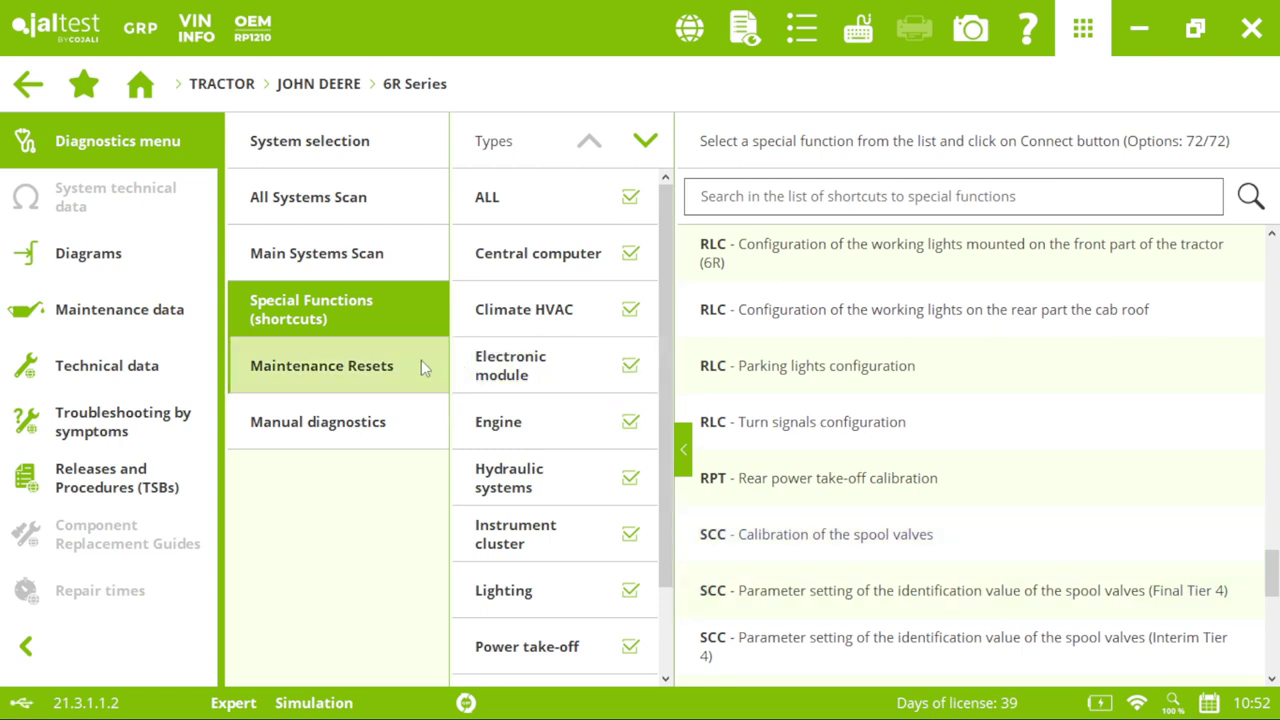
{"action": "left_click", "coordinate": [334, 371]}
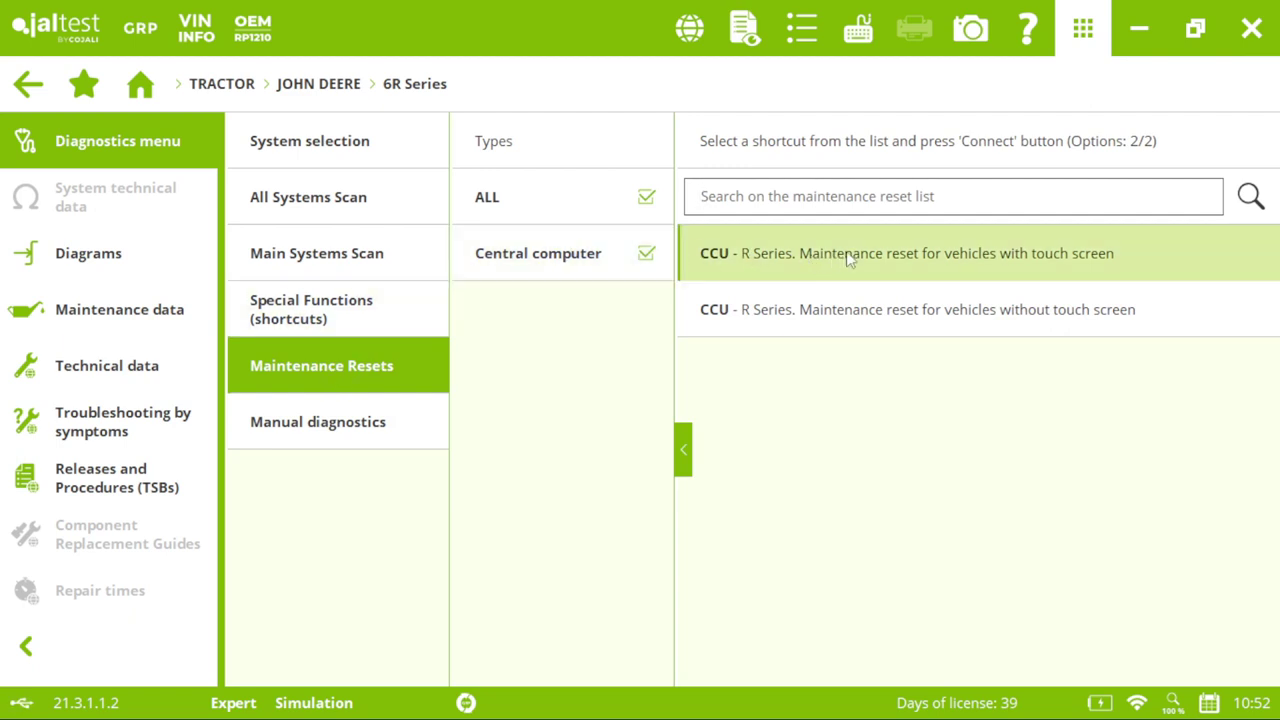
{"action": "left_click", "coordinate": [735, 315]}
{"action": "left_click", "coordinate": [371, 443]}
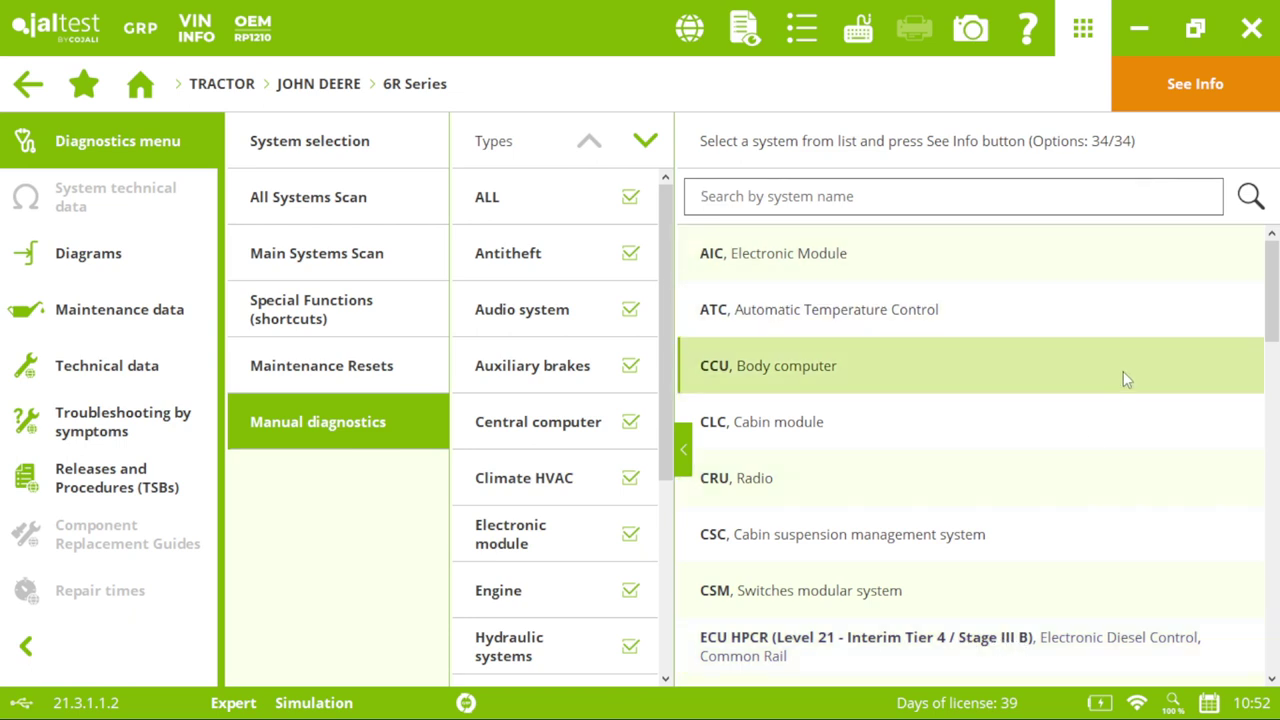
- Look up fault code 100.01 and open its troubleshooting under the Level 21 ECU
{"action": "left_click", "coordinate": [1180, 94]}
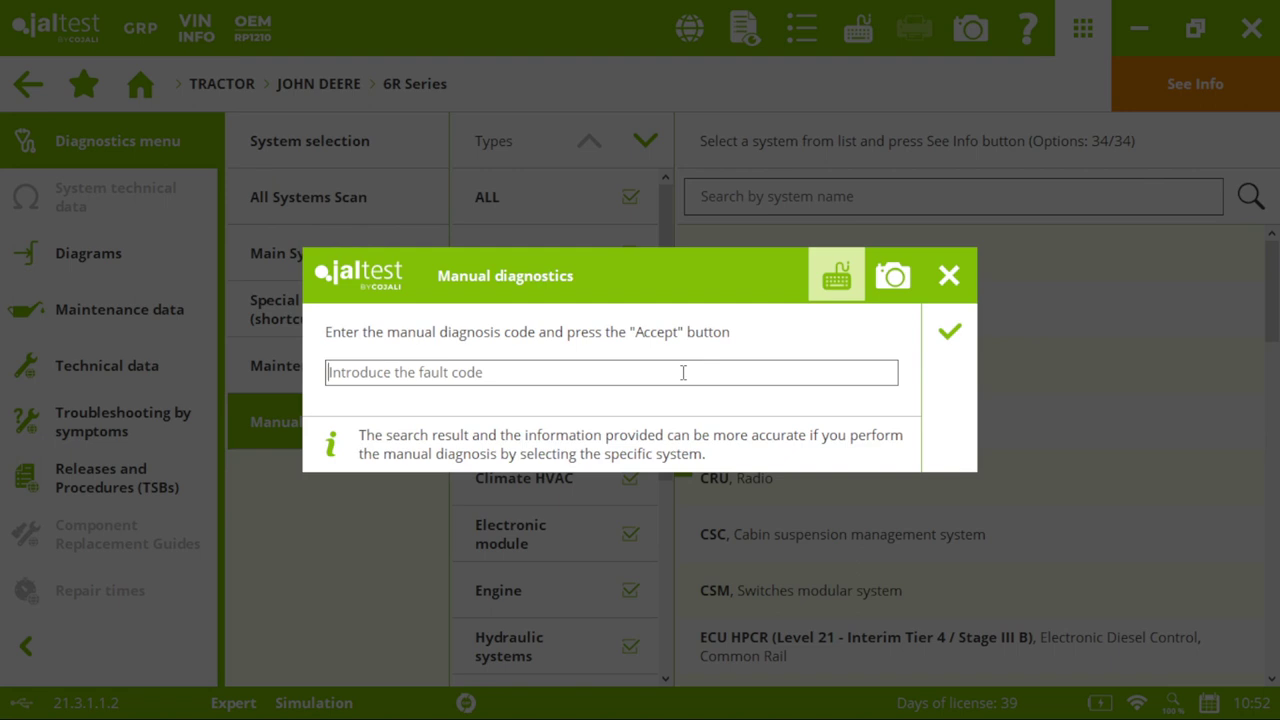
{"action": "type", "text": "100.01"}
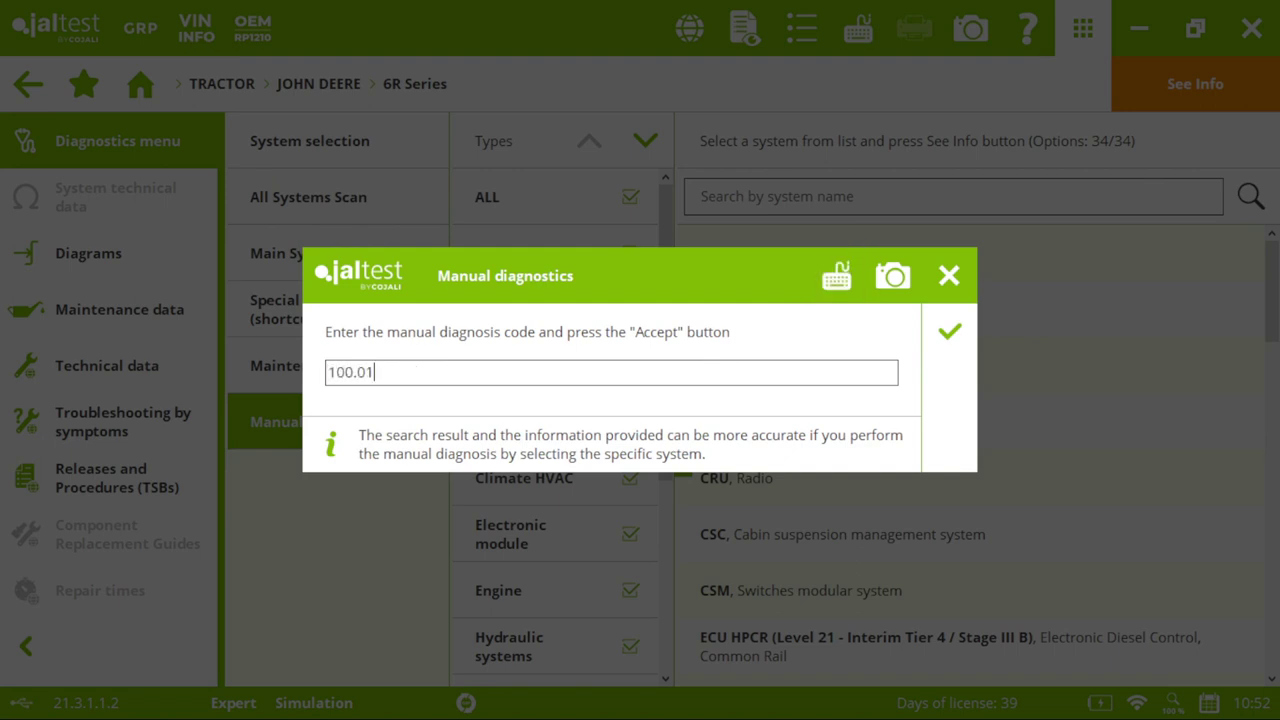
{"action": "left_click", "coordinate": [950, 333]}
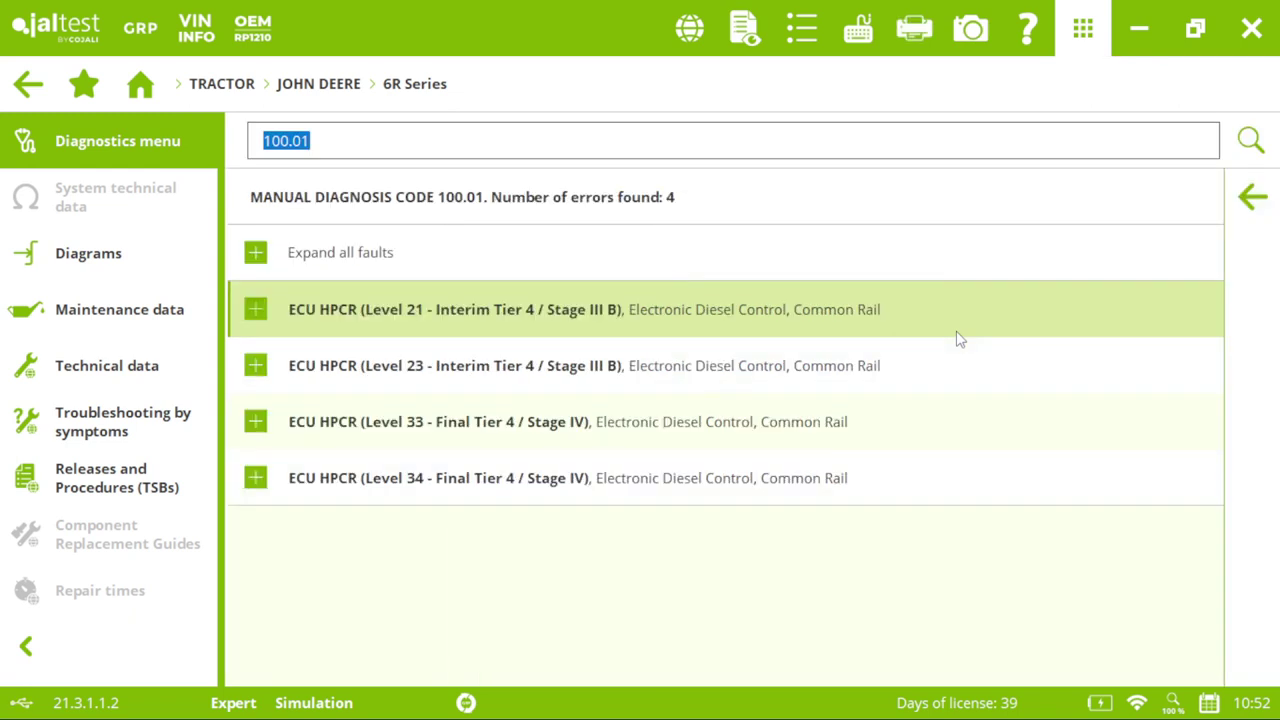
{"action": "left_click", "coordinate": [256, 311]}
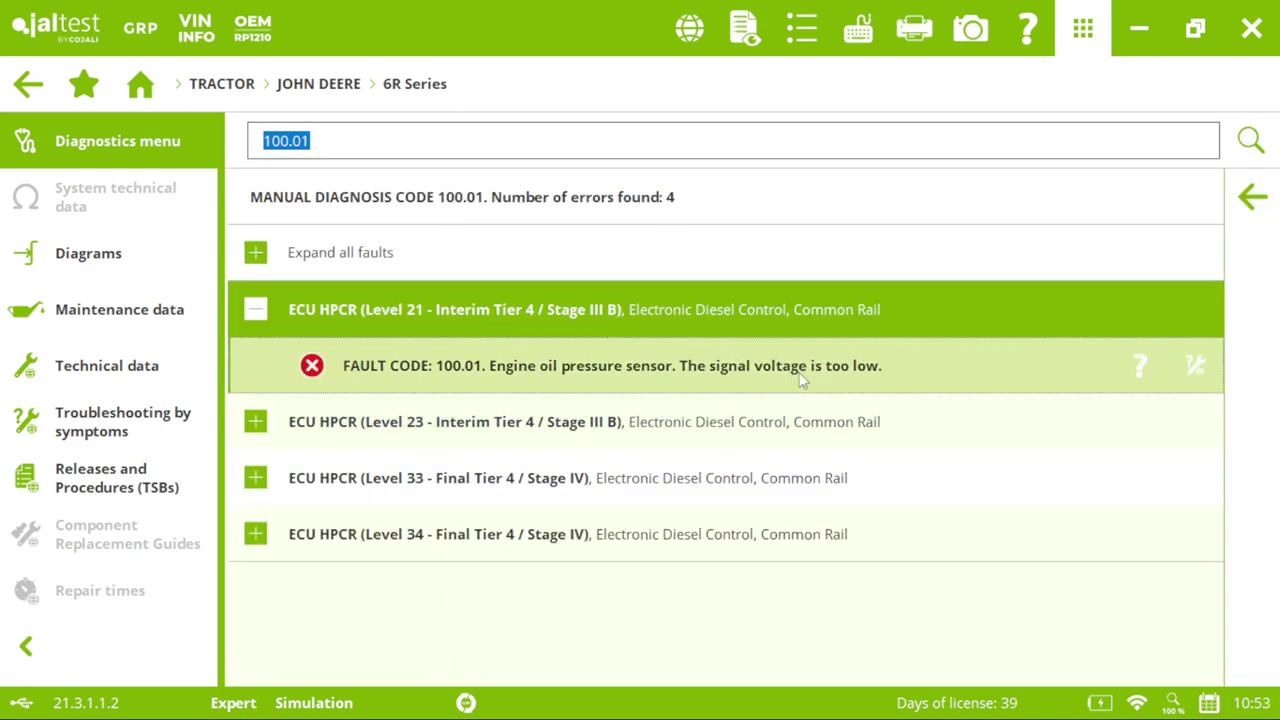
{"action": "left_click", "coordinate": [800, 380]}
{"action": "left_click", "coordinate": [1193, 368]}
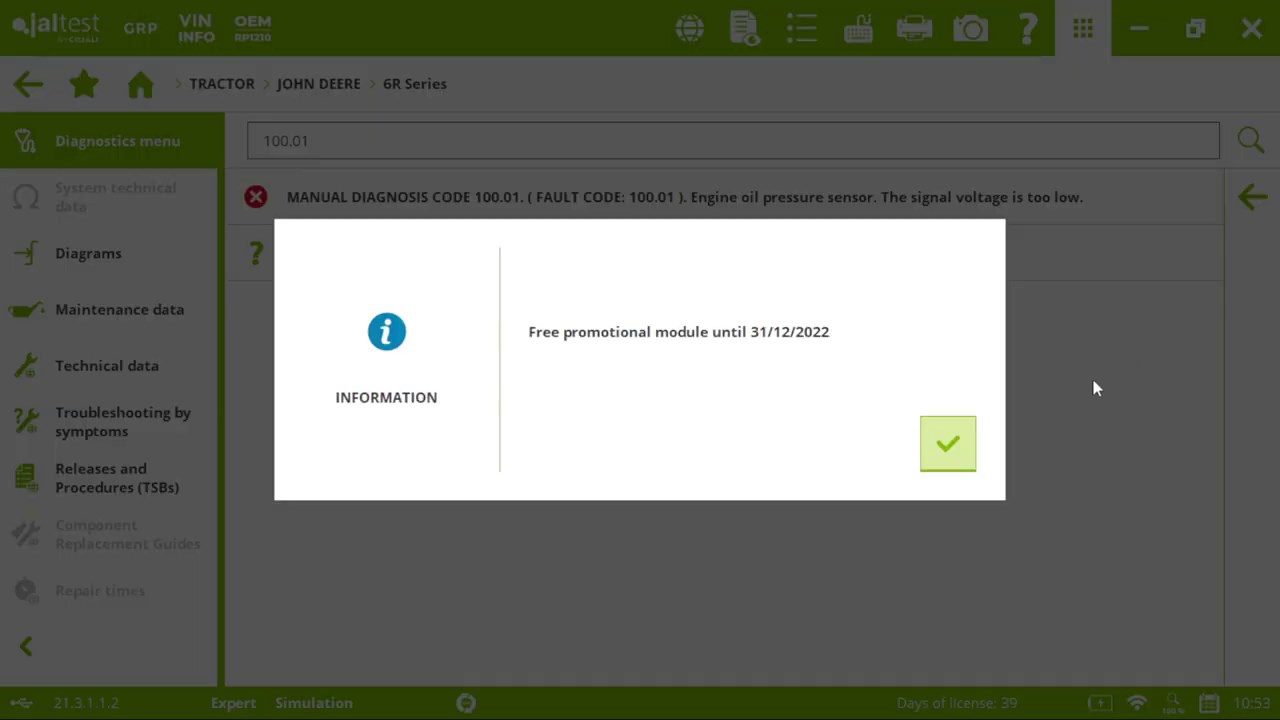
- Review the fault's related components and troubleshooting guide, then return to the home screen
{"action": "left_click", "coordinate": [950, 455]}
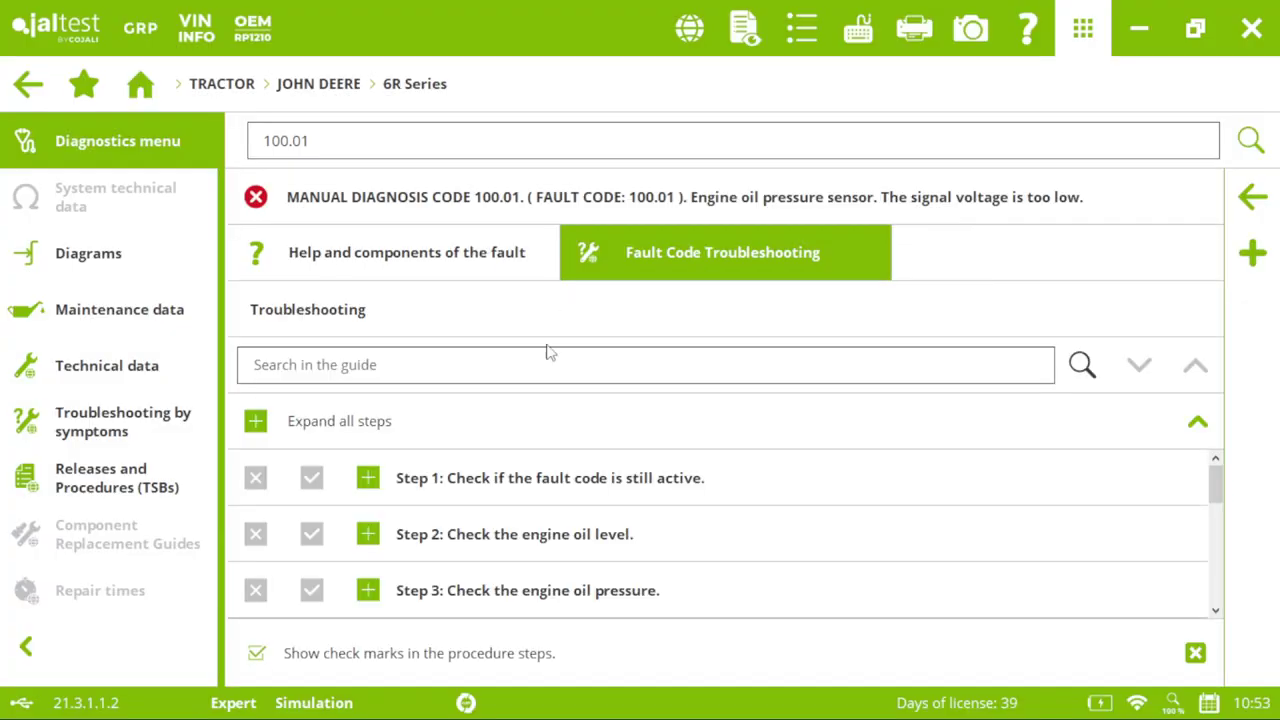
{"action": "left_click", "coordinate": [456, 252]}
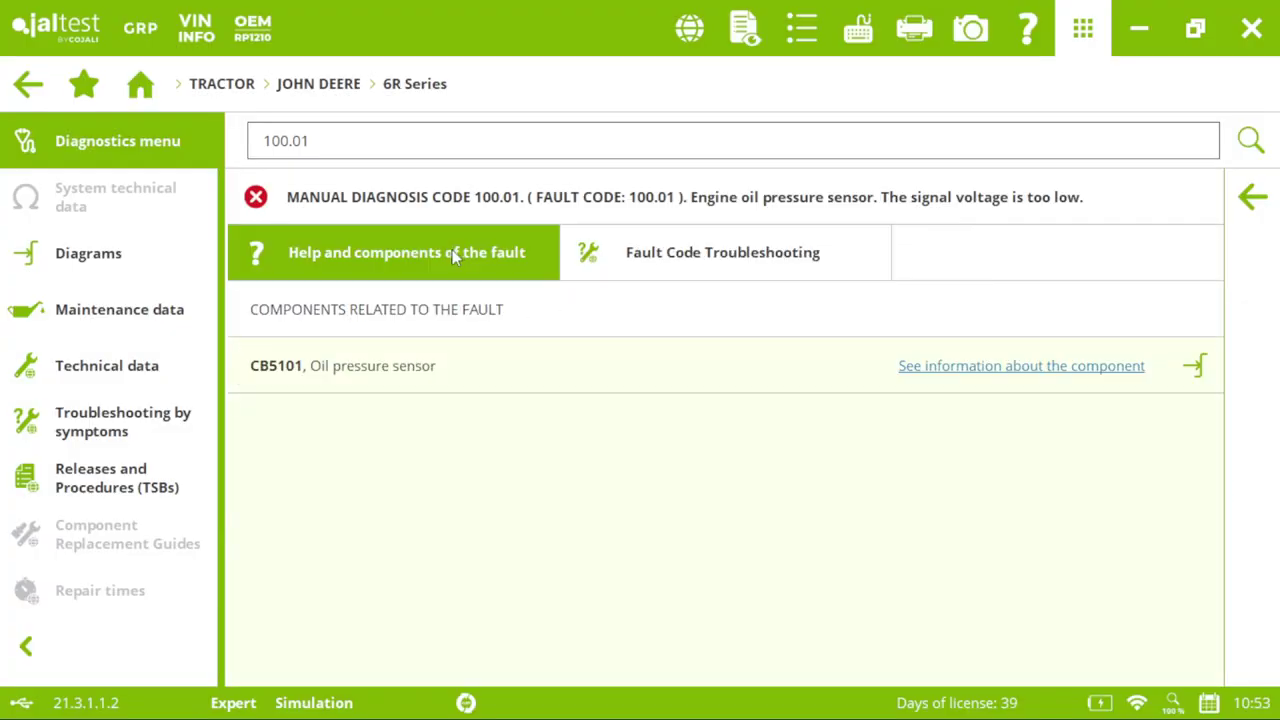
{"action": "left_click", "coordinate": [663, 272]}
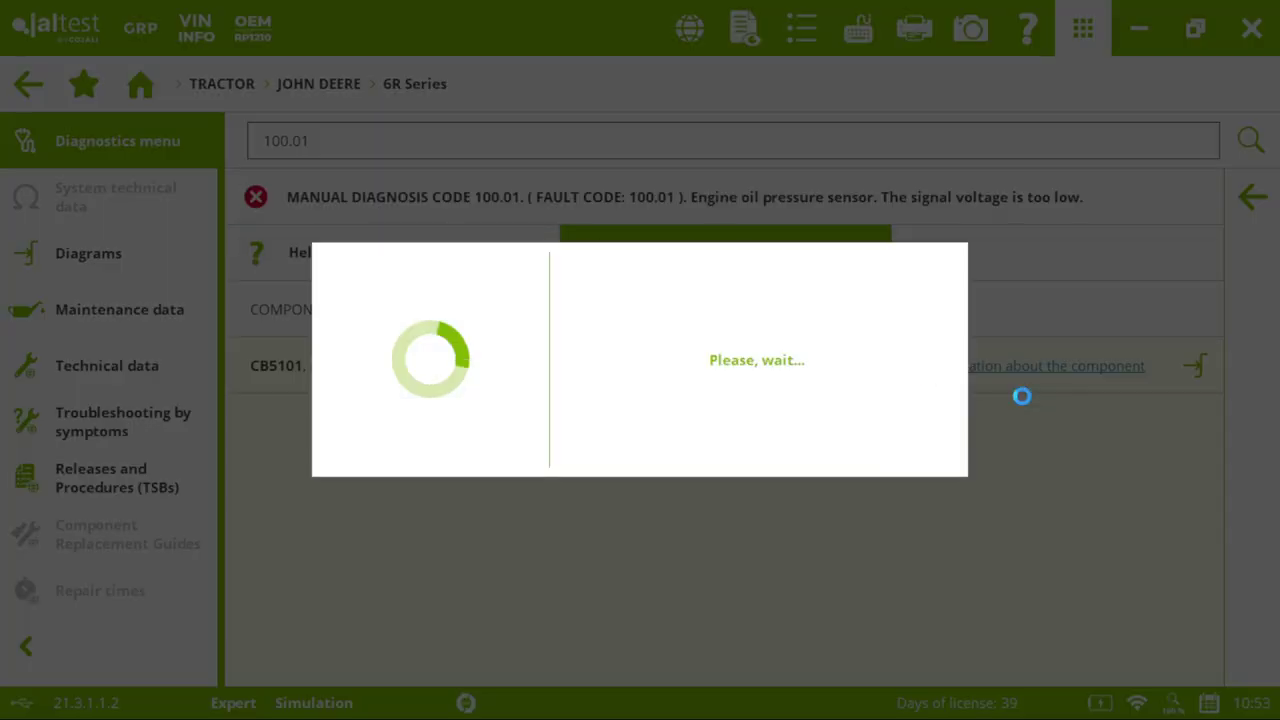
{"action": "left_click", "coordinate": [966, 442]}
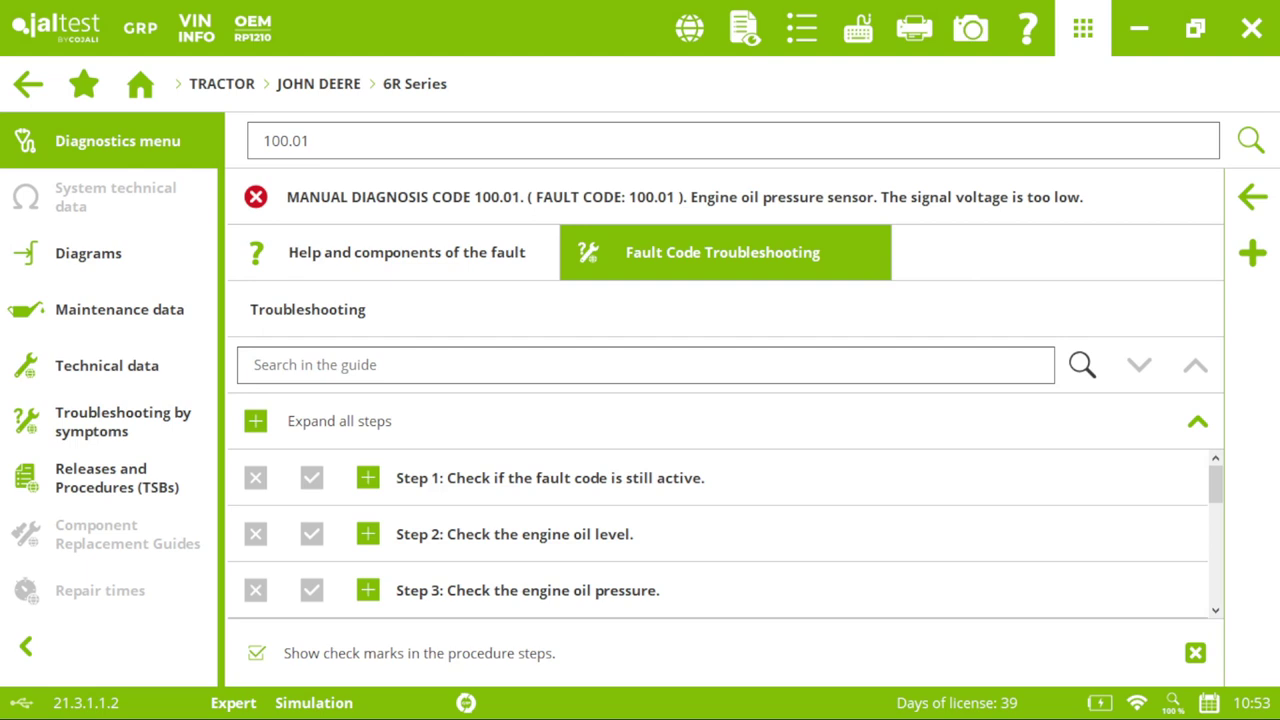
{"action": "left_click", "coordinate": [1252, 203]}
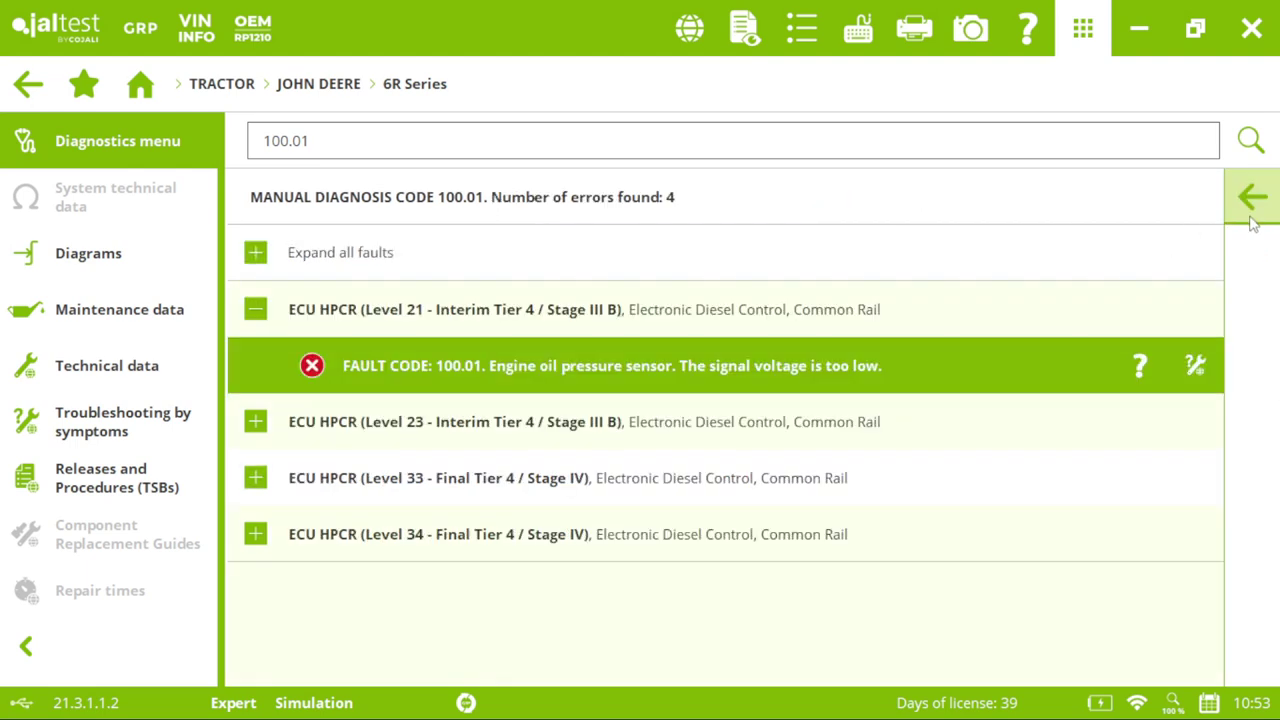
{"action": "left_click", "coordinate": [1247, 224]}
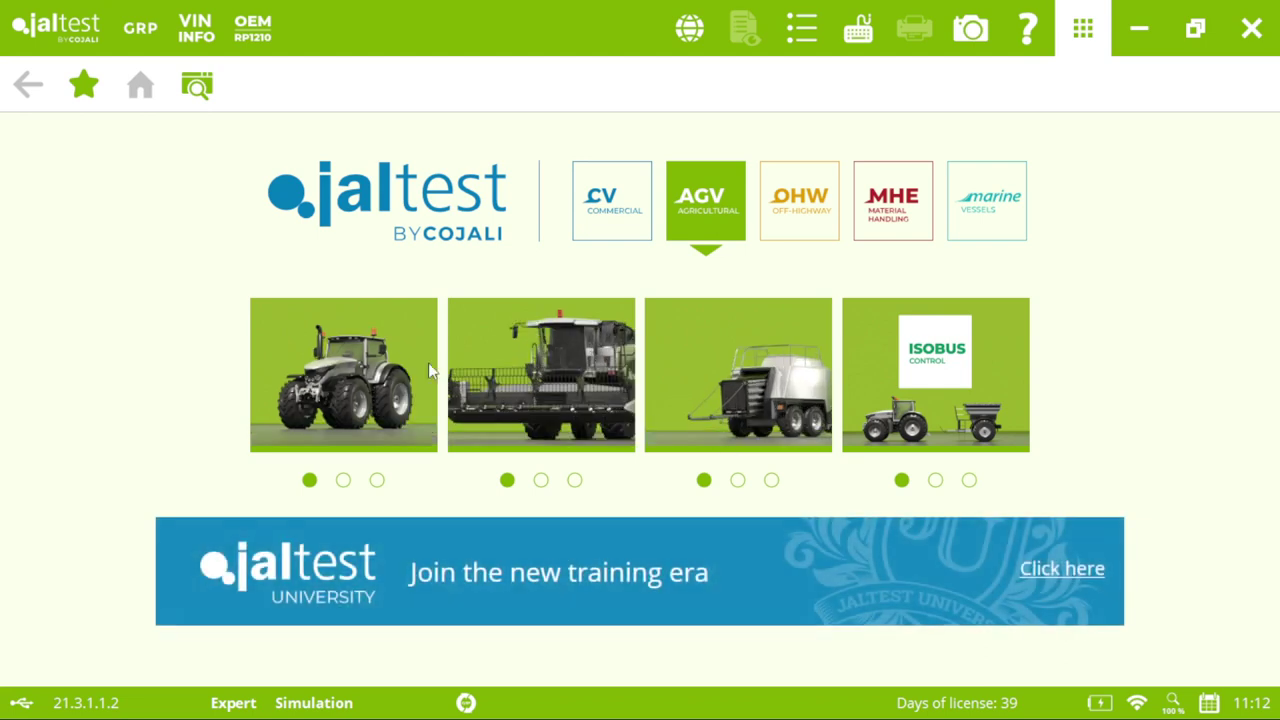
- Browse Tractor > John Deere > 6 Series, return home, and launch the GRP module
{"action": "left_click", "coordinate": [367, 354]}
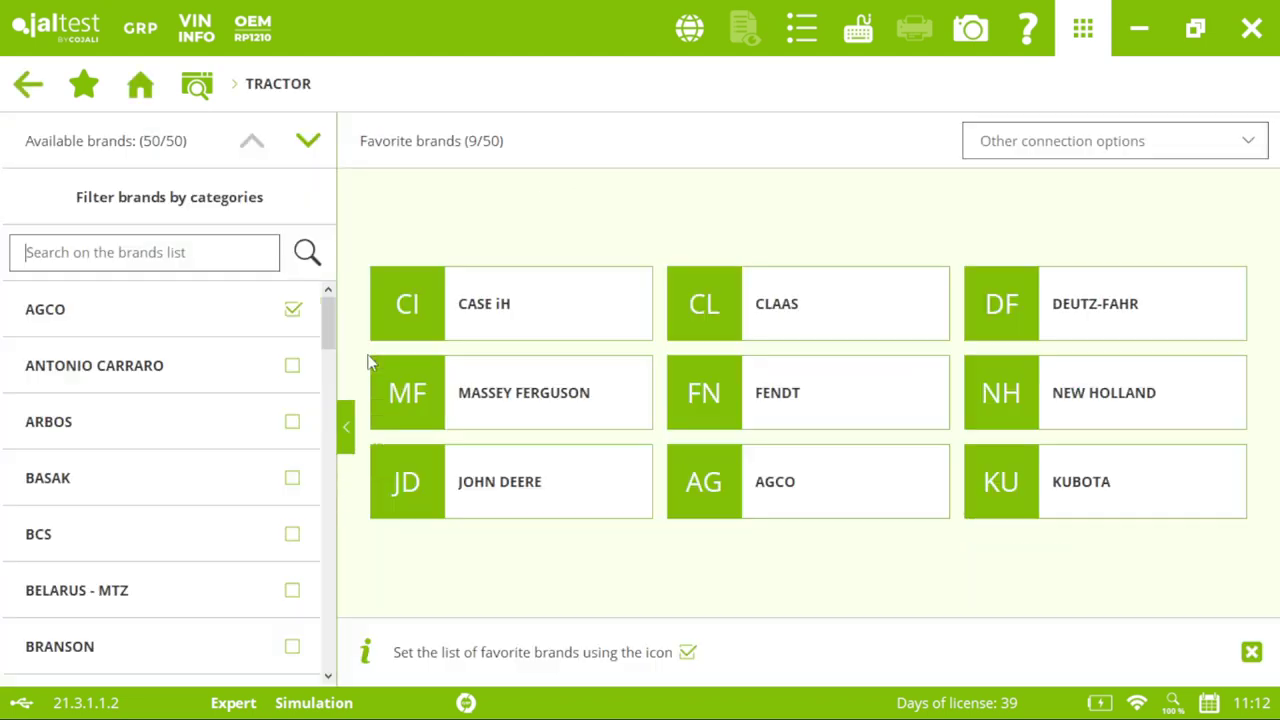
{"action": "left_click", "coordinate": [551, 480]}
{"action": "left_click", "coordinate": [445, 480]}
{"action": "scroll", "coordinate": [661, 598], "scroll_direction": "down", "scroll_amount": 2}
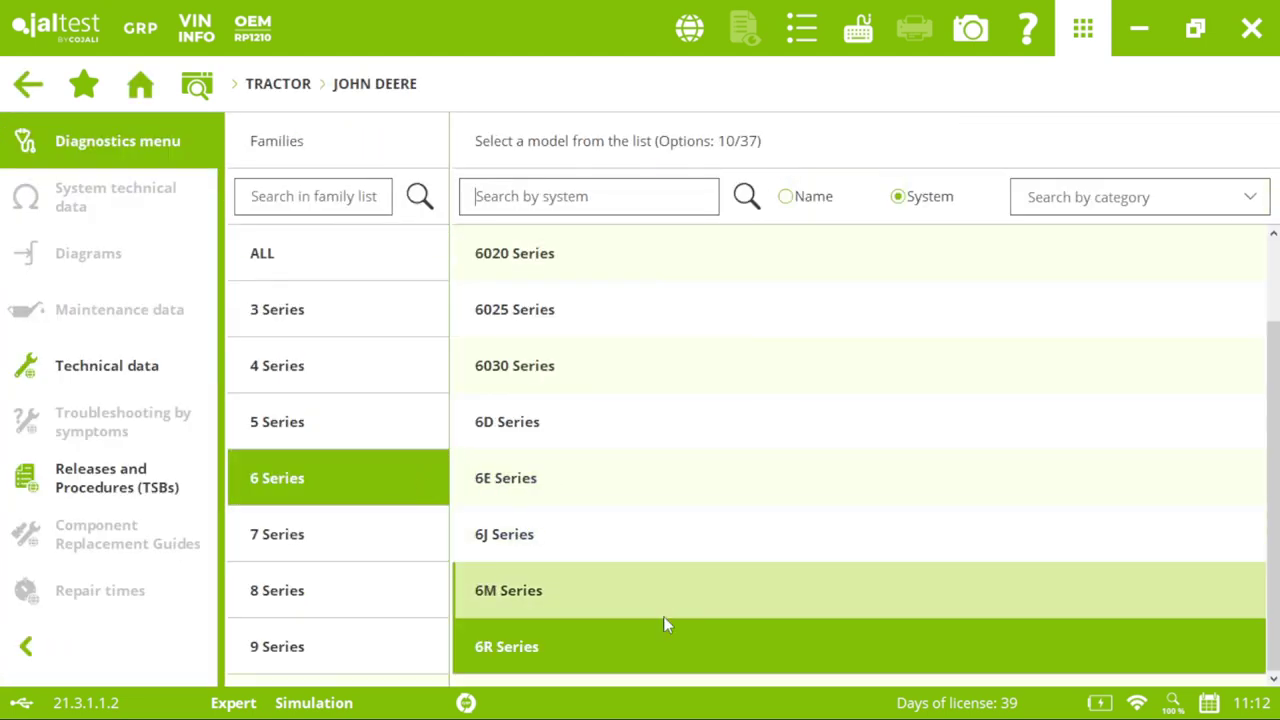
{"action": "left_click", "coordinate": [175, 135]}
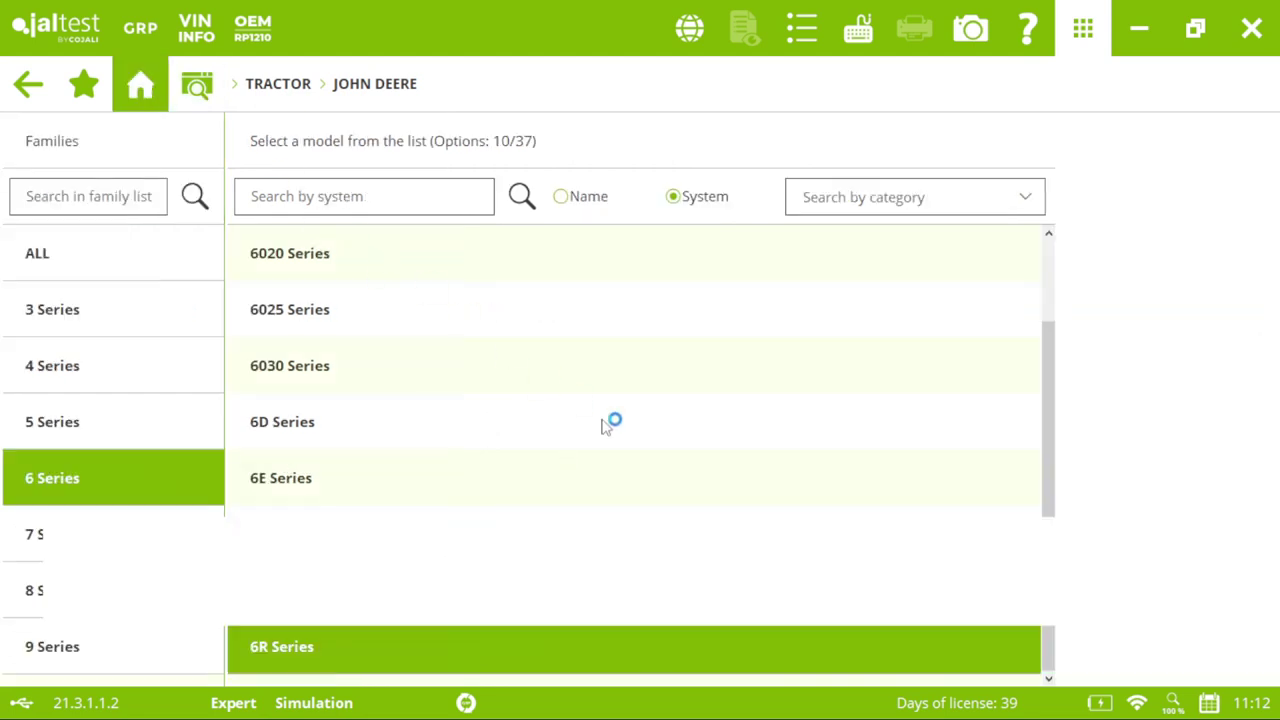
{"action": "left_click", "coordinate": [142, 33]}
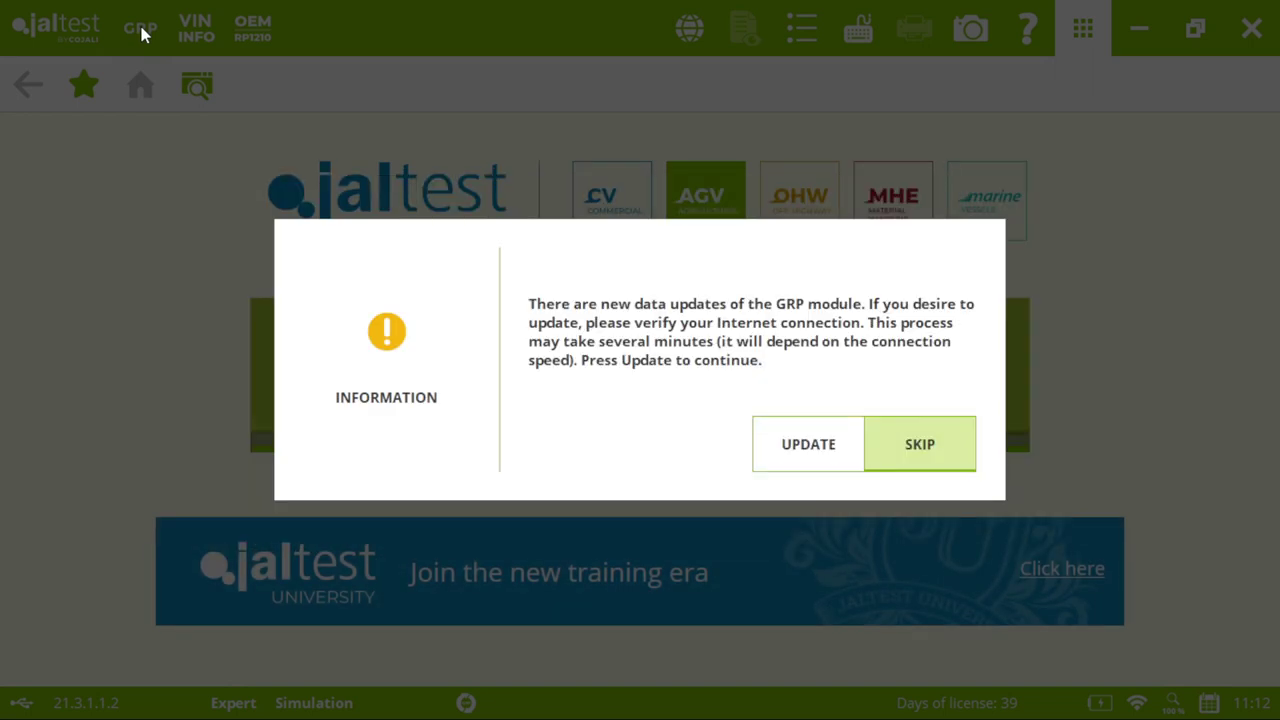
- Skip the GRP data update, preview the newest maintenance report, and close the viewer
{"action": "left_click", "coordinate": [900, 446]}
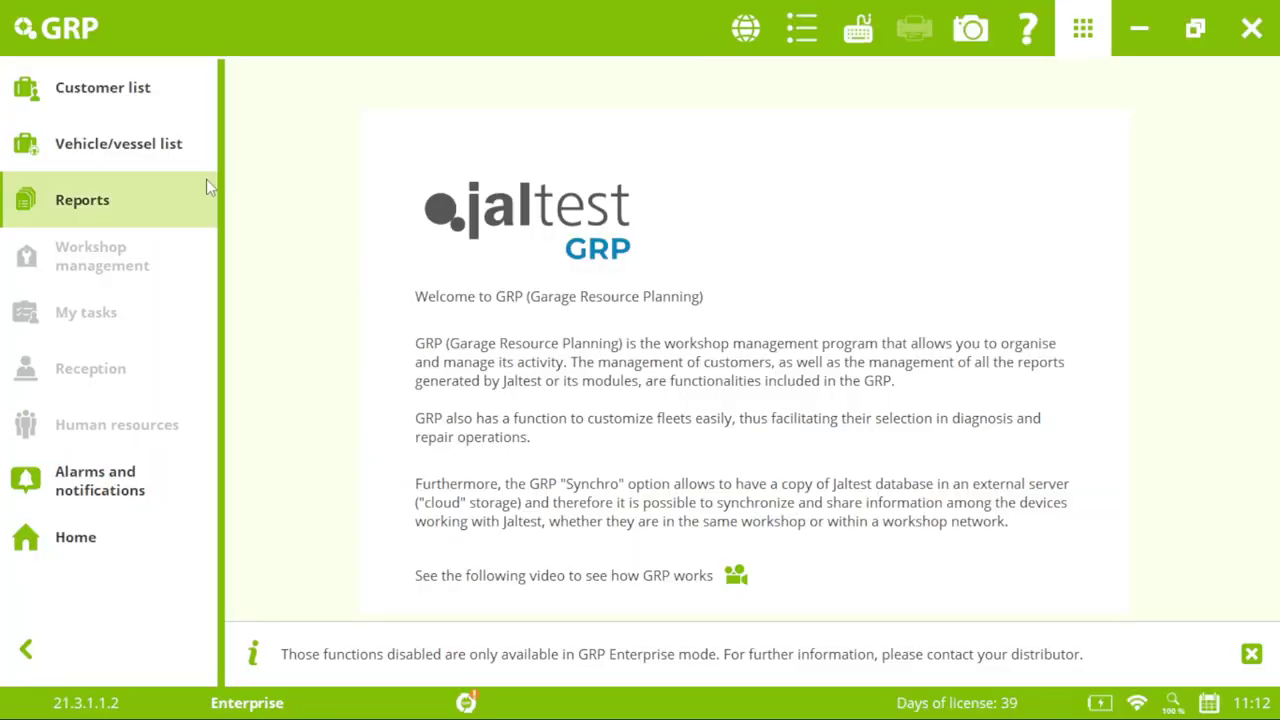
{"action": "left_click", "coordinate": [78, 202]}
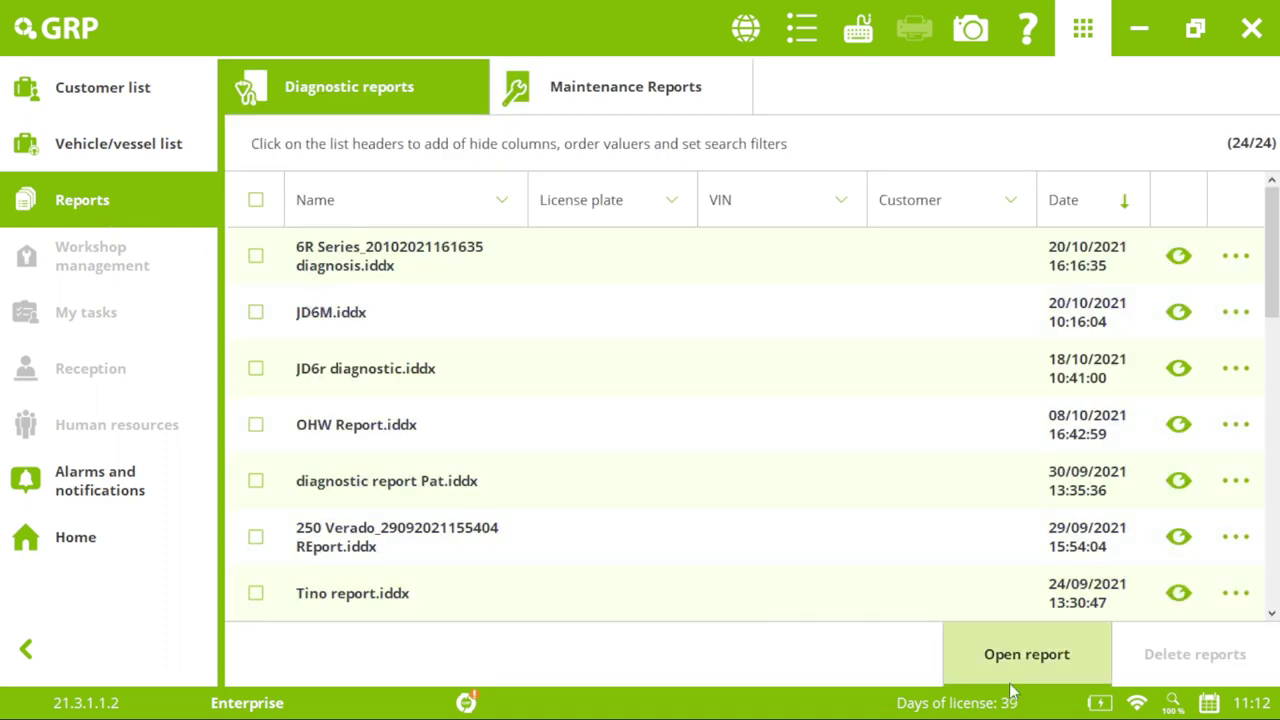
{"action": "left_click", "coordinate": [640, 100]}
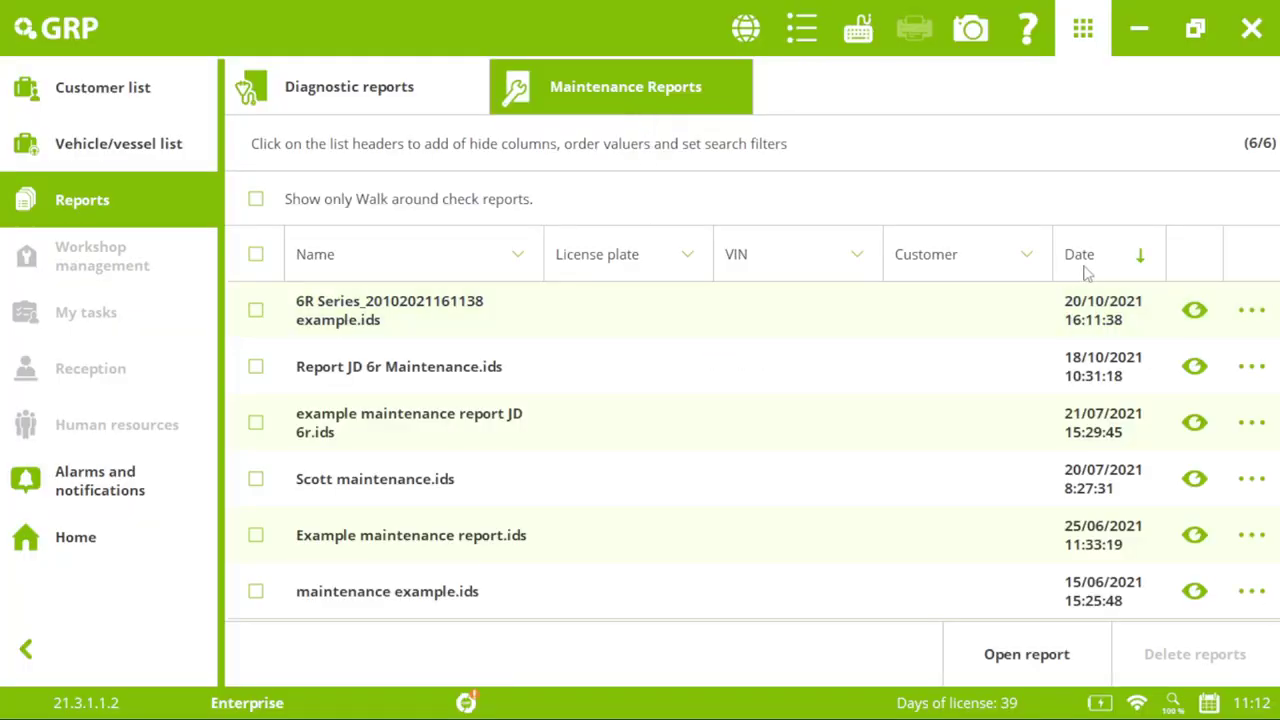
{"action": "left_click", "coordinate": [1190, 311]}
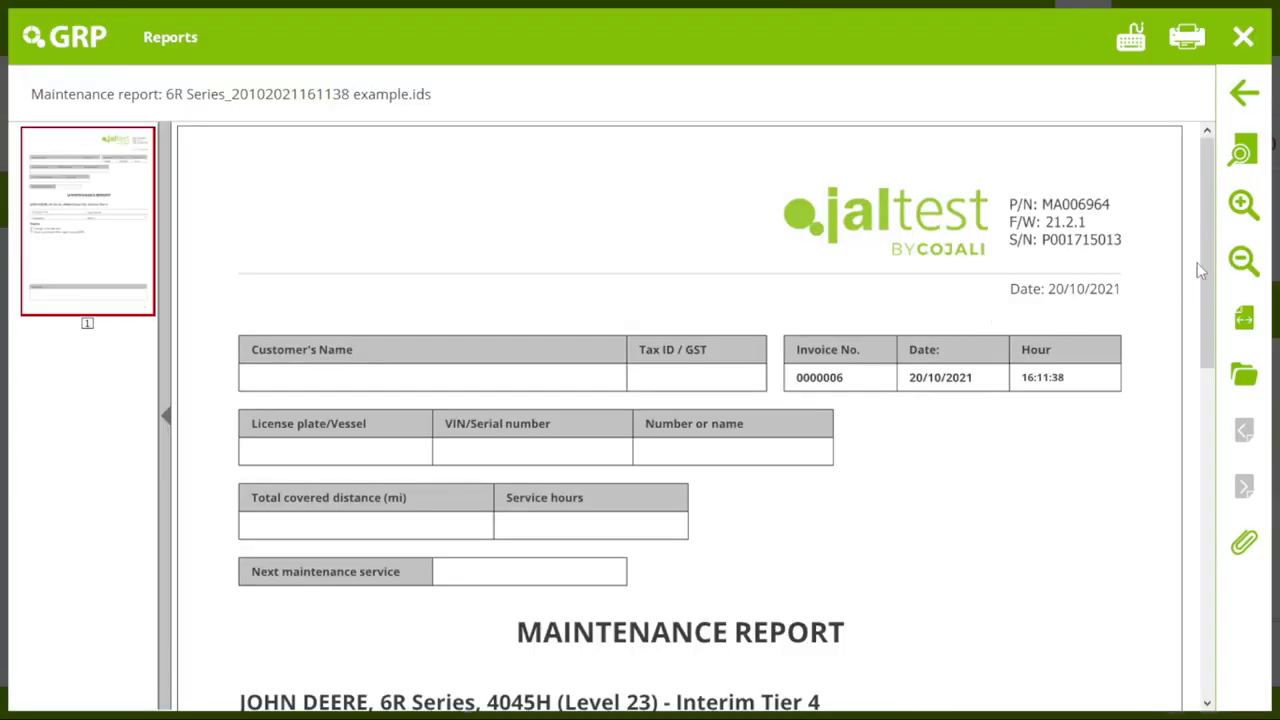
{"action": "left_click_drag", "start_coordinate": [1201, 235], "coordinate": [1176, 222]}
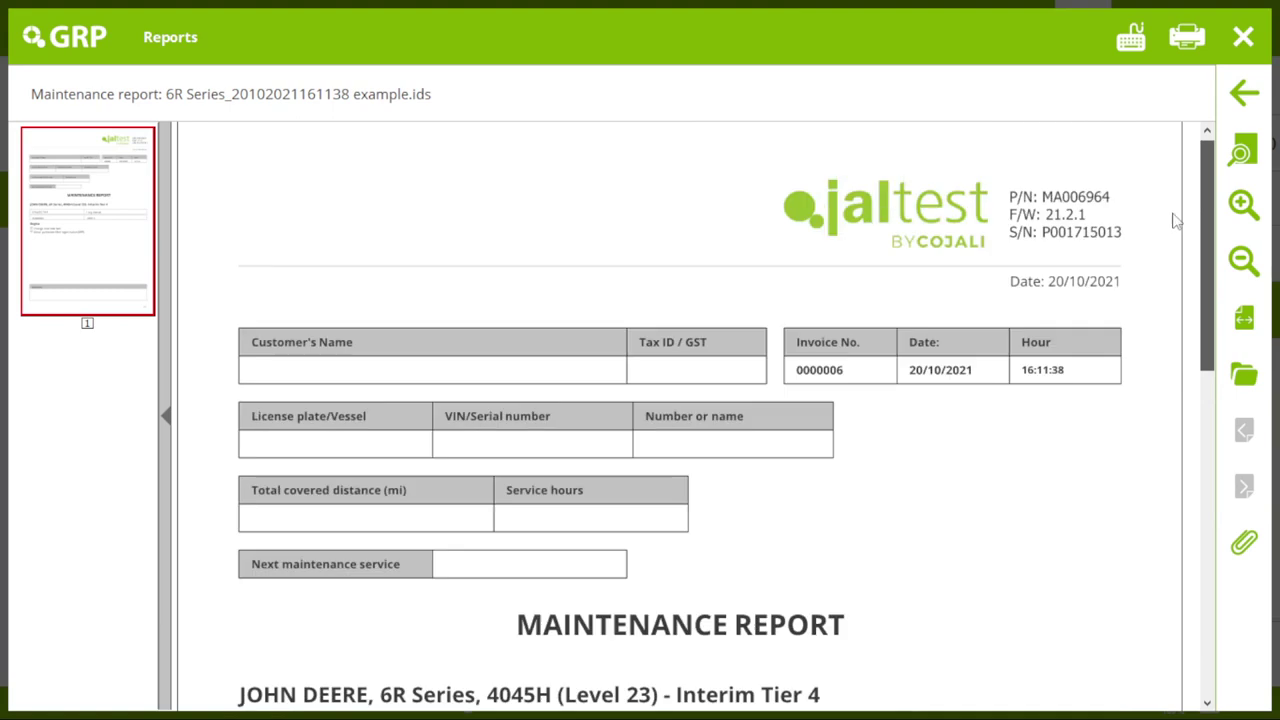
{"action": "left_click", "coordinate": [1243, 37]}
- Show the empty vehicle/vessel list and cancel a new vehicle/vessel form
{"action": "left_click", "coordinate": [116, 146]}
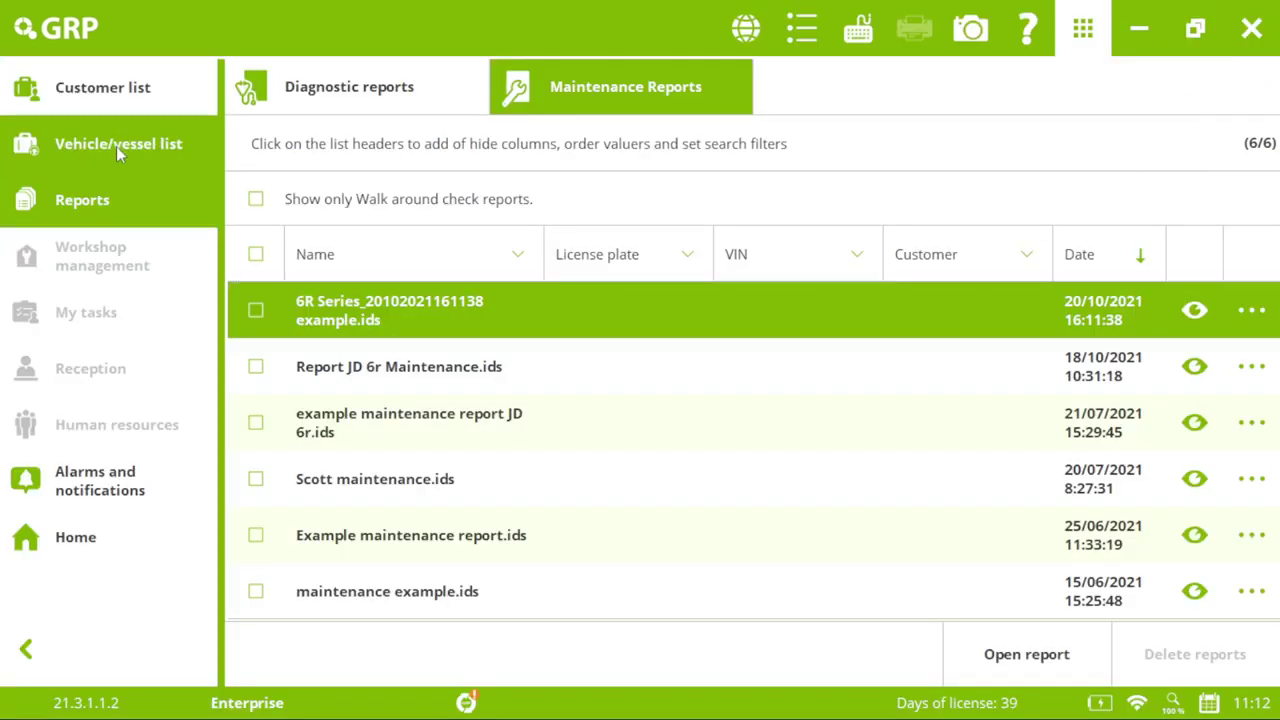
{"action": "left_click", "coordinate": [174, 203]}
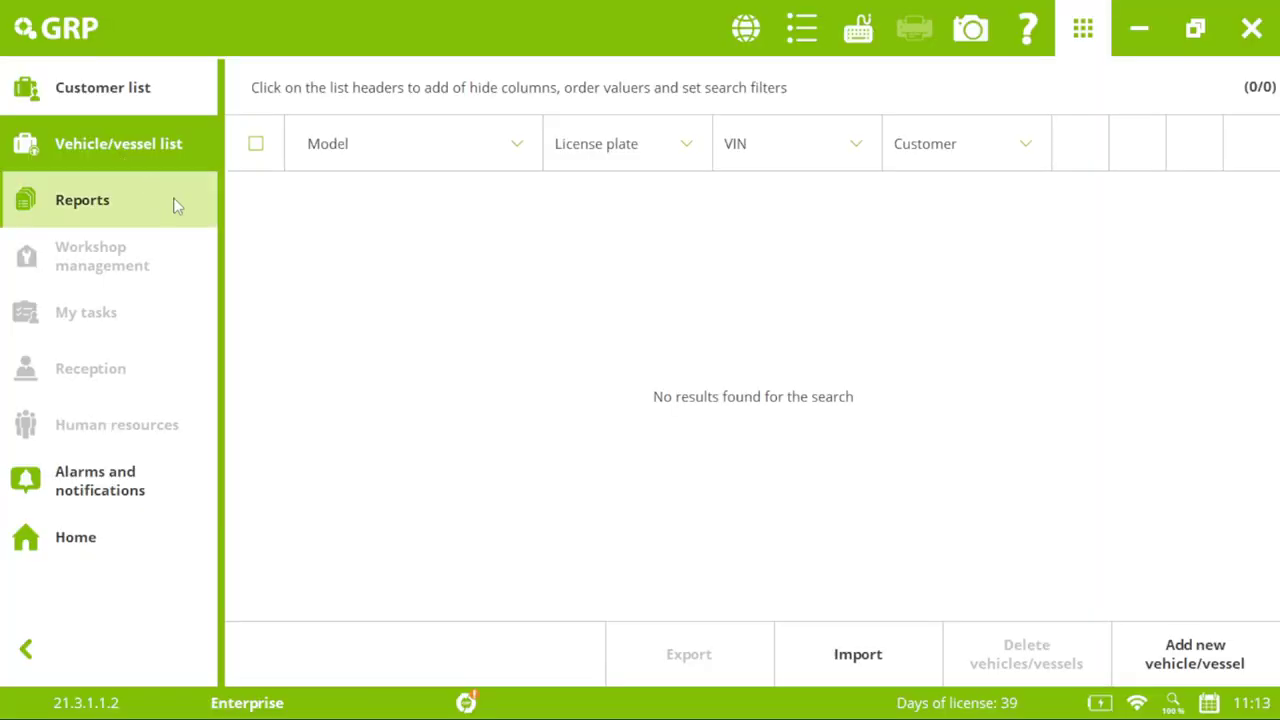
{"action": "left_click", "coordinate": [1135, 657]}
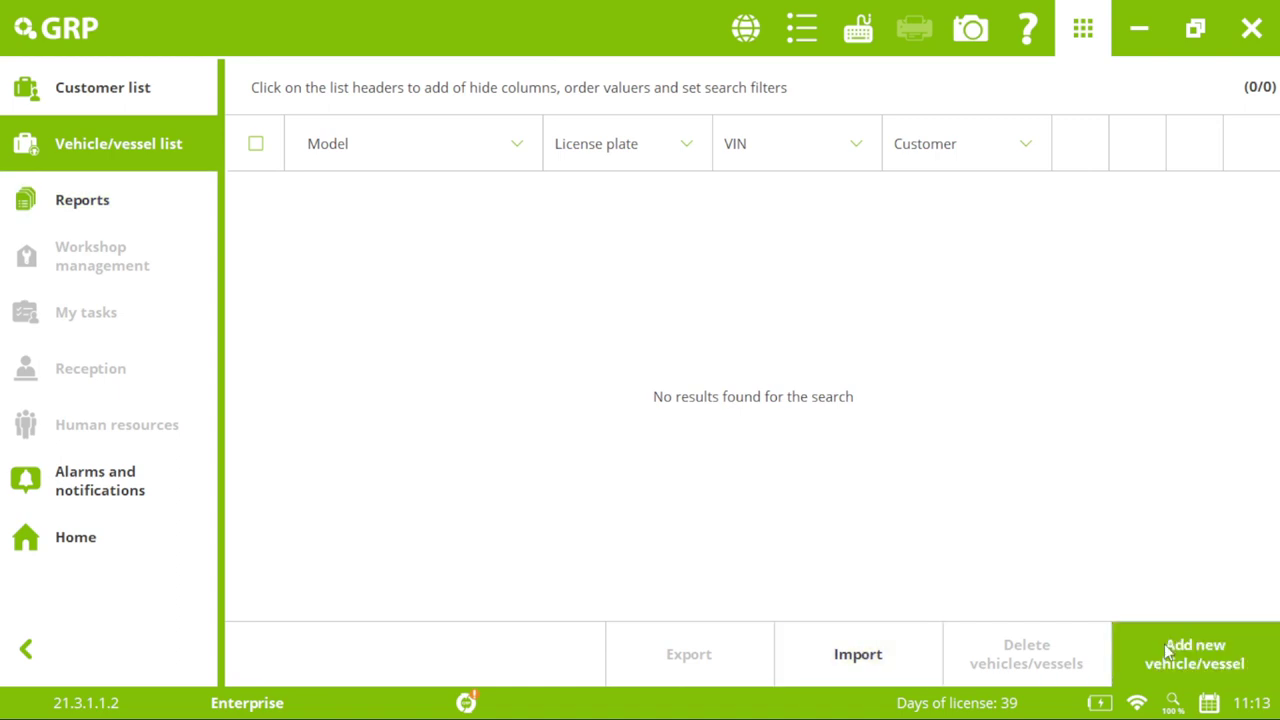
{"action": "left_click", "coordinate": [307, 399]}
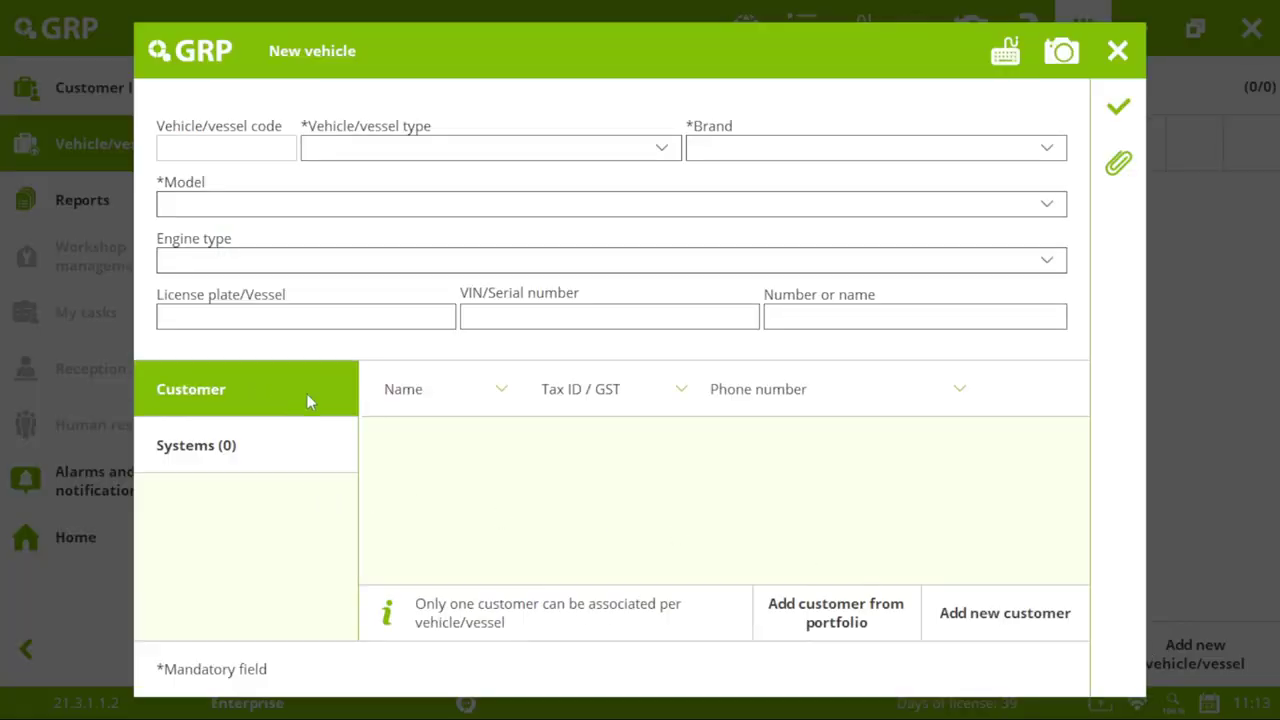
{"action": "left_click", "coordinate": [1118, 51]}
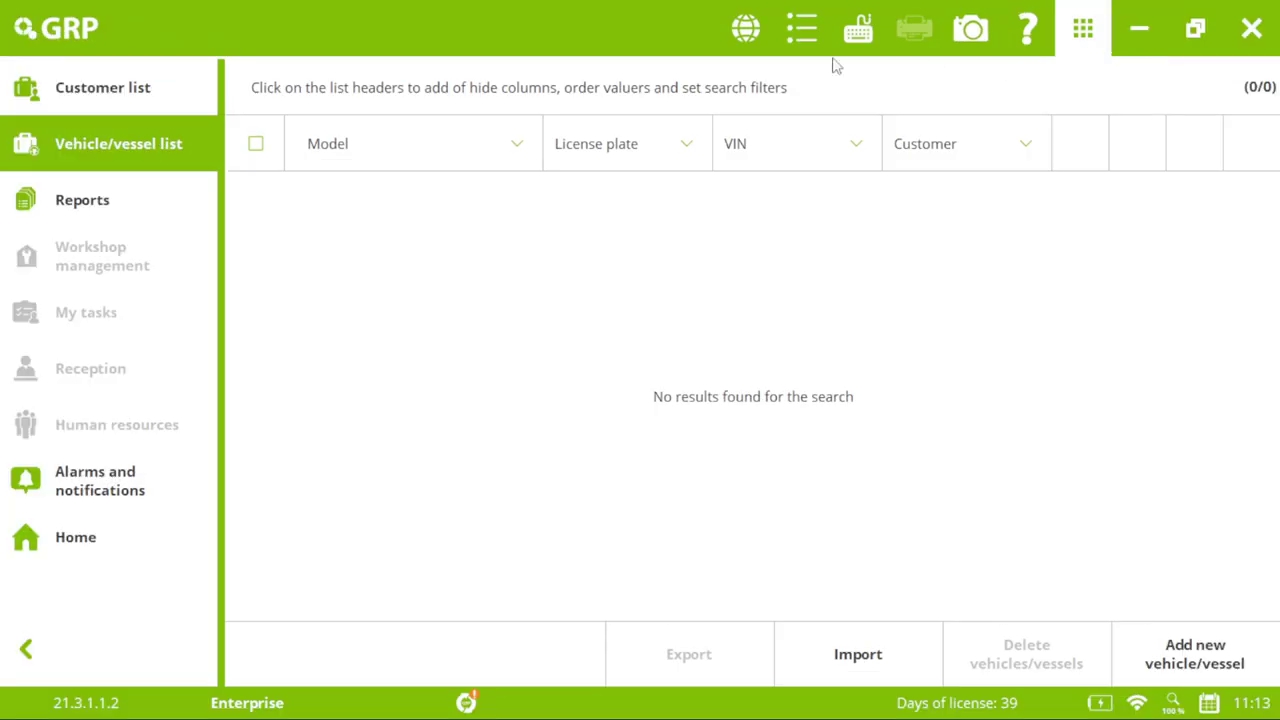
- Open the Customer list, cancel a new customer form, and exit GRP skipping the update
{"action": "left_click", "coordinate": [83, 94]}
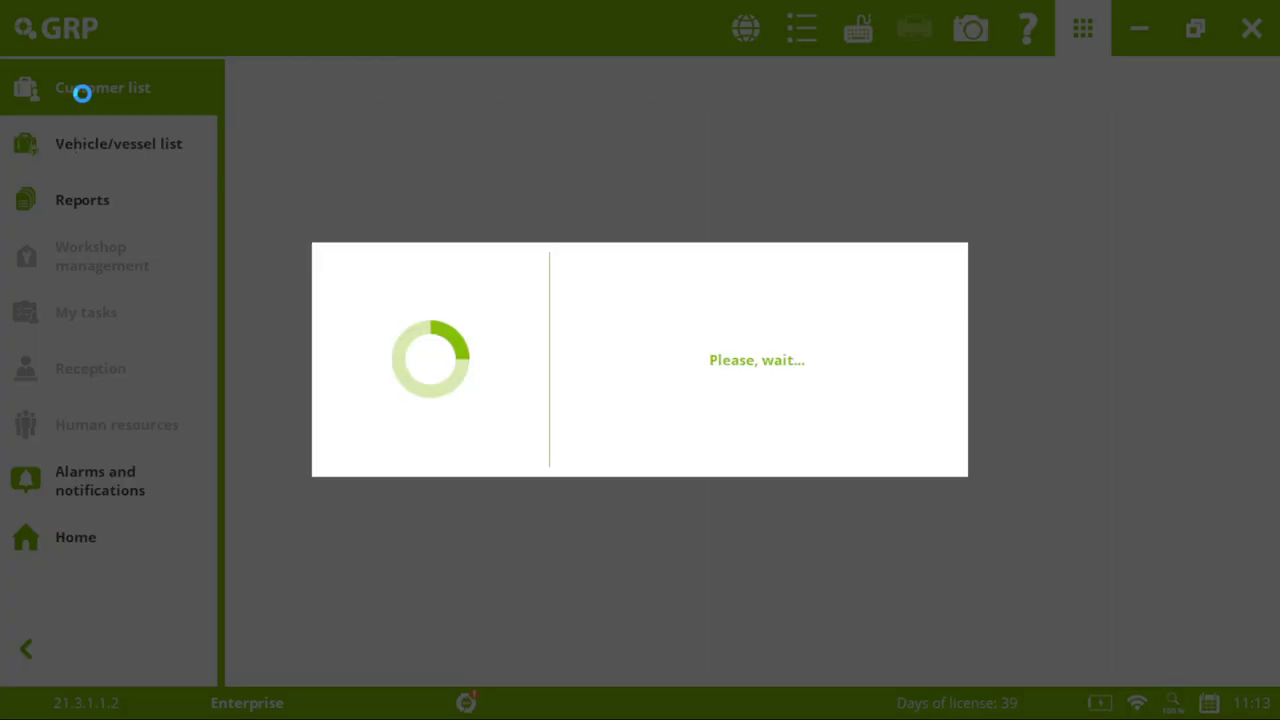
{"action": "left_click", "coordinate": [1162, 677]}
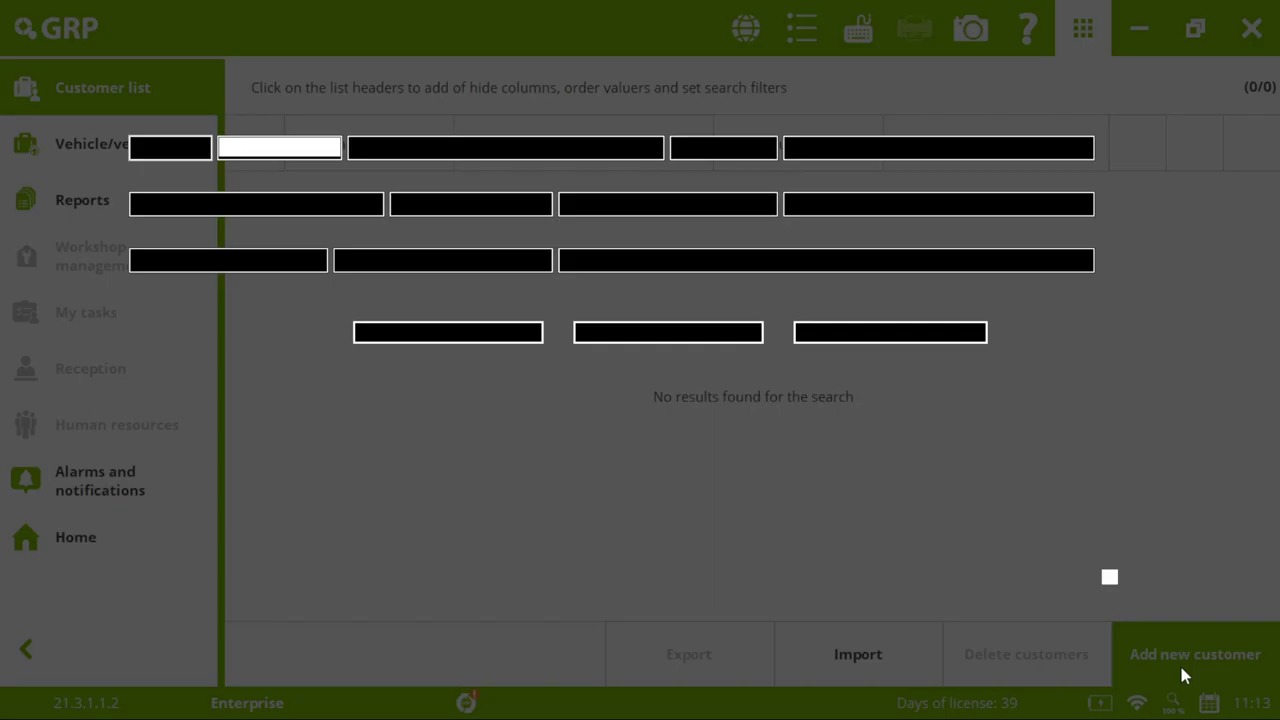
{"action": "left_click", "coordinate": [1140, 55]}
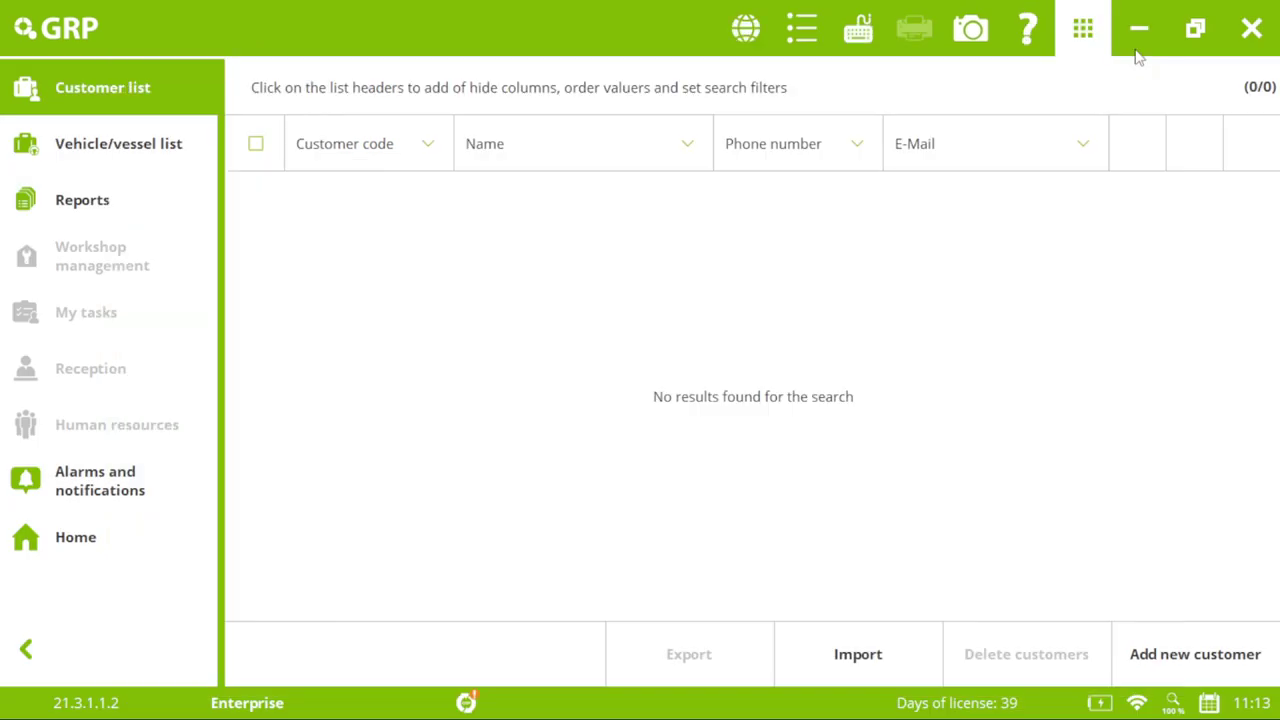
{"action": "left_click", "coordinate": [1252, 28]}
{"action": "left_click", "coordinate": [949, 453]}
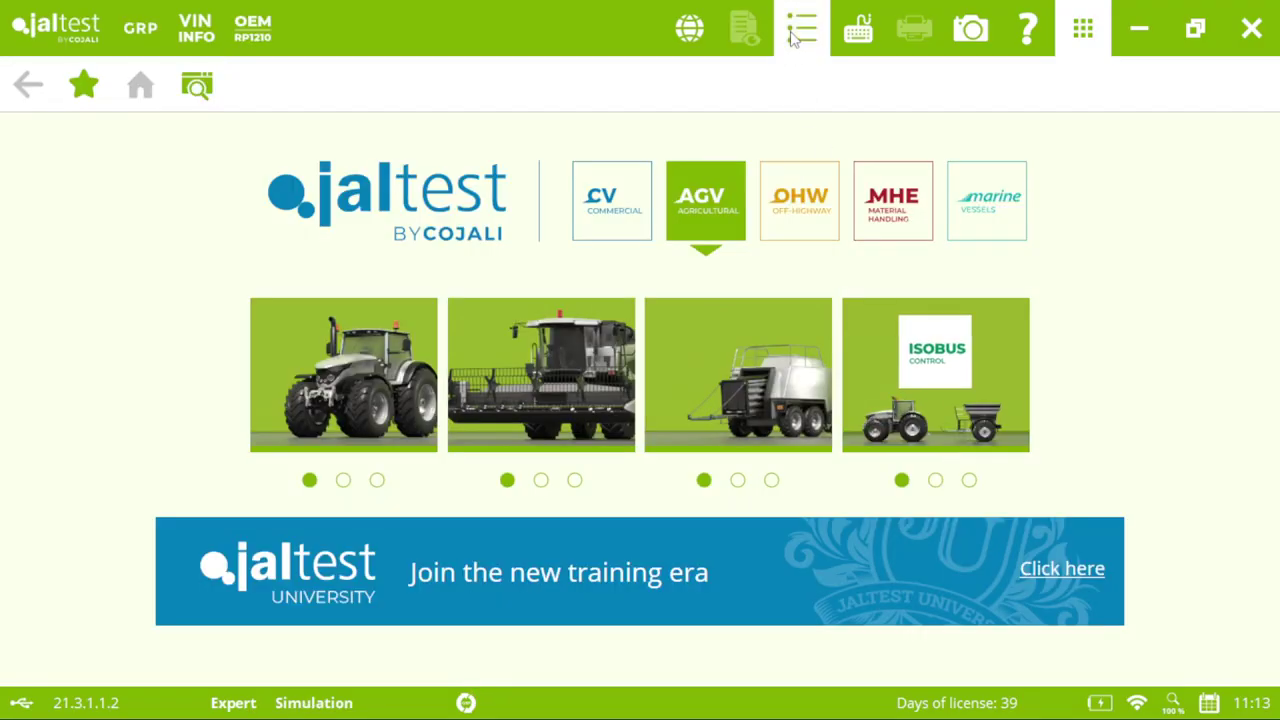
- Start a new Jaltest Feedback from Preferences and check the available feedback types
{"action": "left_click", "coordinate": [792, 36]}
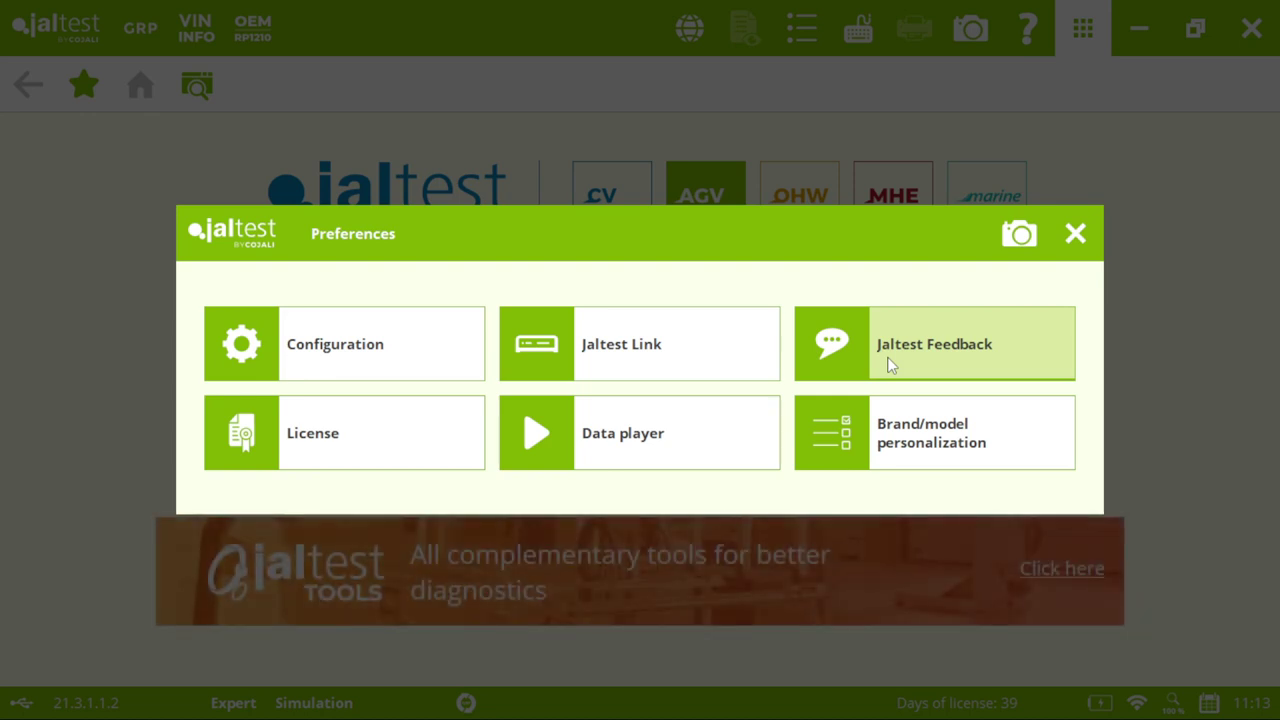
{"action": "left_click", "coordinate": [948, 358]}
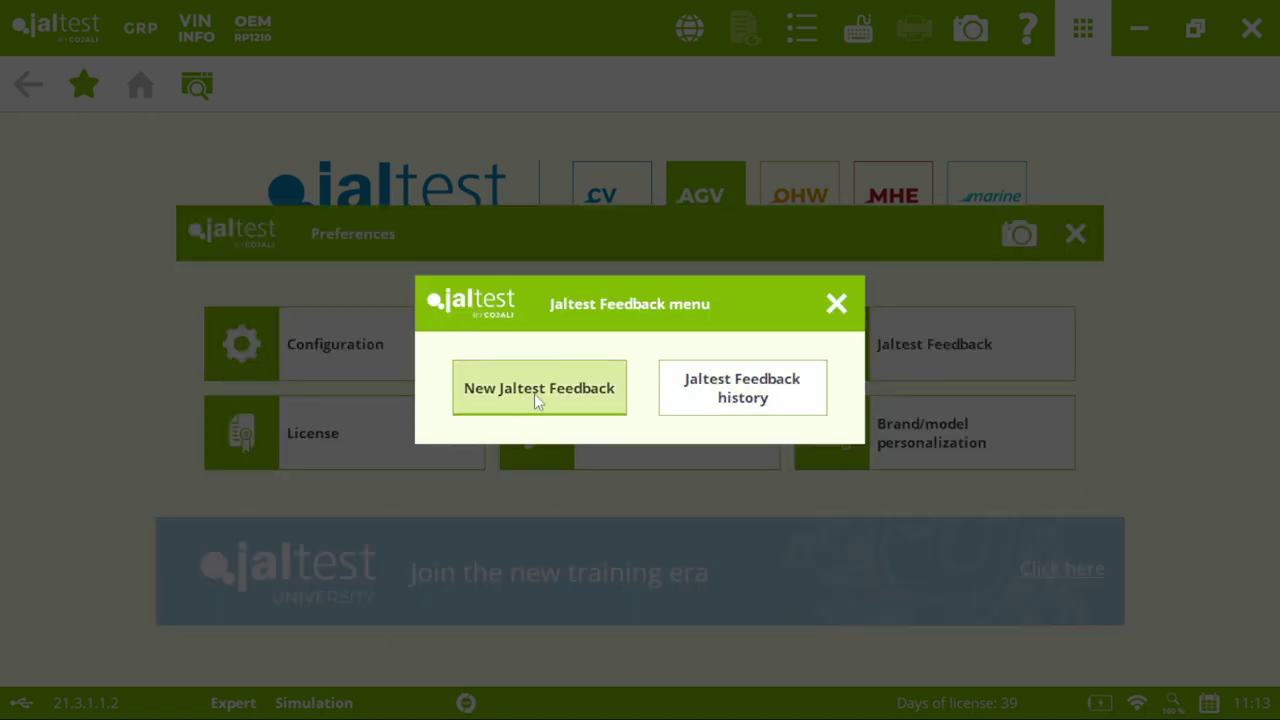
{"action": "left_click", "coordinate": [532, 396]}
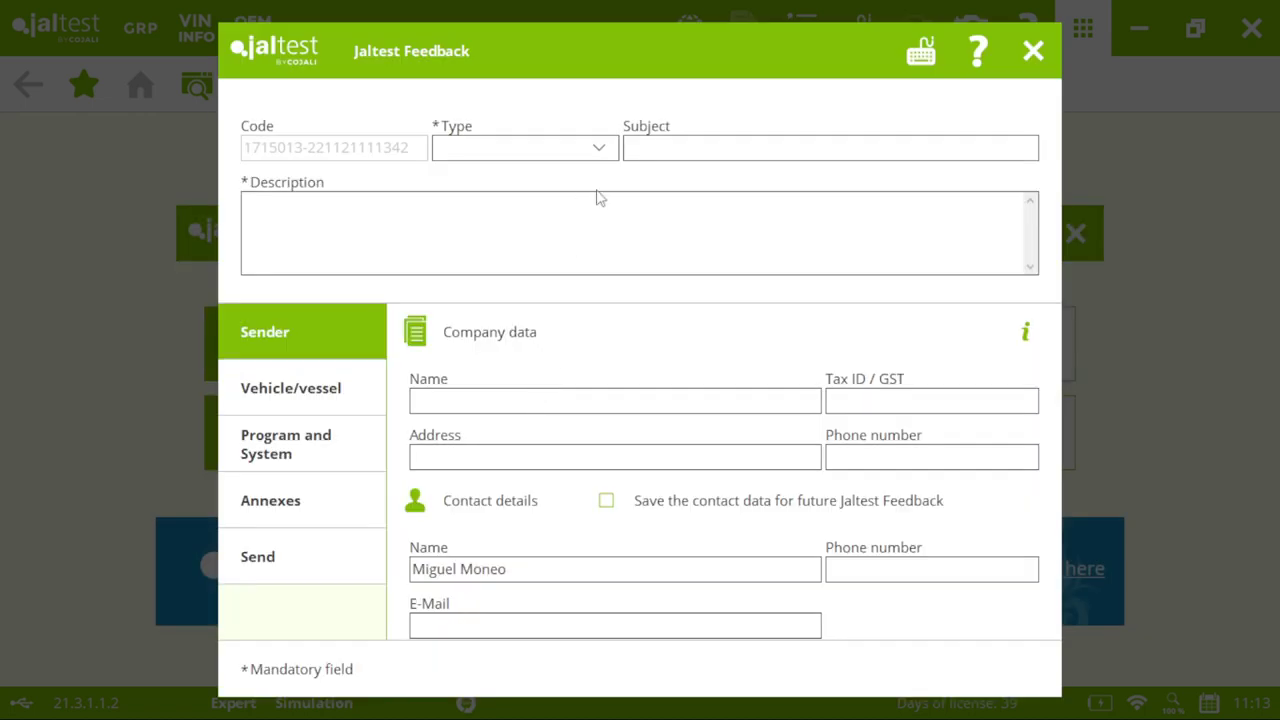
{"action": "left_click", "coordinate": [600, 148]}
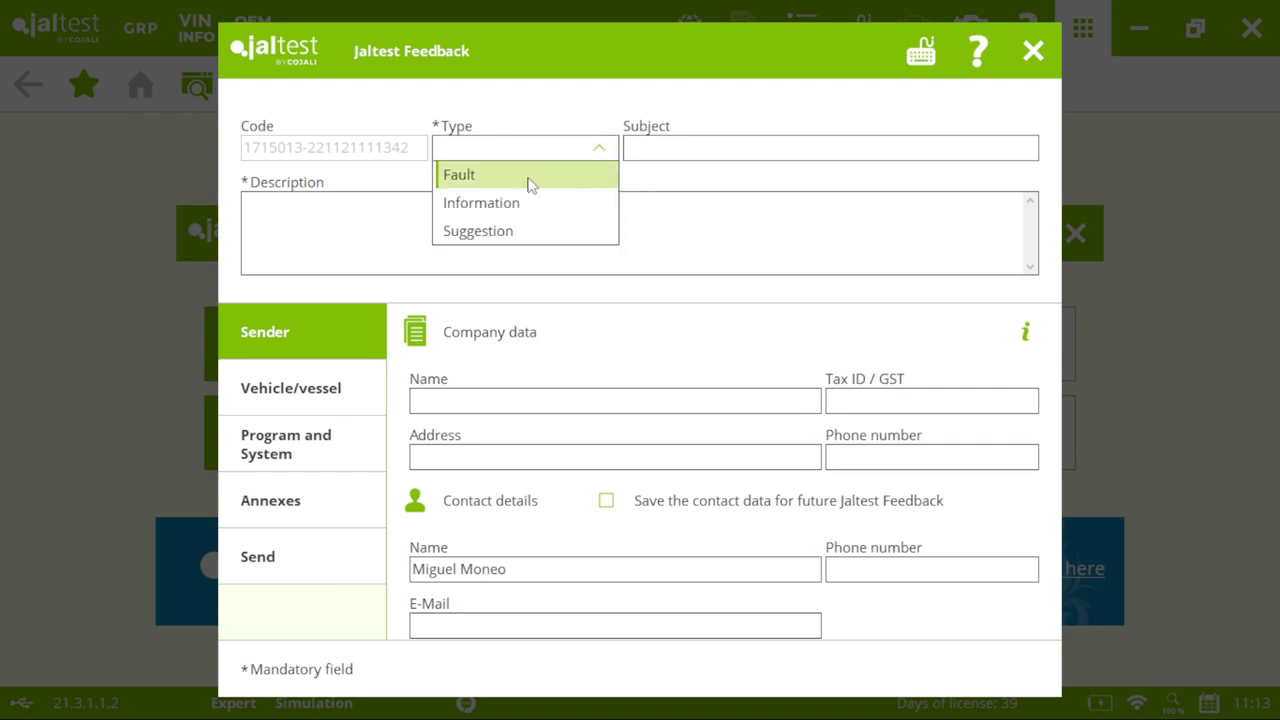
{"action": "left_click", "coordinate": [743, 229]}
- Browse the feedback's vehicle, program, attachment and sending tabs, accept privacy, then exit unsent
{"action": "left_click", "coordinate": [372, 400]}
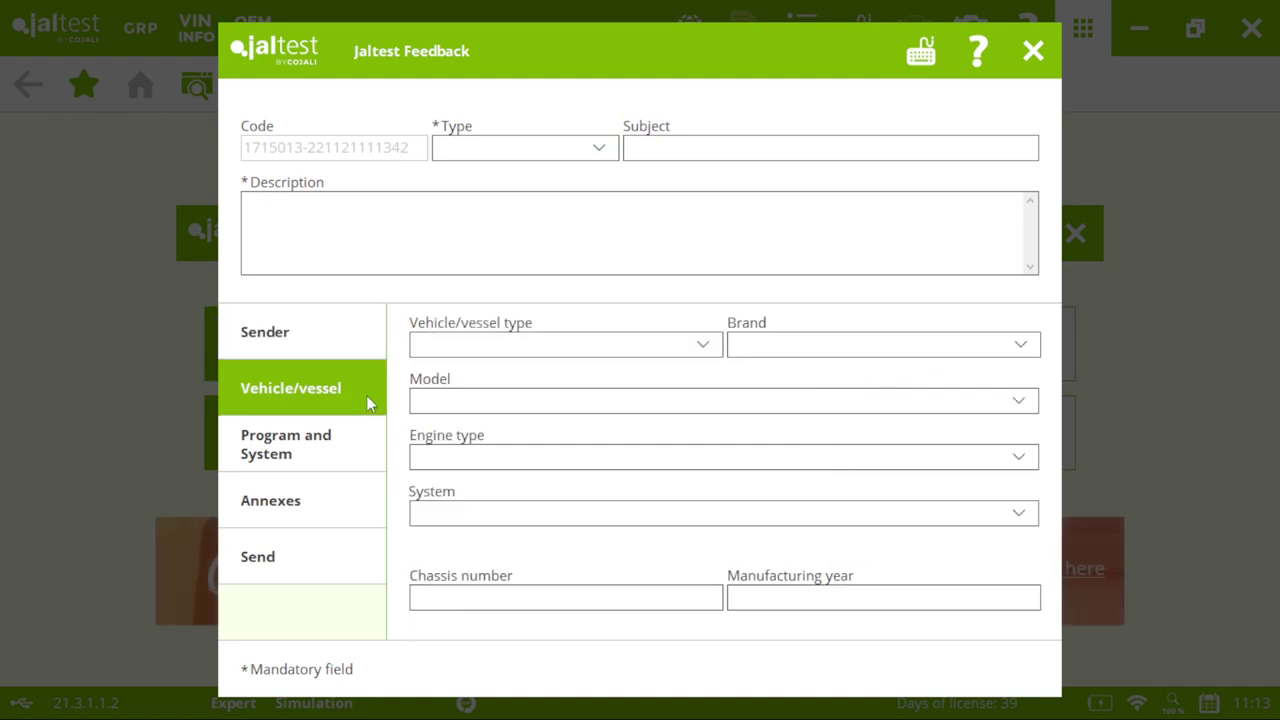
{"action": "left_click", "coordinate": [347, 451]}
{"action": "left_click", "coordinate": [320, 508]}
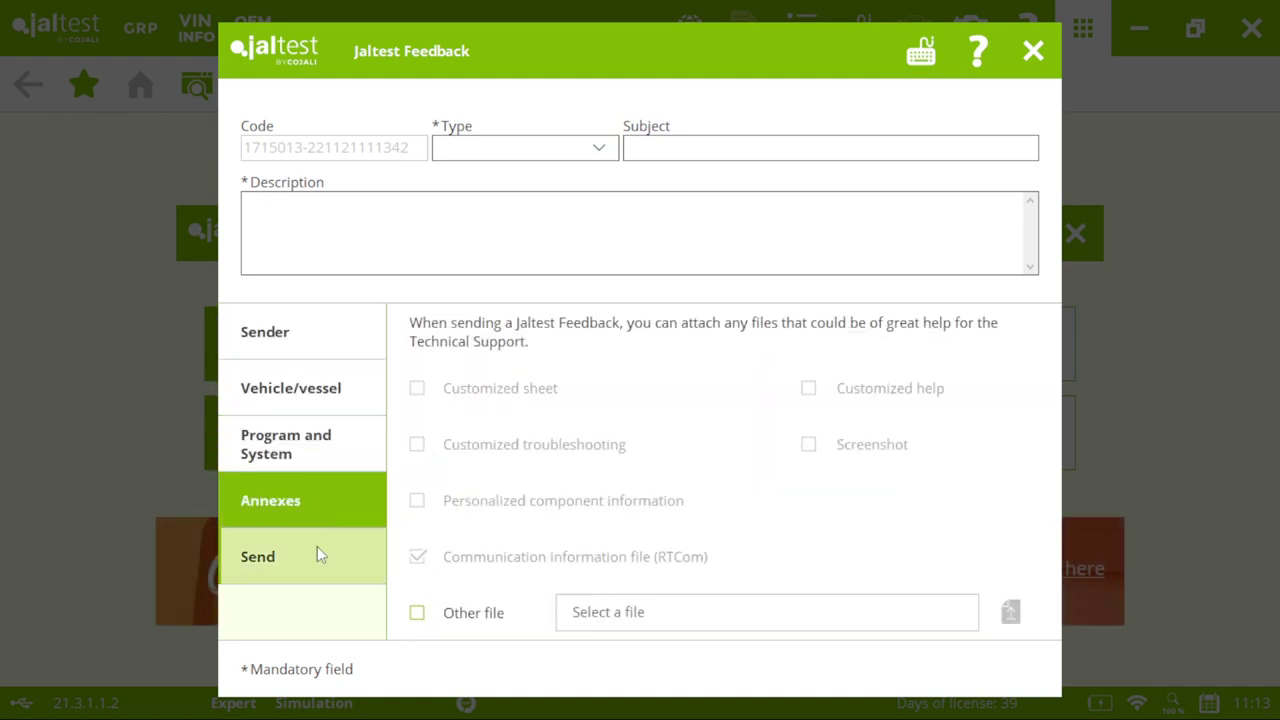
{"action": "left_click", "coordinate": [319, 555]}
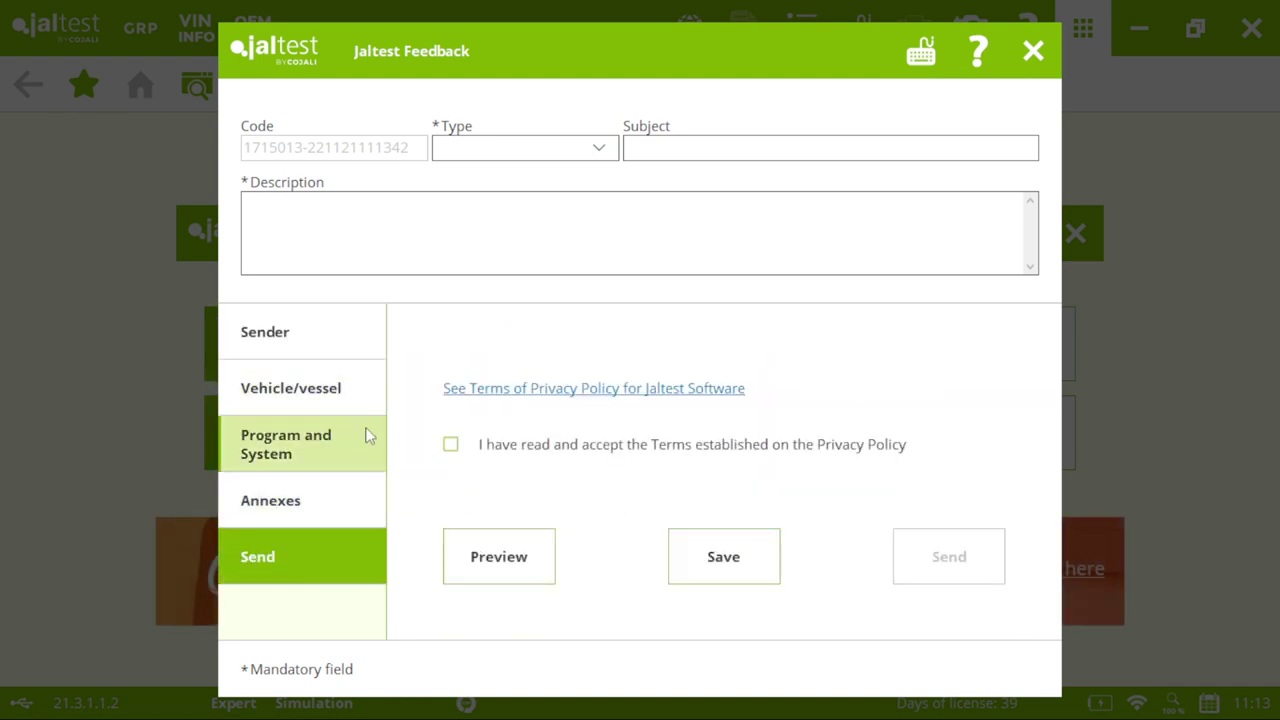
{"action": "left_click", "coordinate": [450, 445]}
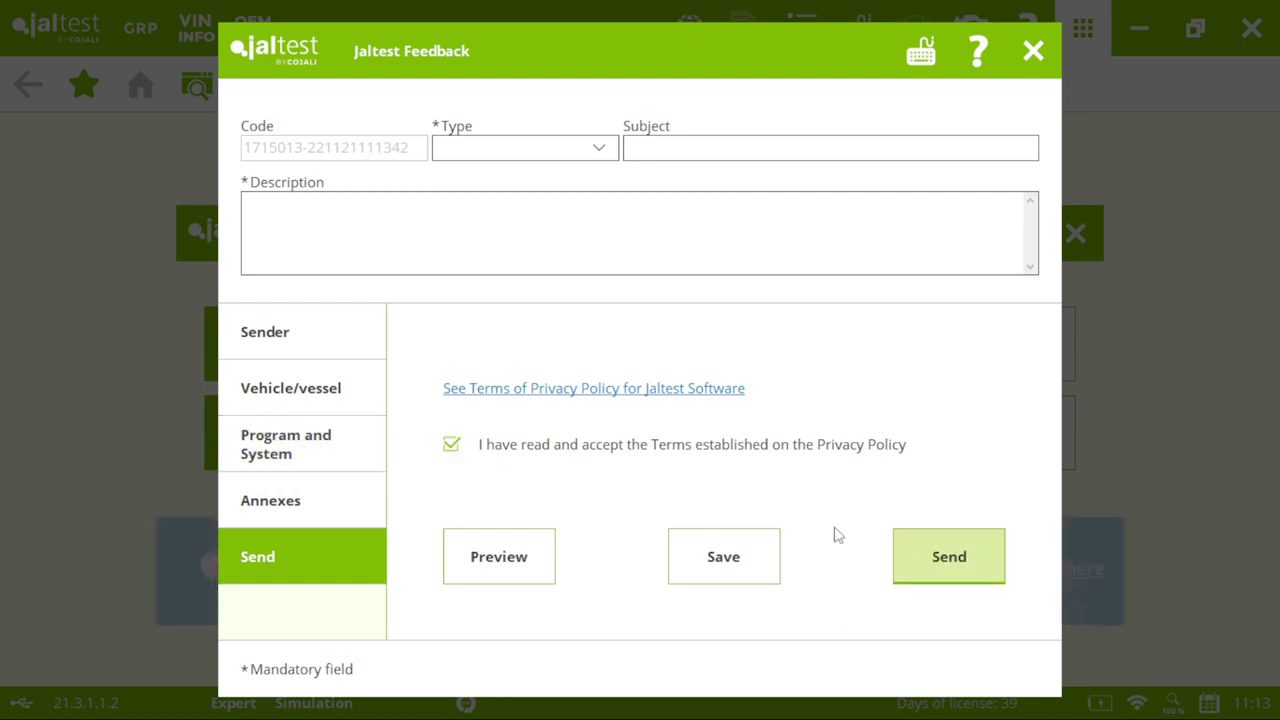
{"action": "left_click", "coordinate": [1045, 51]}
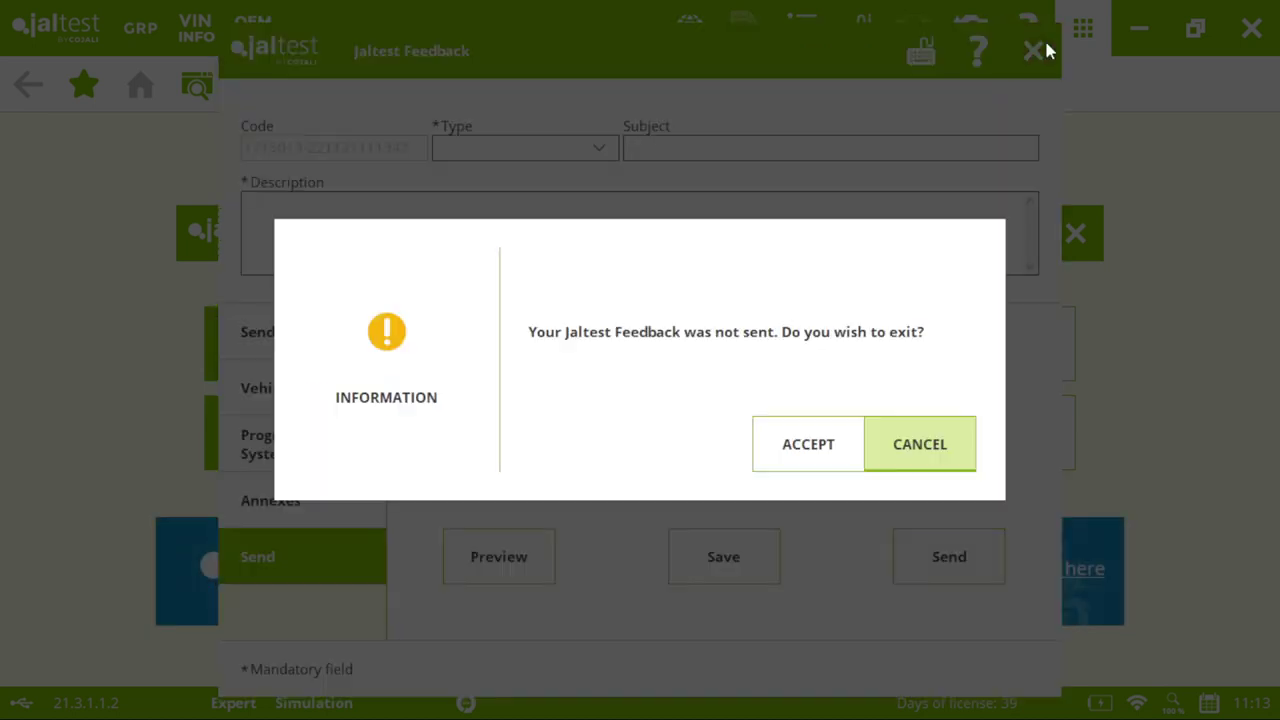
{"action": "left_click", "coordinate": [822, 457]}
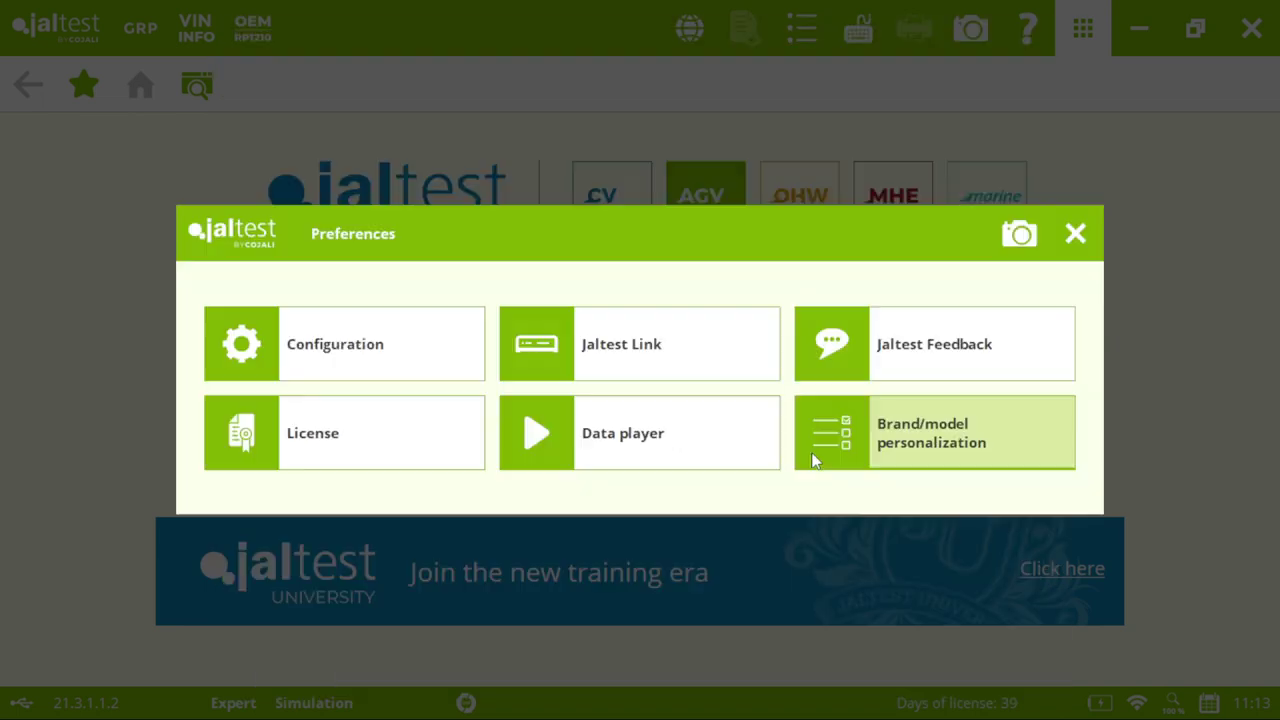
- Close Preferences and view the company contact details from the Help menu
{"action": "left_click", "coordinate": [1070, 244]}
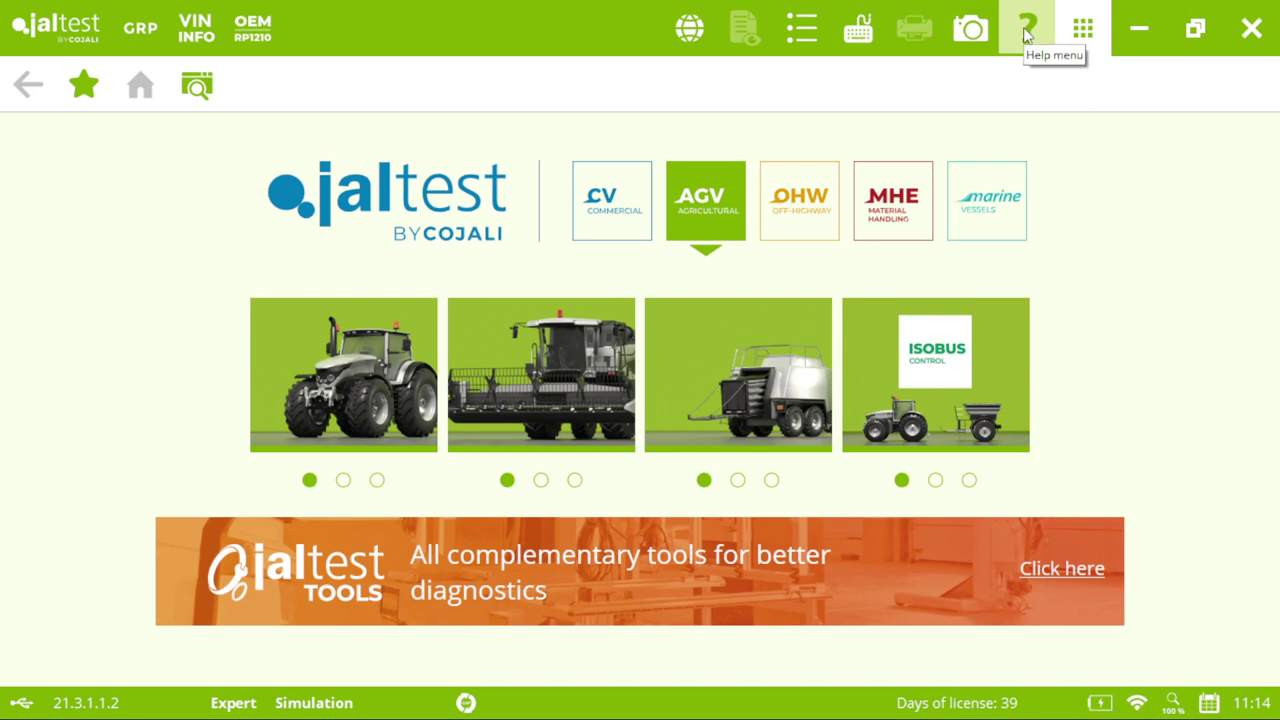
{"action": "left_click", "coordinate": [1025, 35]}
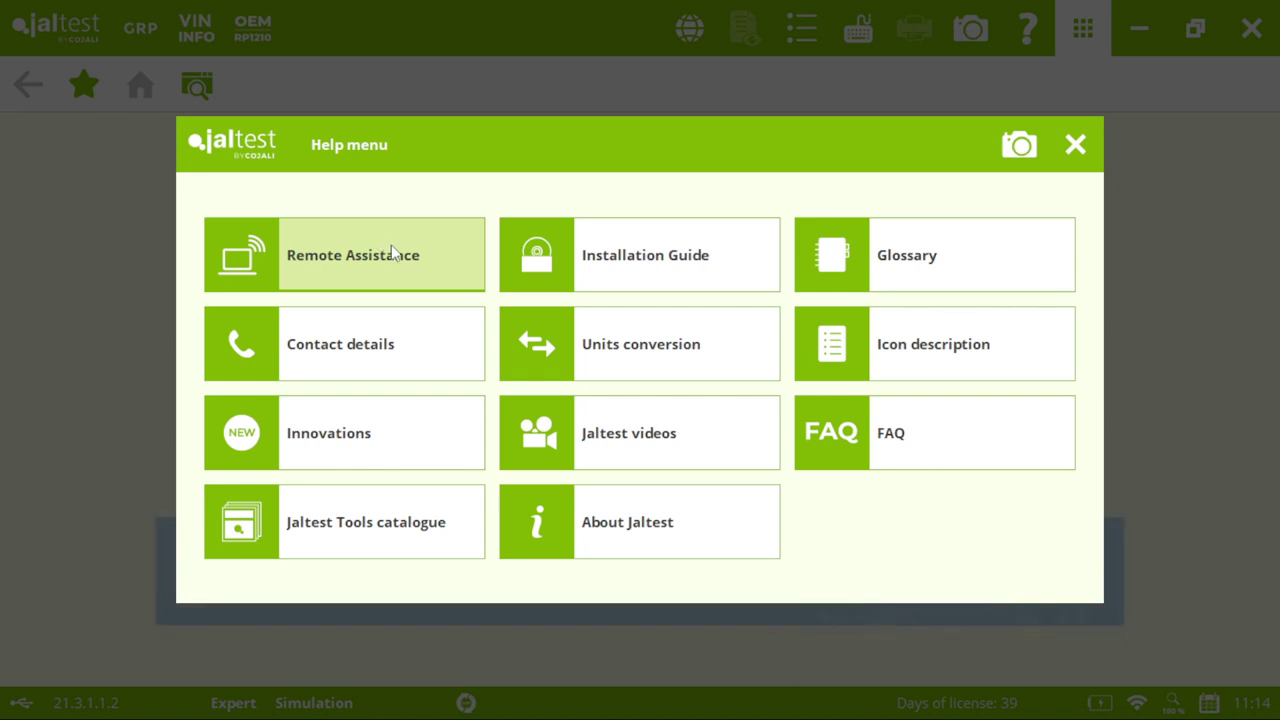
{"action": "left_click", "coordinate": [396, 369]}
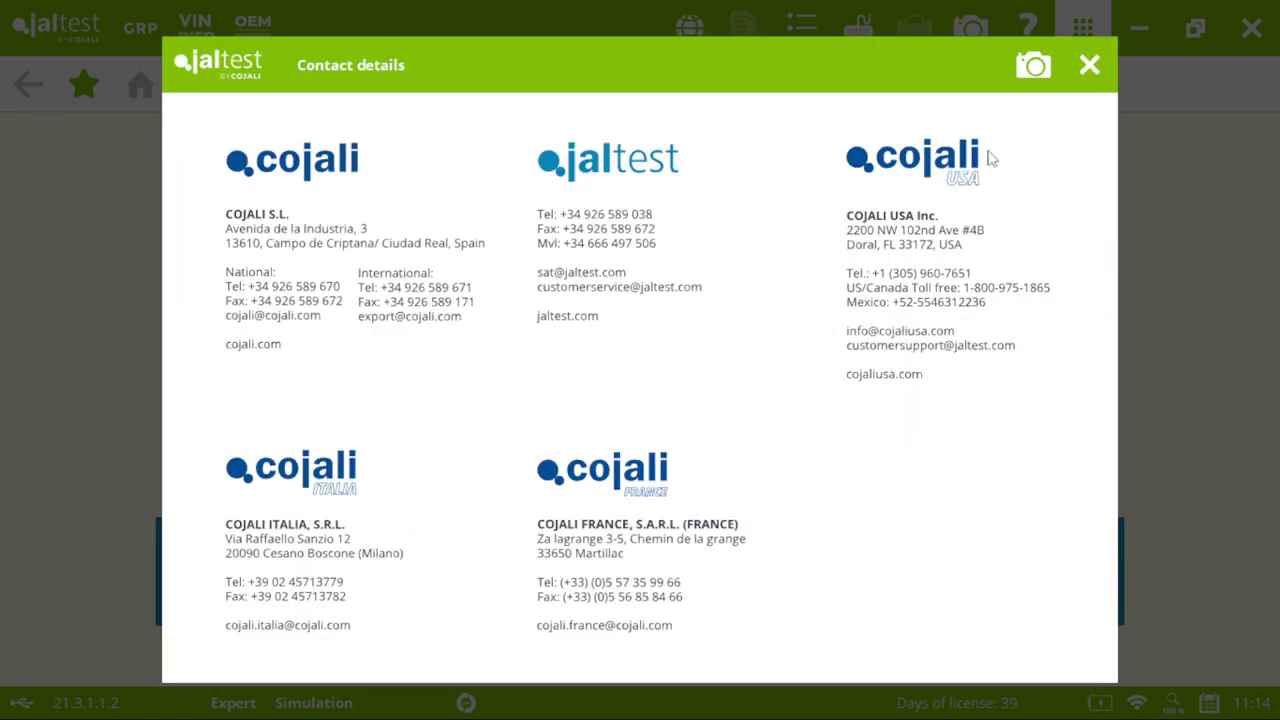
{"action": "left_click", "coordinate": [1089, 65]}
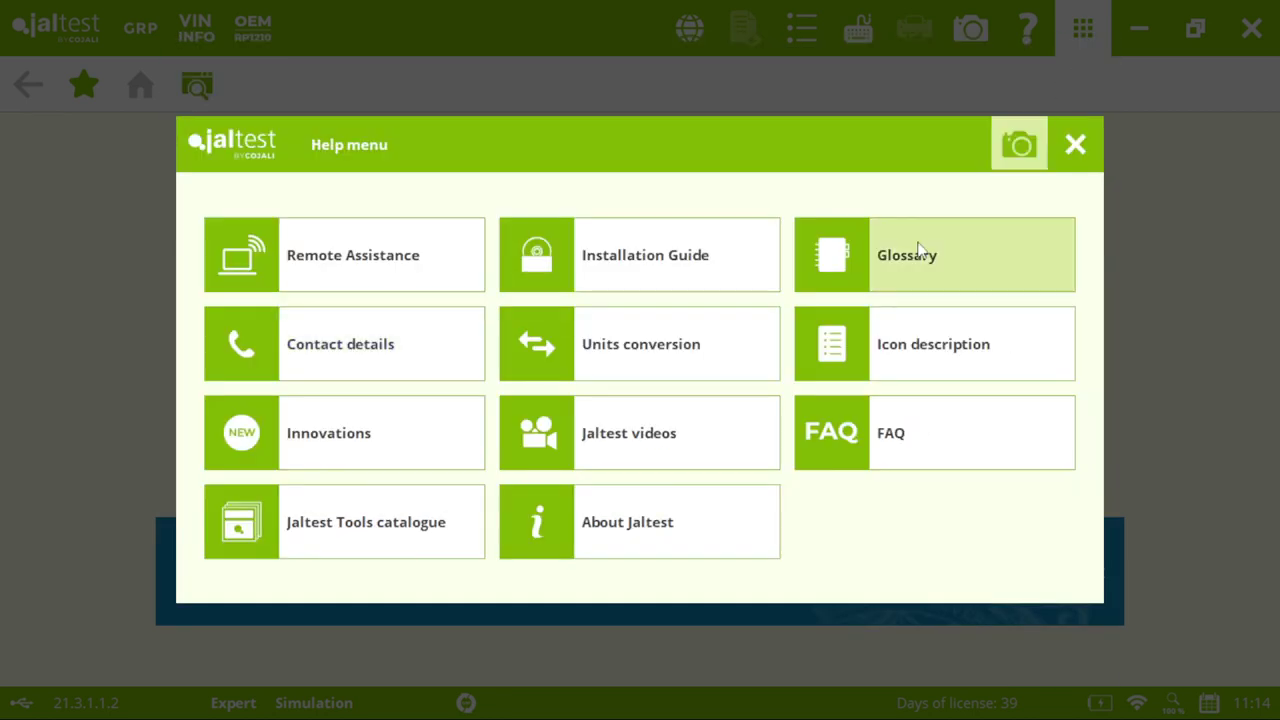
- Scroll through the Jaltest videos list, then close it and the Help menu
{"action": "left_click", "coordinate": [716, 440]}
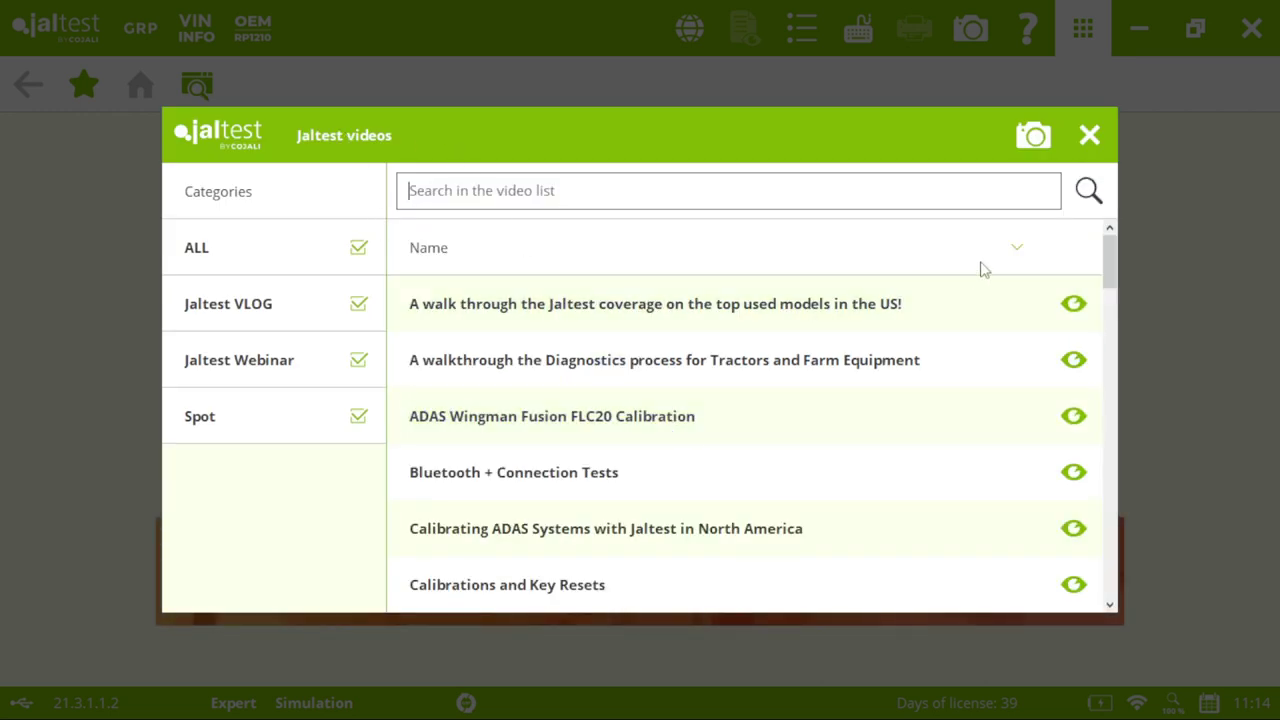
{"action": "left_click_drag", "start_coordinate": [1113, 266], "coordinate": [1123, 380]}
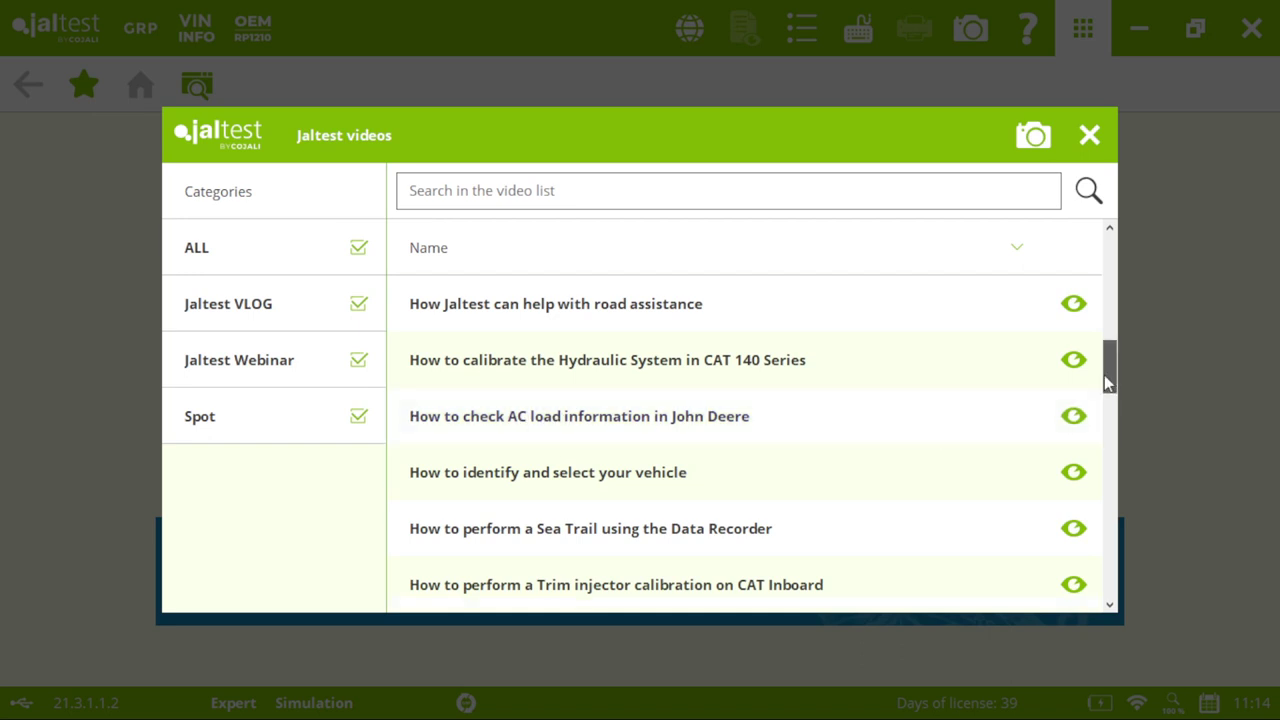
{"action": "scroll", "coordinate": [1114, 350], "scroll_direction": "down", "scroll_amount": 3}
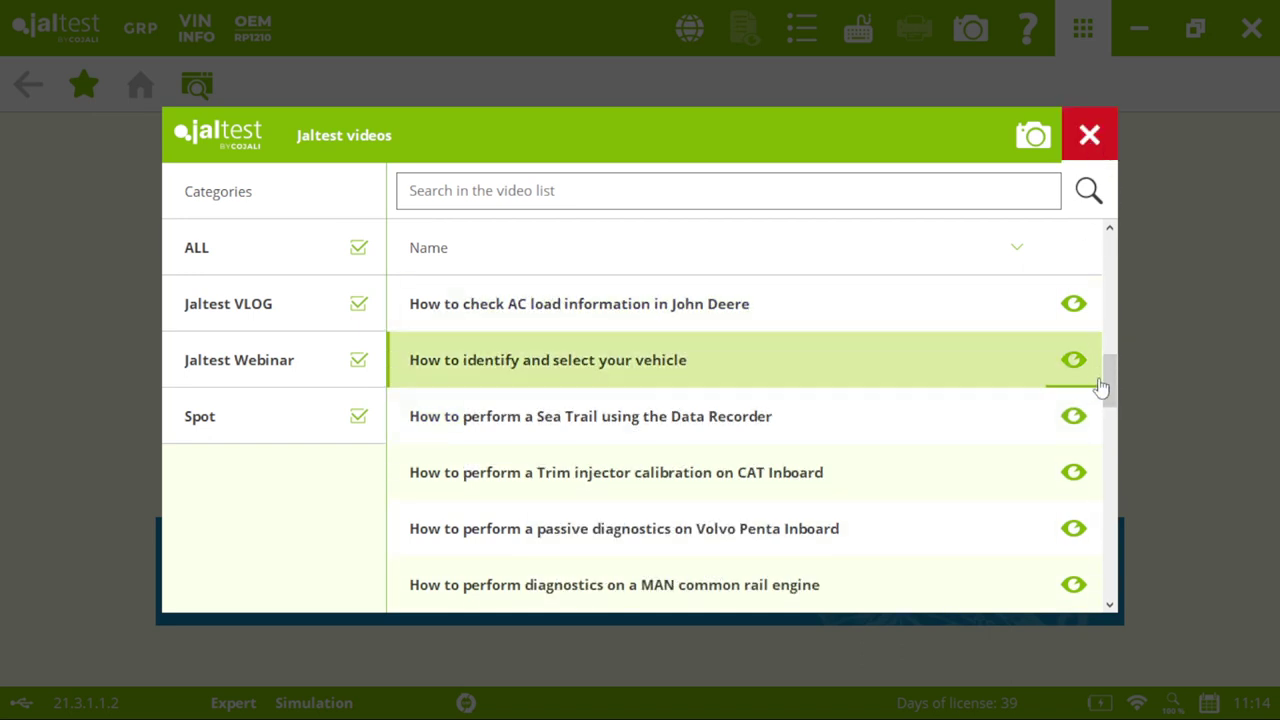
{"action": "scroll", "coordinate": [1106, 410], "scroll_direction": "down", "scroll_amount": 2}
{"action": "left_click_drag", "start_coordinate": [1108, 424], "coordinate": [1108, 480]}
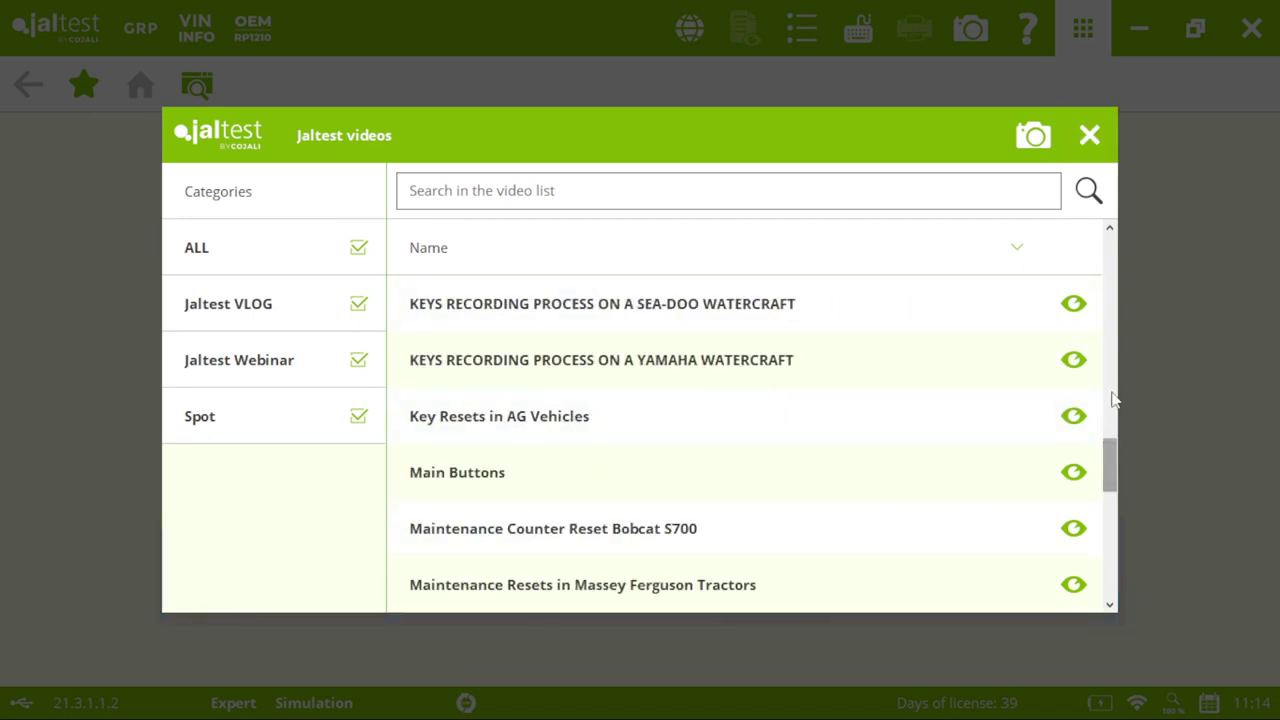
{"action": "left_click", "coordinate": [1083, 134]}
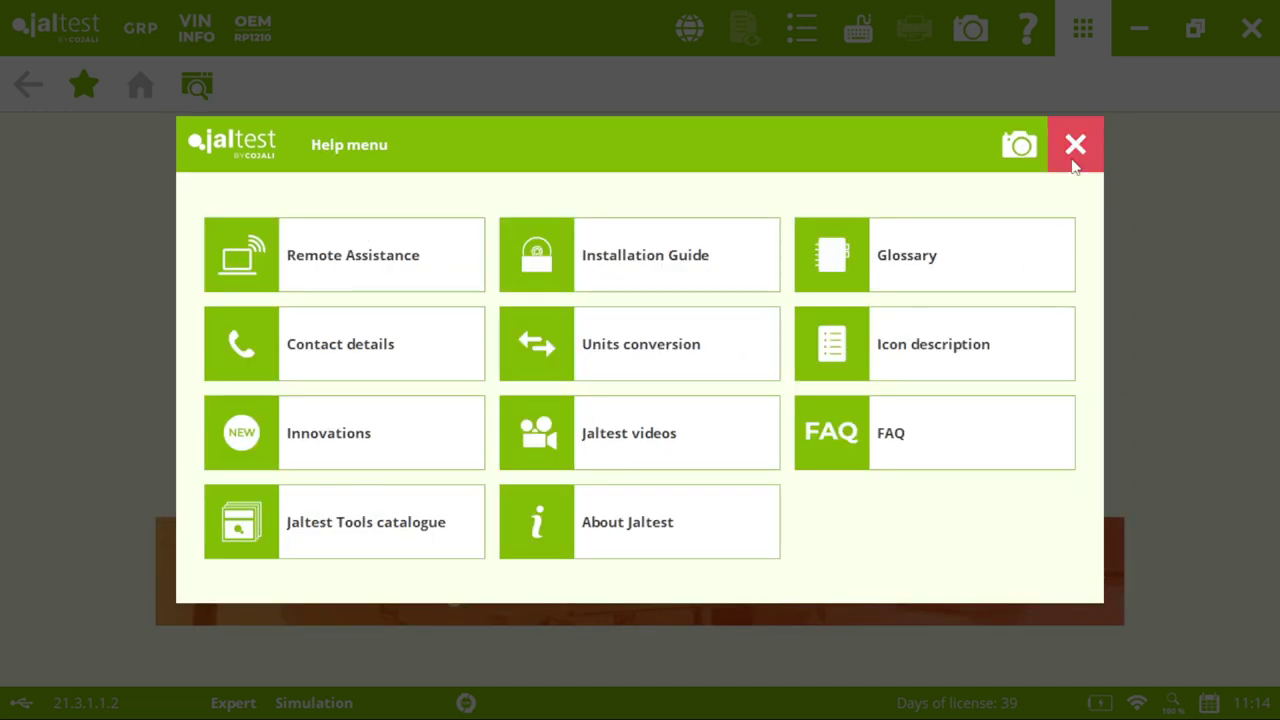
{"action": "left_click", "coordinate": [1075, 160]}
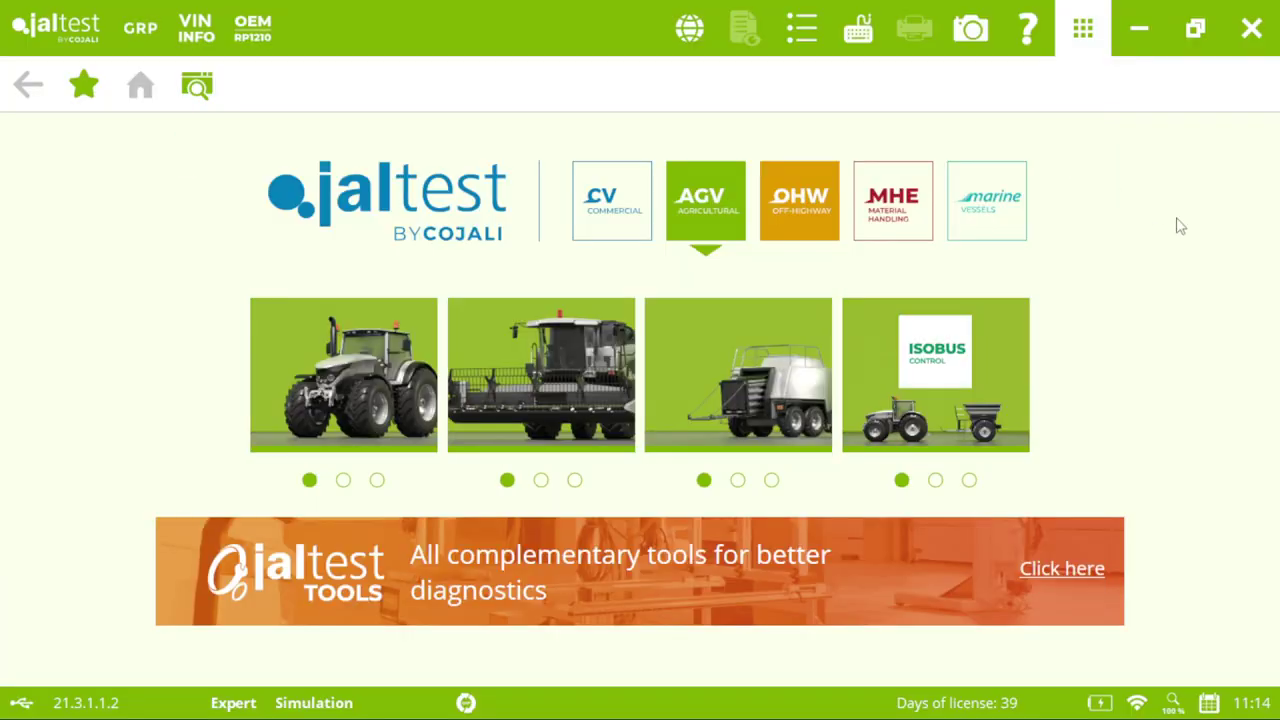